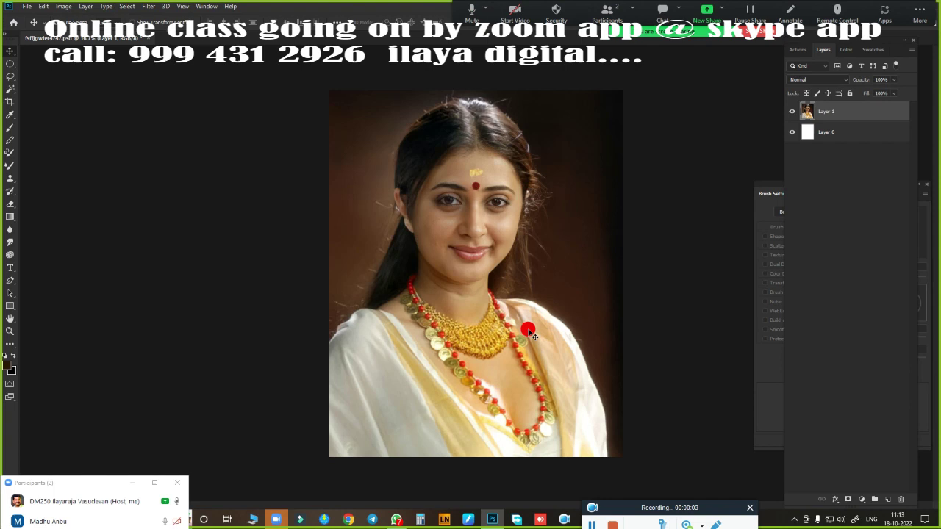
- Extend the Pen outline of the woman's figure along the hair edge
scroll(341, 413, "up", 1)
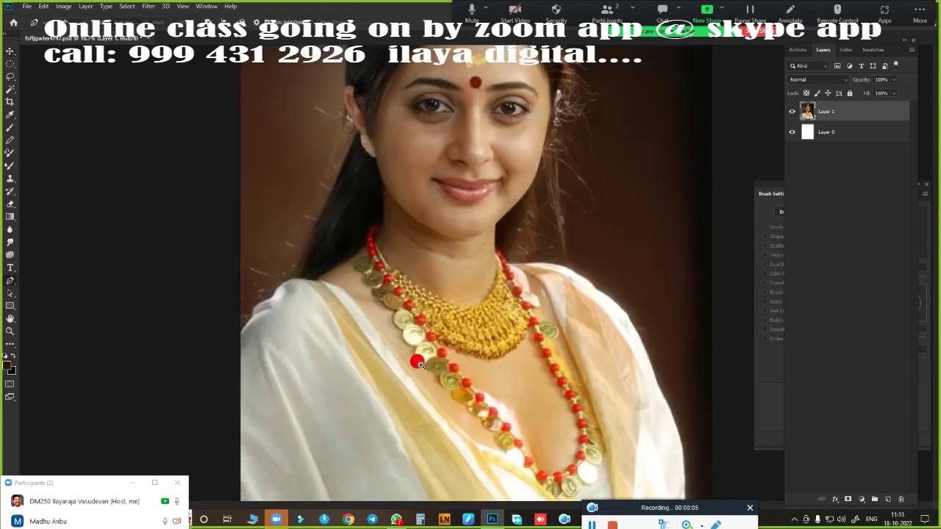
scroll(341, 413, "up", 2)
scroll(340, 413, "up", 2)
scroll(349, 308, "up", 1)
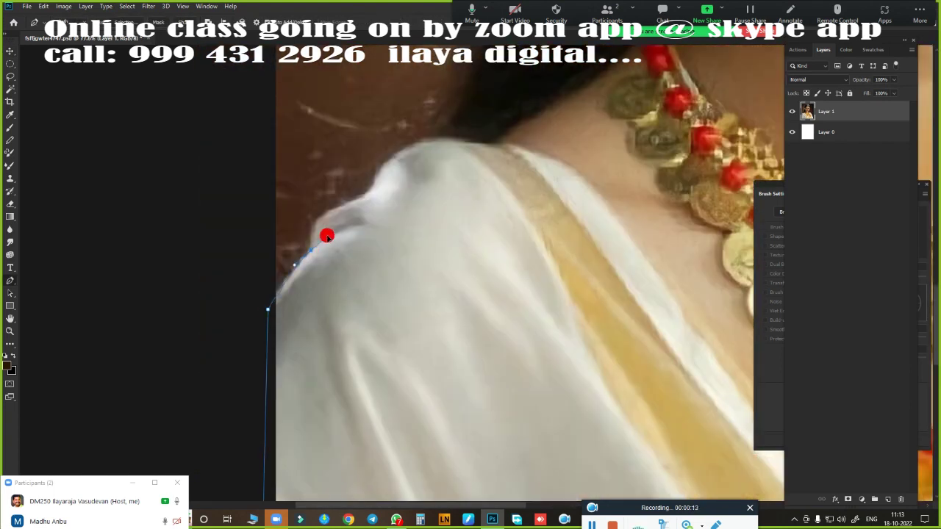
scroll(377, 169, "down", 2)
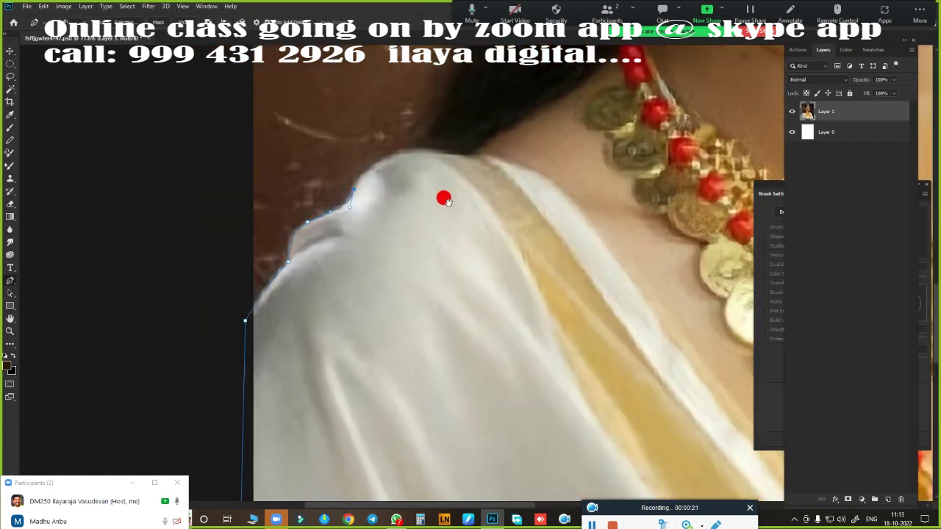
scroll(286, 227, "up", 2)
scroll(330, 245, "up", 2)
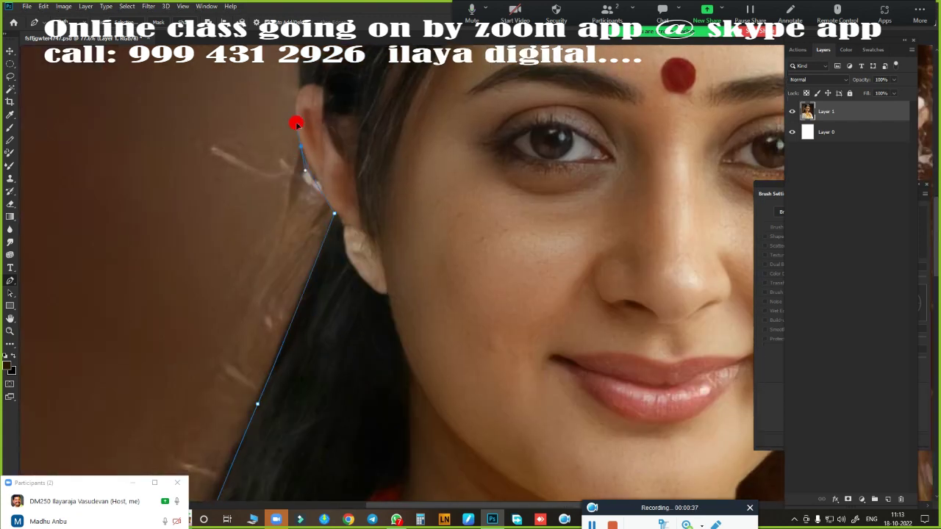
scroll(303, 87, "up", 5)
left_click_drag(271, 185, 300, 107)
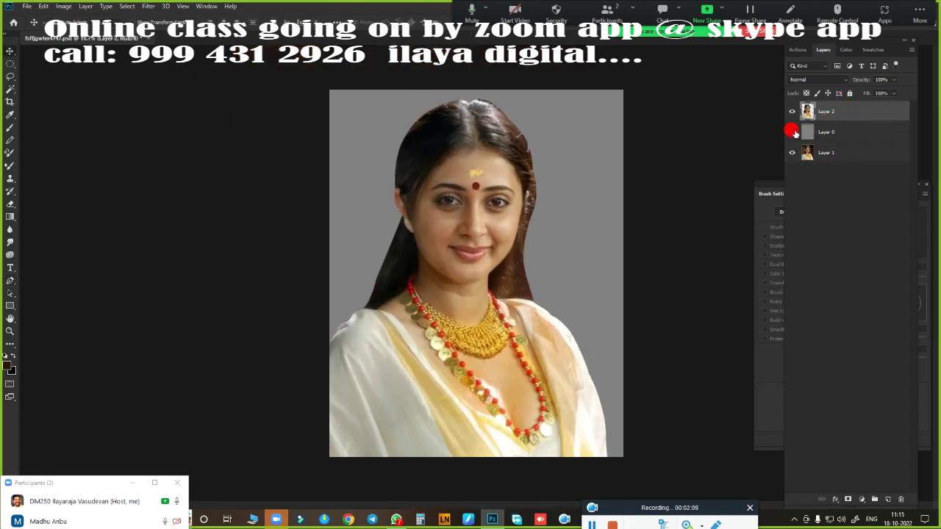
- Toggle the cut-out and background layers to compare, then recolour the background fill grey
left_click(793, 152, "alt")
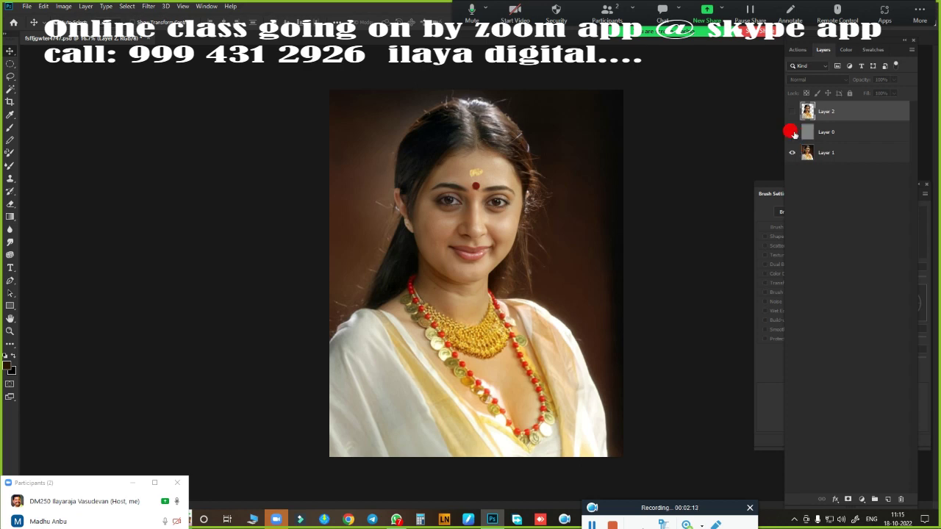
left_click_drag(793, 132, 793, 112)
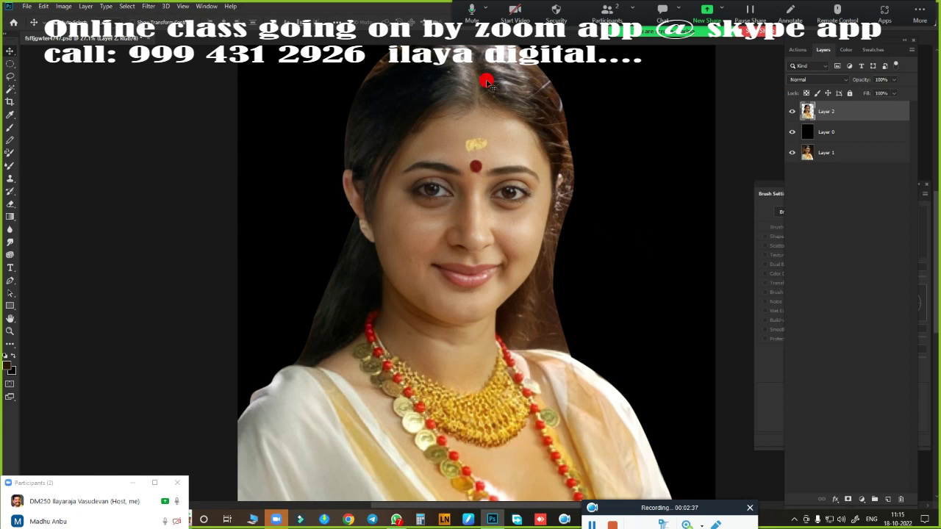
left_click(853, 132)
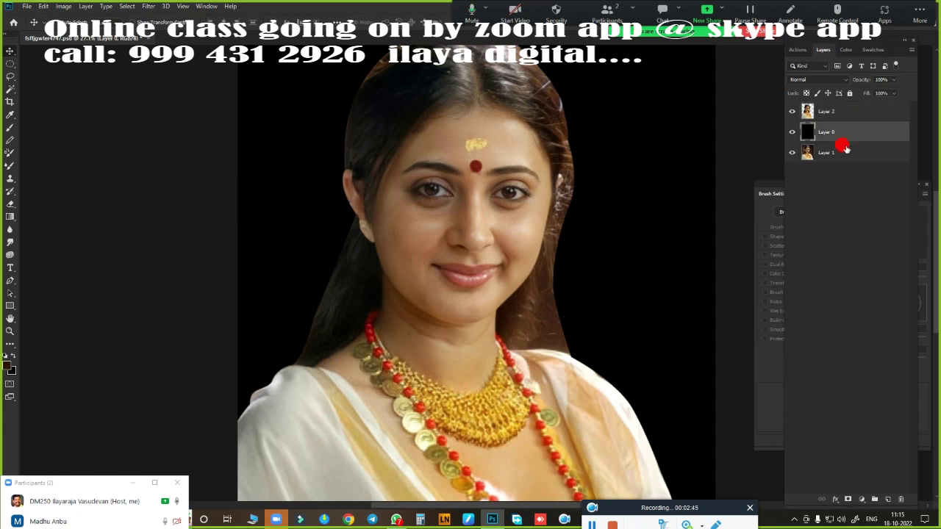
double_click(807, 131)
left_click(877, 95)
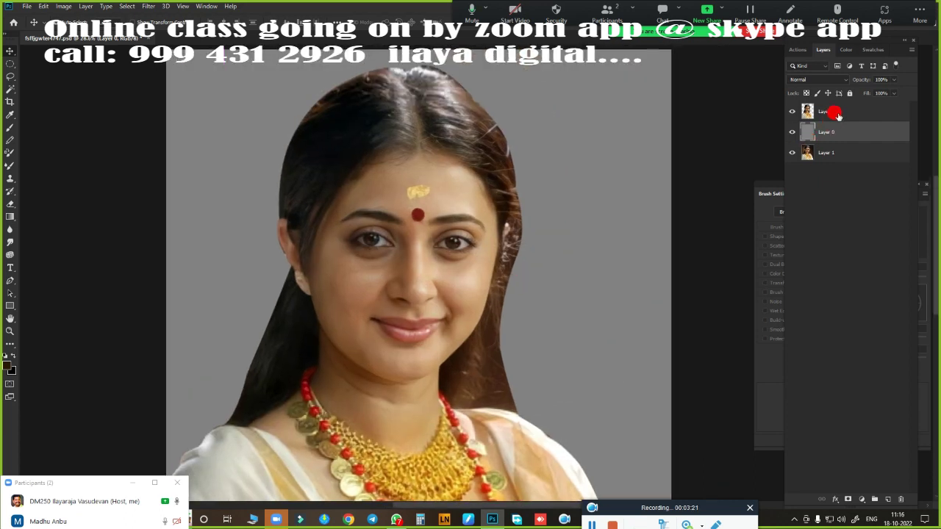
- Duplicate Layer 2 as Layer 2 copy and open the Camera Raw filter on it
left_click(837, 114)
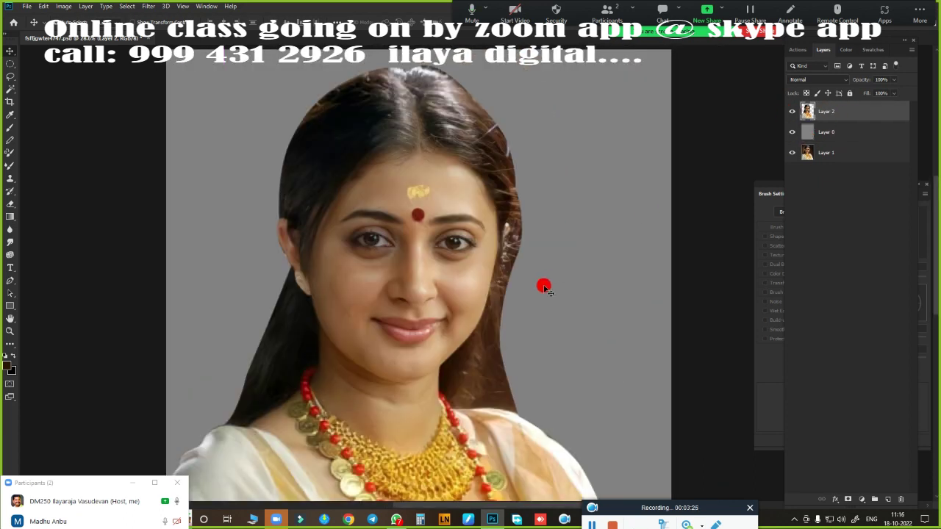
key("ctrl+j")
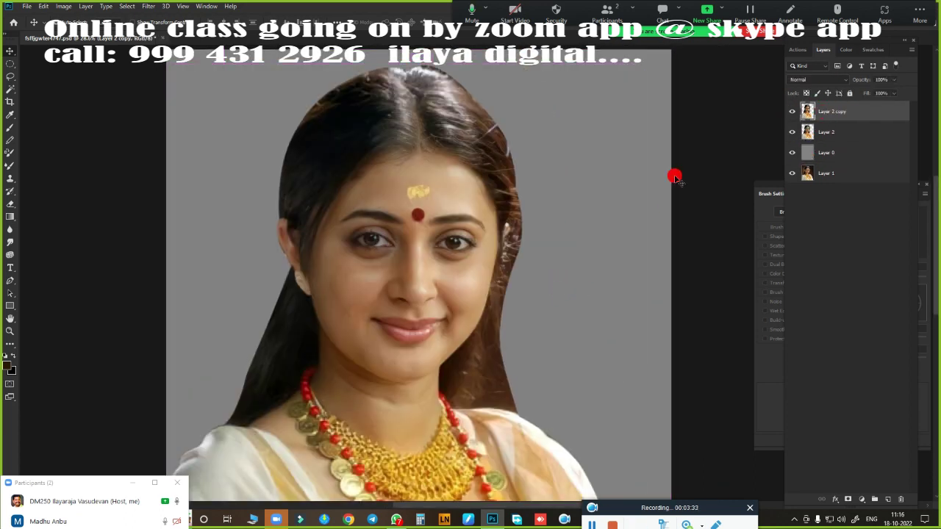
scroll(508, 272, "down", 2)
scroll(508, 273, "up", 5)
scroll(524, 245, "down", 2)
scroll(508, 212, "down", 1)
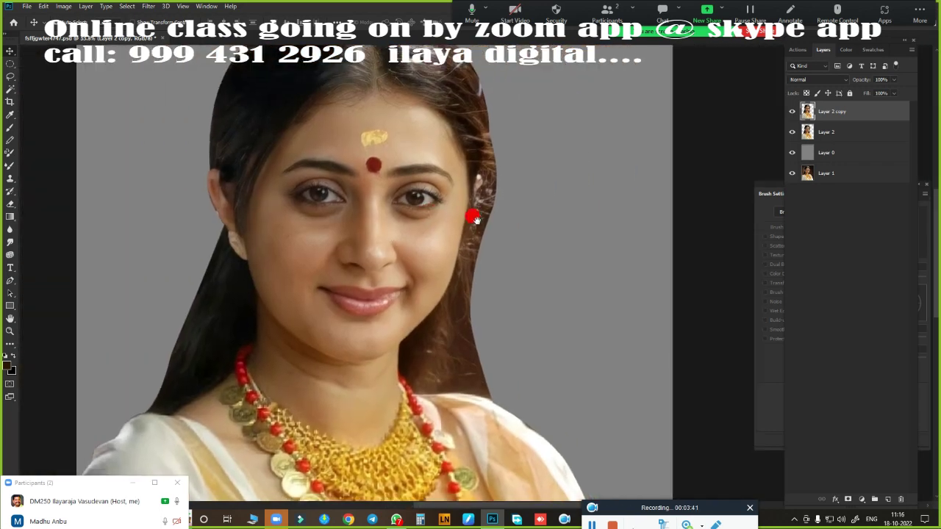
scroll(500, 208, "down", 1)
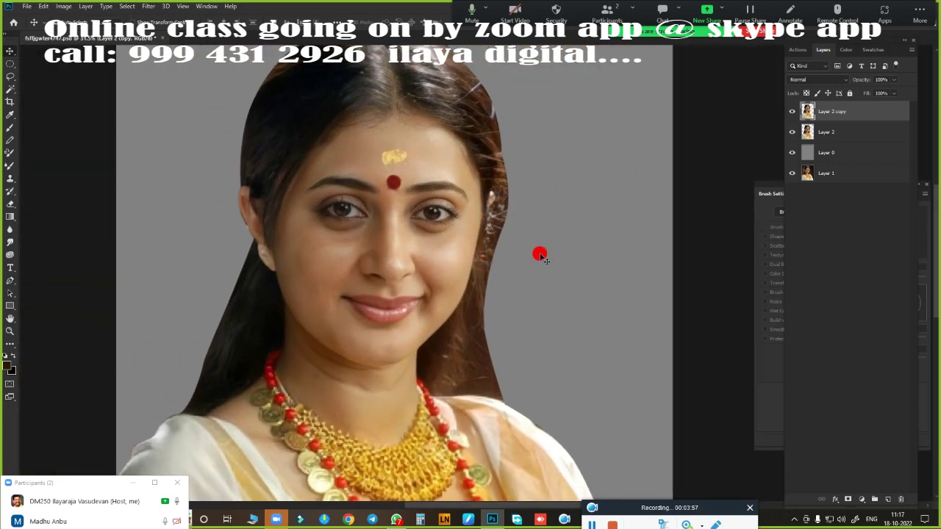
left_click_drag(383, 293, 430, 258)
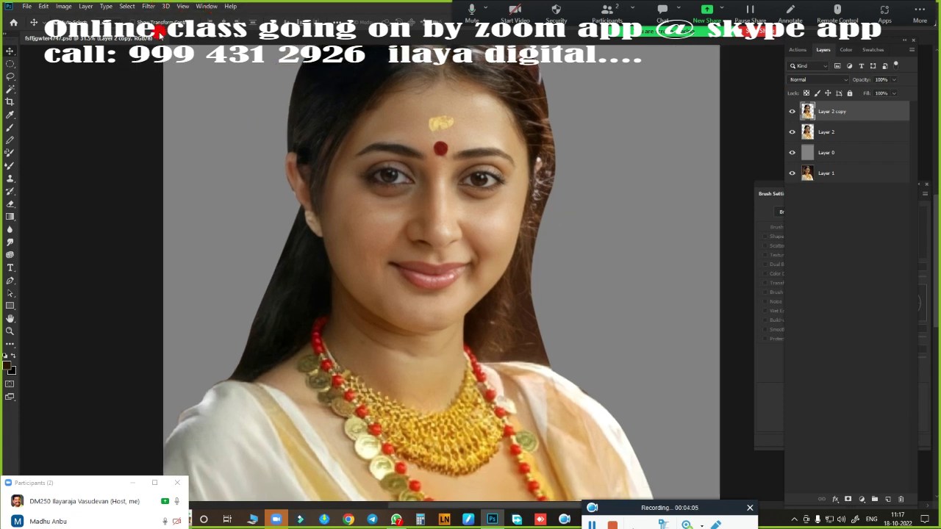
key("shift+ctrl+a")
scroll(430, 258, "up", 3)
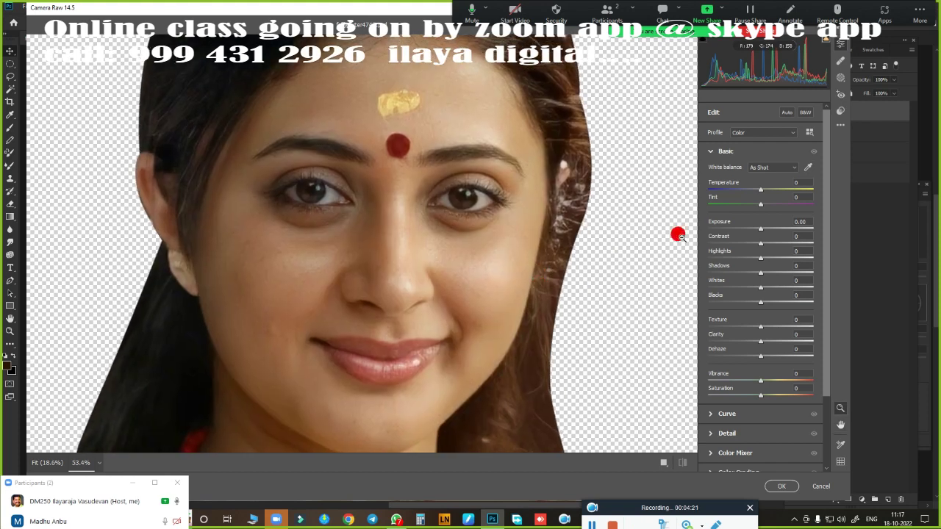
- Tune Camera Raw to Exposure +0.15, Contrast +24, Blacks -21, Clarity +10, Dehaze +35, with Texture and Vibrance
mouse_move(760, 229)
left_mouse_down()
mouse_move(775, 229)
mouse_move(757, 246)
mouse_move(771, 242)
left_mouse_up()
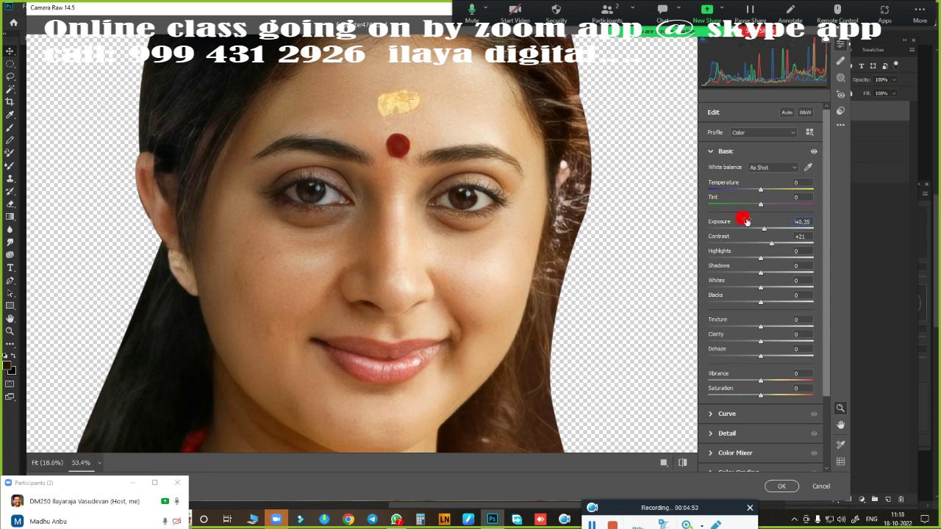
mouse_move(771, 243)
left_mouse_down()
mouse_move(762, 243)
mouse_move(768, 233)
left_mouse_up()
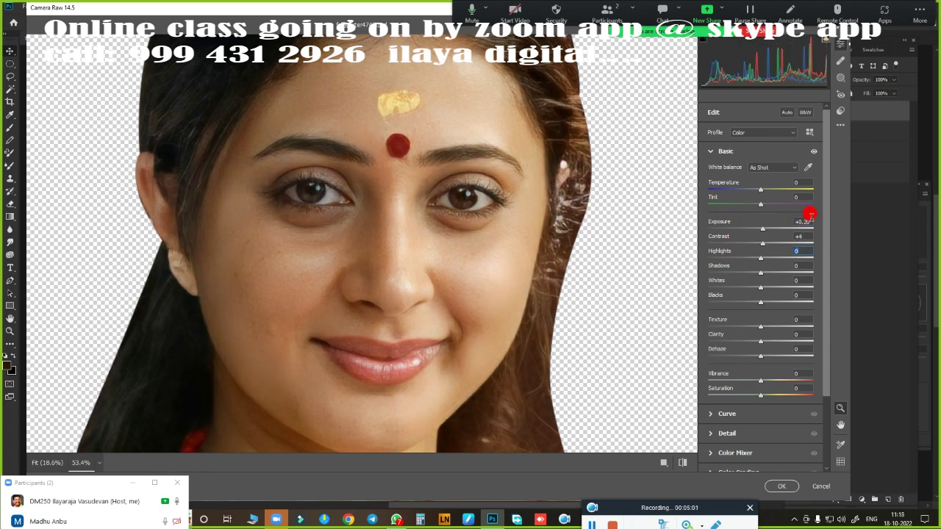
double_click(808, 214)
double_click(797, 236)
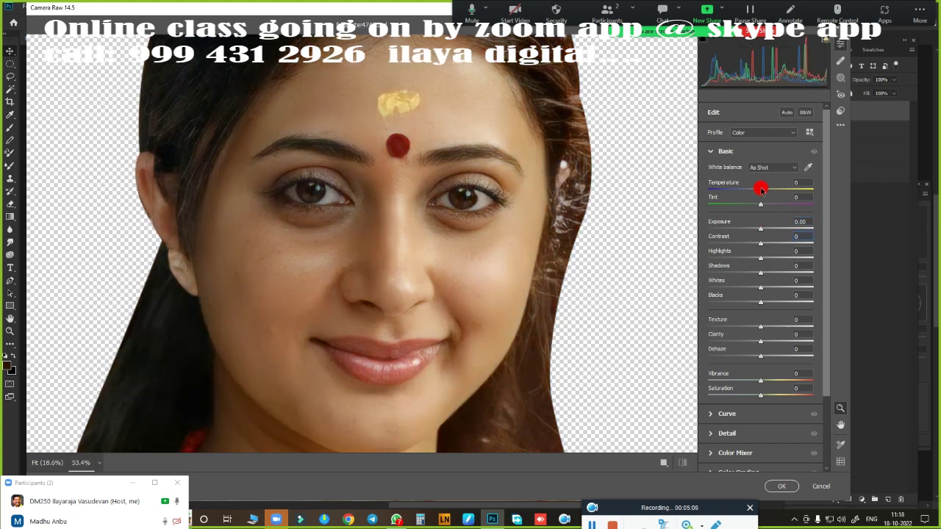
double_click(797, 182)
mouse_move(760, 244)
left_mouse_down()
mouse_move(772, 244)
mouse_move(762, 228)
left_mouse_up()
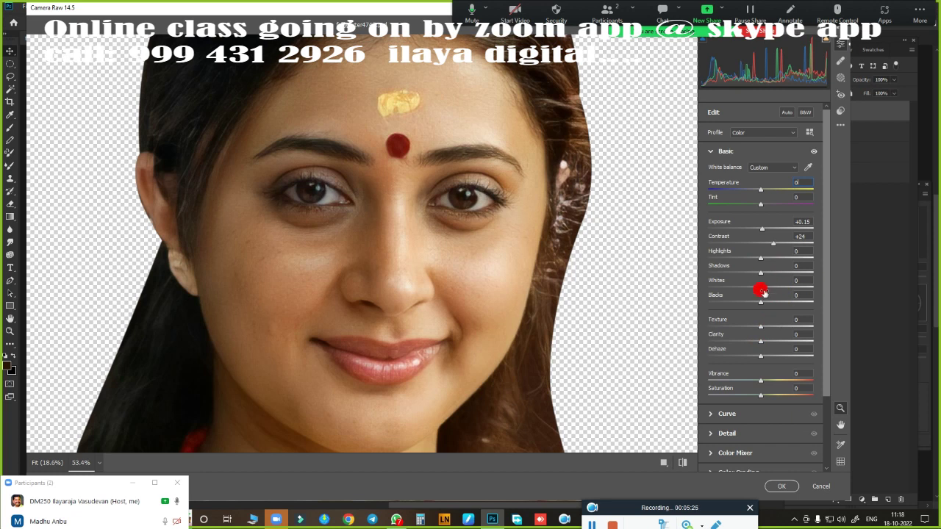
mouse_move(760, 302)
left_mouse_down()
mouse_move(745, 305)
mouse_move(804, 303)
mouse_move(749, 303)
mouse_move(769, 287)
mouse_move(761, 287)
left_mouse_up()
left_click_drag(760, 326, 763, 326)
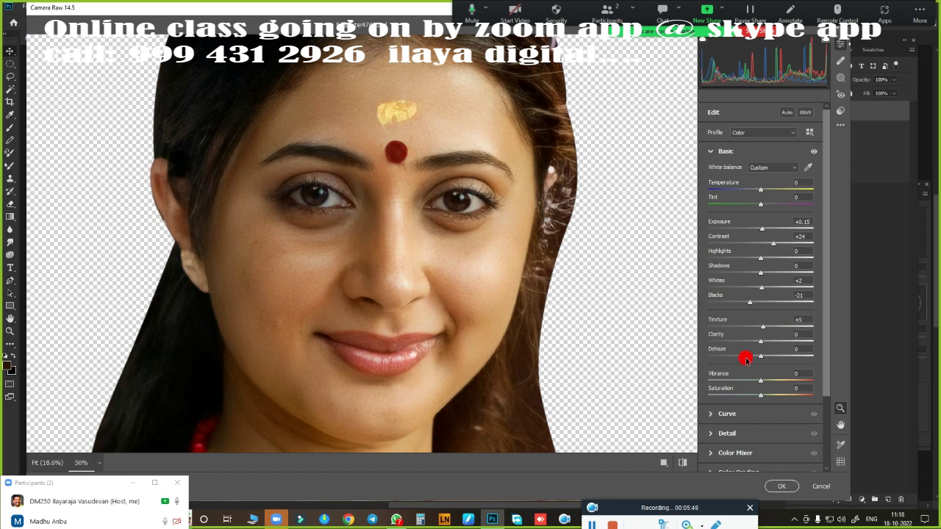
left_click_drag(760, 341, 766, 341)
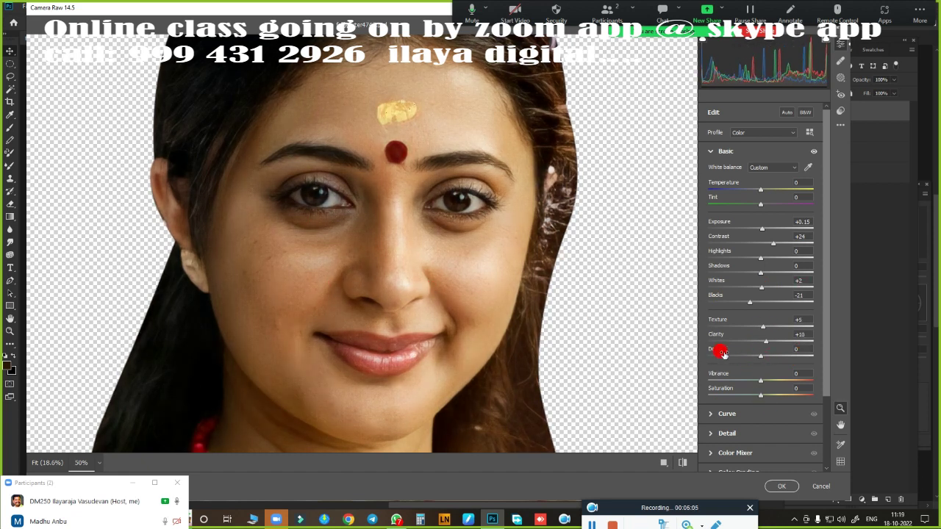
mouse_move(760, 356)
left_mouse_down()
mouse_move(778, 355)
mouse_move(763, 381)
left_mouse_up()
left_click_drag(762, 228, 765, 229)
- Apply the Camera Raw adjustments and toggle Layer 2 copy to compare before and after
left_click(779, 485)
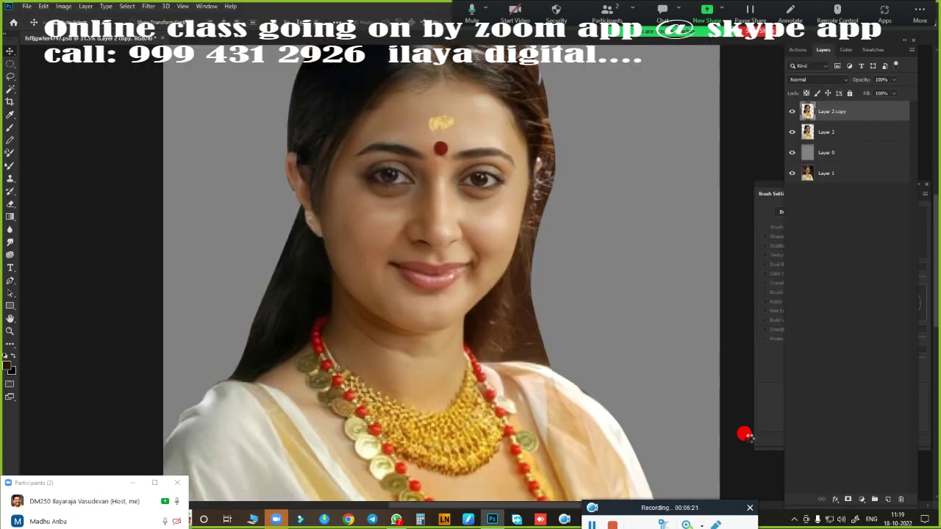
left_click(792, 110)
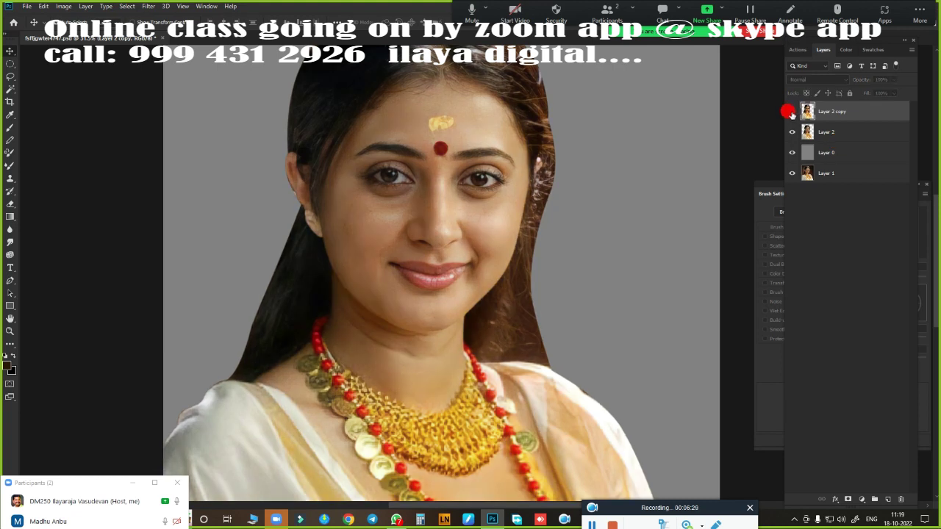
left_click(791, 111)
left_click(792, 111)
scroll(489, 183, "up", 2)
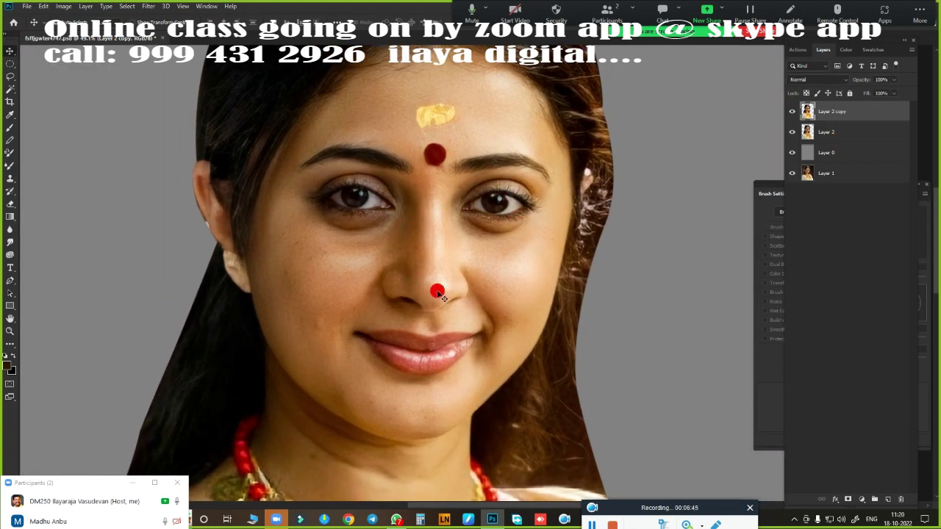
left_click(792, 111)
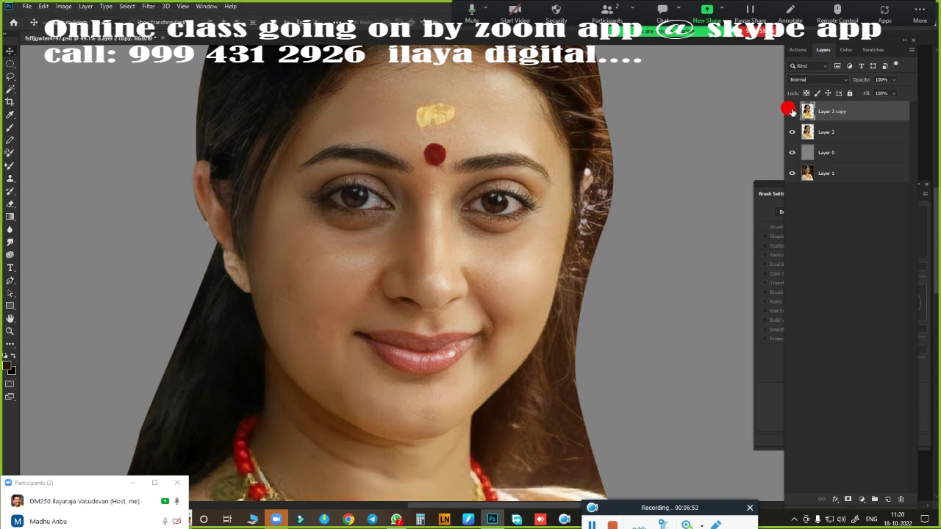
- Add a new empty Layer 3 above Layer 2 copy
scroll(591, 119, "up", 1)
scroll(590, 120, "down", 3)
left_click(886, 499)
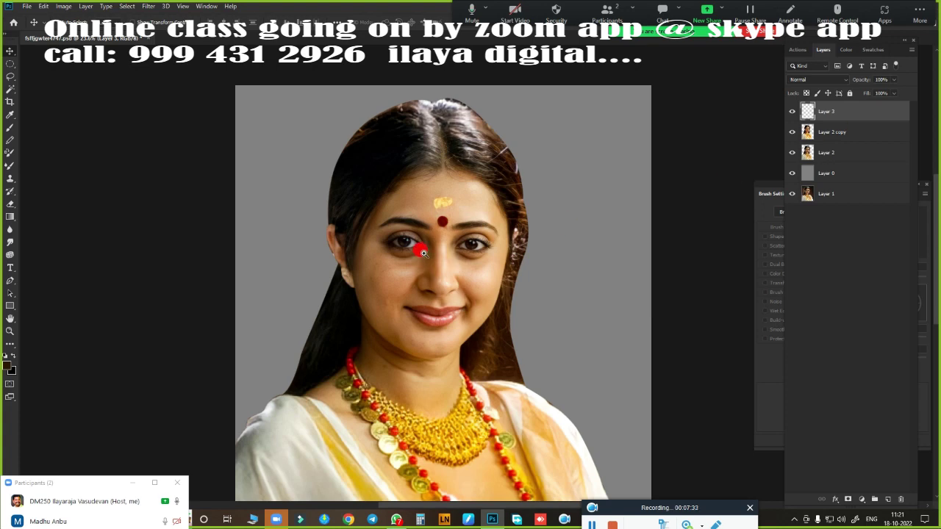
- Browse the brush preset picker and try a small hard round brush
scroll(424, 252, "up", 5)
scroll(397, 205, "down", 4)
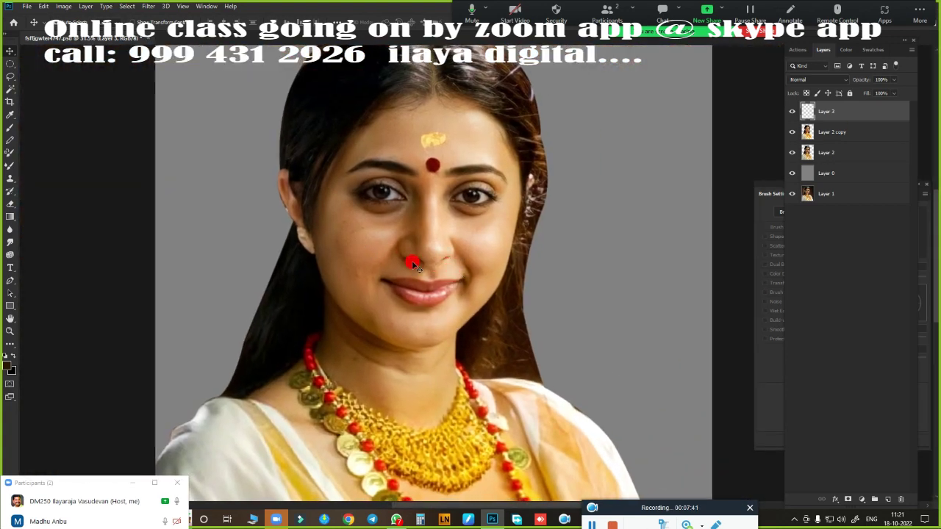
scroll(472, 286, "up", 5)
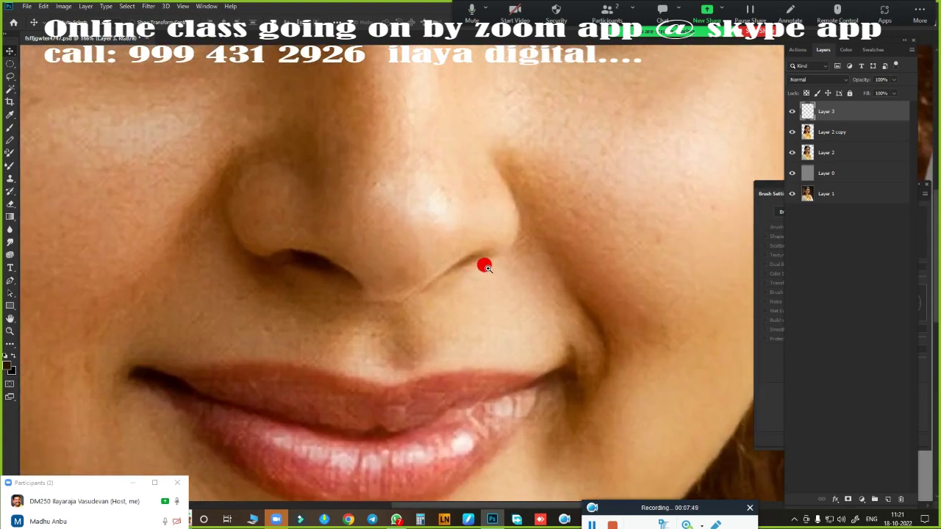
scroll(483, 292, "down", 1)
scroll(505, 300, "up", 1)
scroll(438, 318, "down", 1)
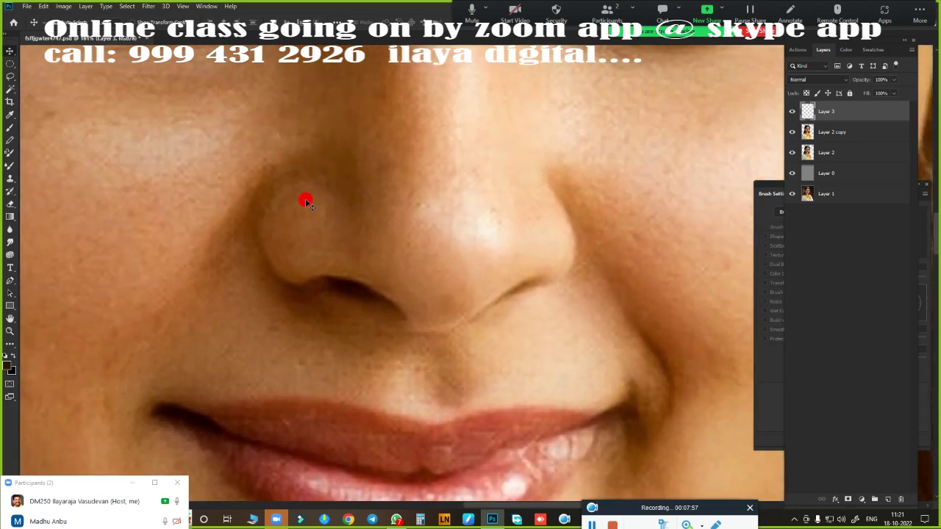
right_click(275, 225)
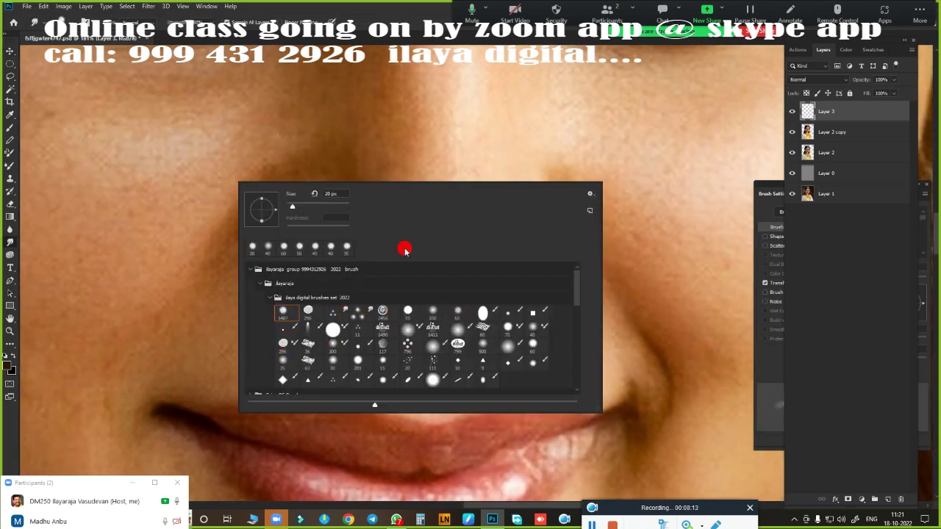
left_click(590, 194)
left_click(496, 196)
left_click(335, 329)
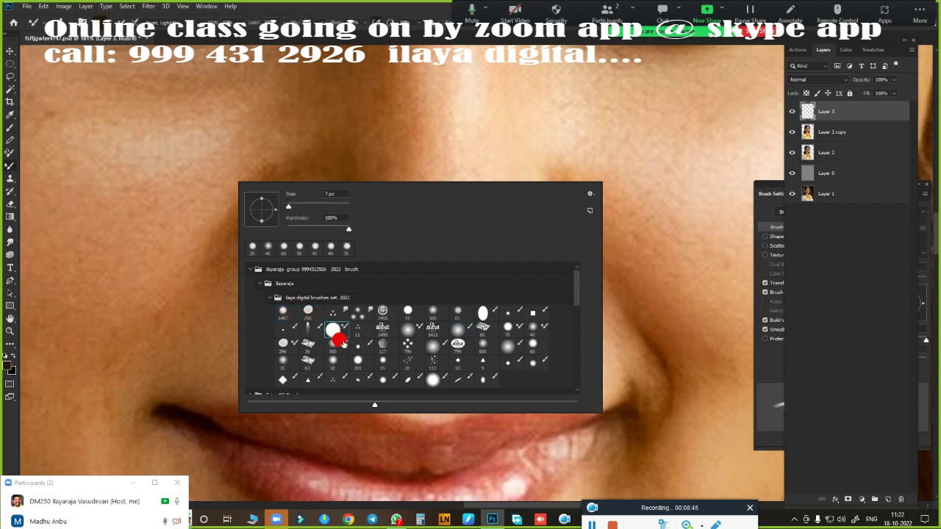
key("Escape")
- Choose the soft 1411 brush preset and test a Smudge stroke across the nose
right_click(373, 231)
left_click(231, 359)
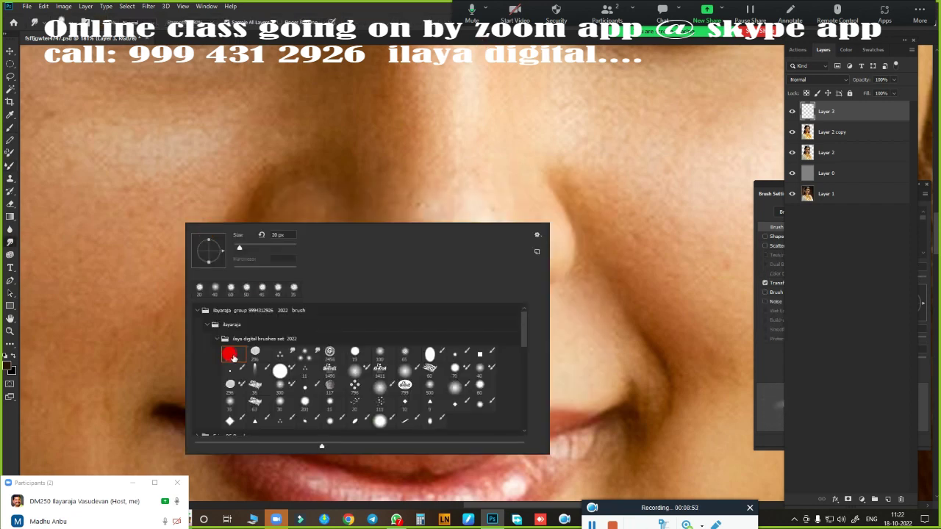
key("Escape")
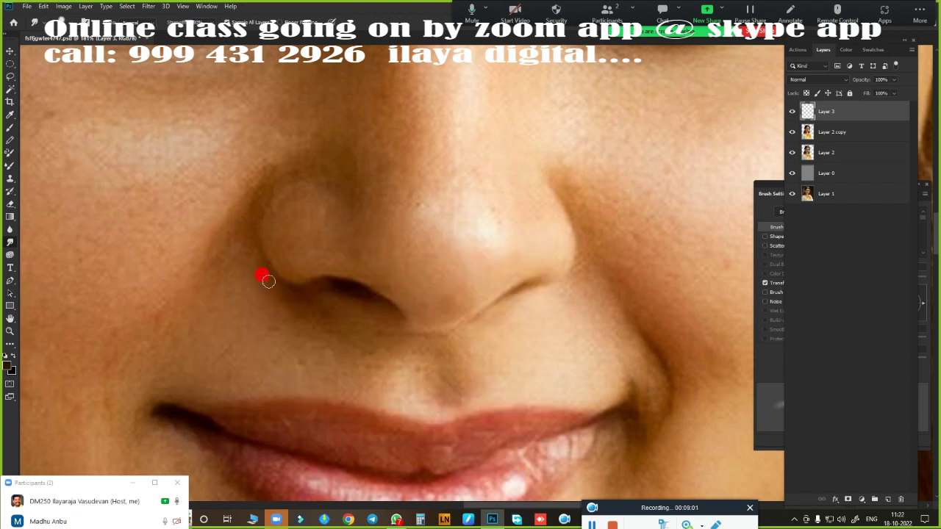
right_click(250, 247)
left_click(429, 395)
key("Escape")
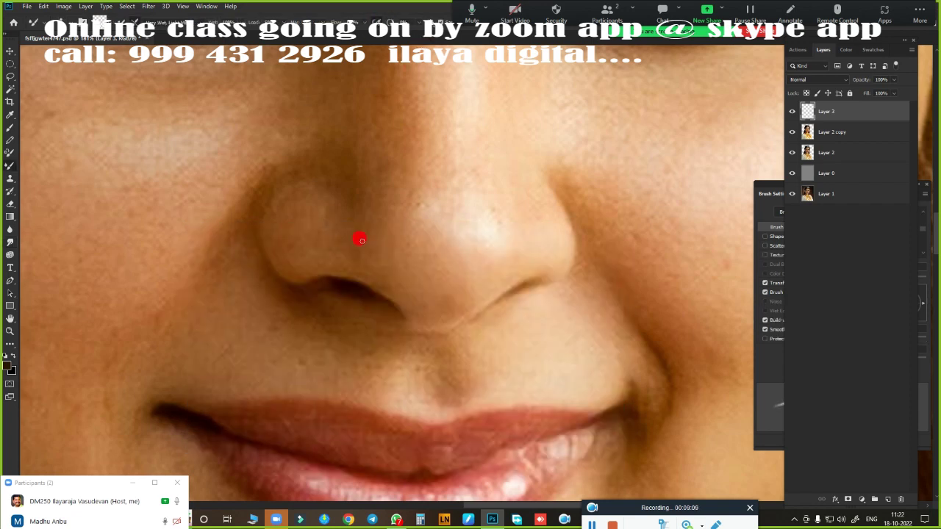
key("r")
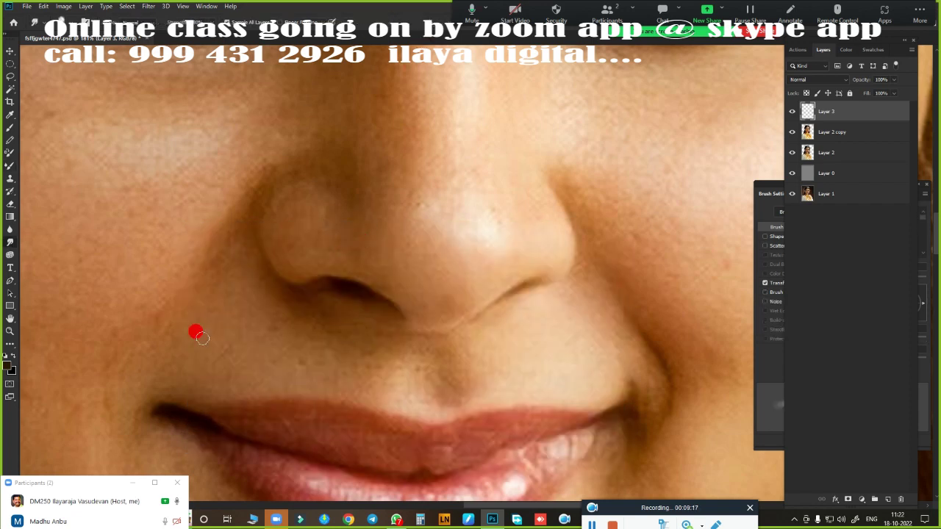
mouse_move(430, 235)
left_mouse_down()
mouse_move(451, 189)
mouse_move(447, 237)
mouse_move(470, 214)
mouse_move(409, 289)
left_mouse_up()
- Undo the nose smudge, then paint red test strokes over the nose with a large soft brush
key("ctrl+z")
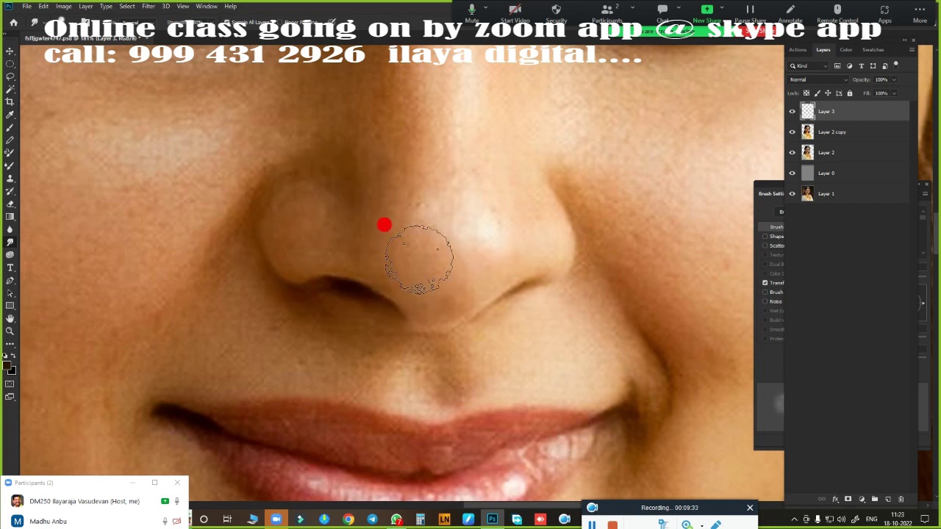
left_click(10, 128)
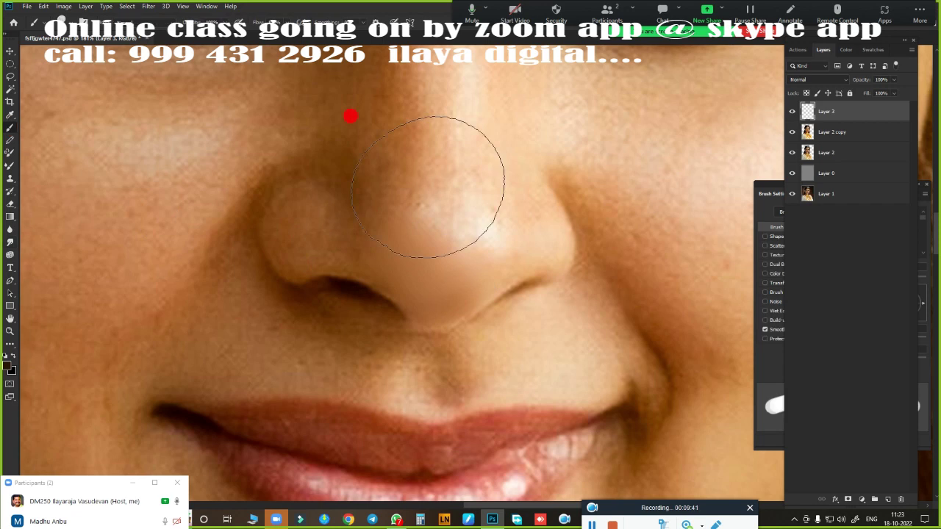
right_click(401, 111)
double_click(672, 317)
left_click(8, 365)
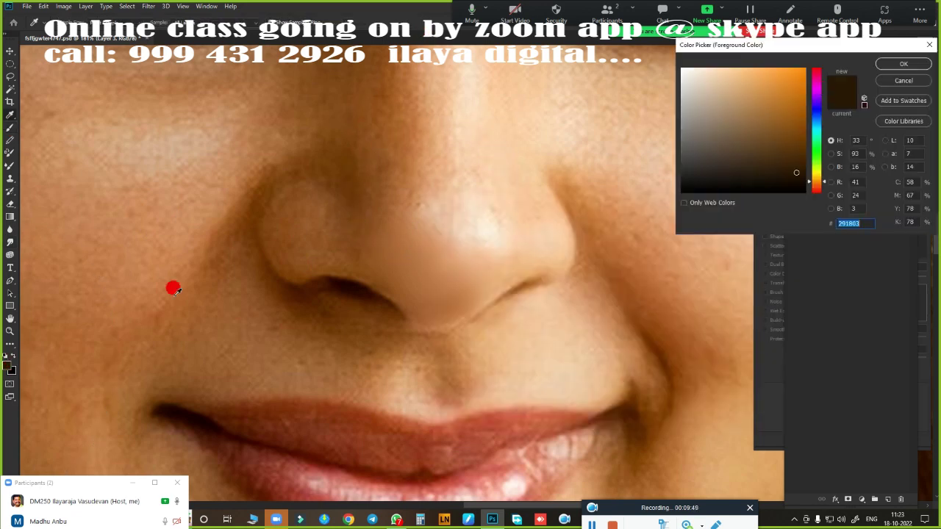
left_click(820, 77)
left_click(903, 63)
mouse_move(436, 225)
left_mouse_down()
mouse_move(457, 223)
mouse_move(340, 331)
mouse_move(581, 304)
left_mouse_up()
mouse_move(219, 111)
left_mouse_down()
mouse_move(410, 101)
mouse_move(639, 128)
left_mouse_up()
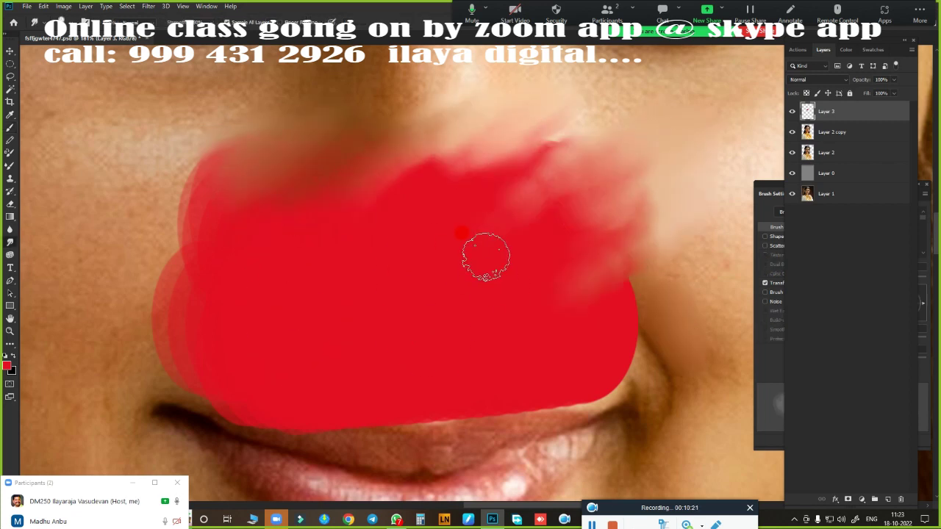
- Blend the red patch edge with the Mixer Brush and set its paint colour to blue
left_click(10, 165)
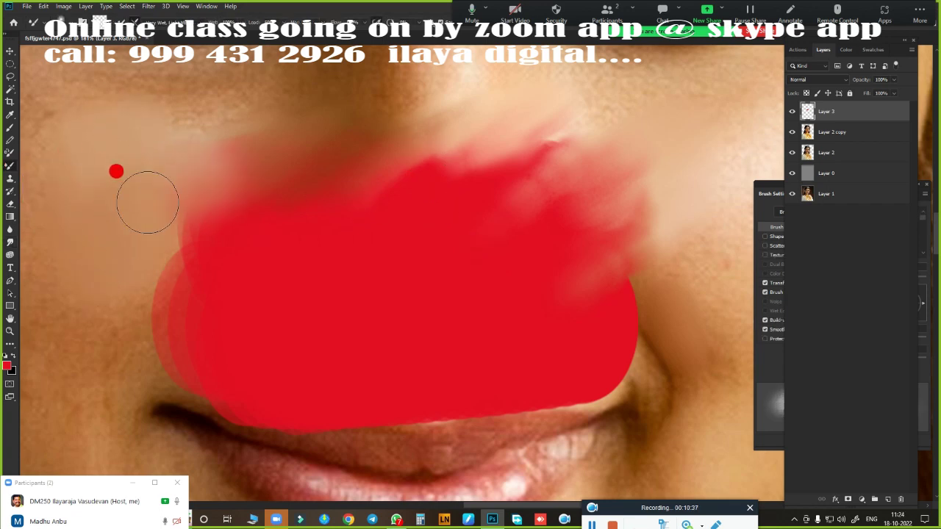
left_click_drag(145, 201, 228, 177)
left_click(101, 21)
left_click(903, 81)
left_click(100, 21)
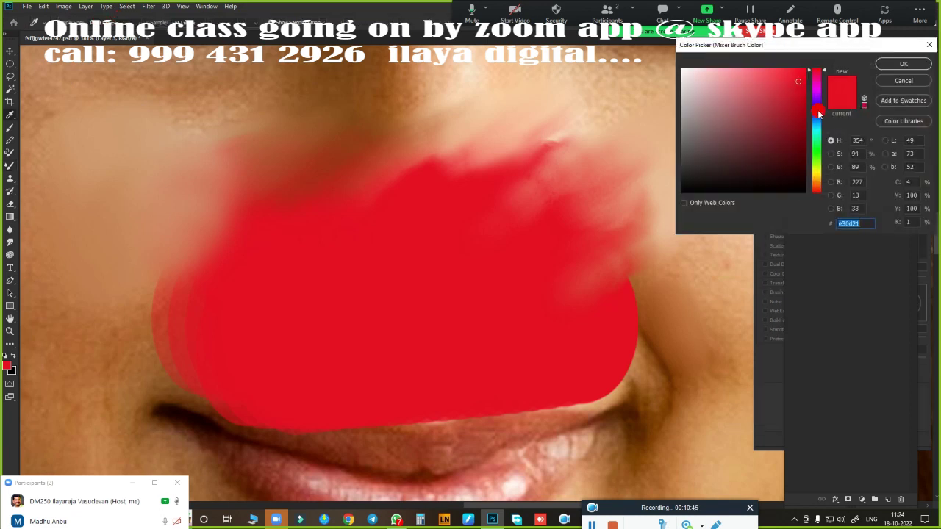
left_click_drag(817, 162, 816, 100)
left_click(728, 81)
left_click(903, 63)
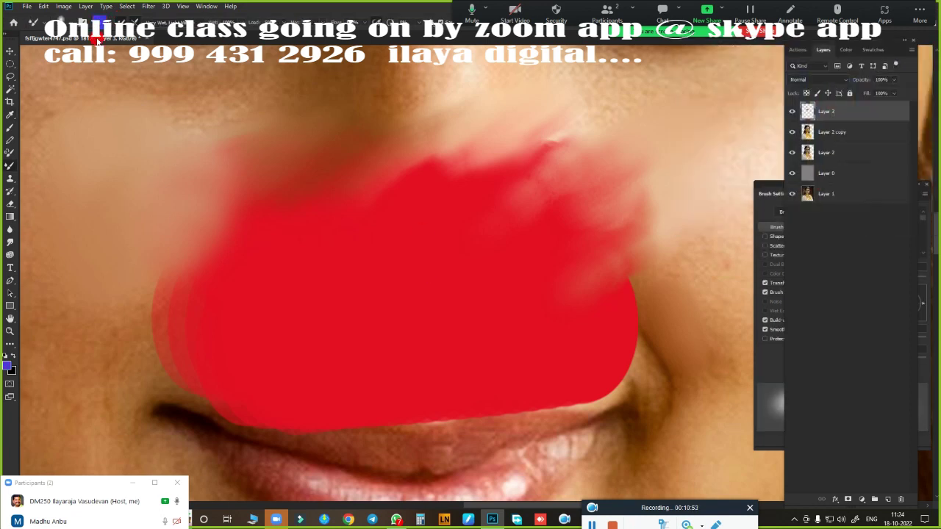
- Paint a blue test stroke on the left cheek, then clear it with select-all and Delete
mouse_move(86, 147)
left_mouse_down()
mouse_move(116, 179)
mouse_move(69, 204)
mouse_move(210, 126)
mouse_move(258, 288)
left_mouse_up()
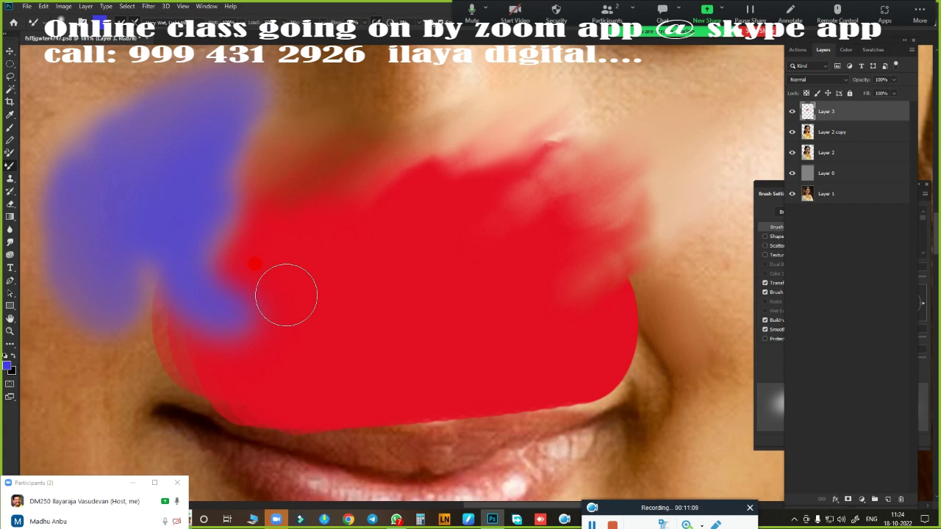
key("ctrl+a")
key("Delete")
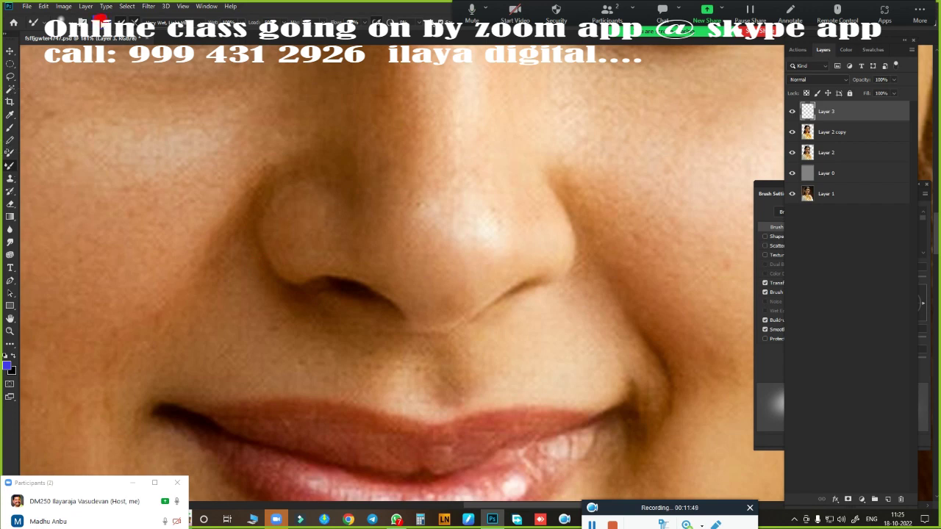
- Adjust the paint colour and choose a different brush preset
left_click(900, 72)
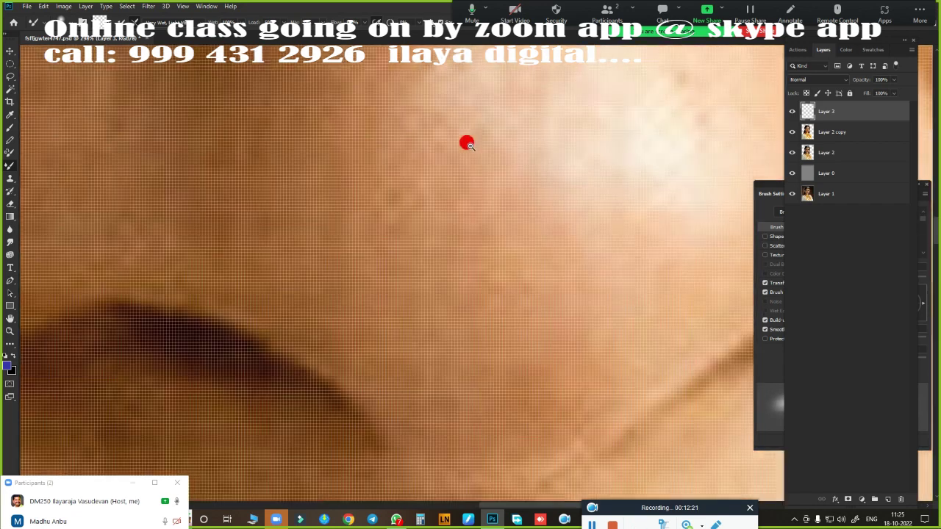
left_click_drag(466, 142, 320, 293)
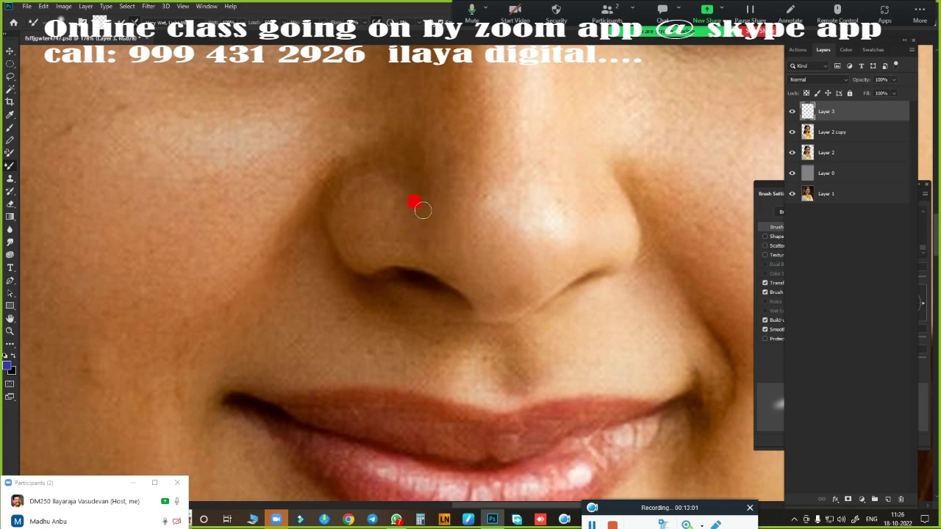
scroll(424, 210, "down", 5)
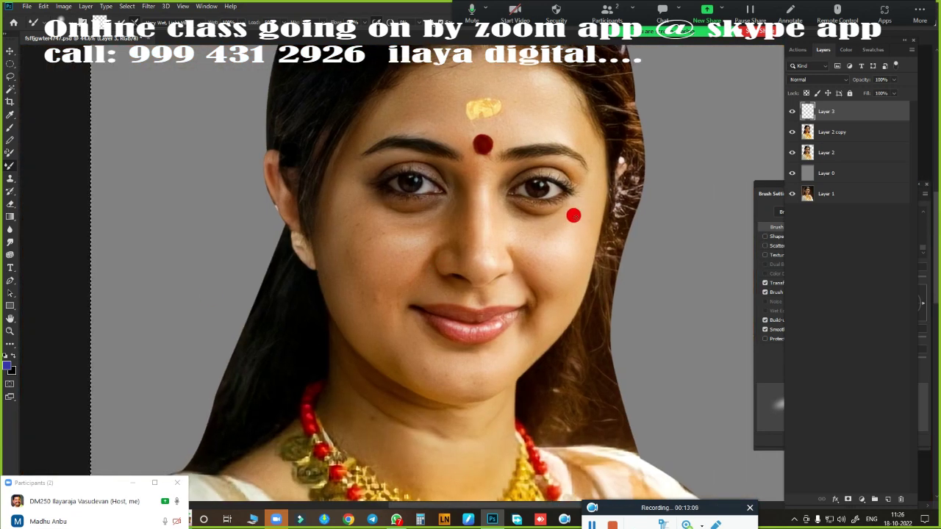
right_click(393, 246)
double_click(433, 330)
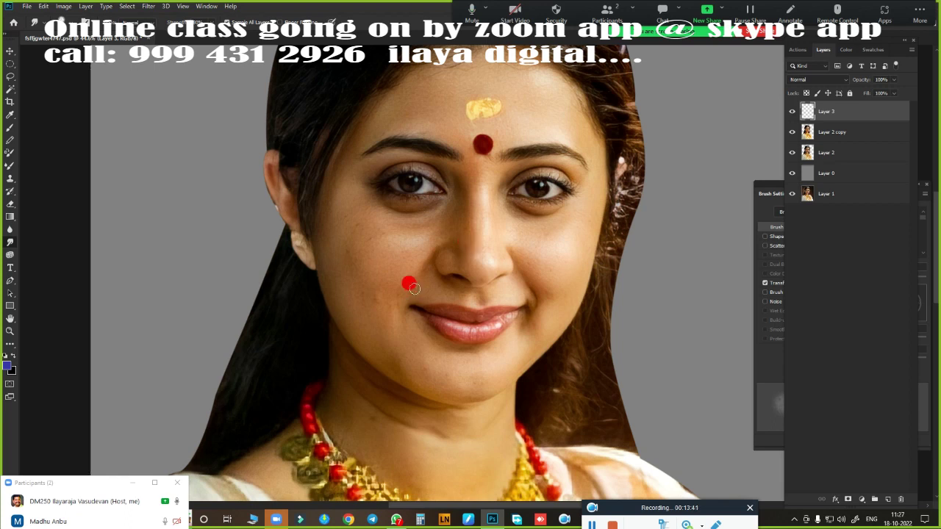
scroll(470, 247, "down", 3)
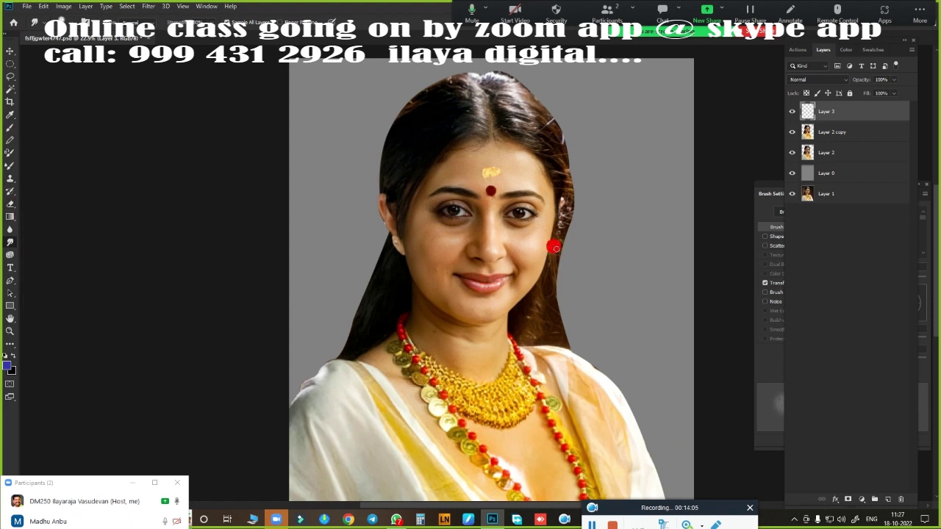
- Lasso around the face and neck, then deselect
key("l")
left_click_drag(382, 329, 441, 360)
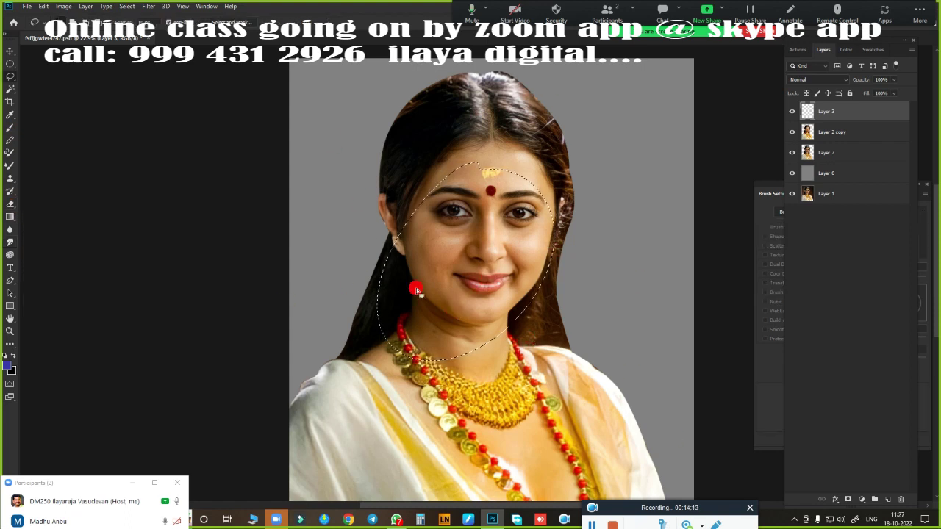
key("ctrl+d")
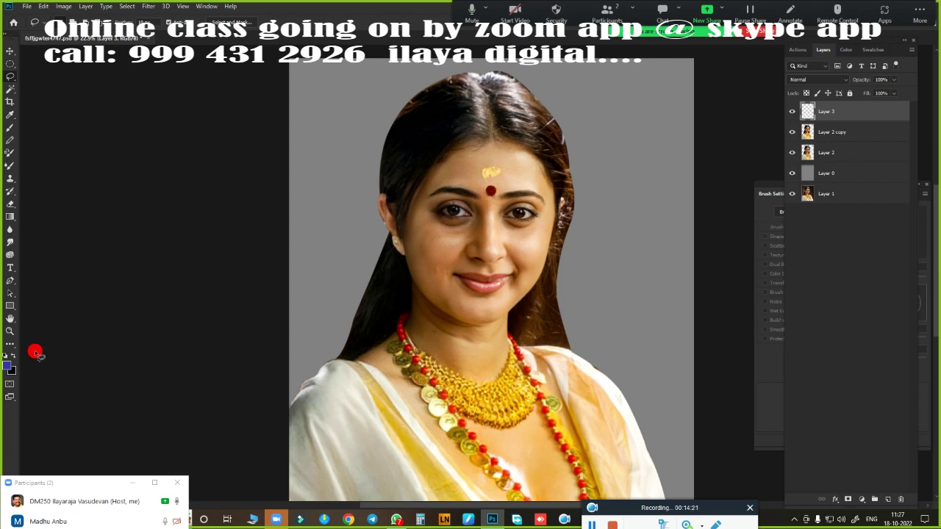
scroll(473, 243, "up", 3)
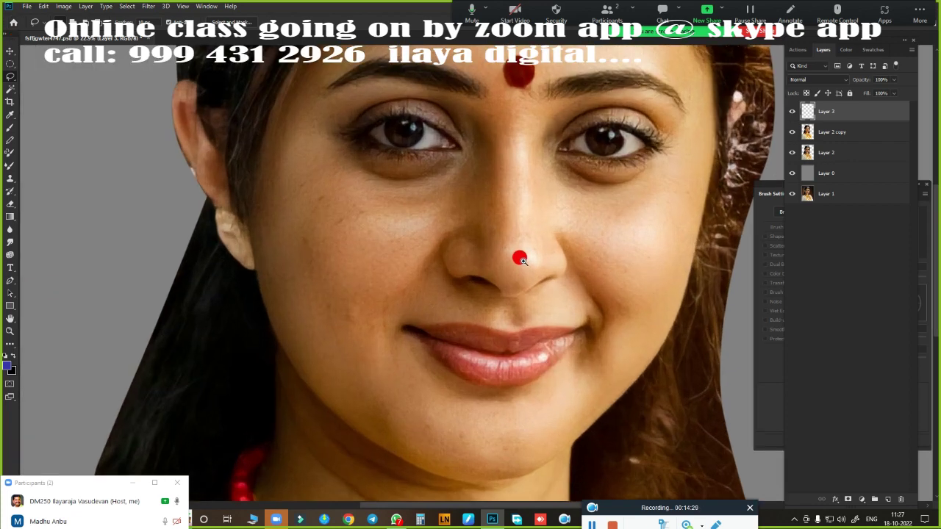
scroll(433, 177, "up", 3)
scroll(449, 281, "up", 3)
scroll(456, 280, "up", 1)
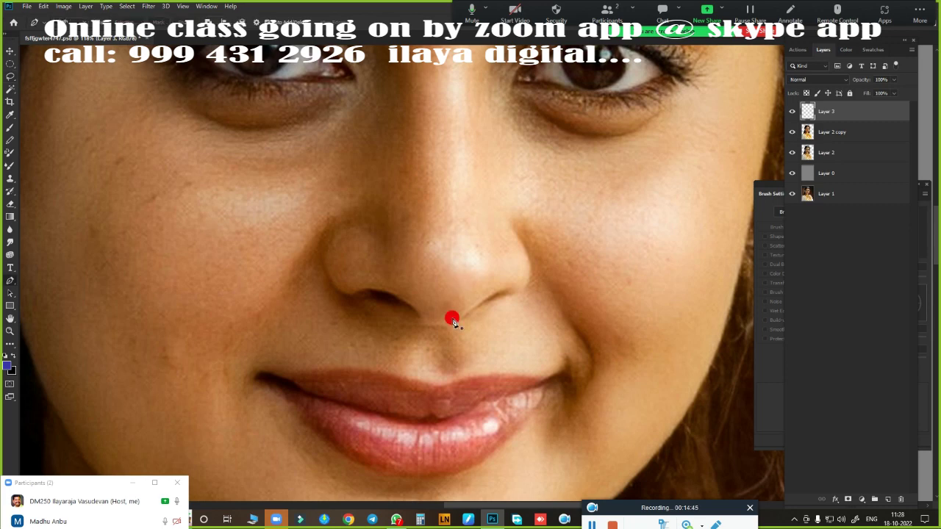
scroll(488, 260, "down", 2)
scroll(460, 258, "up", 3)
scroll(460, 331, "up", 1)
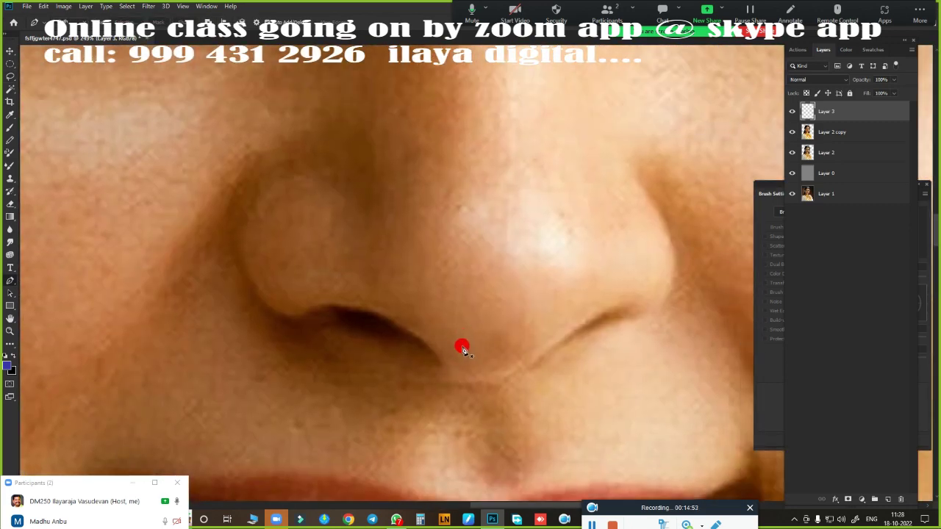
scroll(449, 315, "down", 2)
scroll(401, 258, "down", 1)
scroll(313, 269, "down", 2)
scroll(435, 224, "up", 1)
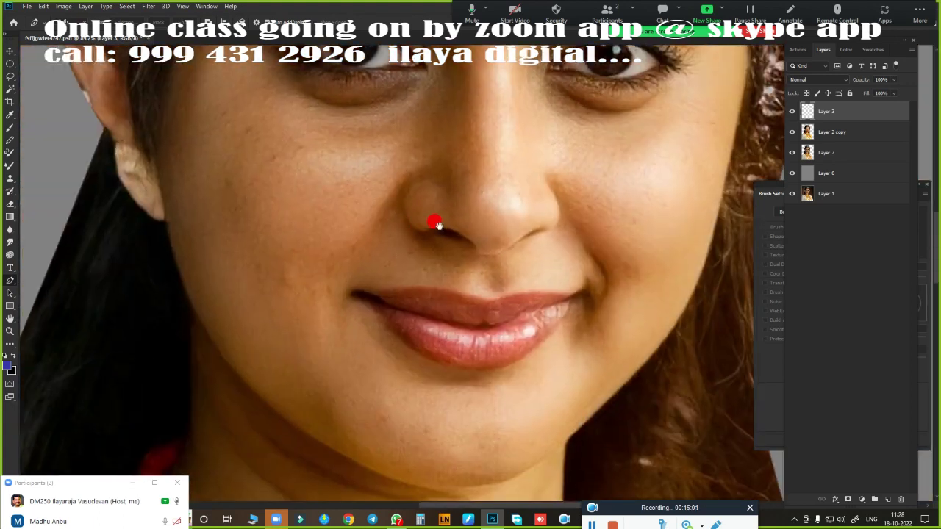
scroll(436, 224, "up", 1)
scroll(375, 228, "up", 3)
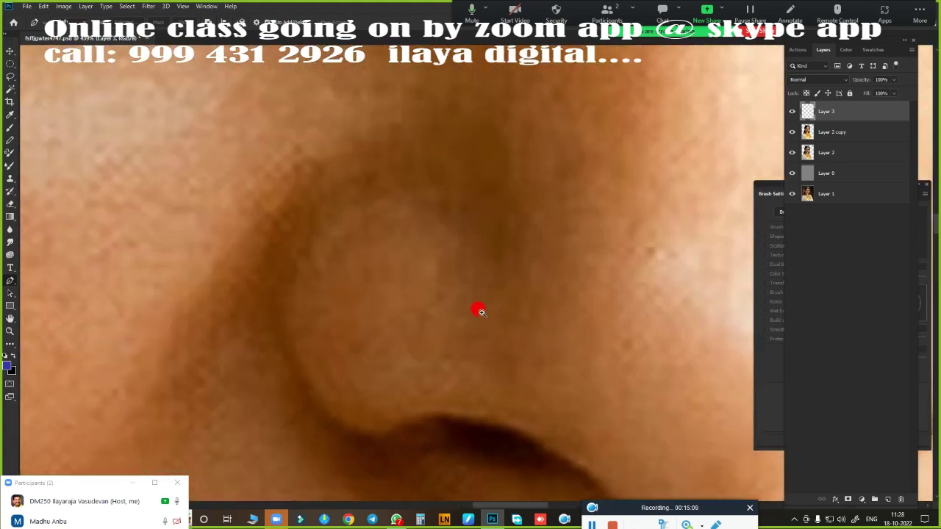
scroll(344, 230, "down", 3)
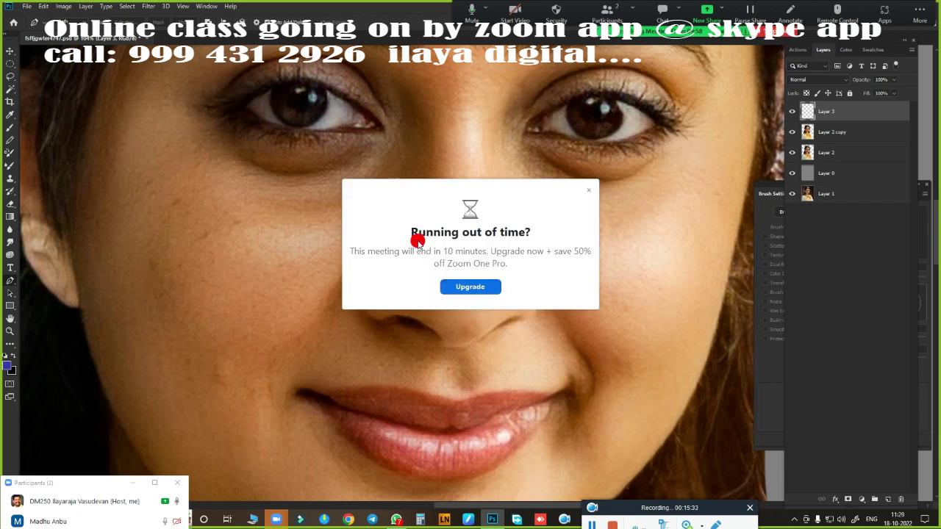
left_click(585, 197)
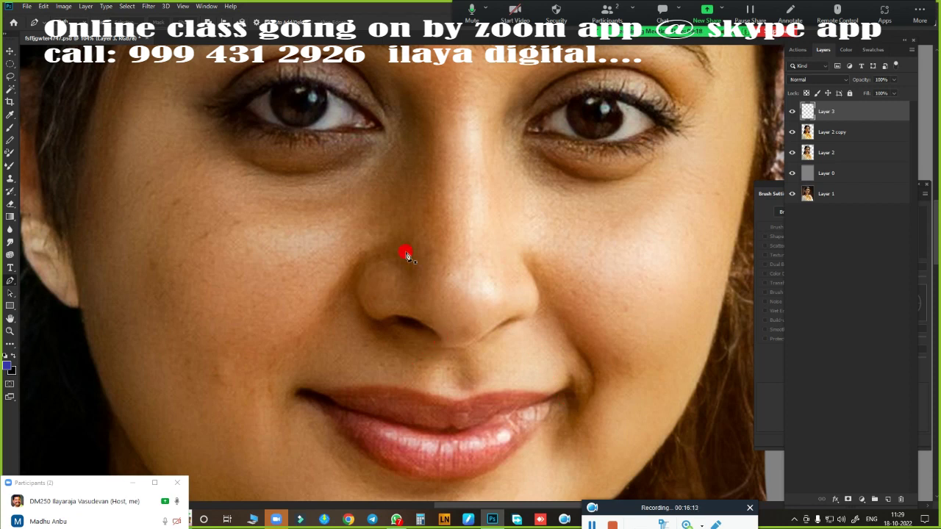
scroll(452, 329, "up", 5)
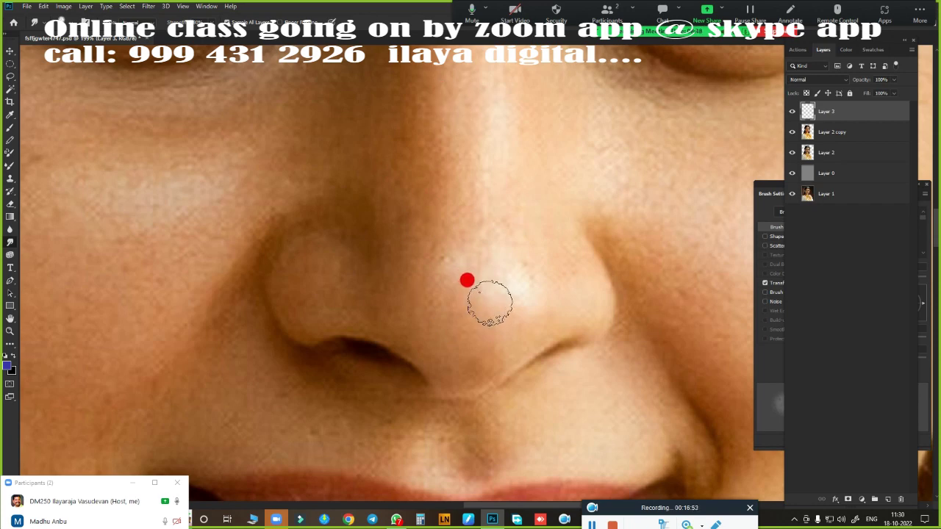
- Zoom into the nose and smooth the skin on the nose tip with the Mixer Brush
scroll(439, 187, "down", 3)
scroll(387, 296, "up", 2)
scroll(416, 286, "up", 2)
scroll(405, 294, "down", 2)
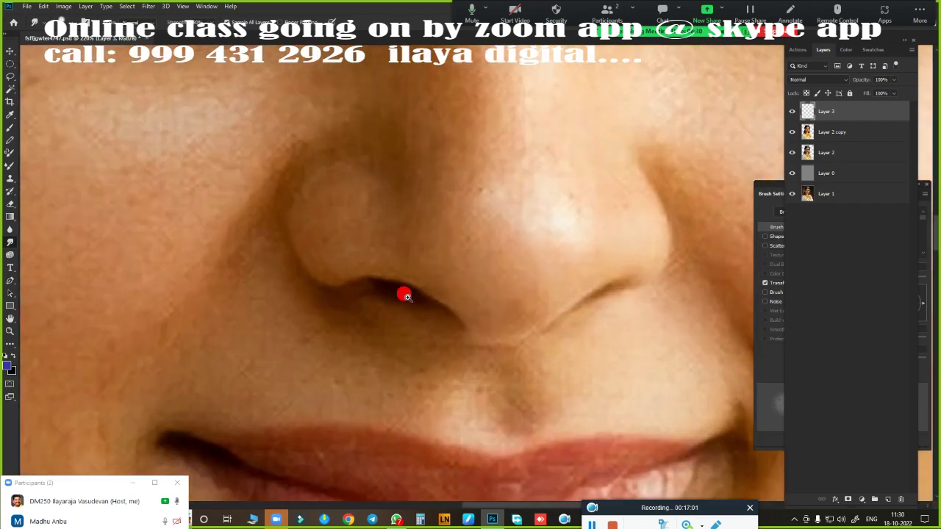
scroll(326, 313, "up", 3)
scroll(331, 303, "down", 2)
scroll(302, 269, "up", 1)
scroll(316, 254, "down", 2)
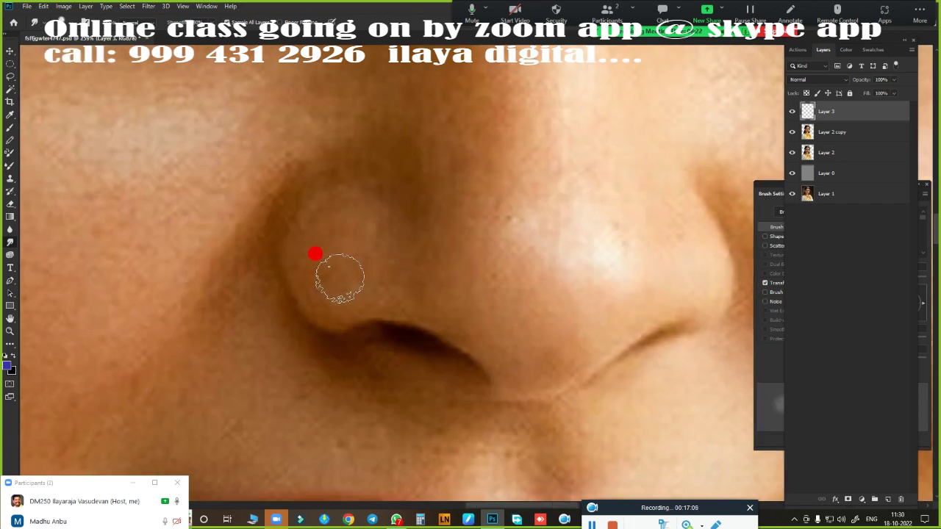
scroll(381, 296, "up", 2)
scroll(383, 296, "down", 2)
scroll(485, 319, "down", 1)
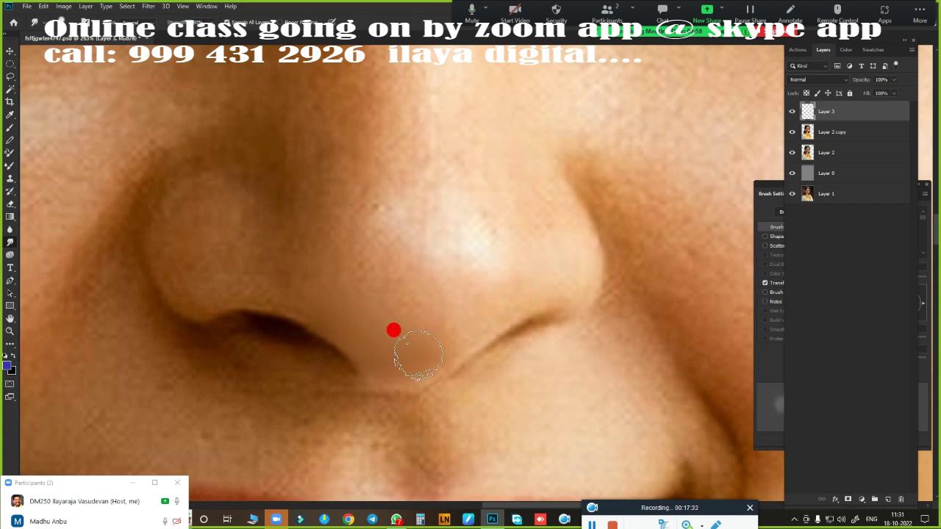
left_click_drag(357, 272, 369, 327)
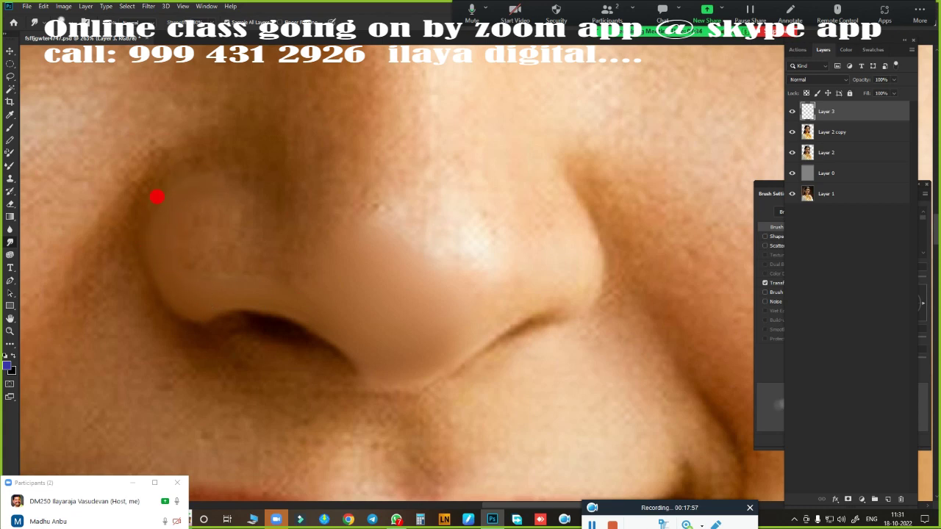
- Enlarge the brush with ] for the nostrils and reposition the view across the nose
left_click_drag(286, 248, 426, 270)
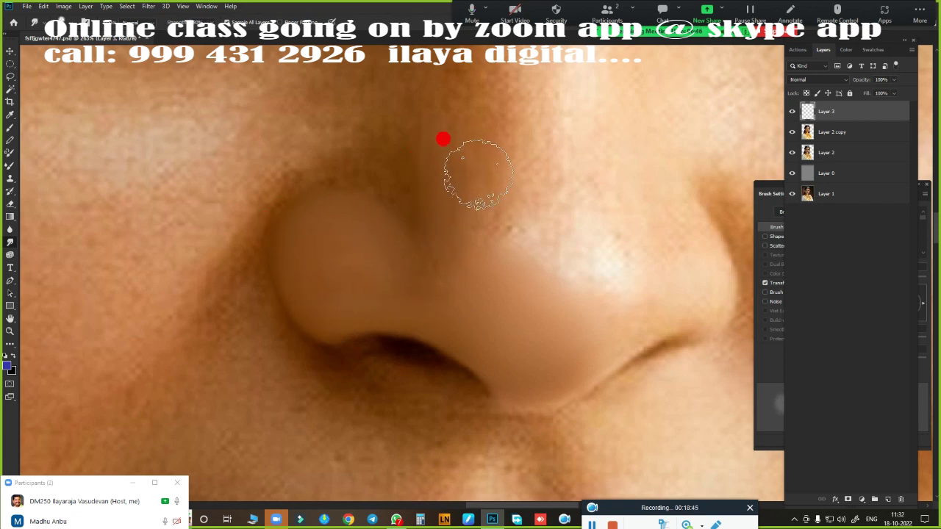
key("bracketright")
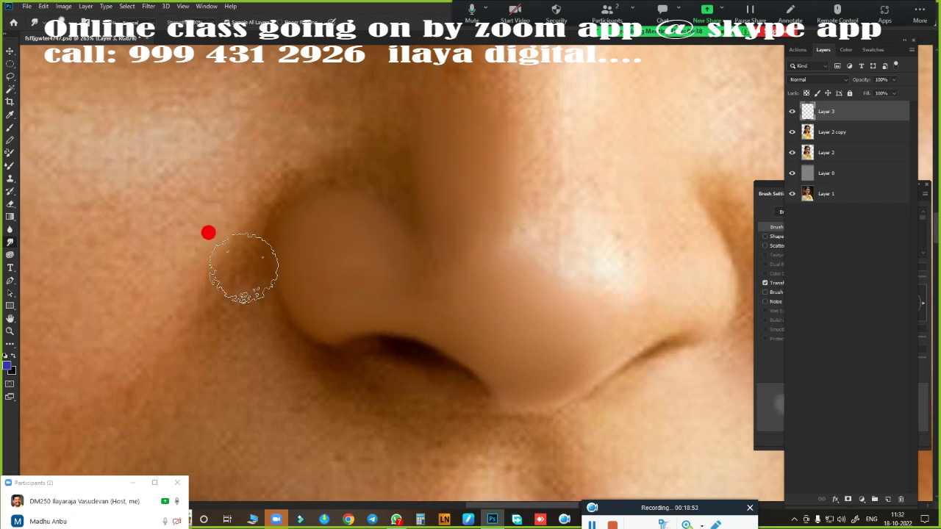
left_click_drag(477, 317, 401, 265)
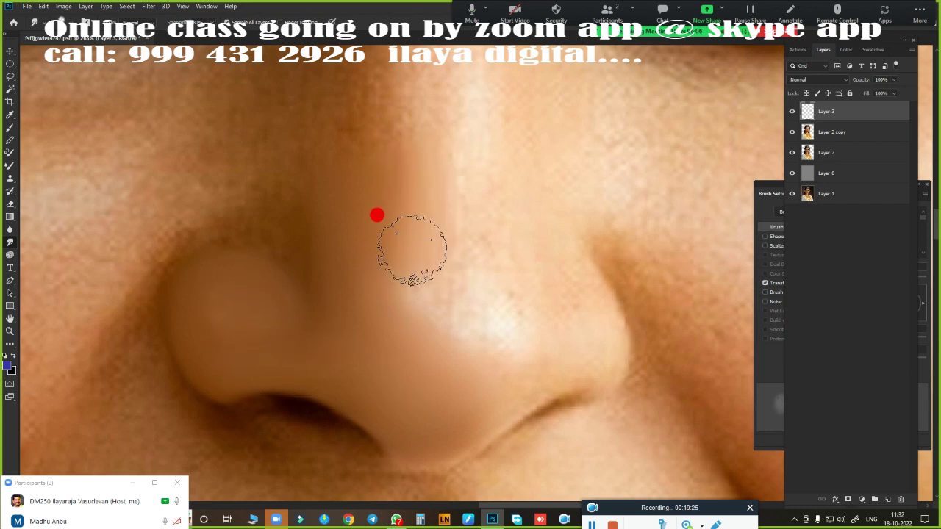
scroll(316, 266, "right", 2)
scroll(316, 267, "down", 1)
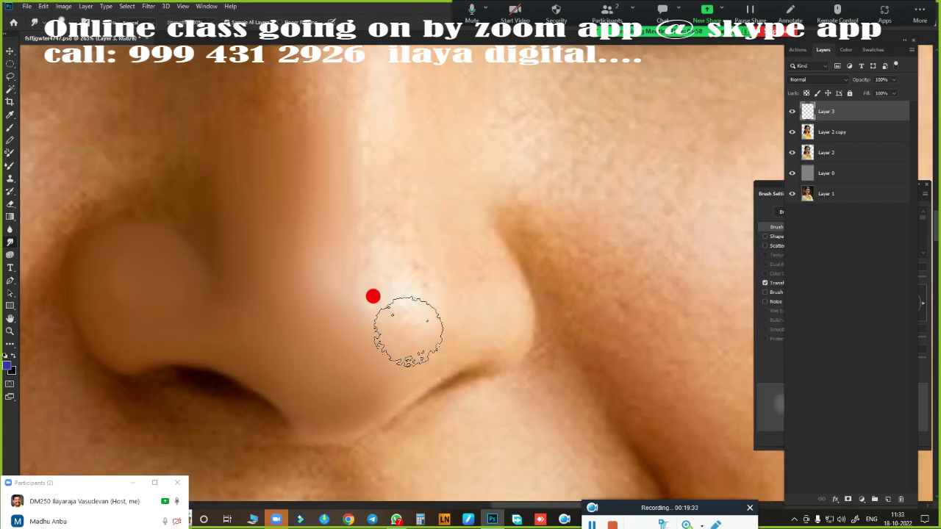
scroll(396, 306, "down", 2)
scroll(395, 306, "right", 1)
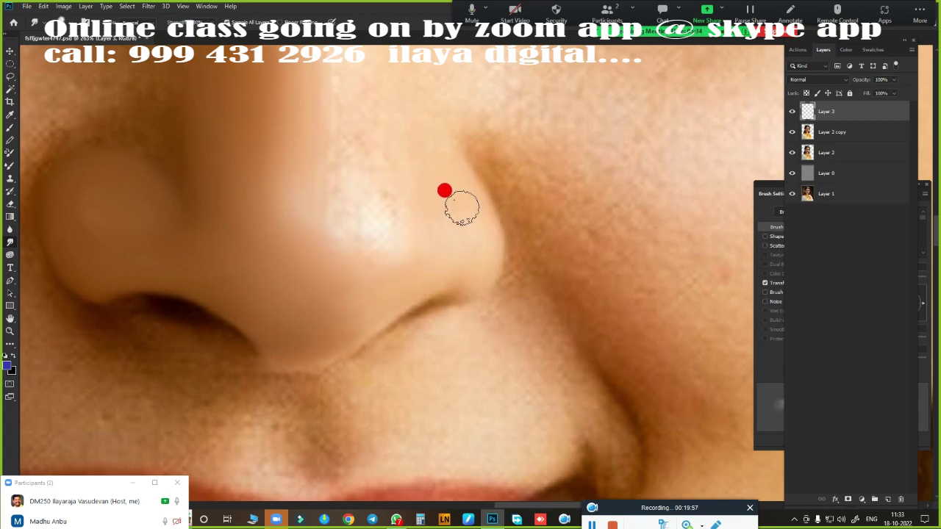
scroll(407, 329, "down", 3)
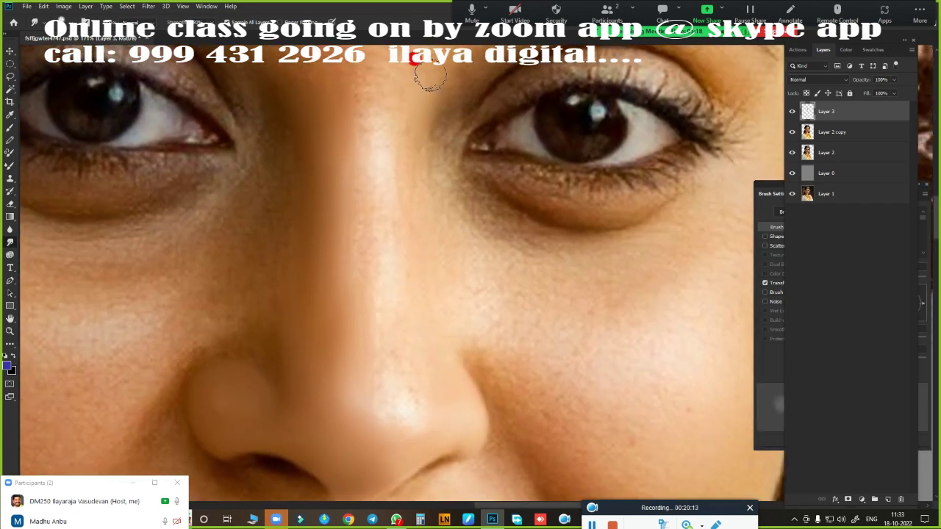
- Paint a bright smooth streak down the nose bridge and brighten the nose tip
scroll(397, 325, "up", 2)
scroll(318, 135, "up", 1)
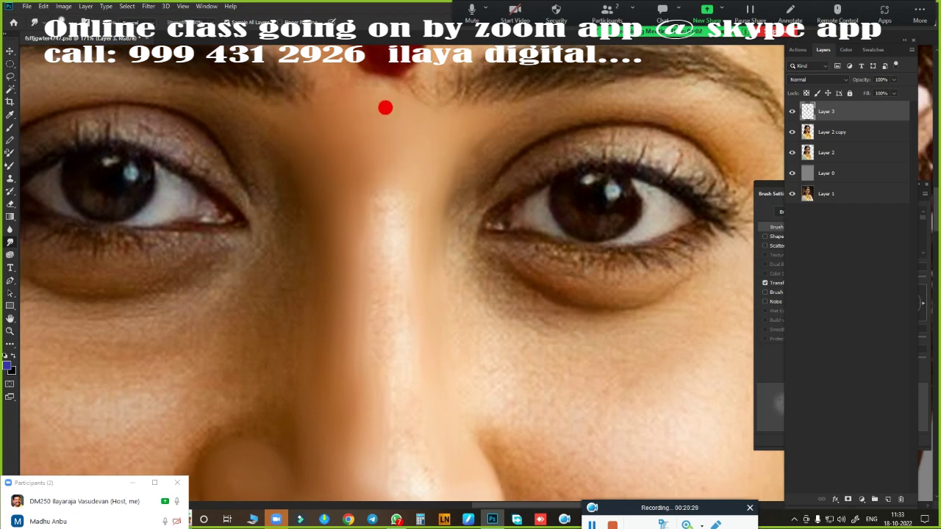
scroll(385, 107, "down", 2)
scroll(421, 208, "down", 3)
scroll(369, 122, "up", 3)
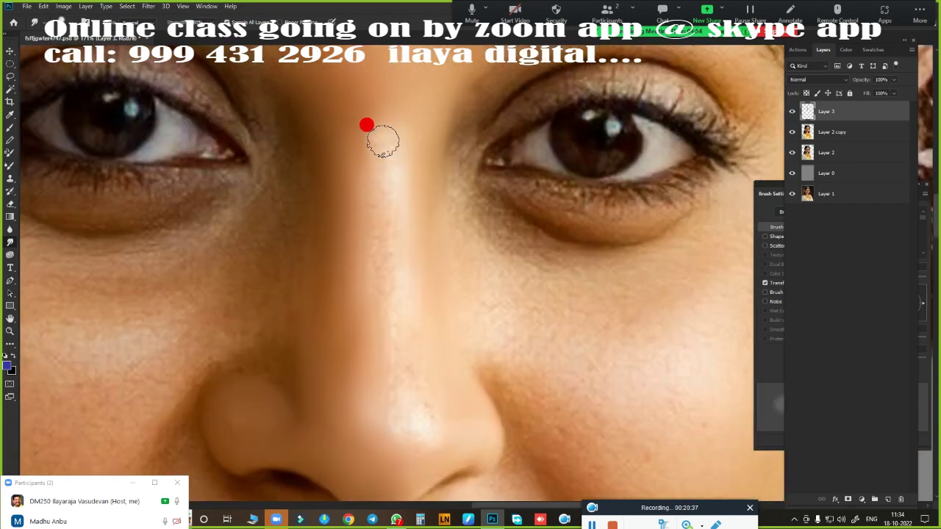
left_click(388, 142)
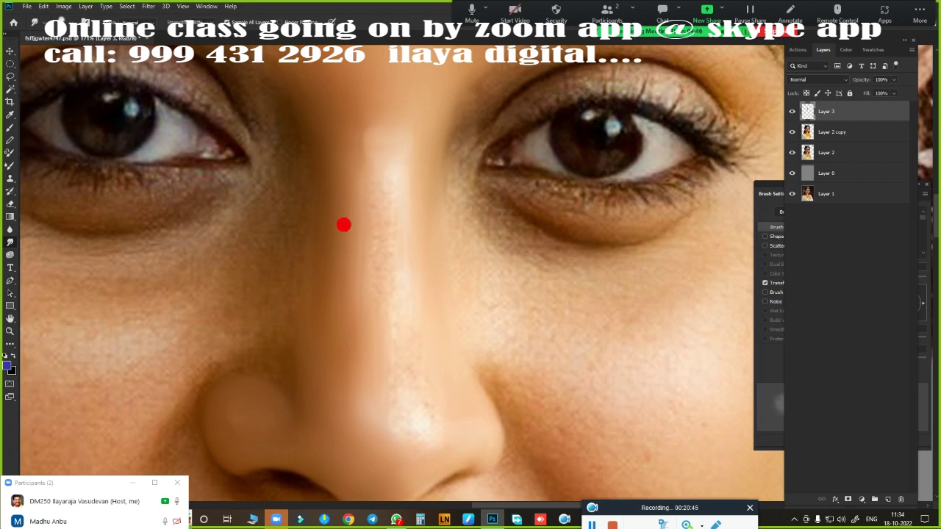
mouse_move(382, 144)
left_mouse_down()
mouse_move(367, 199)
mouse_move(384, 262)
mouse_move(361, 184)
mouse_move(421, 129)
left_mouse_up()
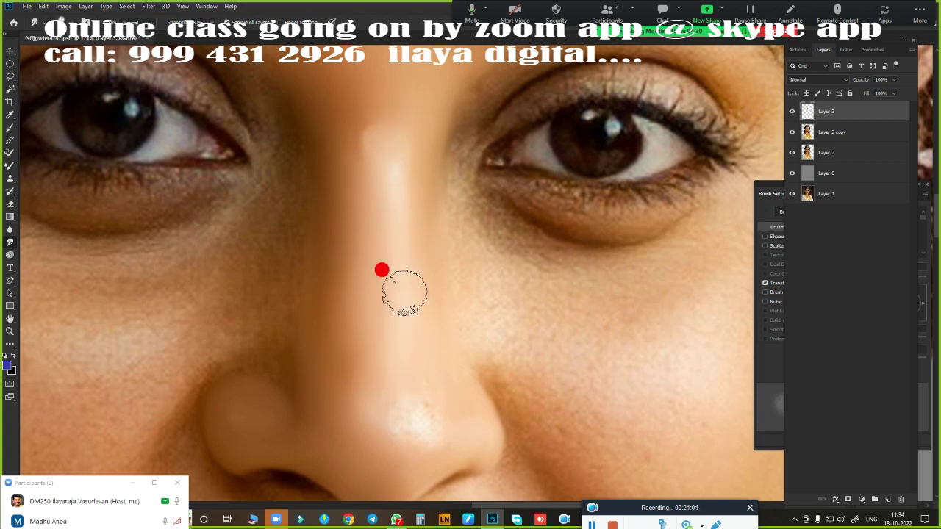
left_click_drag(403, 420, 549, 237)
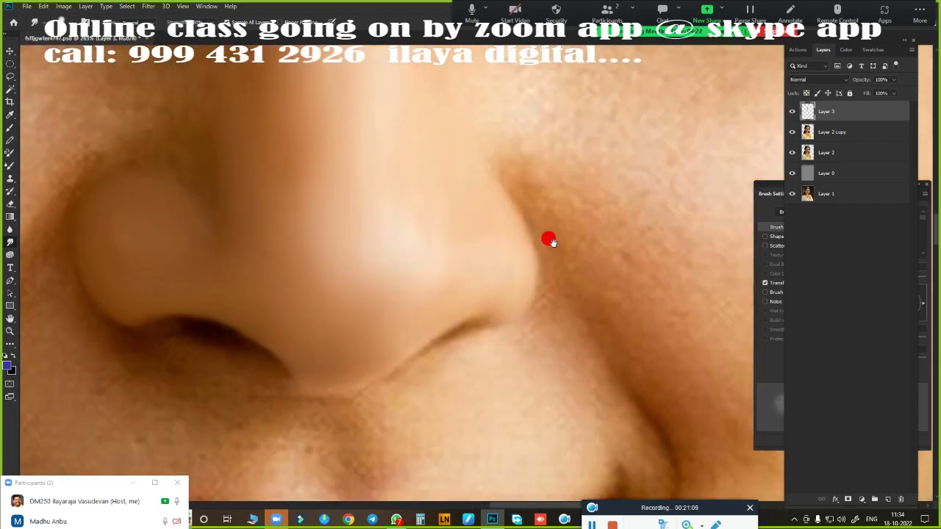
mouse_move(380, 219)
left_mouse_down()
mouse_move(437, 257)
mouse_move(422, 205)
left_mouse_up()
- Zoom in and out to check the smoothed skin around the nose
scroll(415, 293, "down", 5)
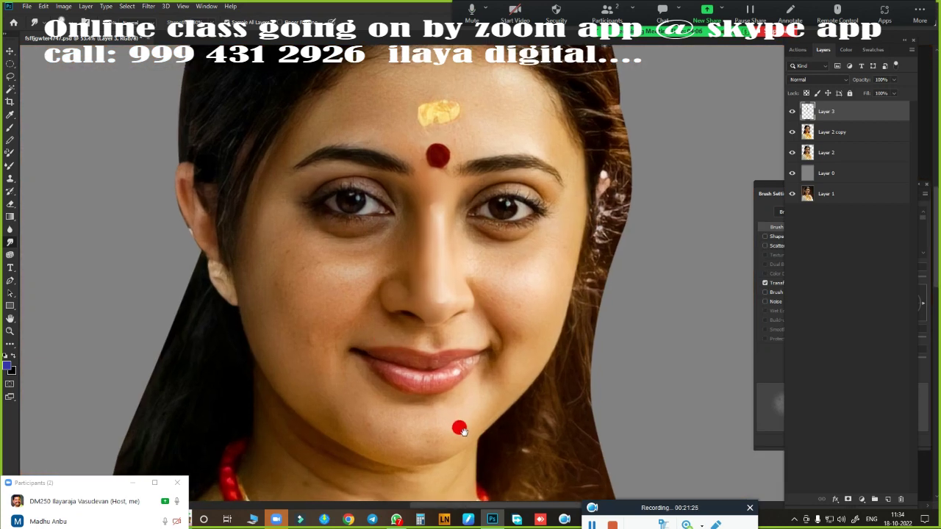
scroll(423, 309, "up", 5)
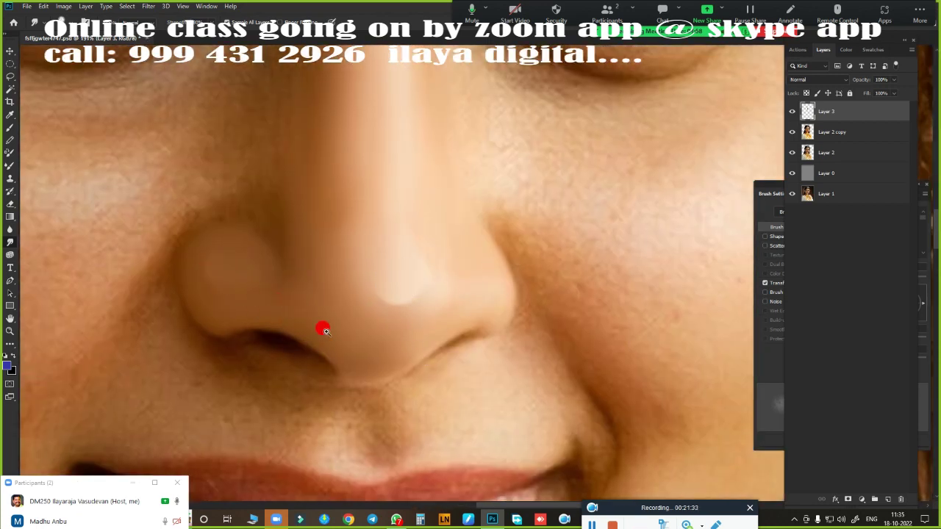
scroll(327, 332, "down", 5)
scroll(384, 336, "up", 3)
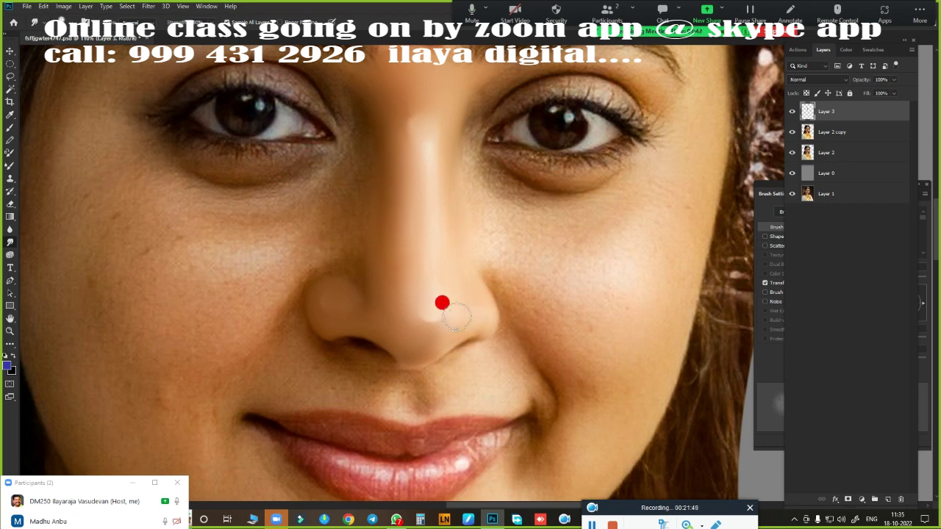
scroll(396, 324, "down", 5)
scroll(347, 336, "up", 4)
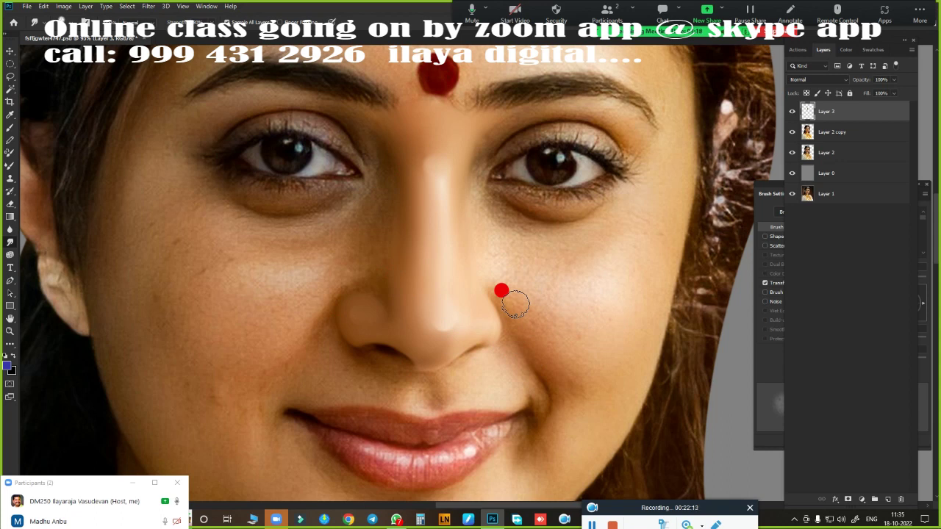
scroll(500, 291, "down", 4)
scroll(515, 292, "up", 5)
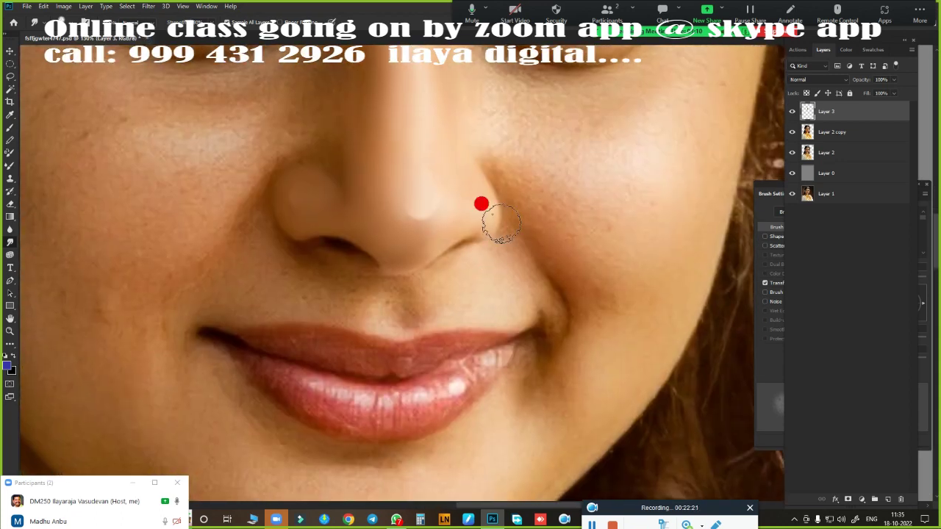
scroll(403, 294, "down", 2)
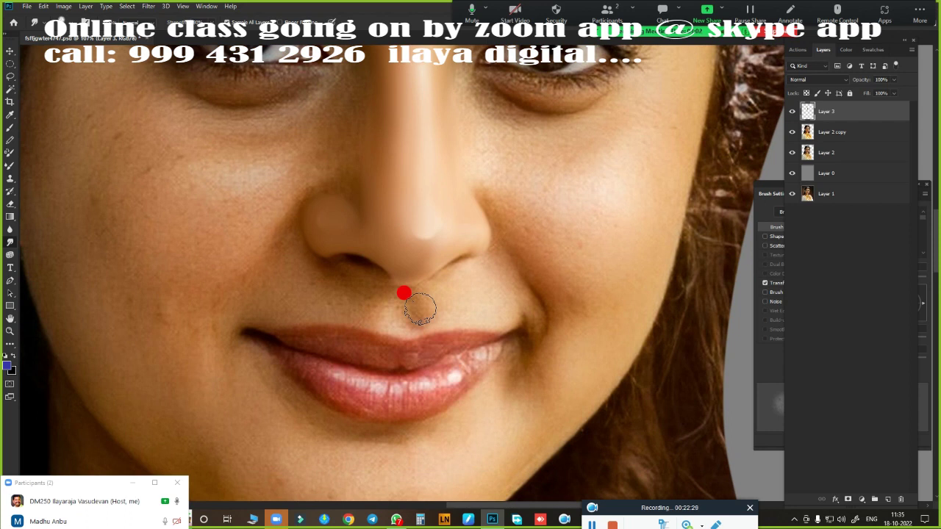
- Hide Layer 2 and zoom around to review the portrait
left_click(793, 153)
scroll(470, 272, "down", 2)
scroll(418, 262, "up", 2)
scroll(386, 220, "up", 2)
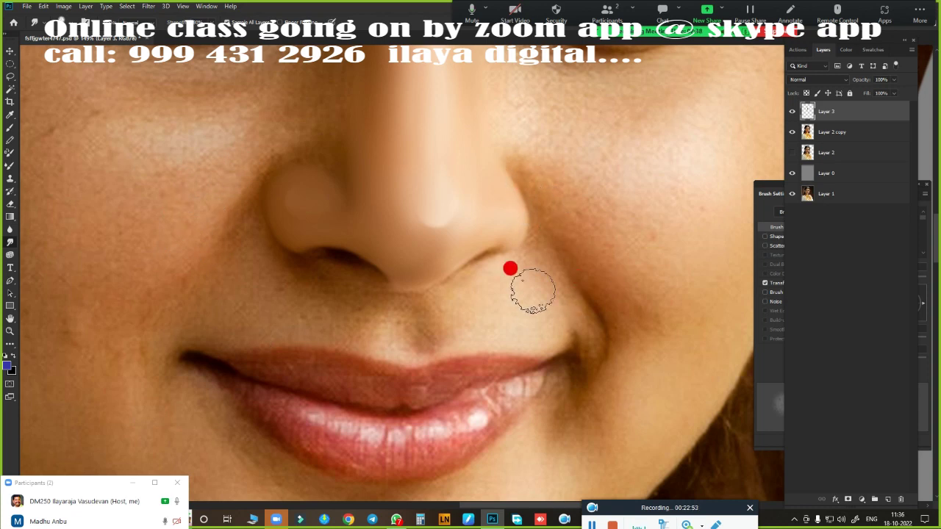
scroll(452, 235, "down", 2)
scroll(580, 305, "up", 2)
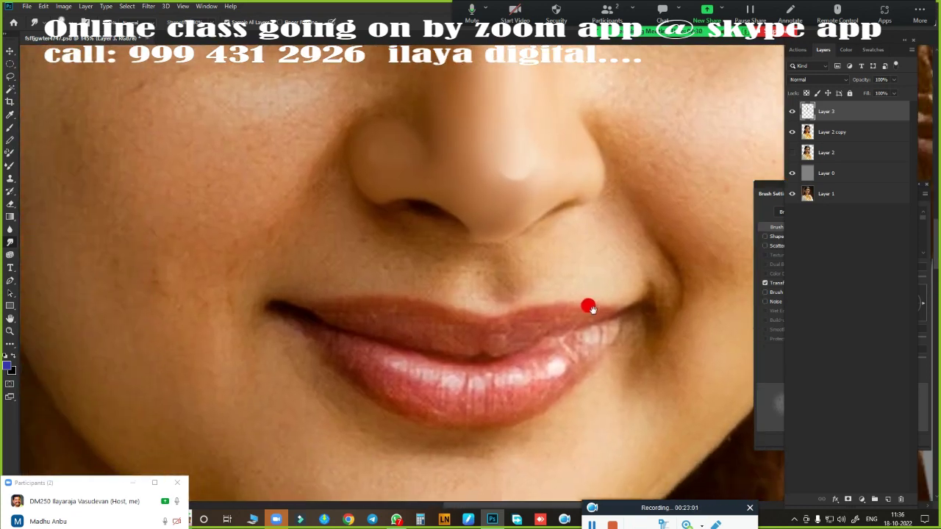
scroll(512, 293, "up", 1)
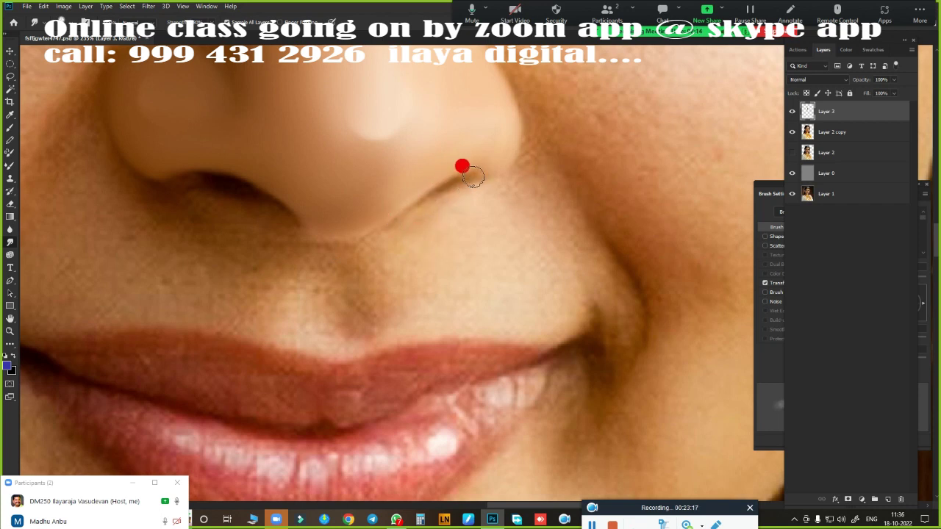
- Pick a new brush preset and paint a smooth, darker line along the right nostril and nose-tip crease
right_click(163, 228)
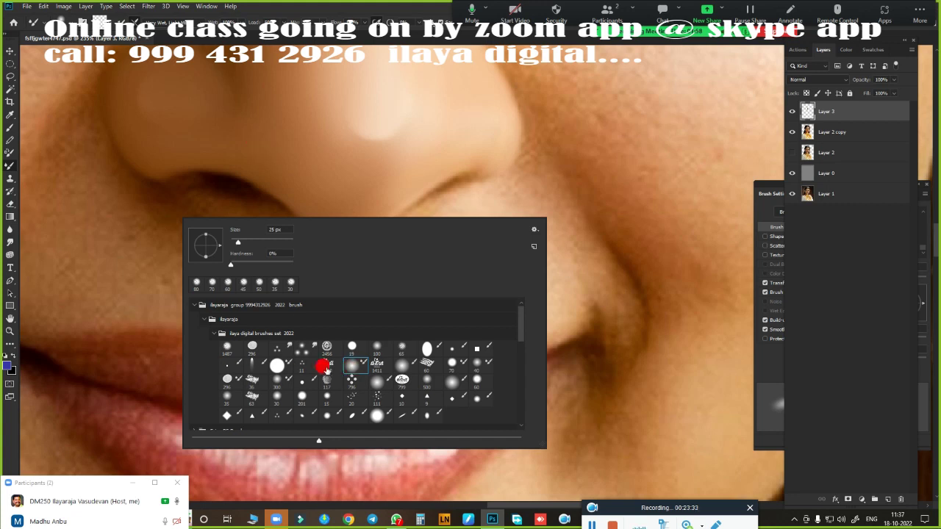
left_click(526, 42)
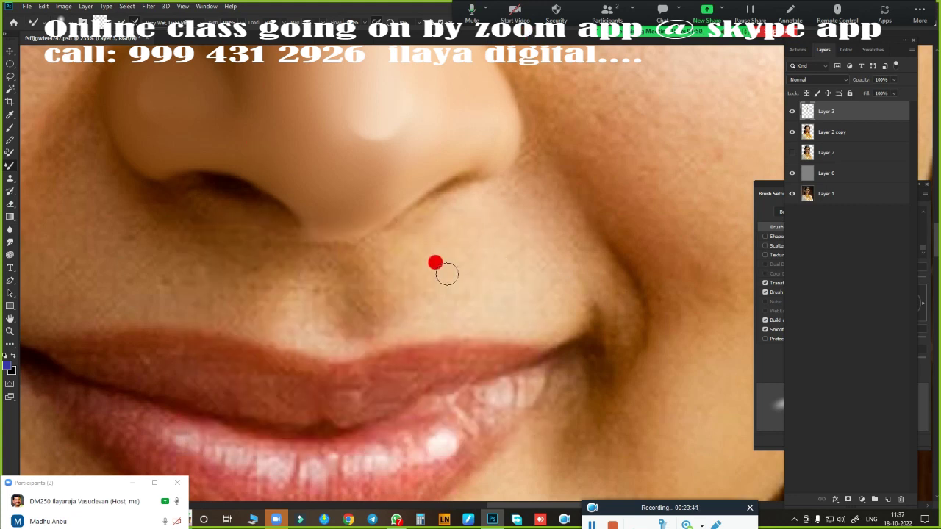
scroll(554, 252, "up", 2)
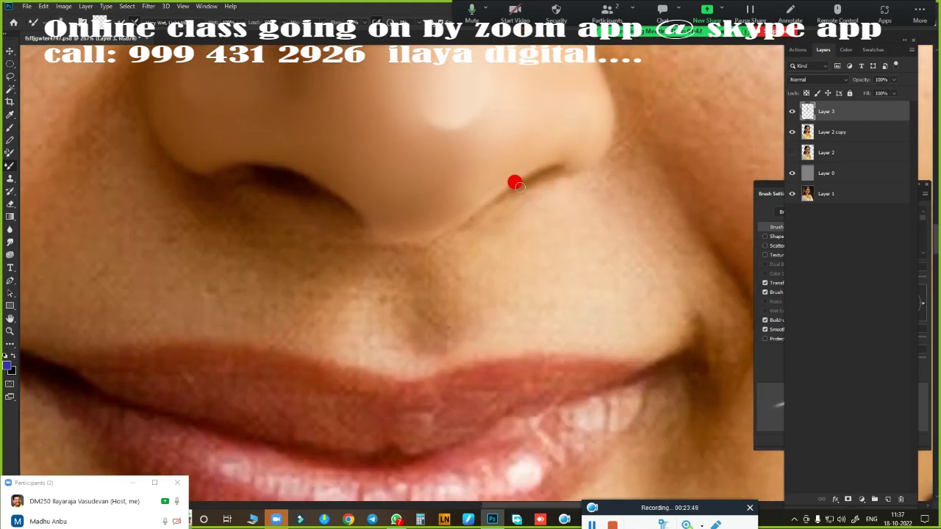
left_click_drag(518, 186, 518, 182)
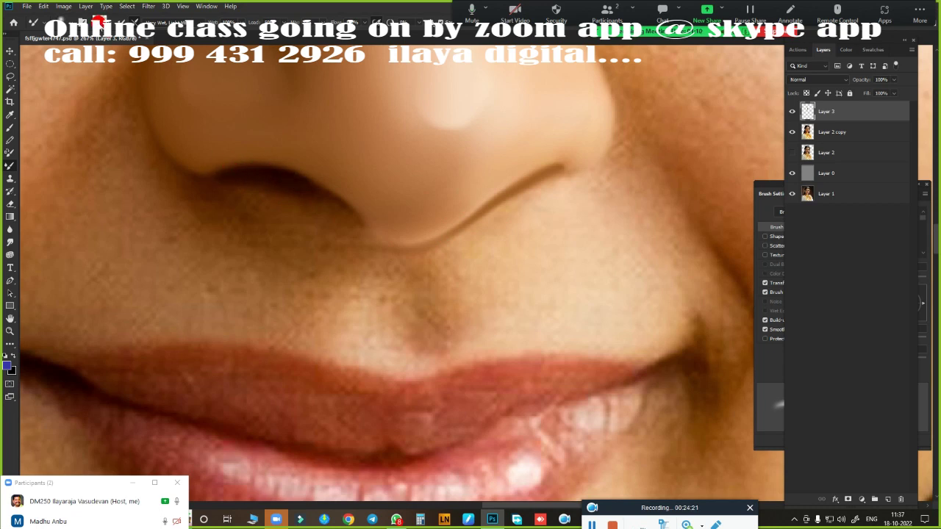
left_click_drag(310, 207, 372, 226)
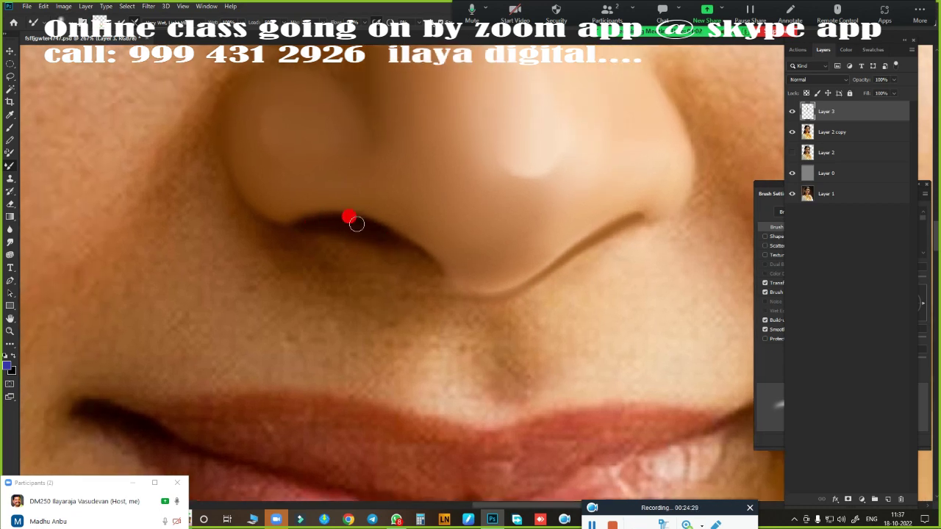
left_click(99, 22)
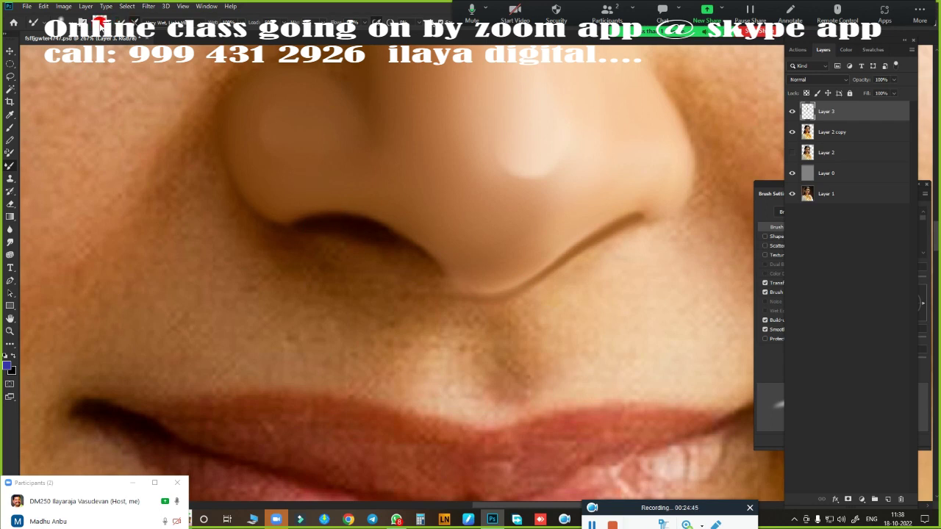
- Set a green paint colour and blend the skin along the left nostril crease on Layer 3
left_click(817, 155)
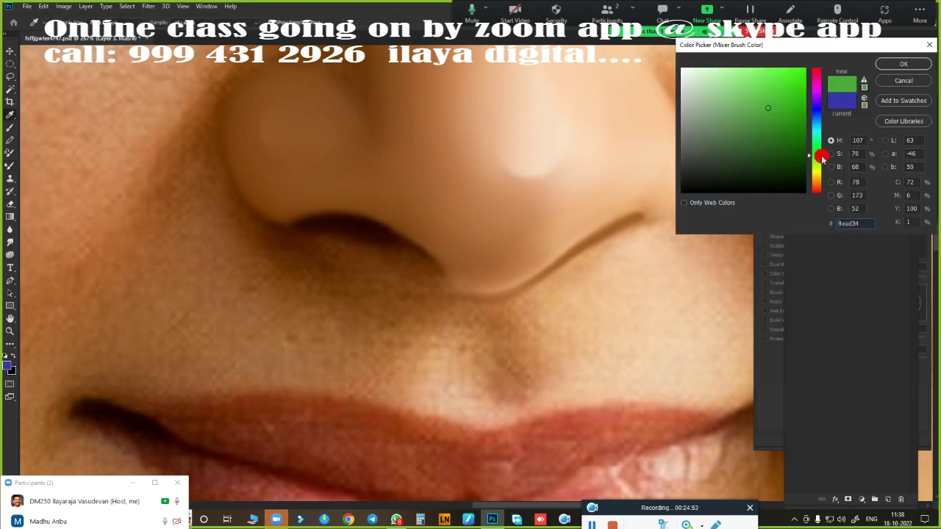
key("Return")
mouse_move(309, 226)
left_mouse_down()
mouse_move(374, 223)
mouse_move(478, 292)
left_mouse_up()
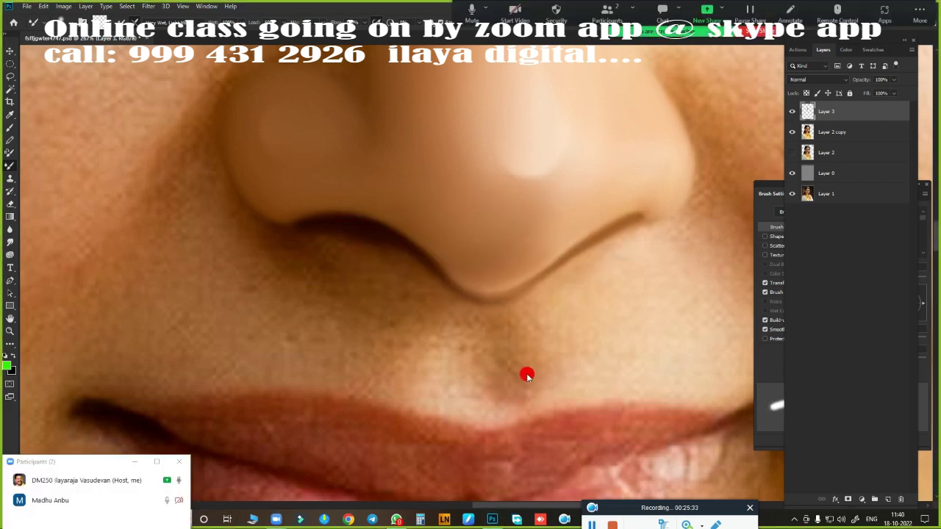
scroll(574, 279, "down", 5)
scroll(498, 289, "up", 2)
scroll(569, 277, "up", 2)
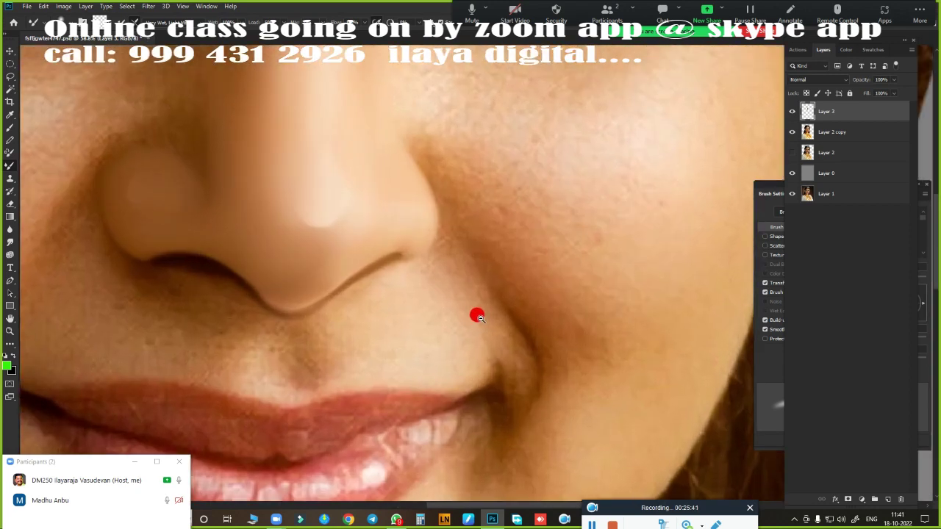
scroll(477, 315, "up", 2)
scroll(448, 235, "down", 3)
scroll(520, 228, "up", 2)
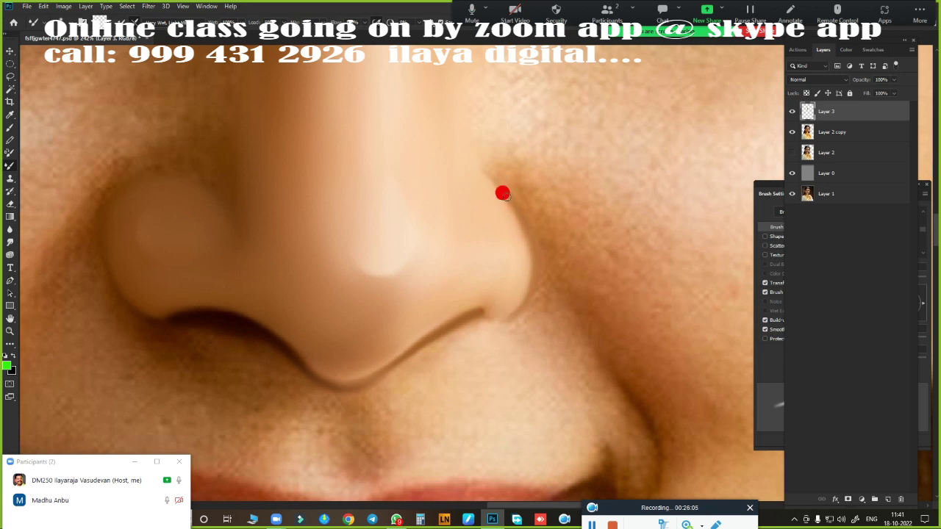
scroll(452, 390, "up", 1)
scroll(465, 395, "up", 2)
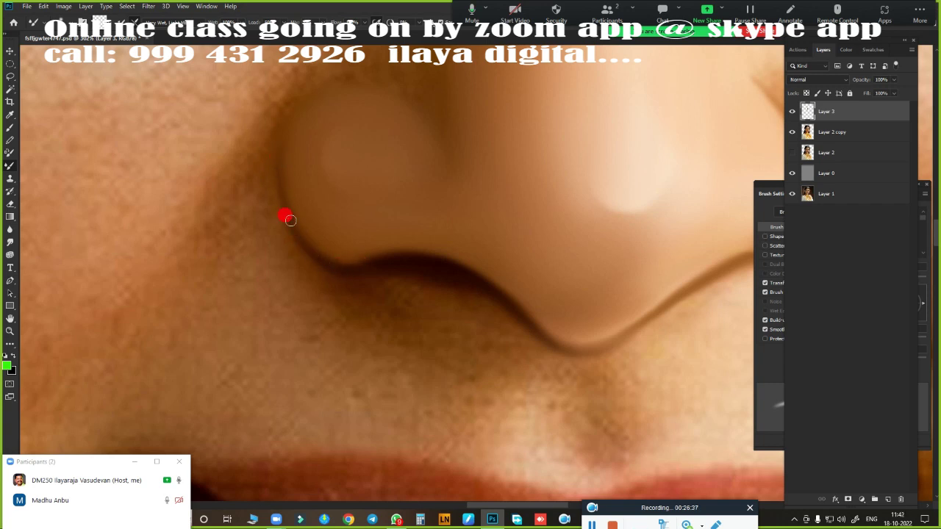
- Review the nose and lips, toggling Layer 3's visibility to compare the retouch
left_click_drag(285, 129, 234, 302)
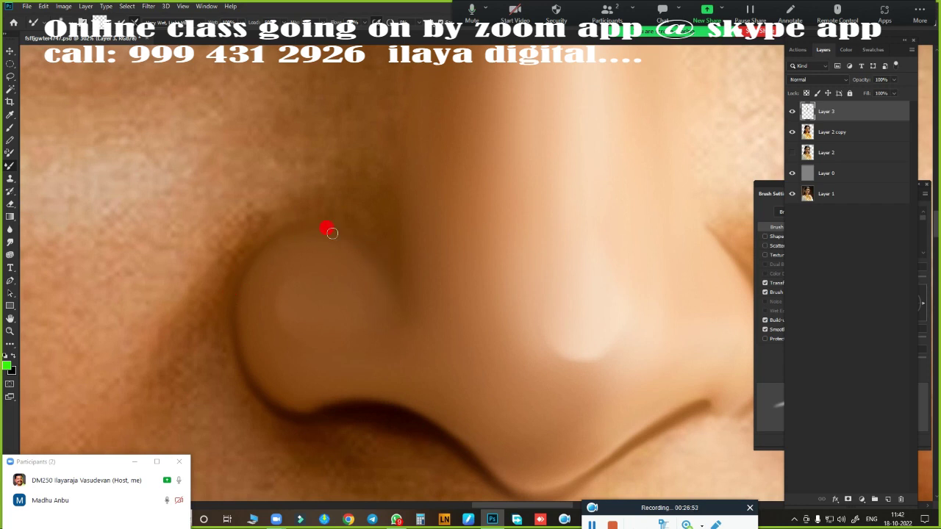
mouse_move(329, 231)
left_mouse_down()
mouse_move(470, 372)
mouse_move(548, 292)
mouse_move(535, 300)
left_mouse_up()
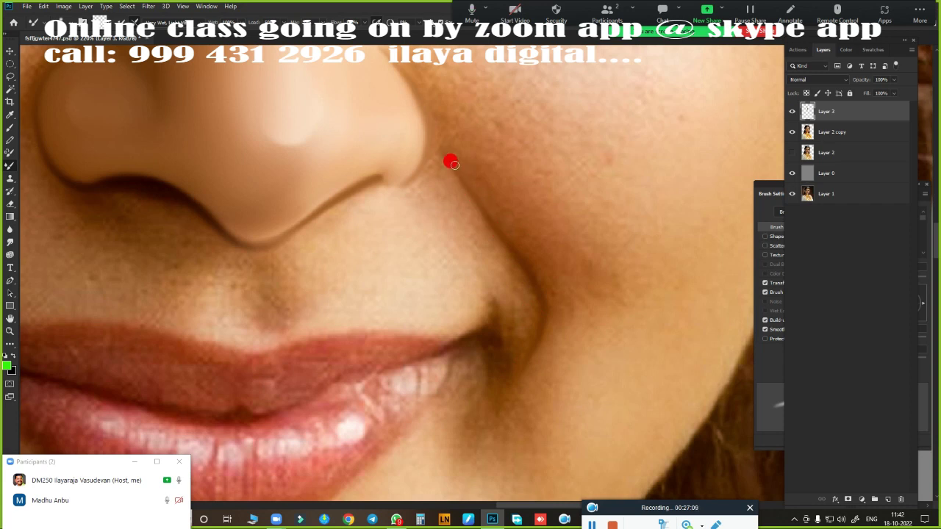
left_click_drag(452, 163, 419, 177)
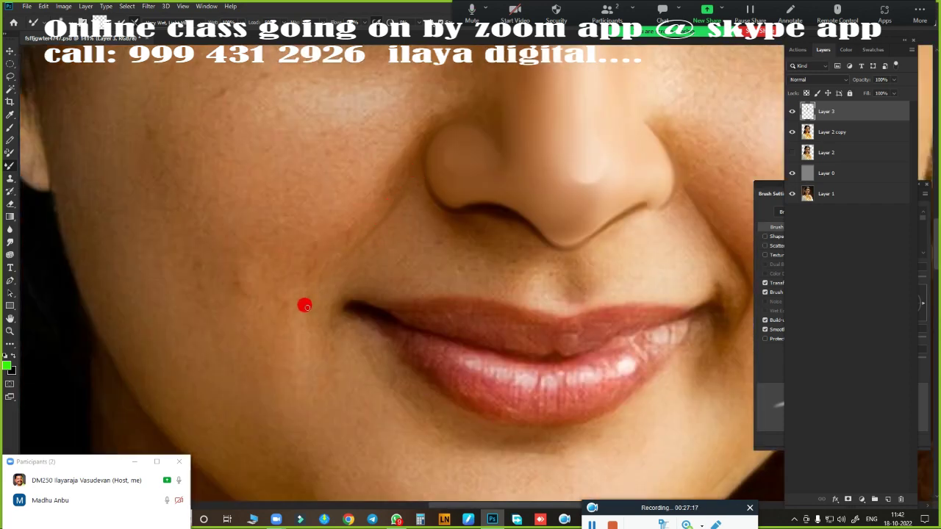
mouse_move(340, 253)
left_mouse_down()
mouse_move(413, 318)
mouse_move(383, 310)
left_mouse_up()
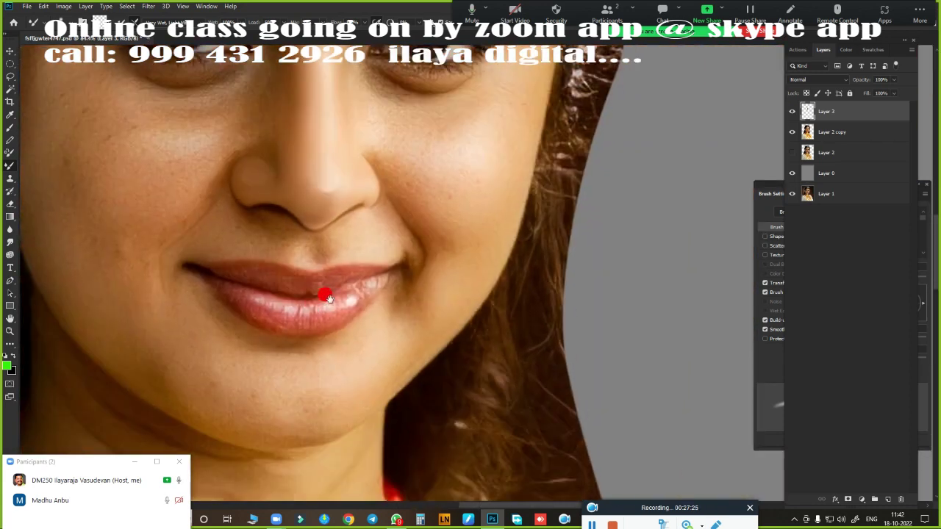
scroll(400, 310, "down", 2)
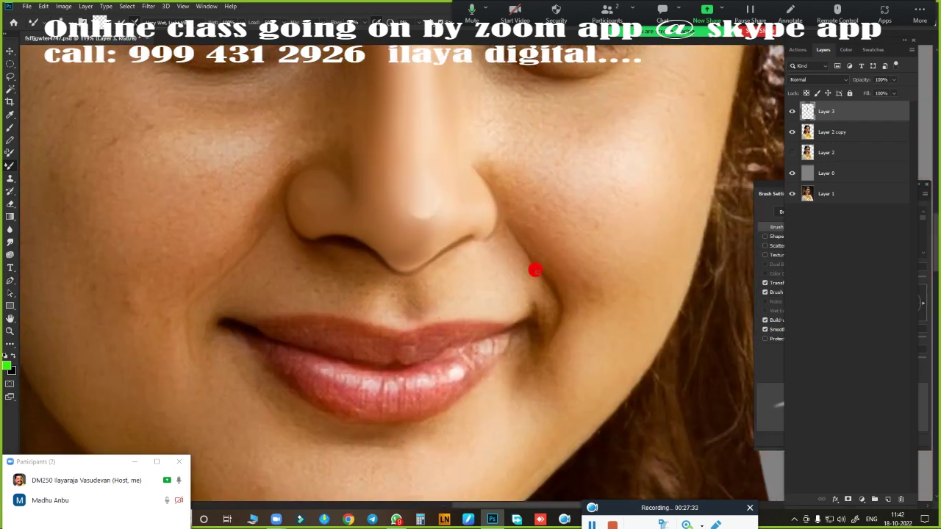
left_click(792, 112)
left_click(791, 112)
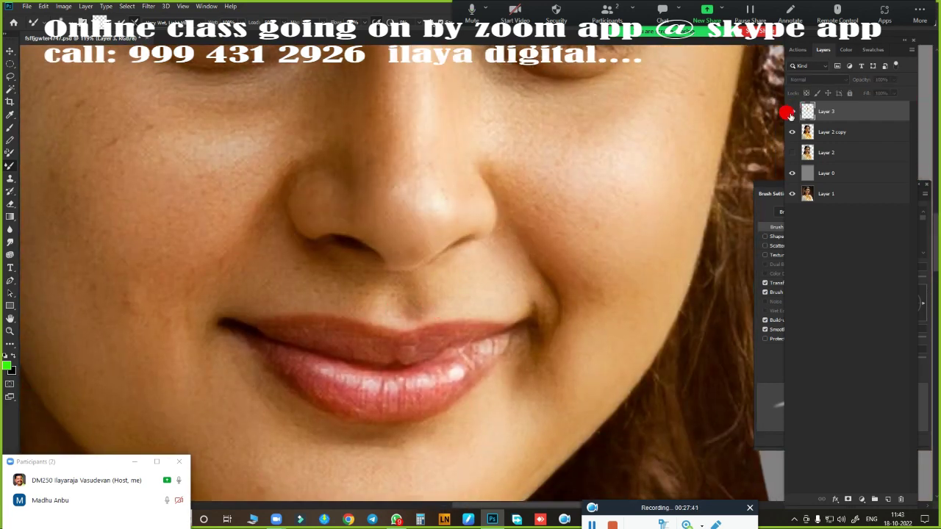
scroll(512, 310, "up", 2)
mouse_move(512, 309)
left_mouse_down()
mouse_move(596, 336)
mouse_move(401, 256)
left_mouse_up()
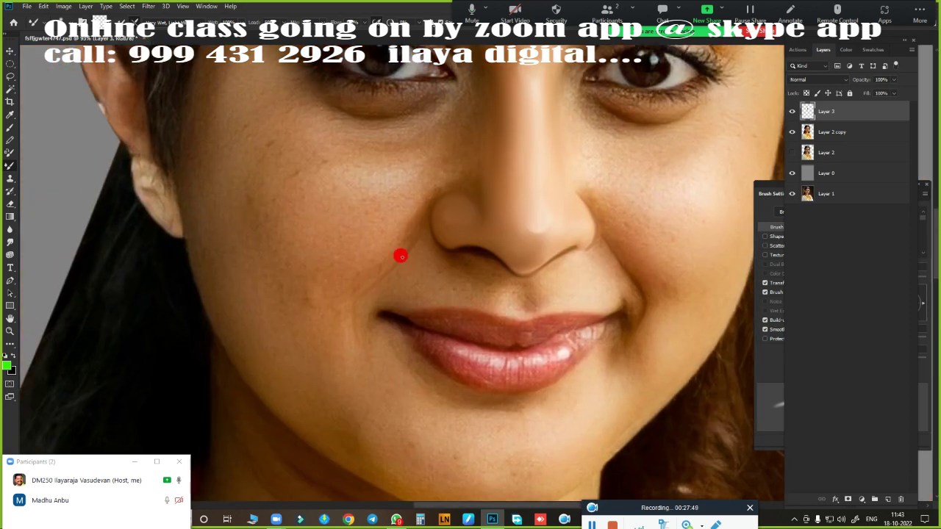
scroll(584, 276, "up", 3)
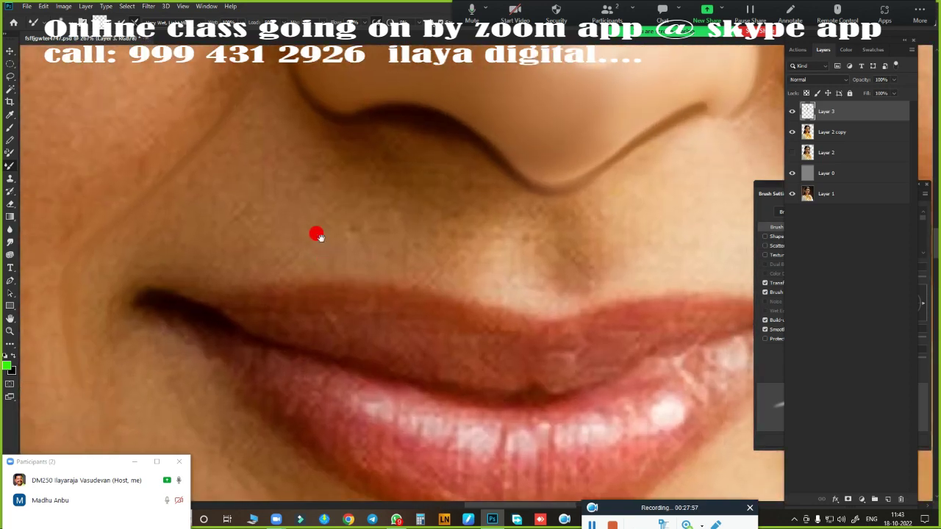
scroll(387, 307, "up", 2)
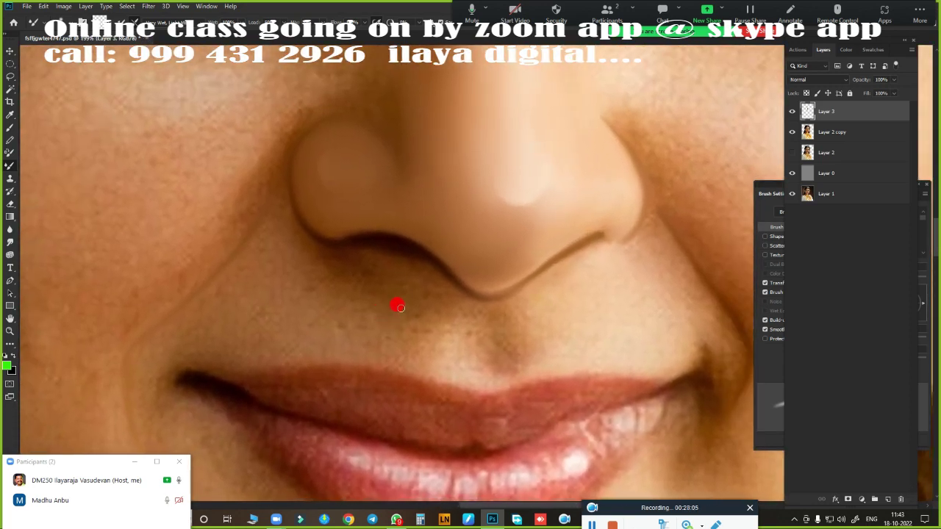
- Switch to the Smudge tool and smooth the speckled skin above the upper lip
key("j")
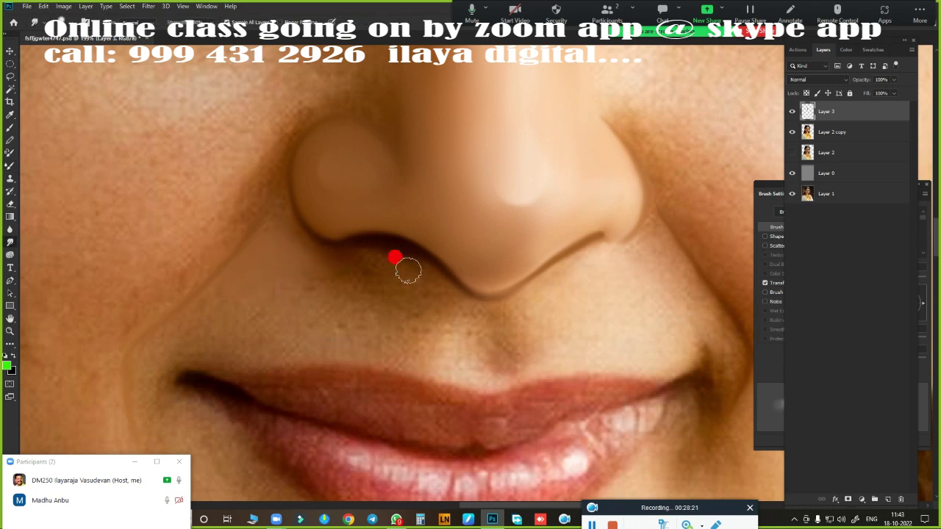
scroll(404, 262, "up", 3)
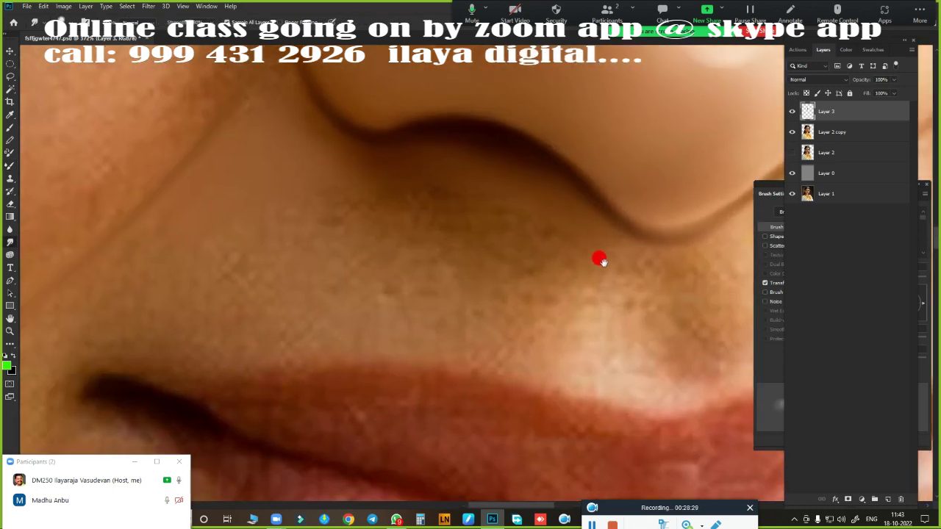
scroll(599, 258, "down", 1)
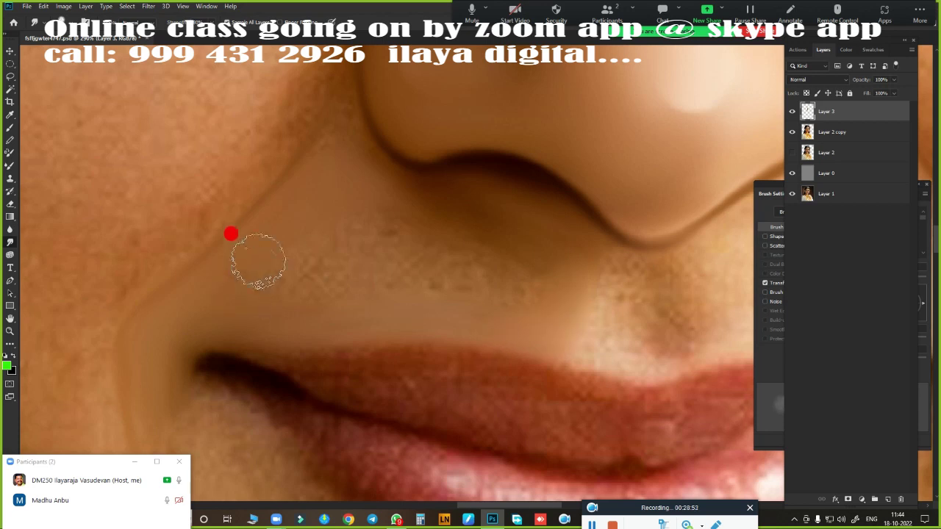
mouse_move(256, 258)
left_mouse_down()
mouse_move(367, 274)
mouse_move(471, 235)
left_mouse_up()
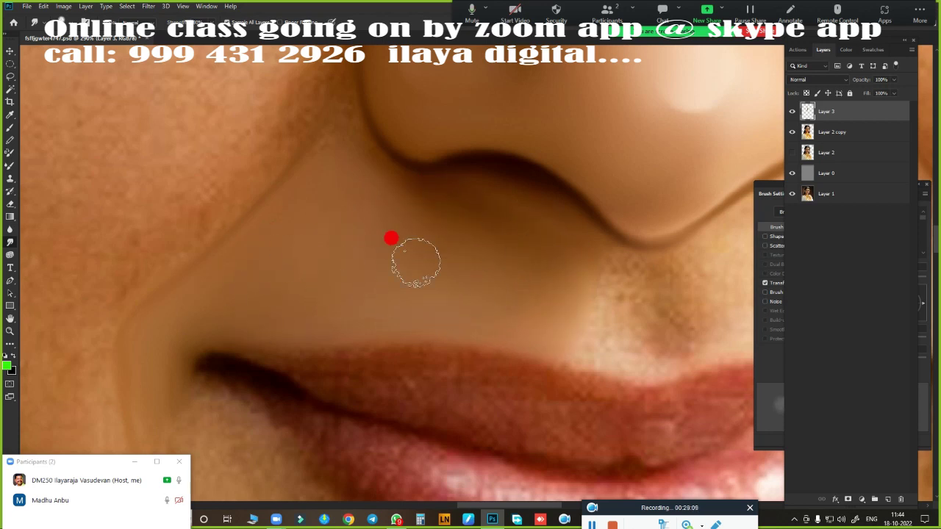
left_click_drag(329, 171, 273, 290)
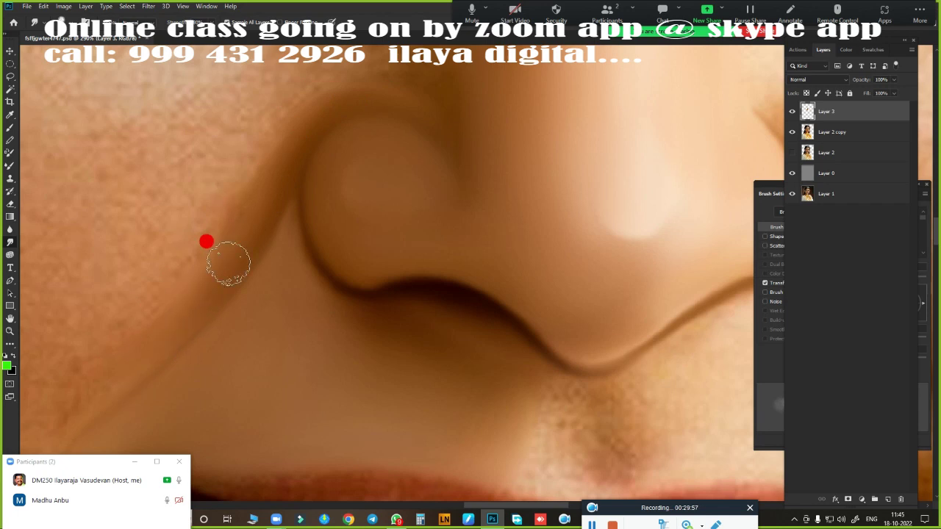
scroll(522, 330, "down", 2)
scroll(460, 302, "down", 2)
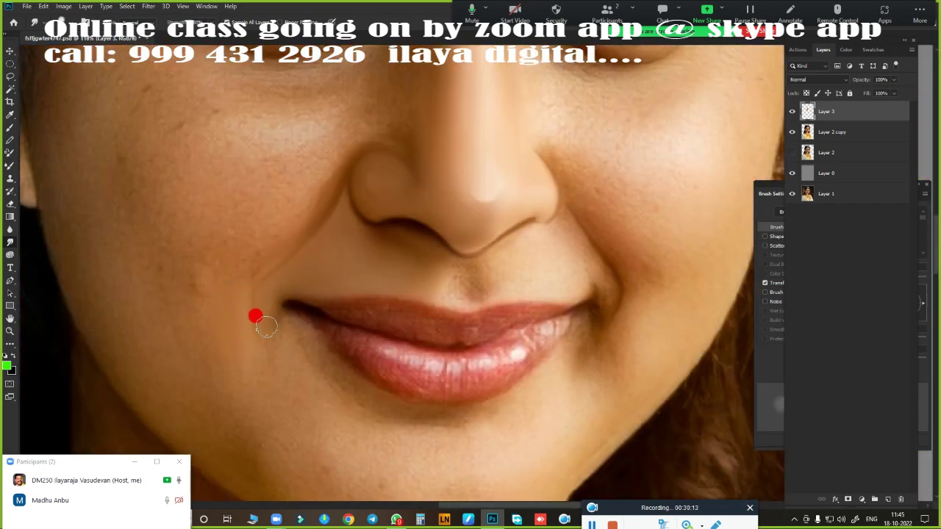
- Enlarge the smudge brush and smooth the cheek folds, chin area and philtrum
key("bracketright")
key("bracketright")
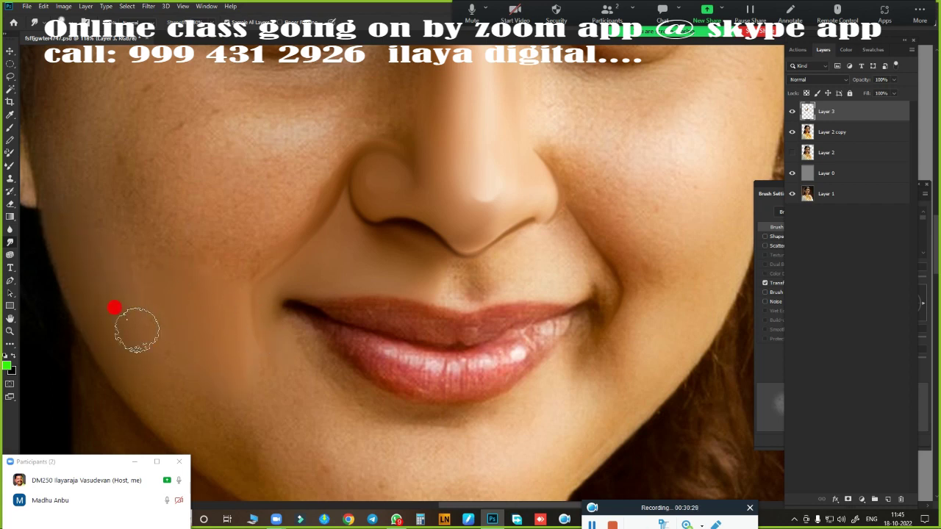
left_click_drag(140, 341, 341, 227)
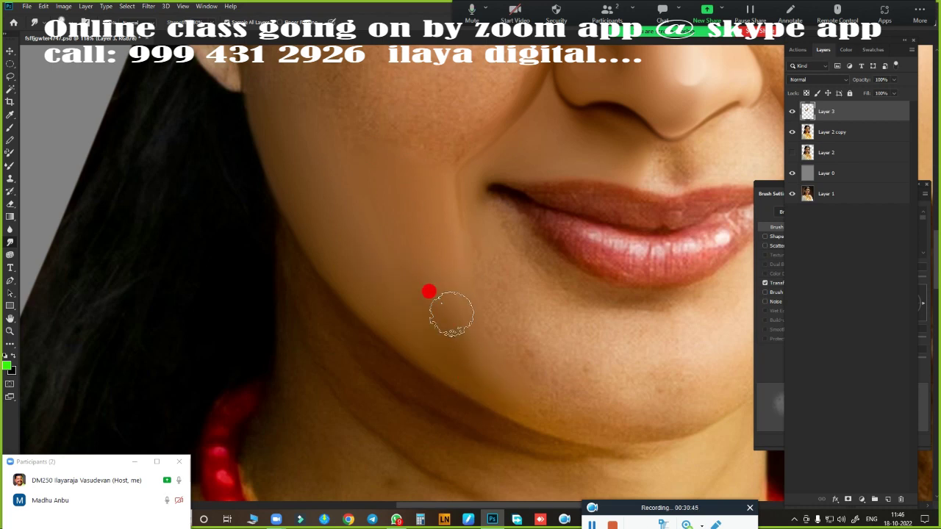
scroll(423, 382, "up", 3)
scroll(412, 305, "down", 2)
scroll(432, 314, "up", 3)
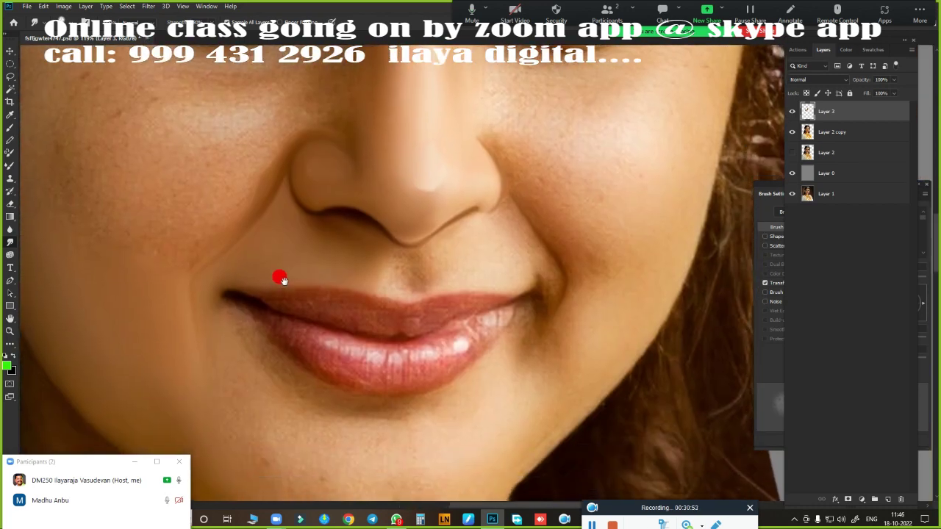
scroll(279, 274, "up", 2)
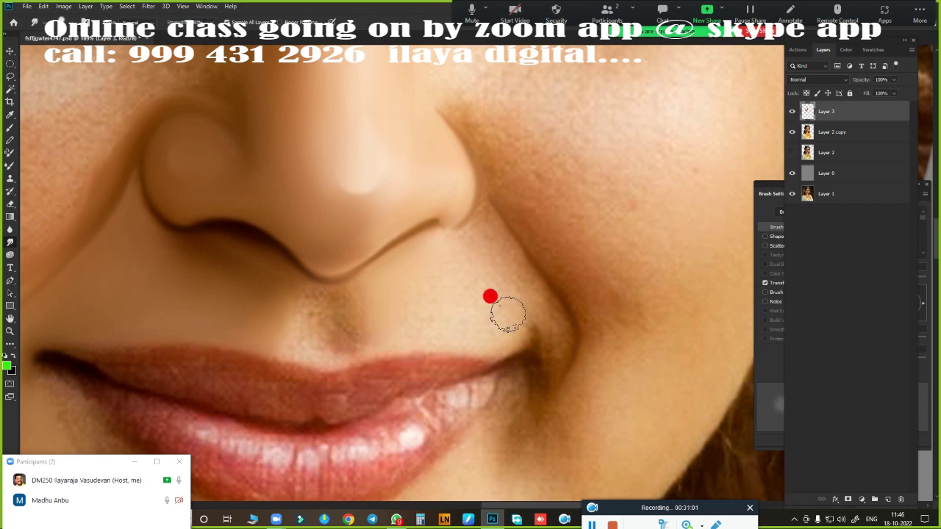
scroll(505, 313, "up", 2)
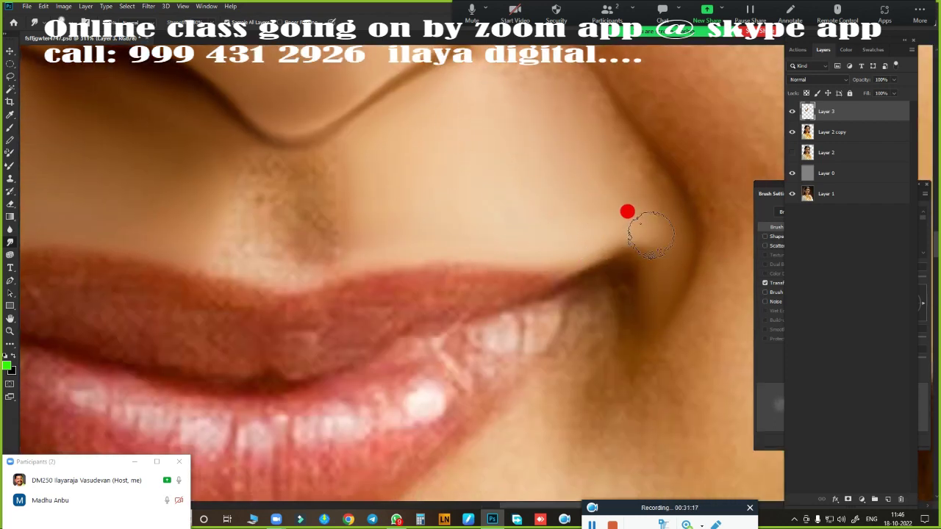
scroll(388, 231, "up", 3)
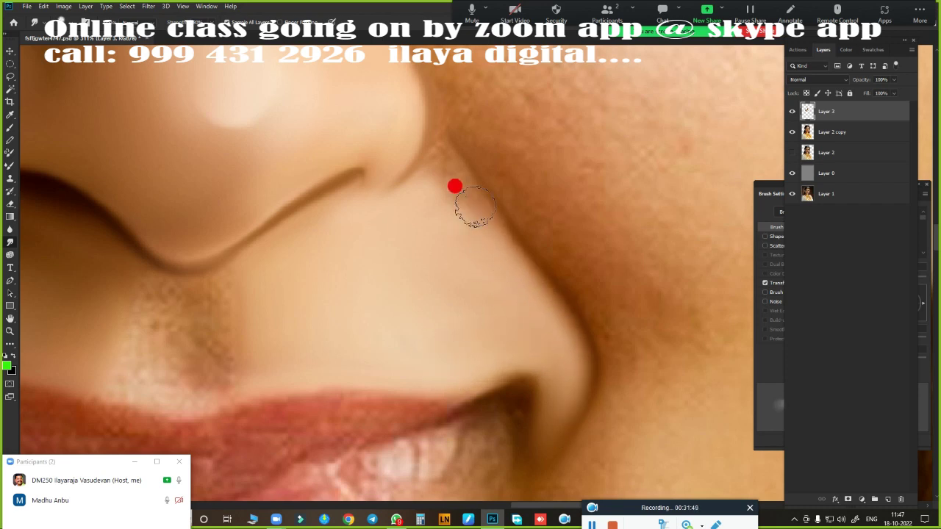
left_click_drag(158, 309, 433, 243)
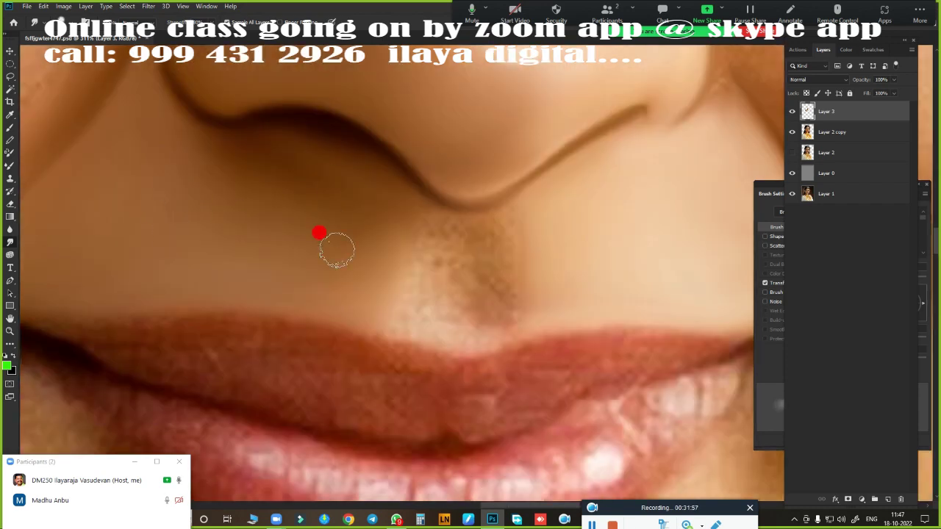
scroll(336, 250, "down", 5)
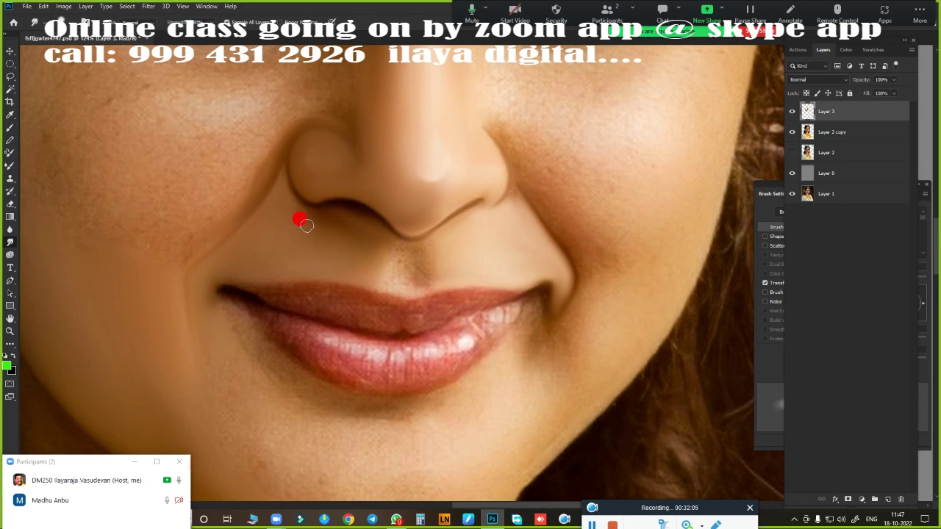
scroll(306, 225, "right", 4)
scroll(339, 234, "down", 4)
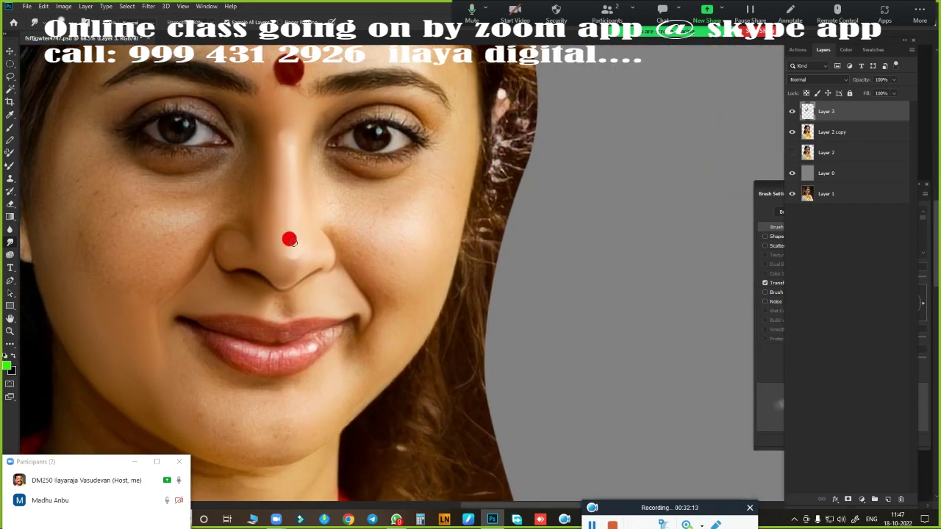
- Enlarge the Mixer Brush and blend the light philtrum patch into the surrounding skin tone
scroll(345, 298, "down", 2)
scroll(333, 302, "up", 5)
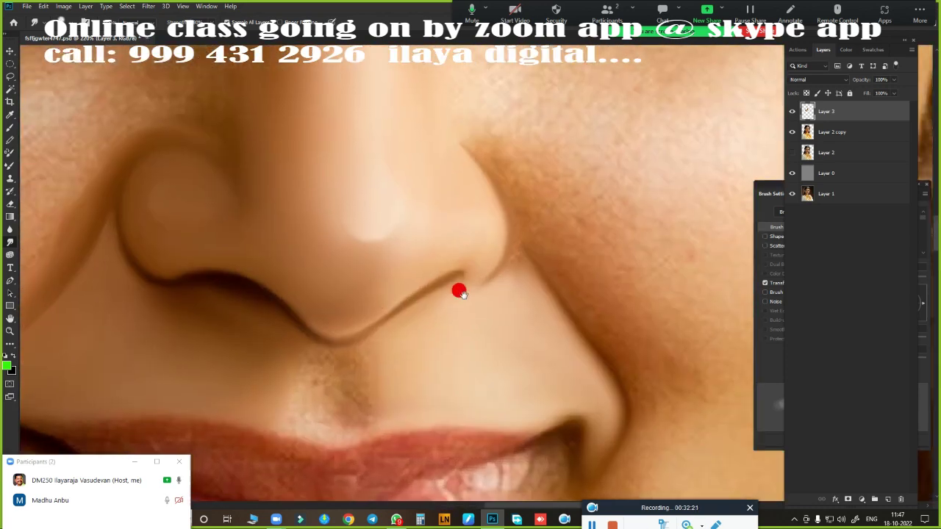
scroll(458, 288, "up", 2)
scroll(394, 273, "up", 2)
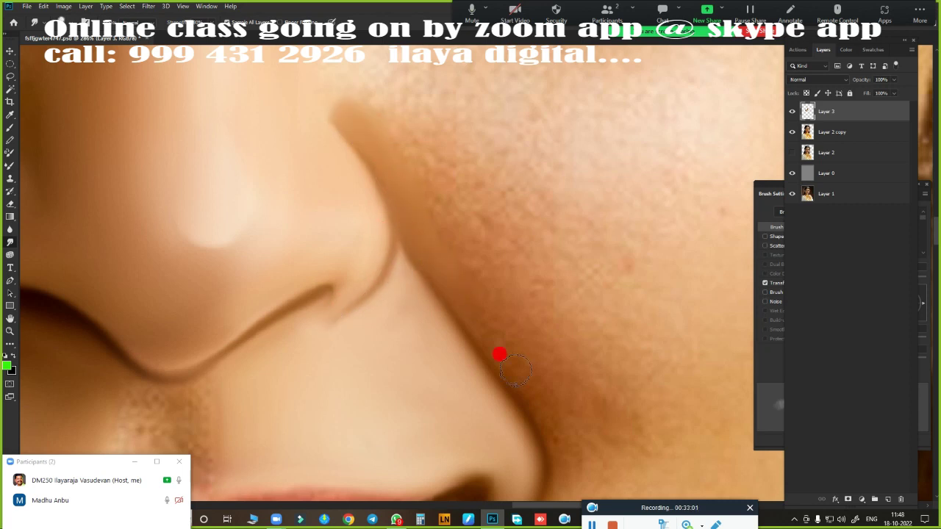
scroll(419, 240, "down", 3)
scroll(508, 341, "down", 1)
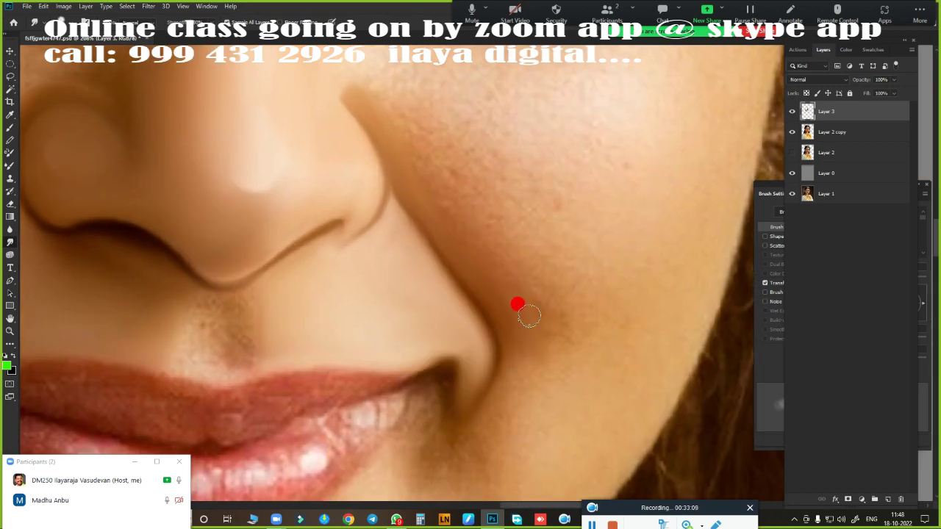
key("bracketright")
key("bracketright")
key("bracketright")
key("bracketright")
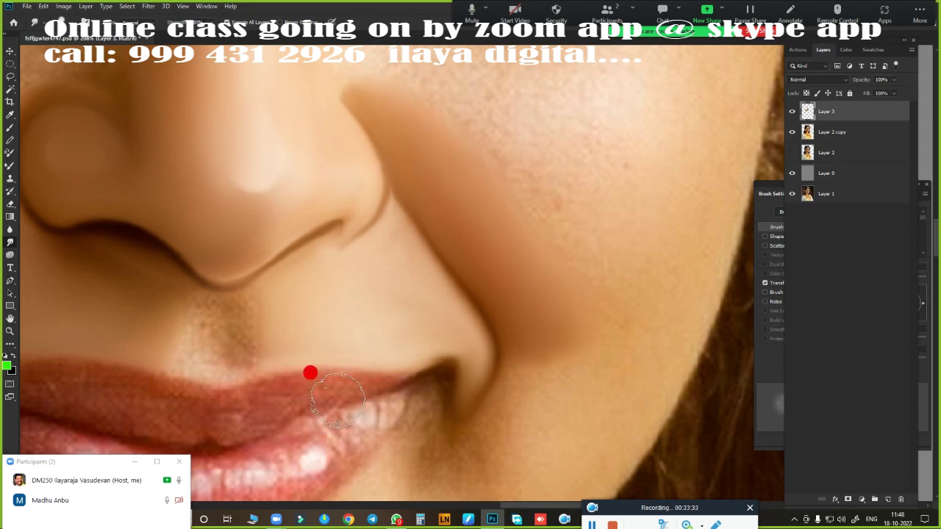
scroll(310, 373, "up", 2)
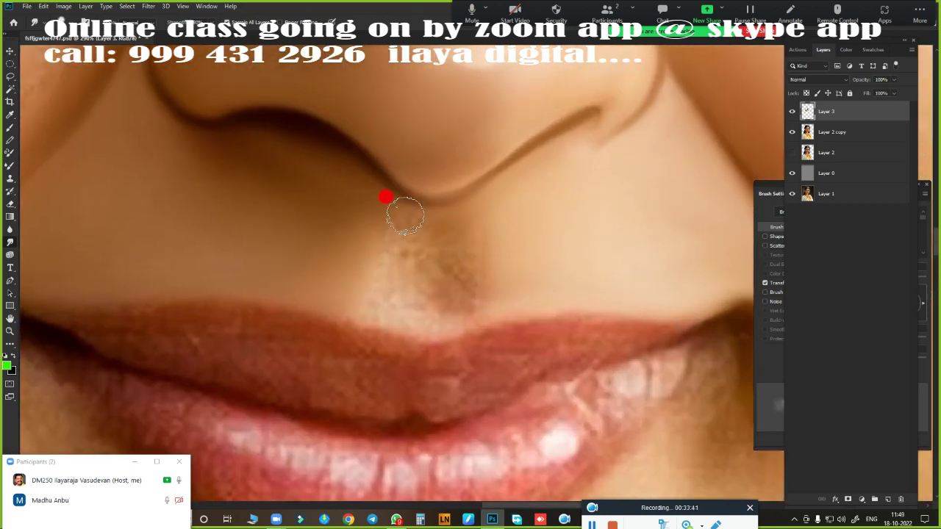
mouse_move(474, 279)
left_mouse_down()
mouse_move(395, 277)
mouse_move(418, 257)
mouse_move(378, 235)
mouse_move(436, 268)
left_mouse_up()
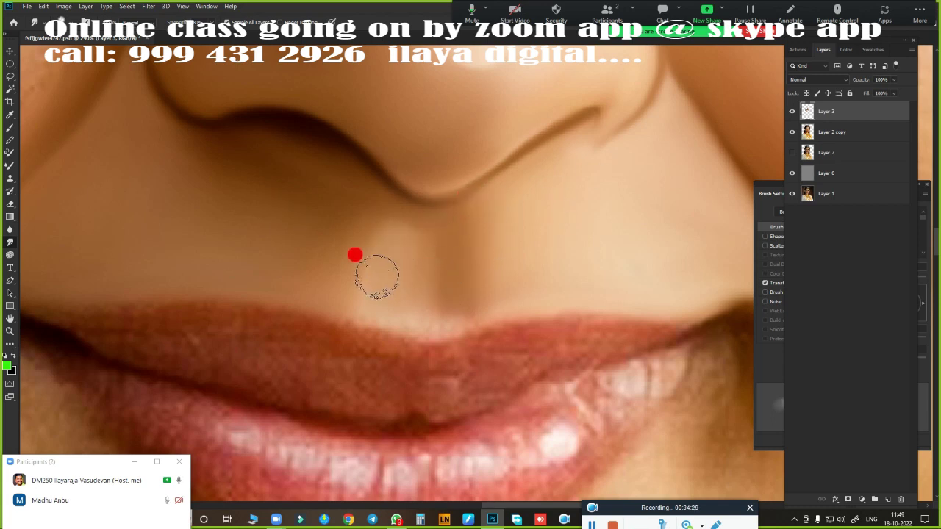
- Zoom out to view the lower face and dab the Mixer Brush over the chin to smooth it
key("ctrl+0")
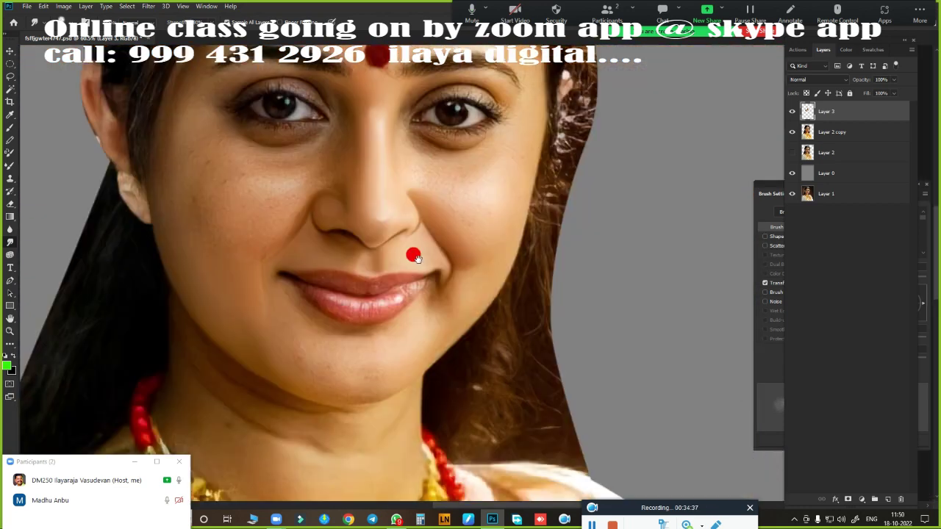
scroll(416, 257, "up", 3)
scroll(367, 294, "down", 2)
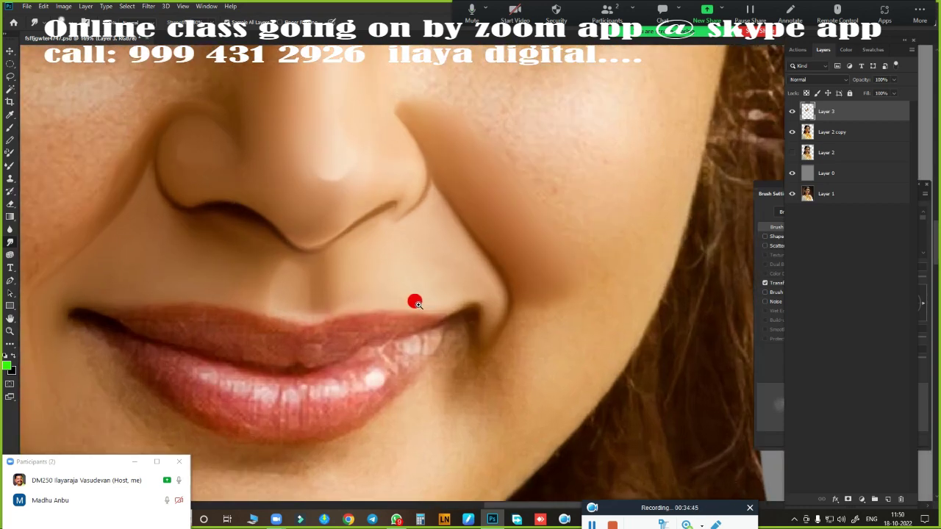
scroll(397, 265, "up", 1)
scroll(397, 250, "down", 2)
scroll(478, 287, "up", 5)
scroll(525, 302, "up", 2)
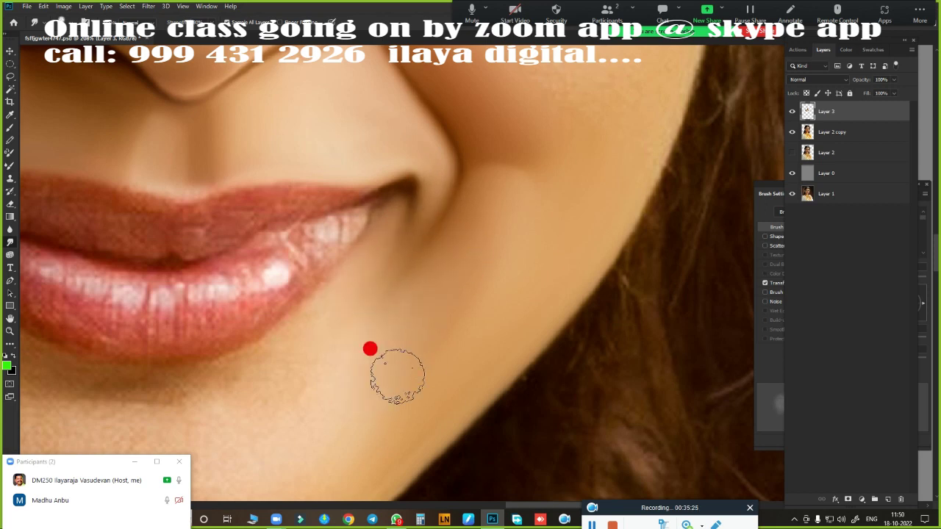
scroll(412, 313, "down", 5)
scroll(424, 314, "up", 1)
scroll(439, 349, "up", 2)
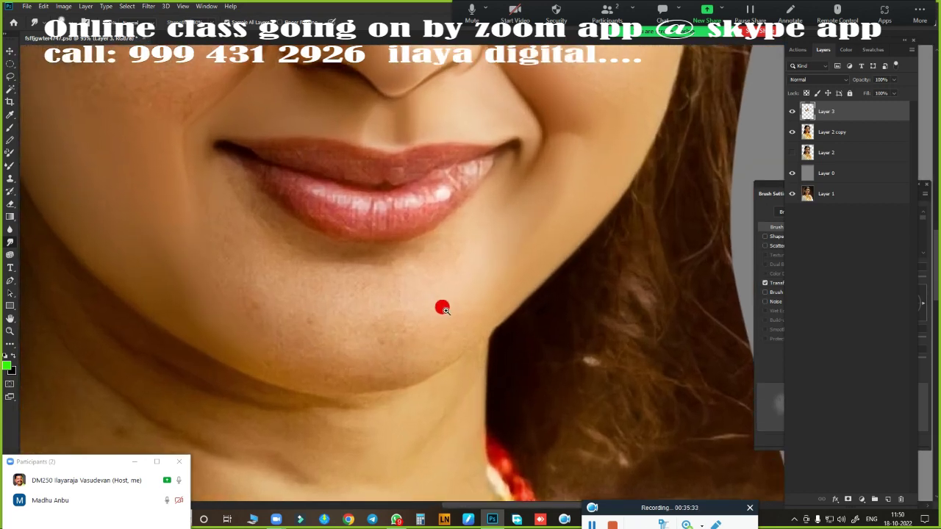
scroll(443, 309, "up", 1)
scroll(446, 305, "up", 2)
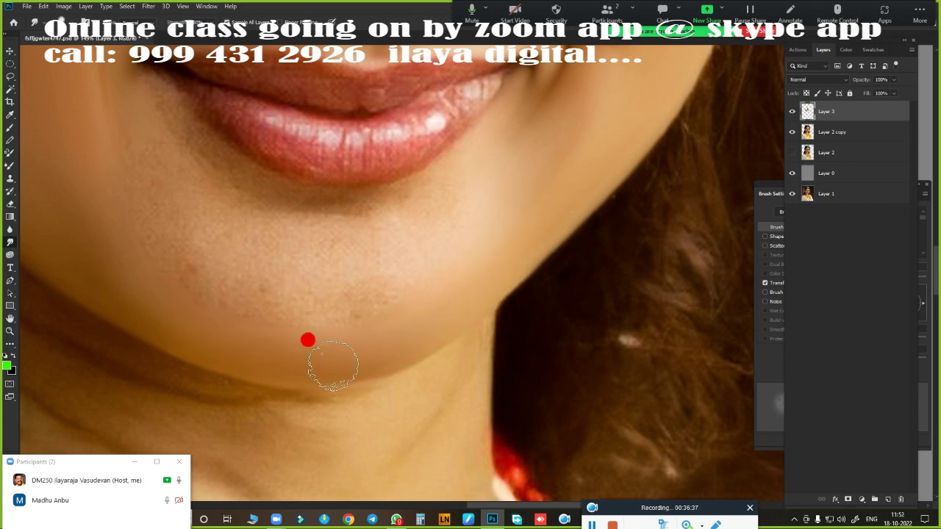
left_click(382, 328, "alt")
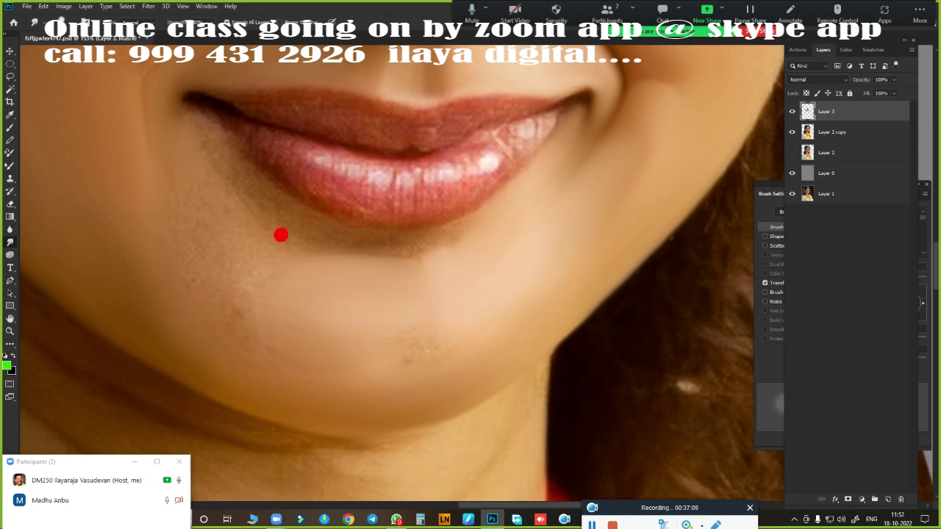
left_click(365, 354)
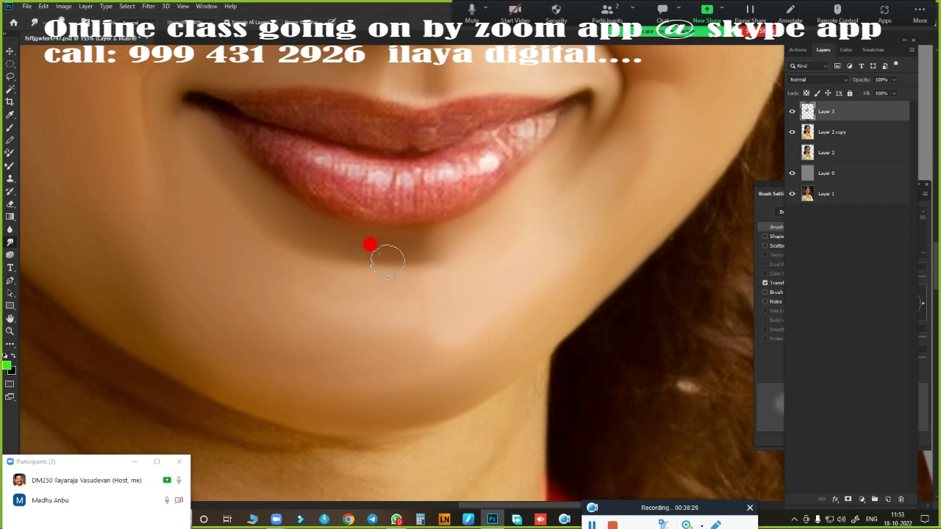
- Zoom in and out to check the blended skin beneath the lower lip and chin
scroll(451, 286, "down", 4)
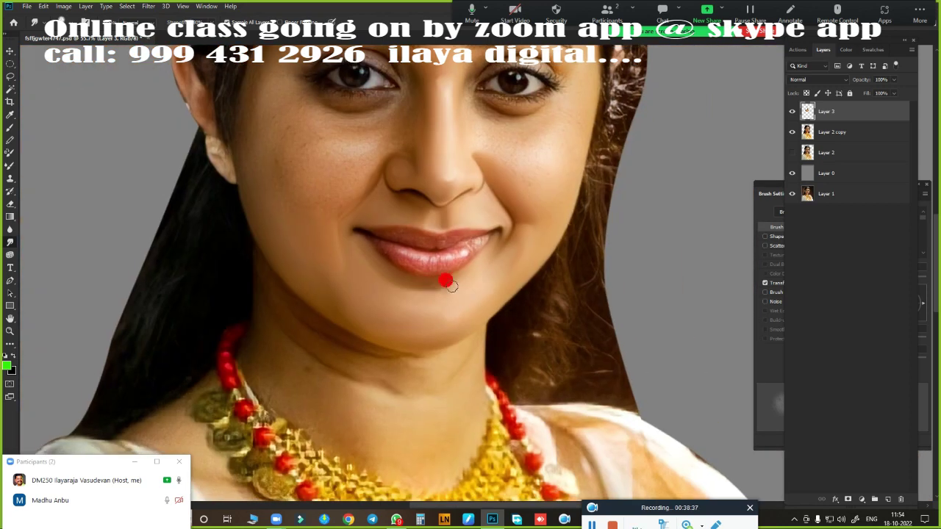
scroll(475, 276, "up", 4)
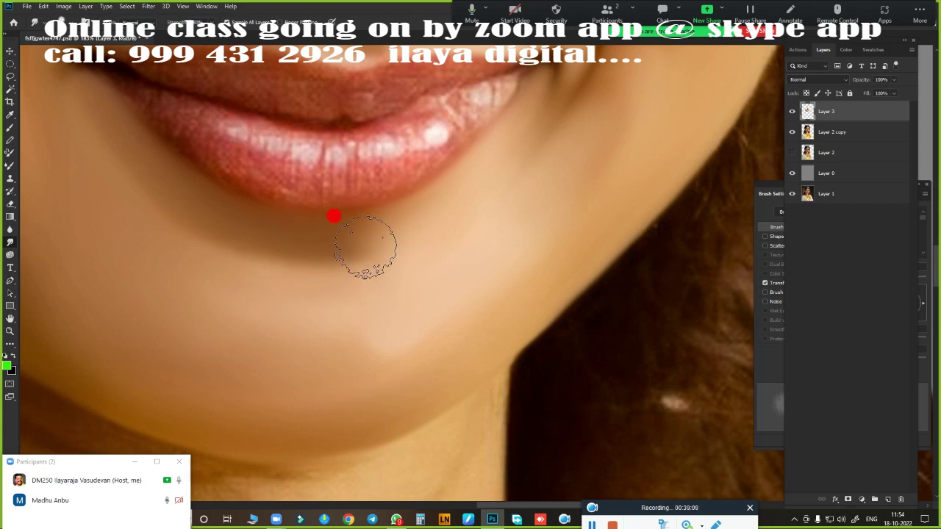
scroll(419, 315, "down", 4)
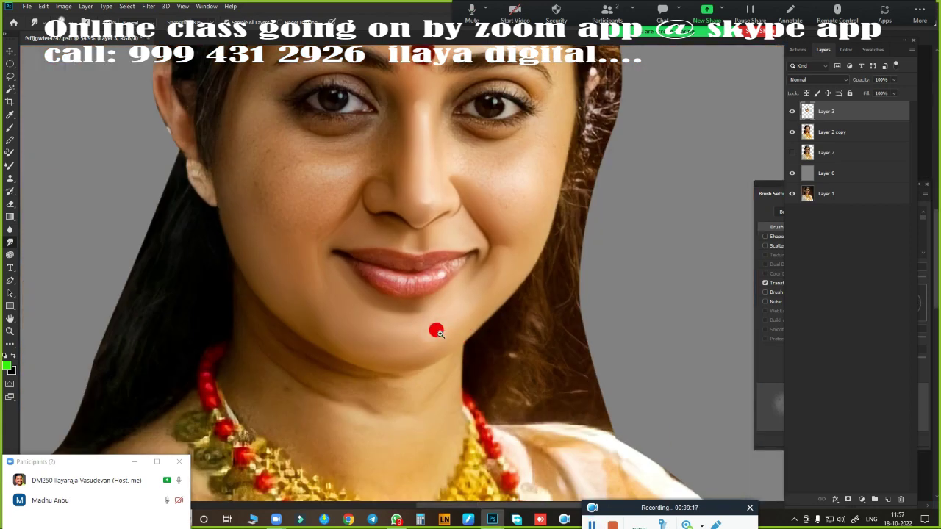
scroll(441, 335, "up", 4)
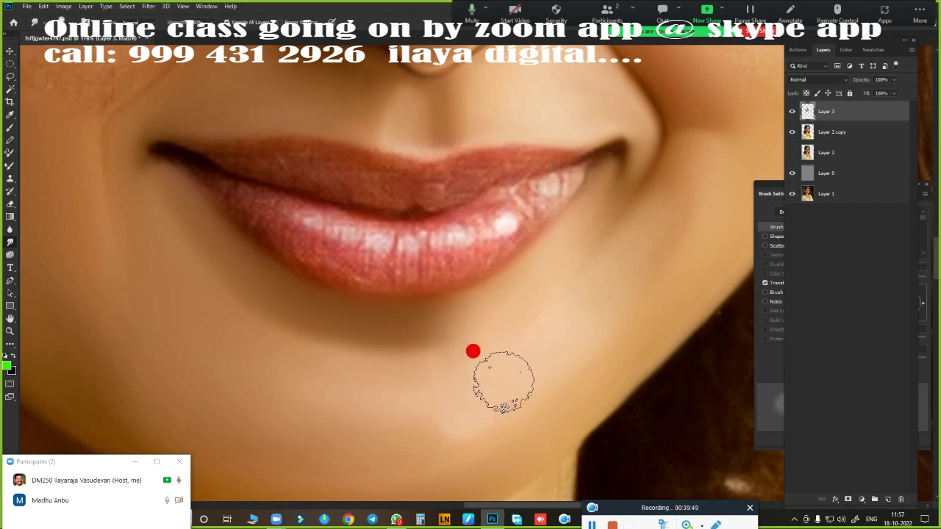
scroll(511, 255, "down", 5)
scroll(511, 256, "down", 2)
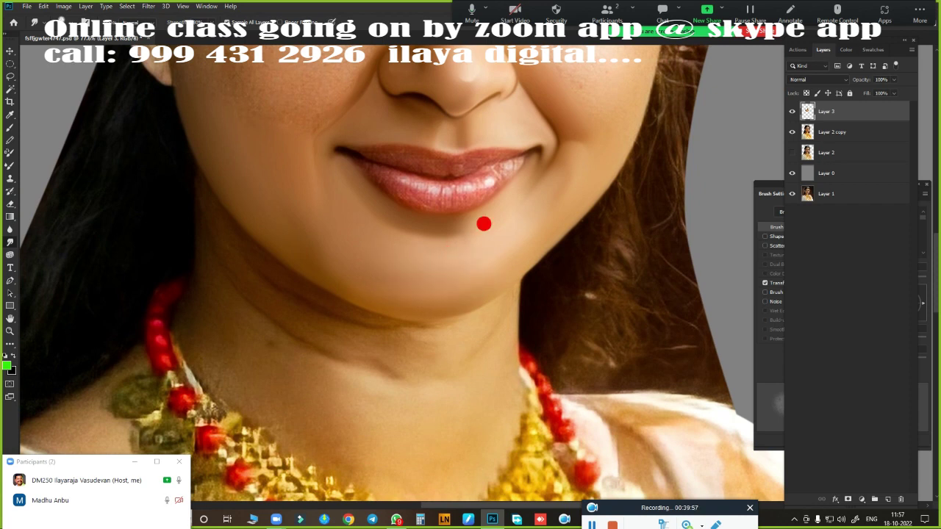
scroll(389, 276, "down", 2)
scroll(379, 283, "up", 3)
scroll(321, 230, "down", 4)
scroll(504, 311, "up", 3)
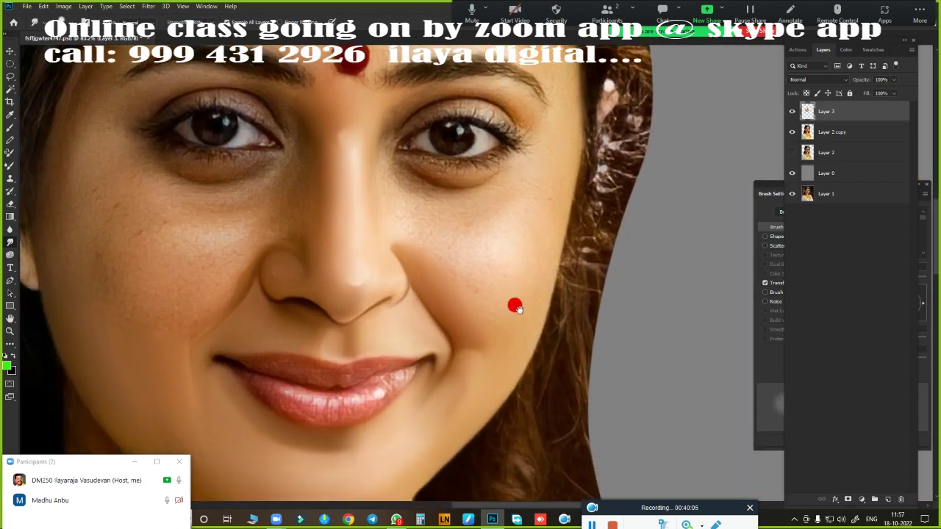
scroll(514, 304, "up", 1)
scroll(584, 297, "up", 4)
scroll(563, 284, "down", 1)
scroll(523, 262, "down", 1)
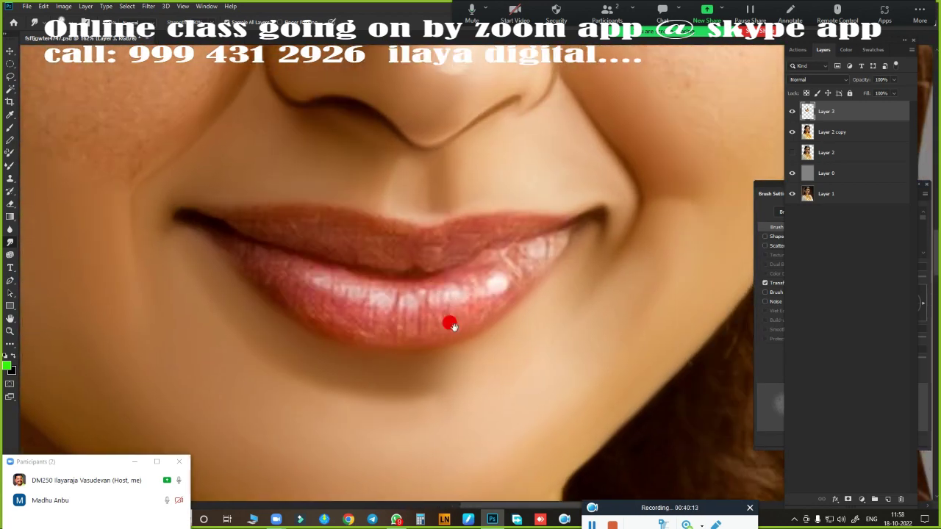
- Hide Layer 3 and add a new empty Layer 4
left_click(792, 111)
left_click(791, 111)
left_click(888, 499)
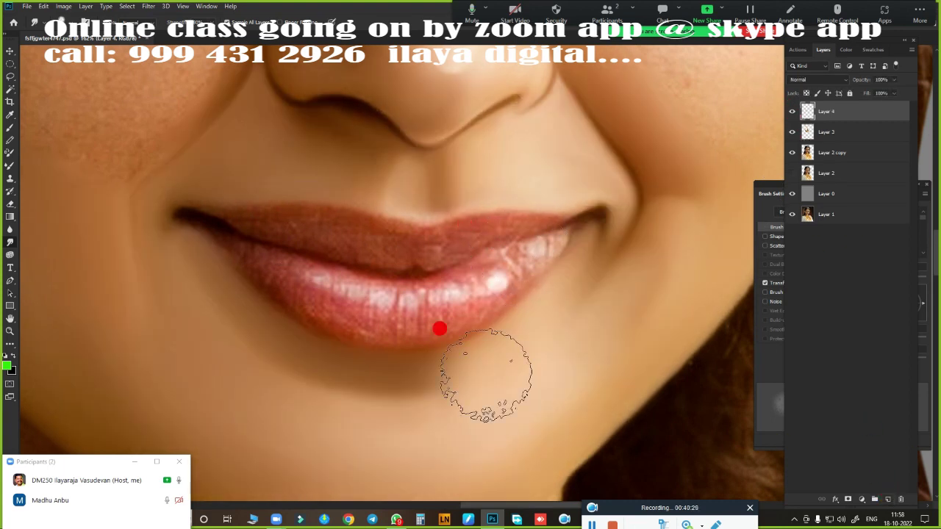
scroll(646, 249, "up", 2)
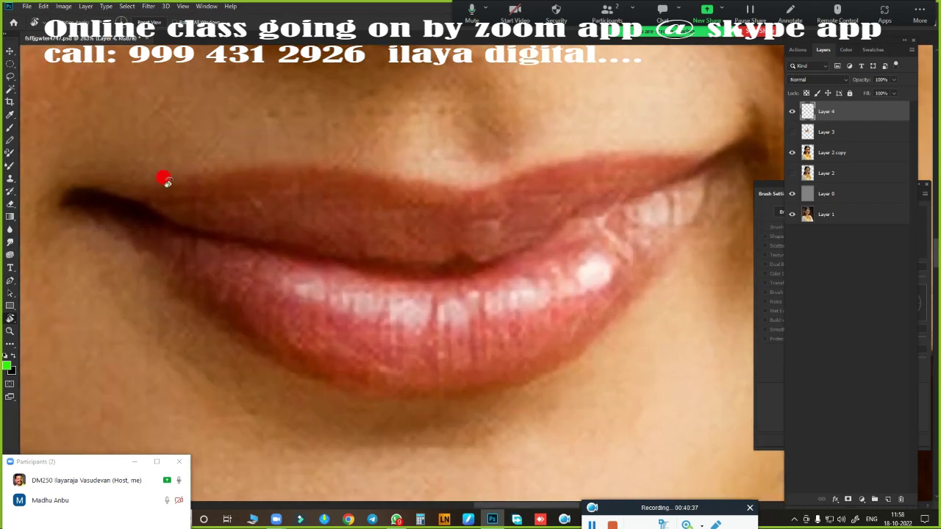
scroll(552, 235, "up", 1)
scroll(553, 235, "down", 1)
scroll(547, 258, "down", 1)
scroll(542, 262, "down", 1)
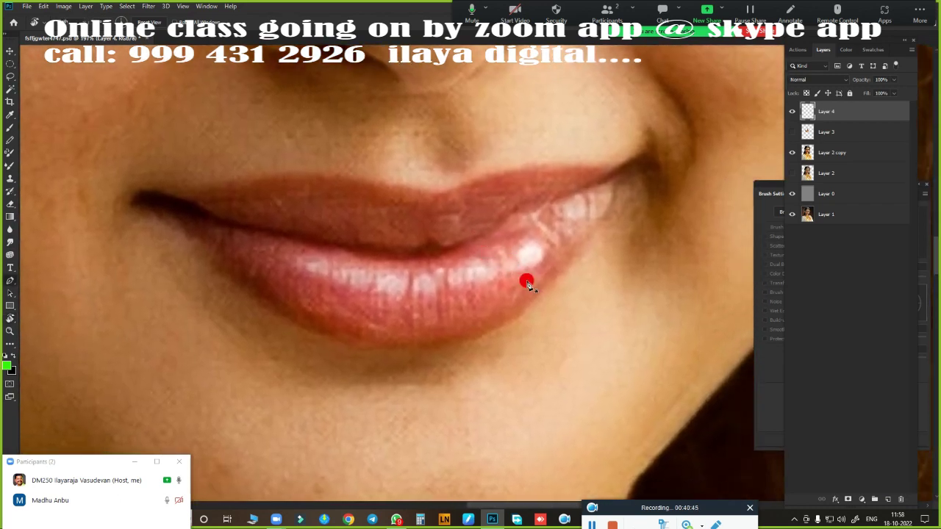
scroll(263, 294, "down", 2)
scroll(366, 309, "up", 3)
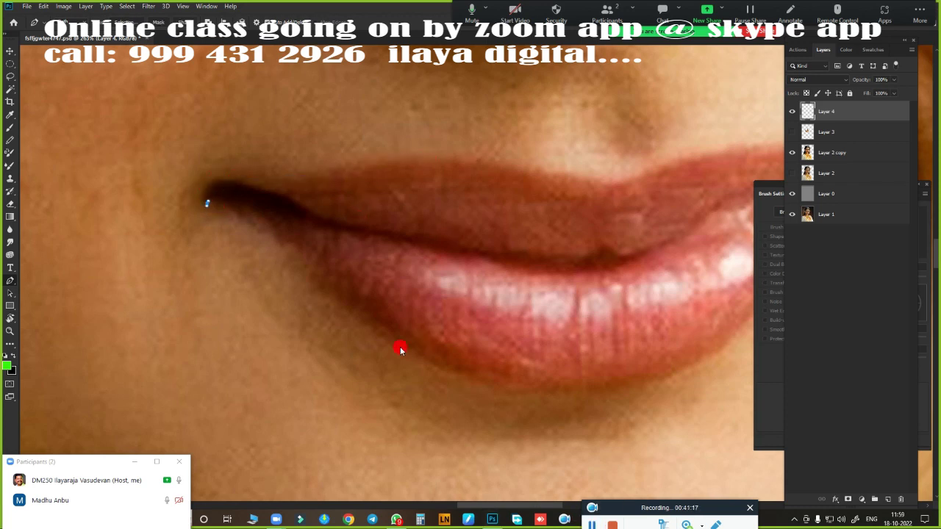
- Trace a closed Pen path around the outline of both lips
scroll(267, 287, "up", 1)
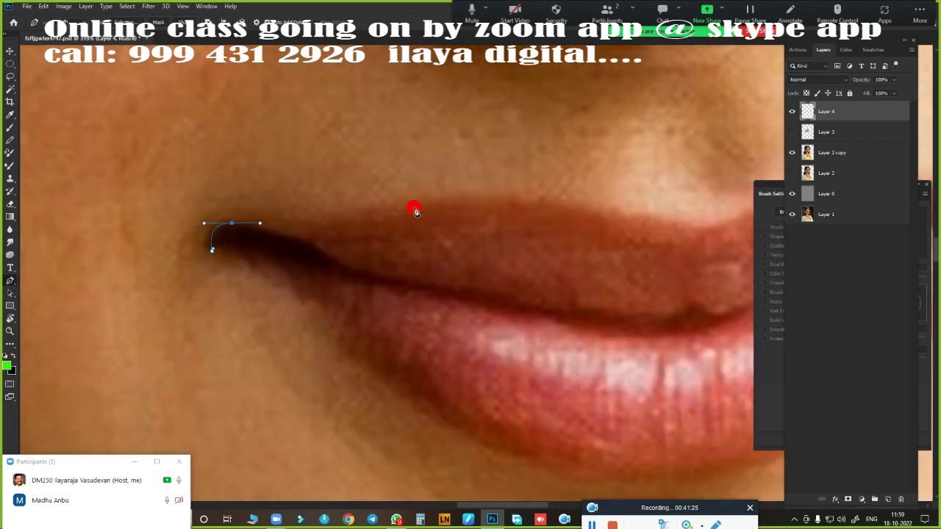
scroll(415, 211, "down", 3)
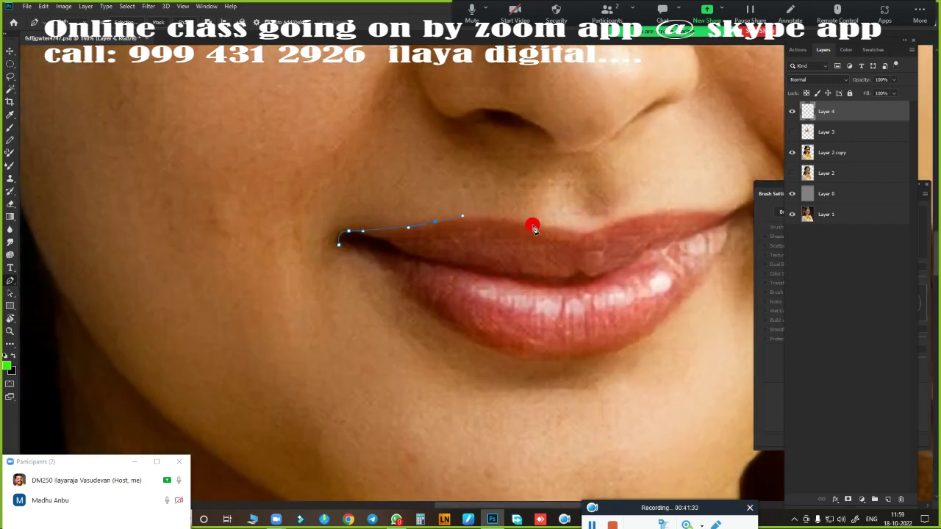
scroll(562, 248, "right", 3)
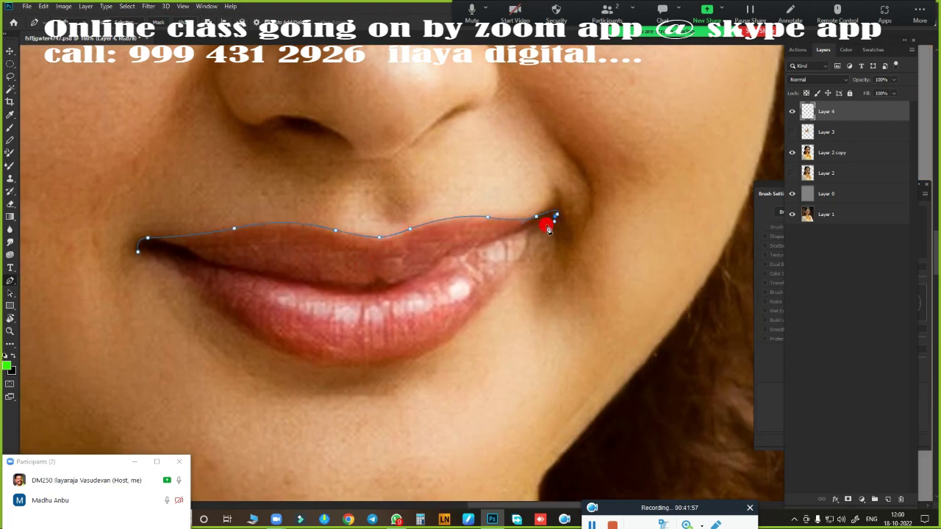
left_click_drag(375, 364, 269, 376)
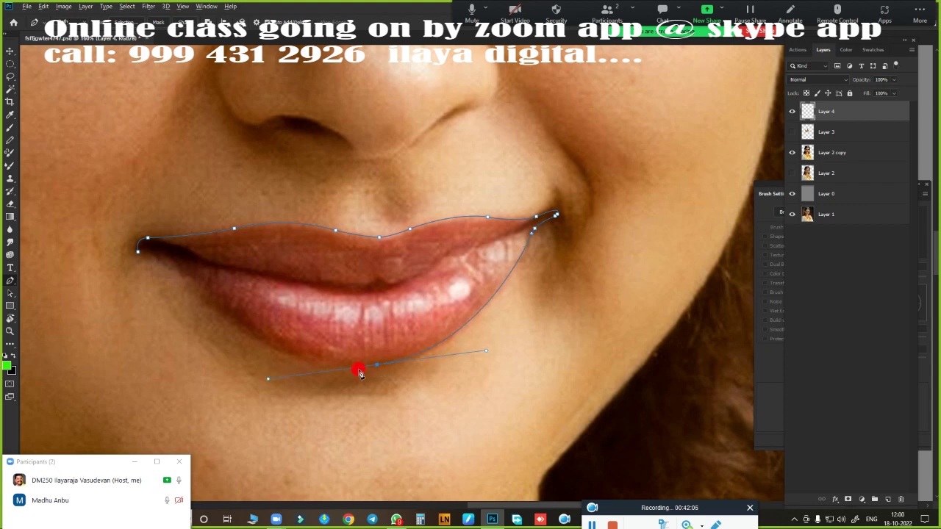
scroll(359, 373, "down", 2)
scroll(456, 193, "left", 3)
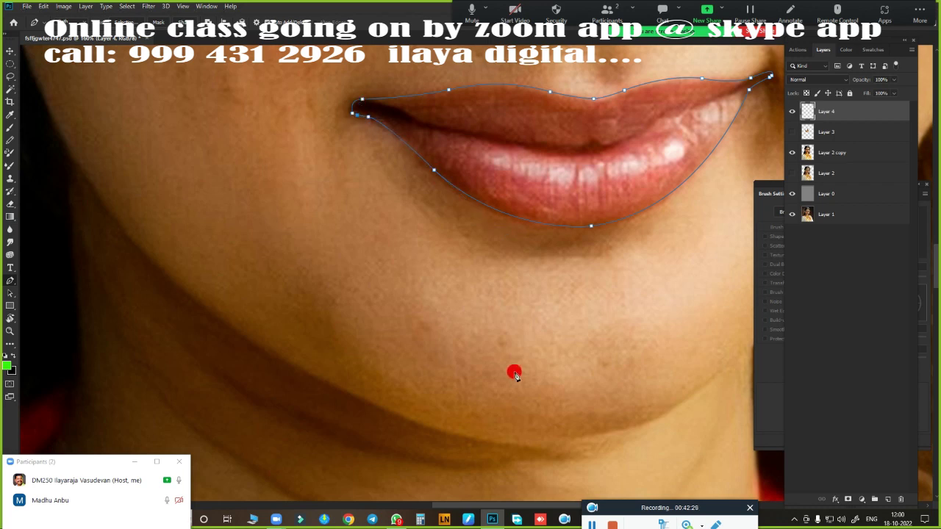
- Convert the lip path into a feathered selection
key("ctrl+Return")
key("shift+F6")
key("Return")
scroll(485, 345, "up", 1)
scroll(485, 346, "right", 2)
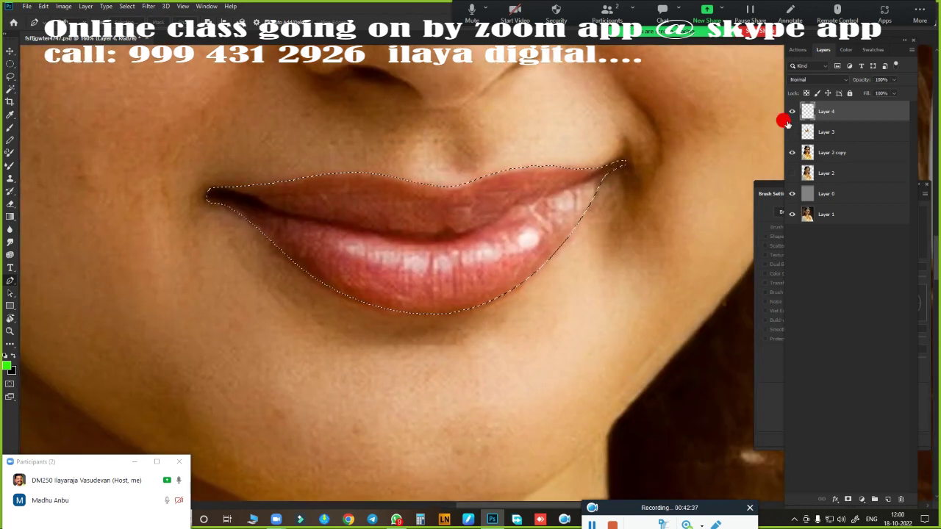
scroll(497, 330, "down", 1)
scroll(525, 311, "down", 2)
scroll(551, 319, "up", 4)
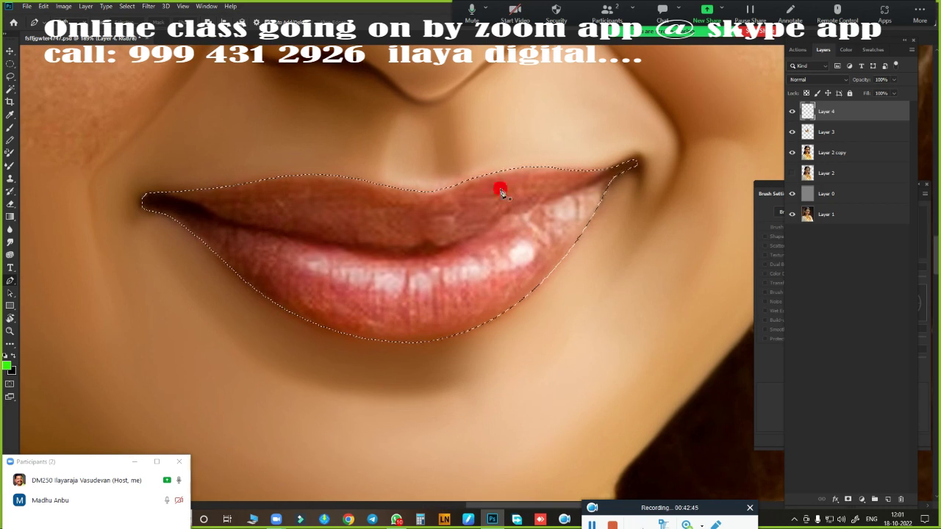
scroll(470, 243, "down", 3)
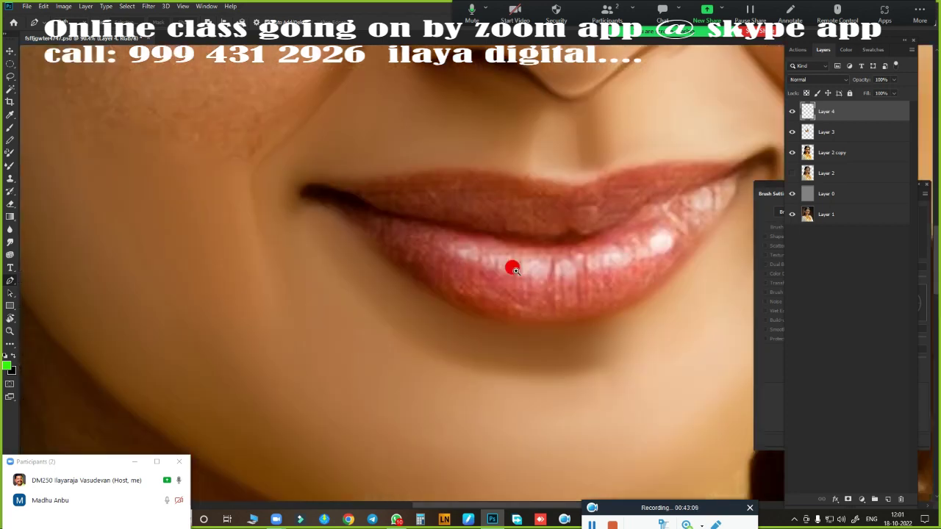
scroll(507, 257, "up", 5)
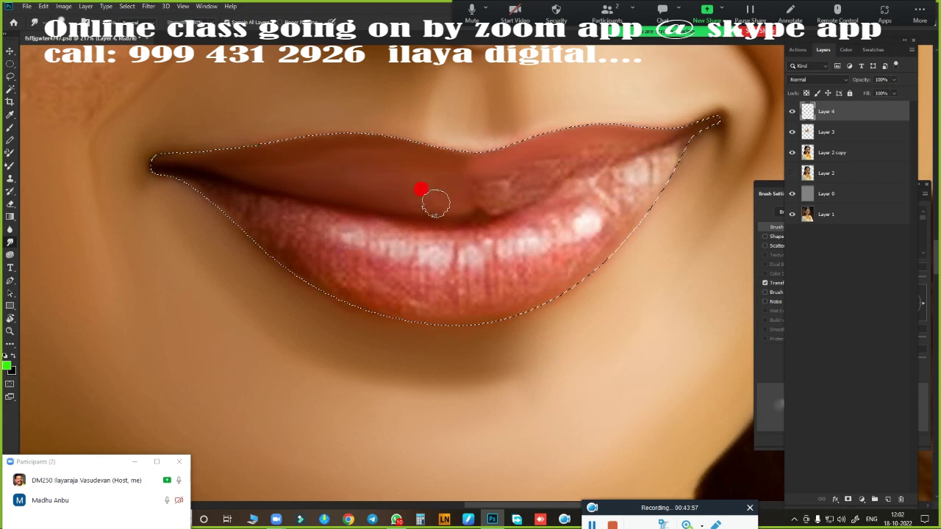
- Blend the upper and lower lips smooth inside the selection with the Mixer Brush
mouse_move(471, 213)
left_mouse_down()
mouse_move(570, 170)
mouse_move(501, 205)
left_mouse_up()
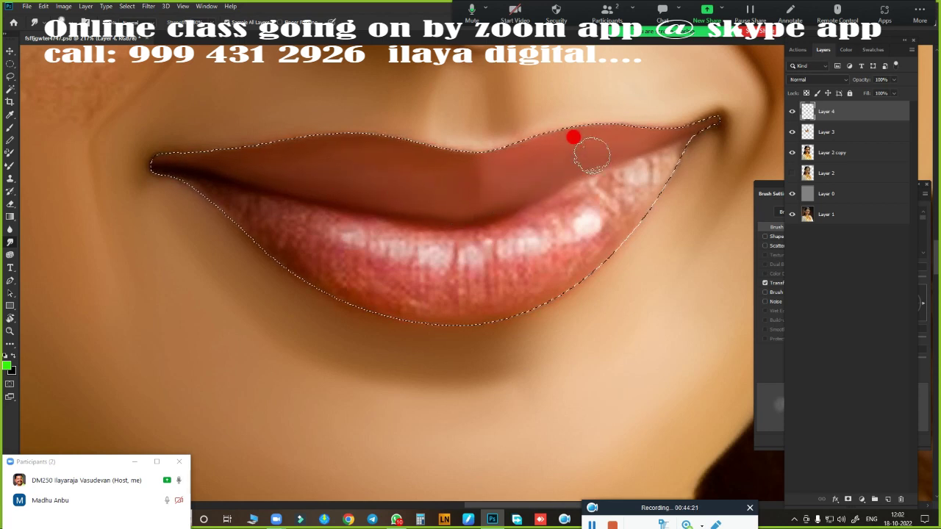
left_click_drag(404, 210, 547, 132)
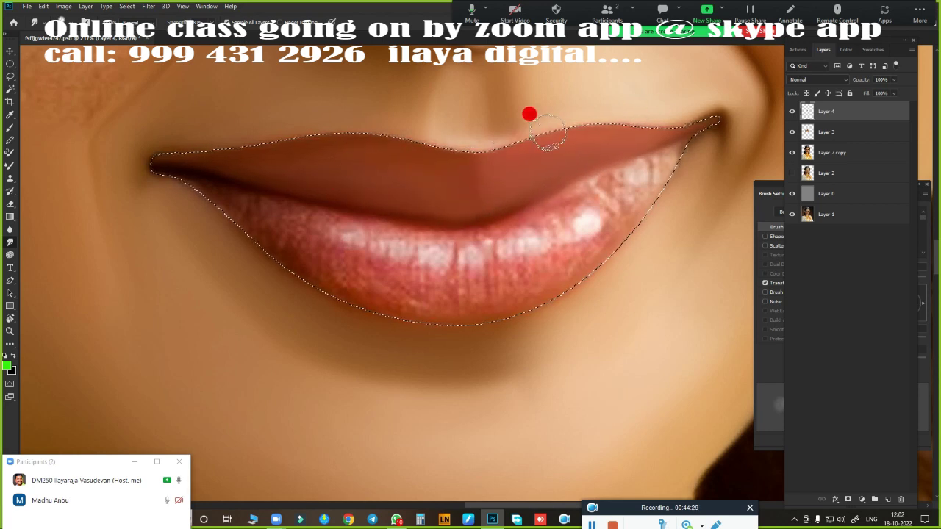
left_click_drag(368, 229, 231, 190)
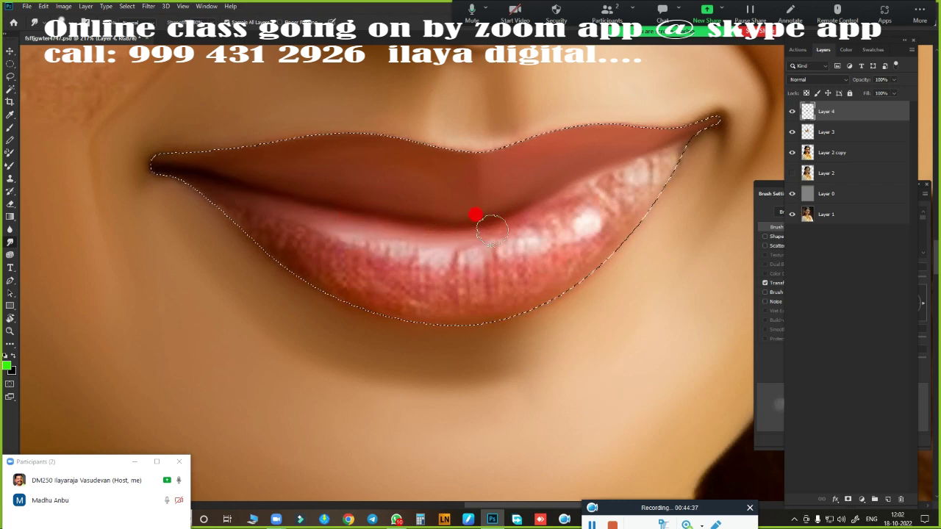
left_click_drag(492, 230, 619, 167)
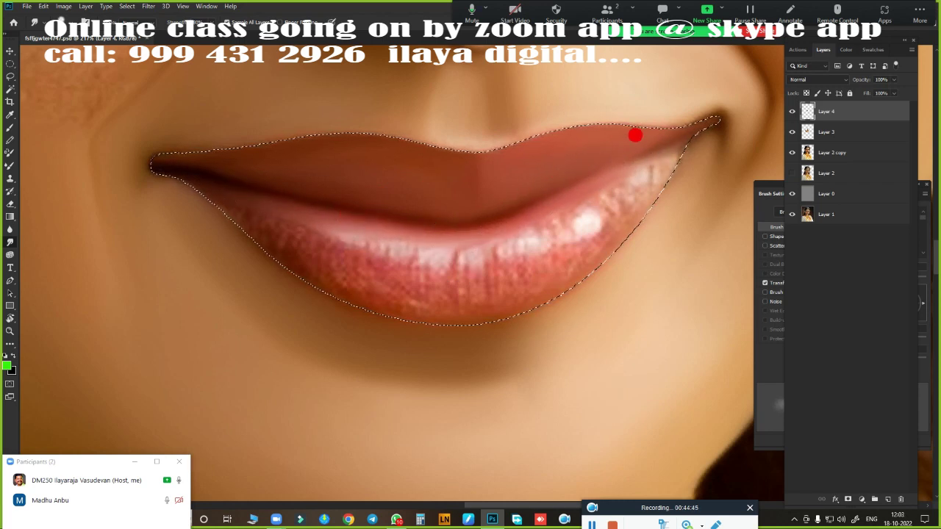
left_click_drag(635, 135, 634, 169)
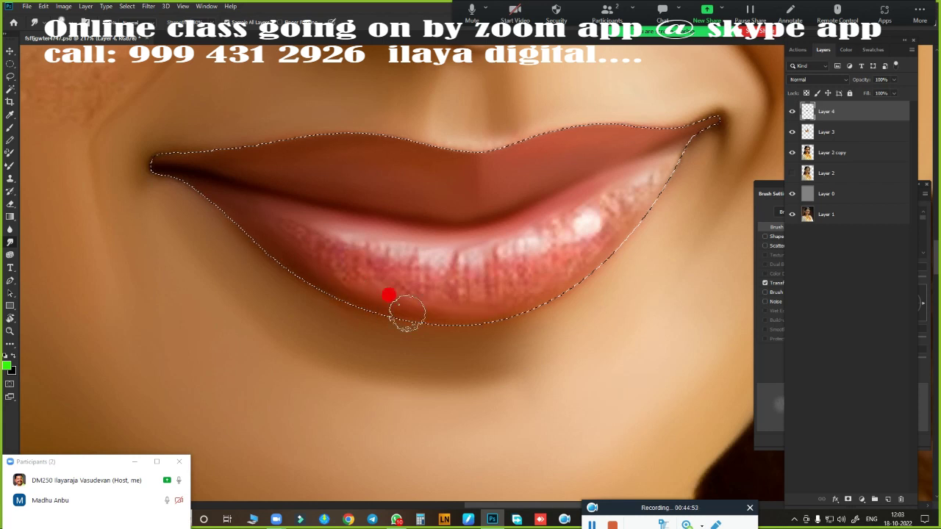
mouse_move(266, 218)
left_mouse_down()
mouse_move(405, 283)
mouse_move(579, 241)
mouse_move(399, 305)
mouse_move(79, 246)
mouse_move(610, 186)
left_mouse_up()
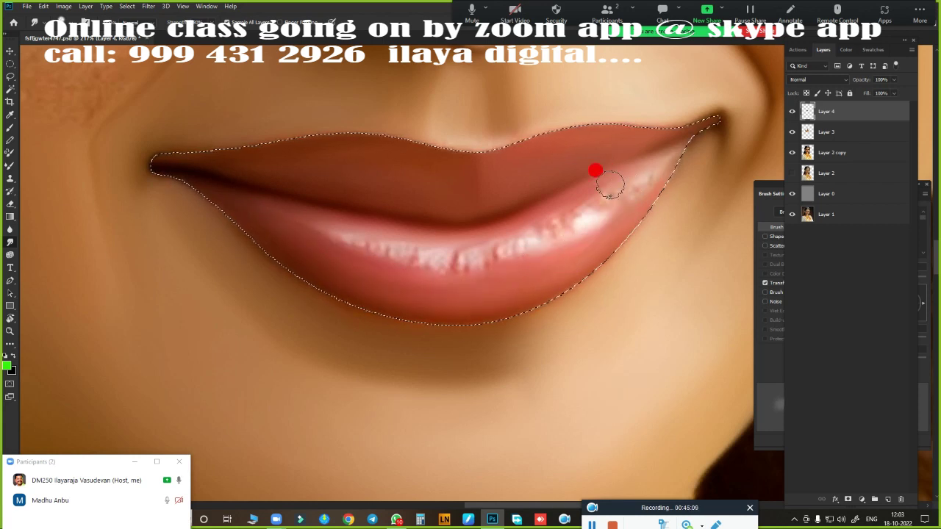
- Smooth and brighten the teeth with the Mixer Brush
scroll(514, 272, "down", 5)
scroll(478, 321, "up", 3)
scroll(537, 296, "up", 2)
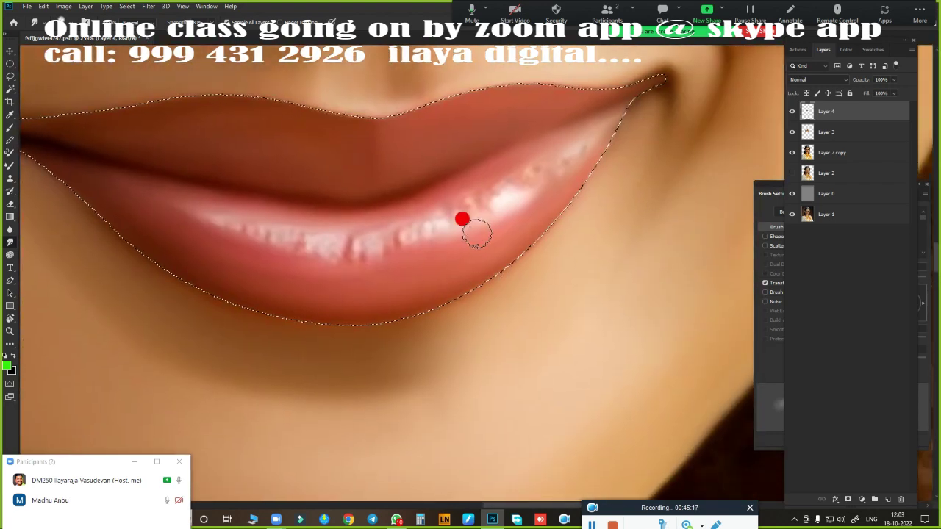
mouse_move(503, 193)
left_mouse_down()
mouse_move(540, 168)
mouse_move(463, 216)
mouse_move(369, 255)
mouse_move(281, 237)
mouse_move(287, 227)
mouse_move(214, 221)
mouse_move(354, 258)
mouse_move(280, 253)
mouse_move(544, 177)
mouse_move(598, 130)
mouse_move(258, 215)
mouse_move(559, 142)
mouse_move(504, 200)
mouse_move(412, 236)
mouse_move(278, 241)
mouse_move(265, 205)
mouse_move(411, 139)
mouse_move(414, 157)
mouse_move(294, 162)
mouse_move(414, 172)
left_mouse_up()
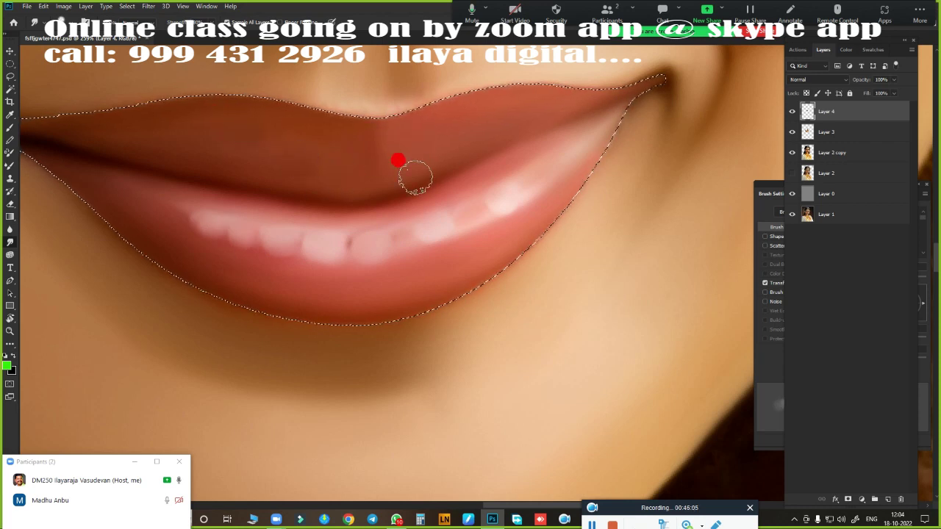
- Check the whole face, hide the selection edges, and enlarge the brush for the lip edges
key("ctrl+0")
scroll(535, 294, "up", 5)
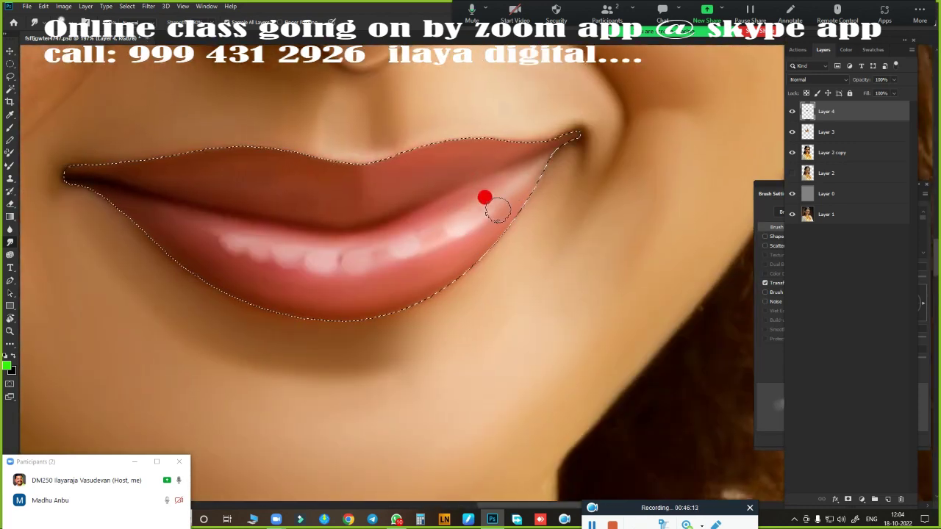
key("ctrl+0")
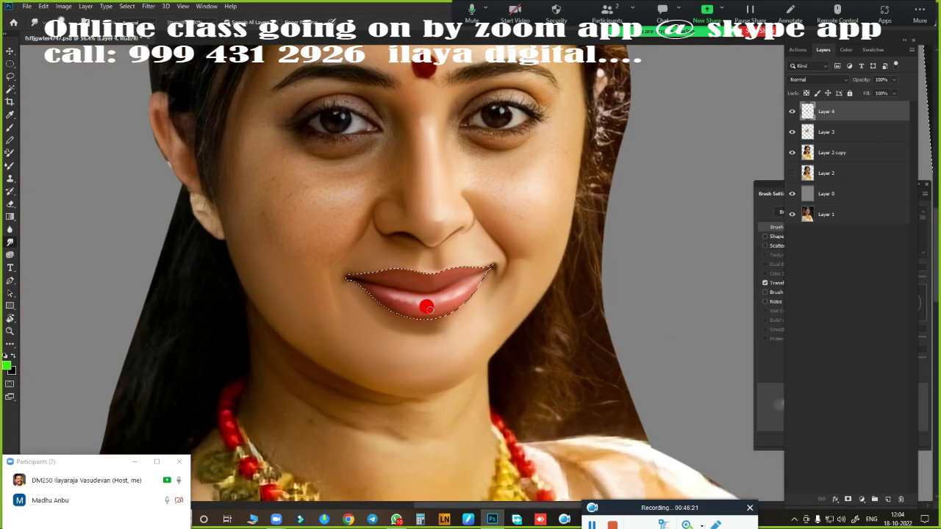
scroll(490, 321, "up", 3)
key("ctrl+h")
scroll(340, 279, "up", 2)
scroll(386, 261, "up", 3)
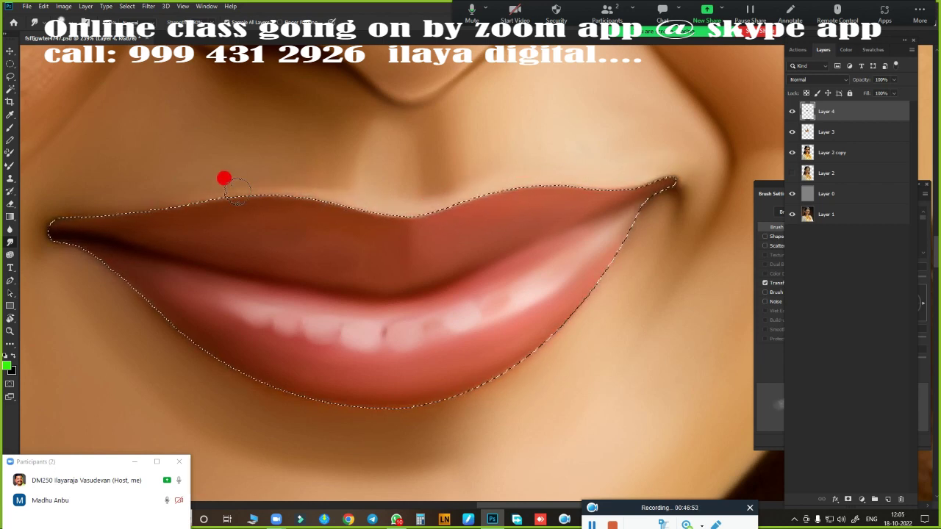
scroll(431, 201, "up", 2)
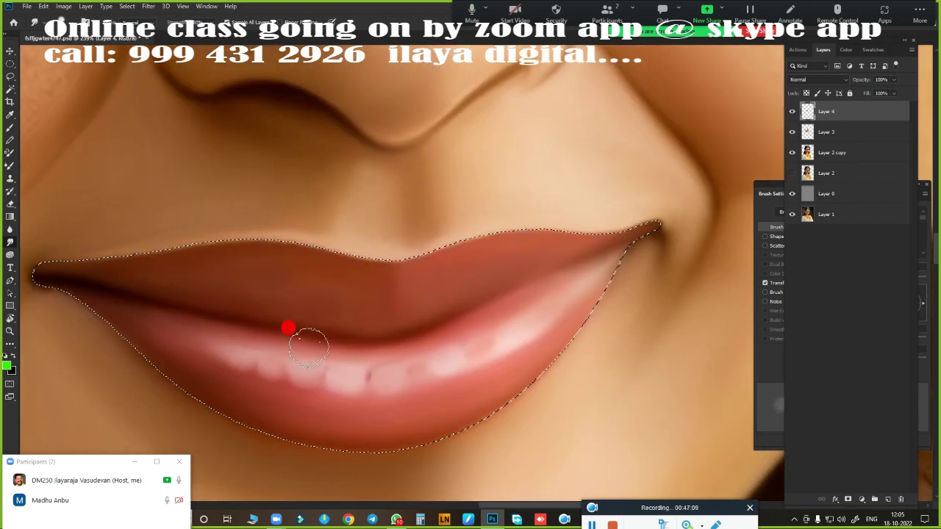
scroll(288, 325, "down", 5)
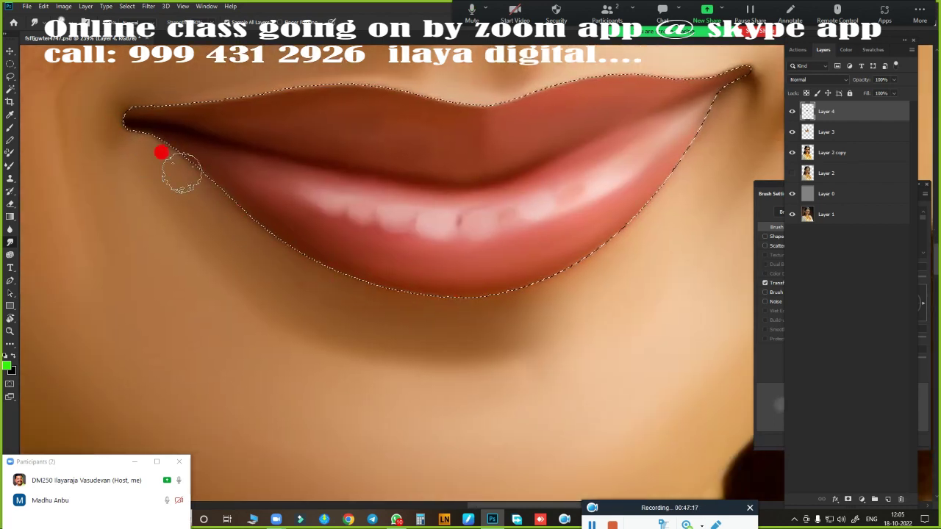
scroll(441, 180, "right", 6)
key("bracketright")
key("bracketright")
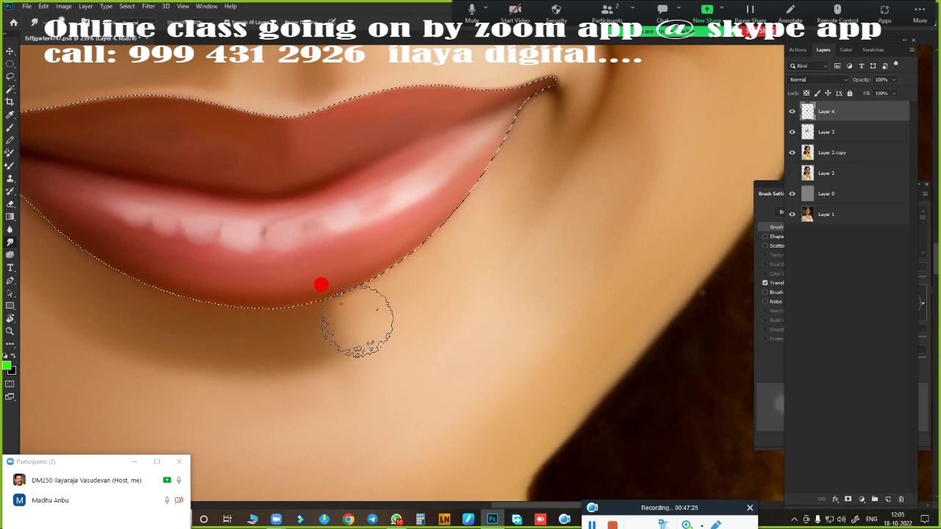
scroll(521, 272, "down", 6)
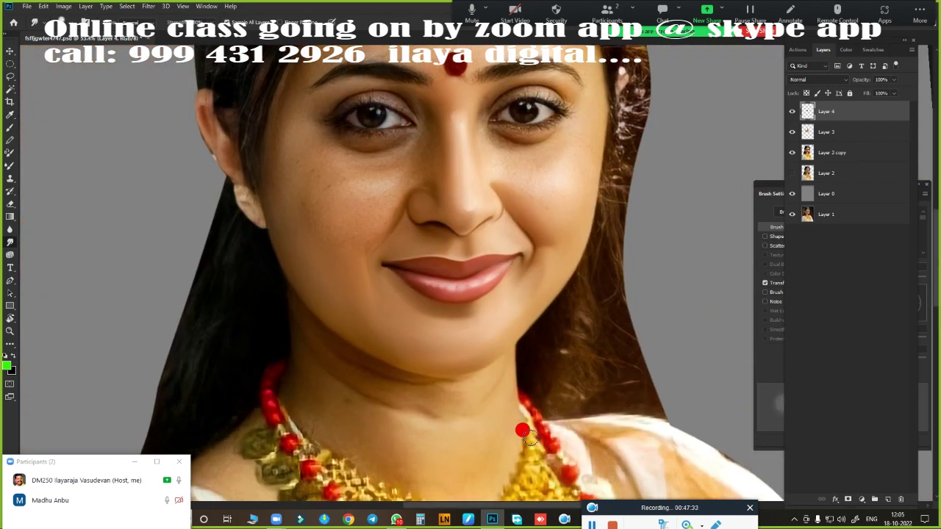
- Darken the outer lid crease of the right eye to brown, zooming in and out to check
scroll(510, 311, "up", 6)
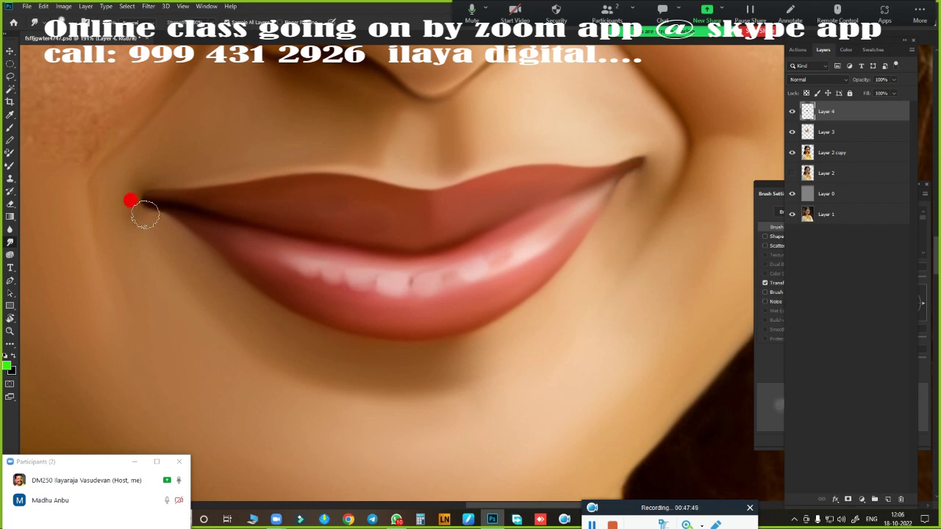
scroll(512, 214, "down", 2)
scroll(504, 267, "up", 1)
scroll(448, 338, "up", 1)
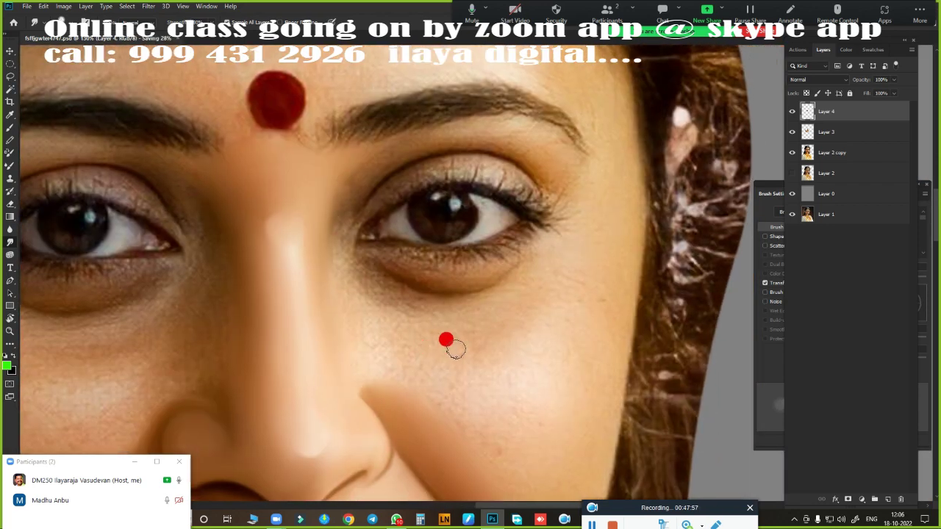
scroll(514, 298, "up", 2)
scroll(514, 297, "down", 1)
scroll(468, 309, "up", 1)
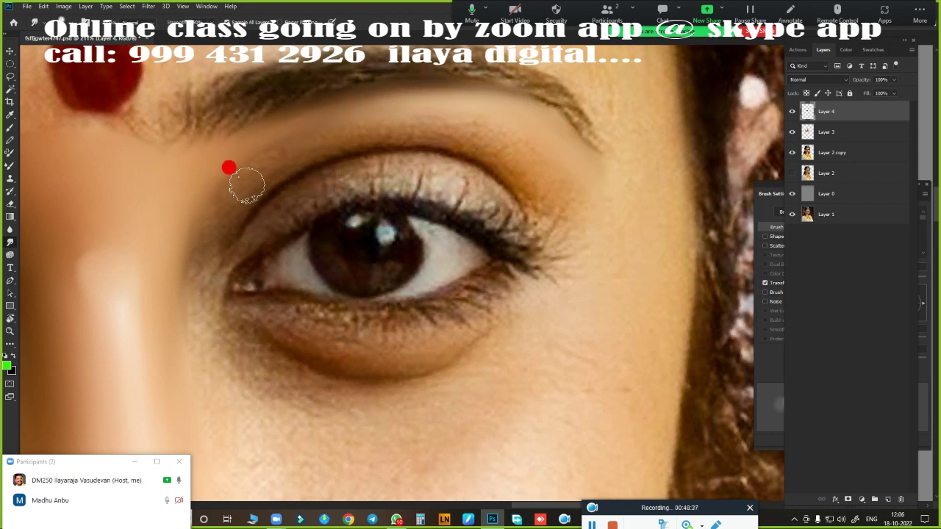
mouse_move(523, 183)
left_mouse_down()
mouse_move(504, 142)
mouse_move(546, 162)
mouse_move(561, 151)
left_mouse_up()
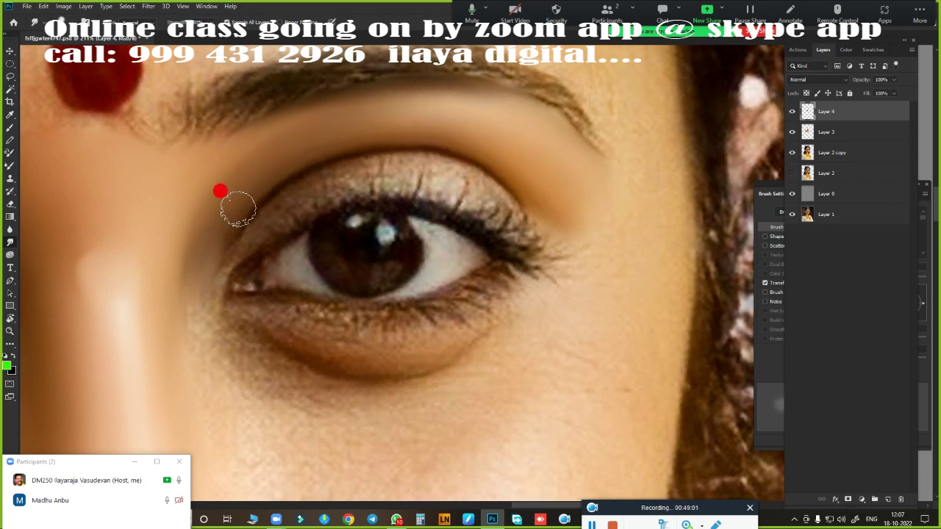
scroll(527, 267, "down", 3)
scroll(462, 253, "down", 3)
key("ctrl+0")
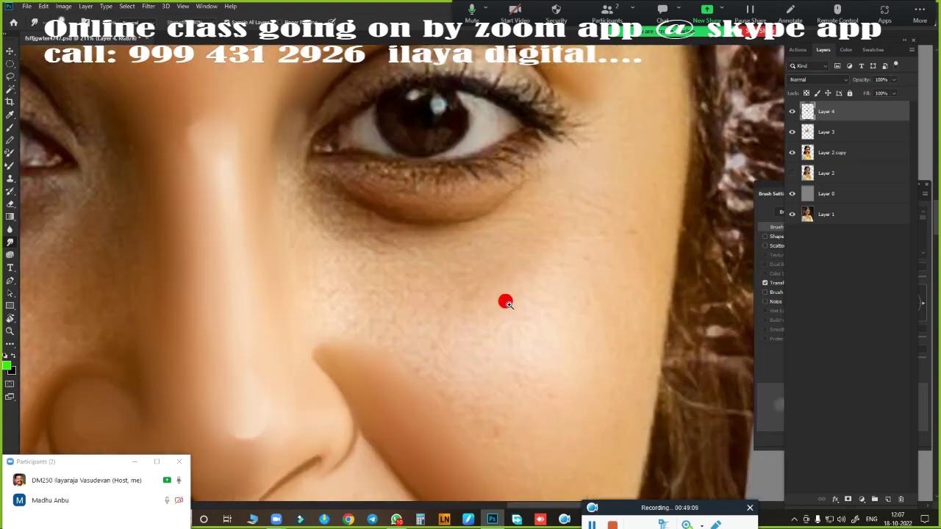
scroll(450, 280, "up", 5)
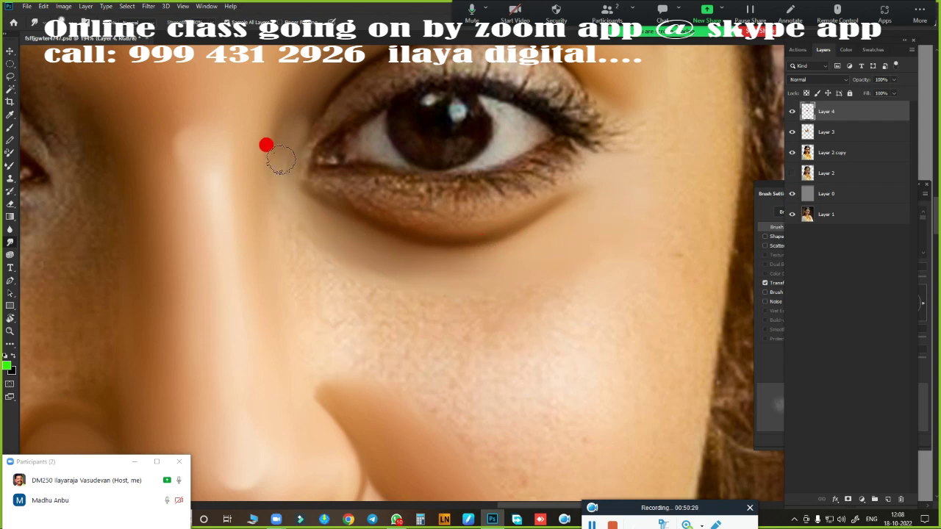
scroll(525, 233, "down", 2)
scroll(474, 225, "down", 2)
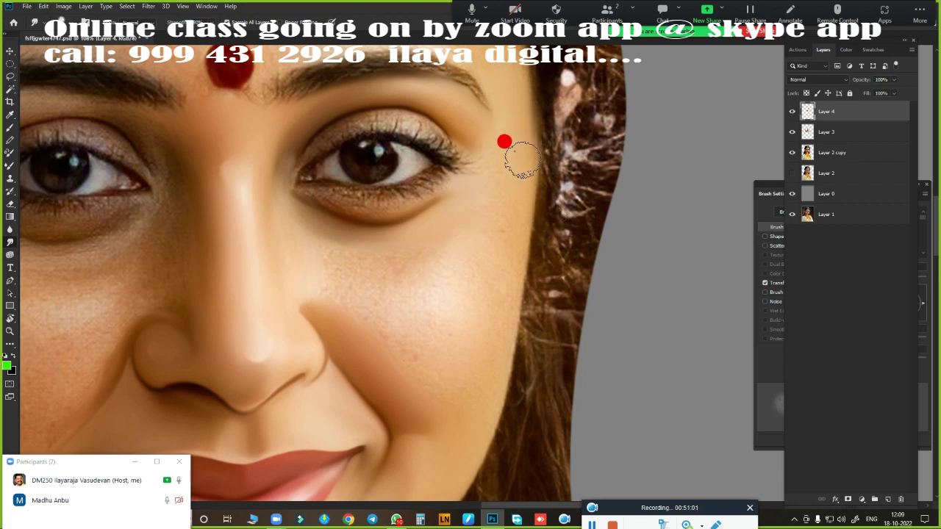
- Enlarge the Mixer Brush and blend away the freckles on the cheek beside the nose
key("bracketright")
key("bracketright")
key("bracketright")
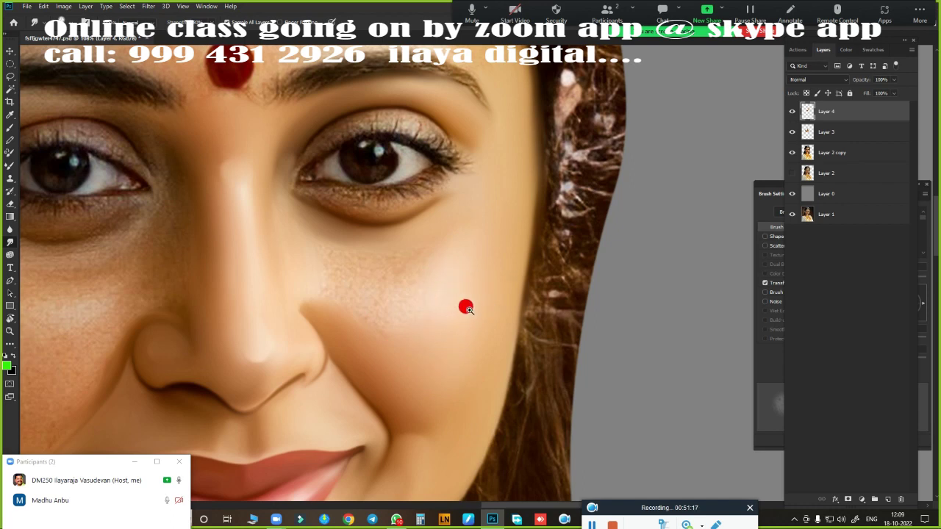
scroll(464, 306, "up", 2)
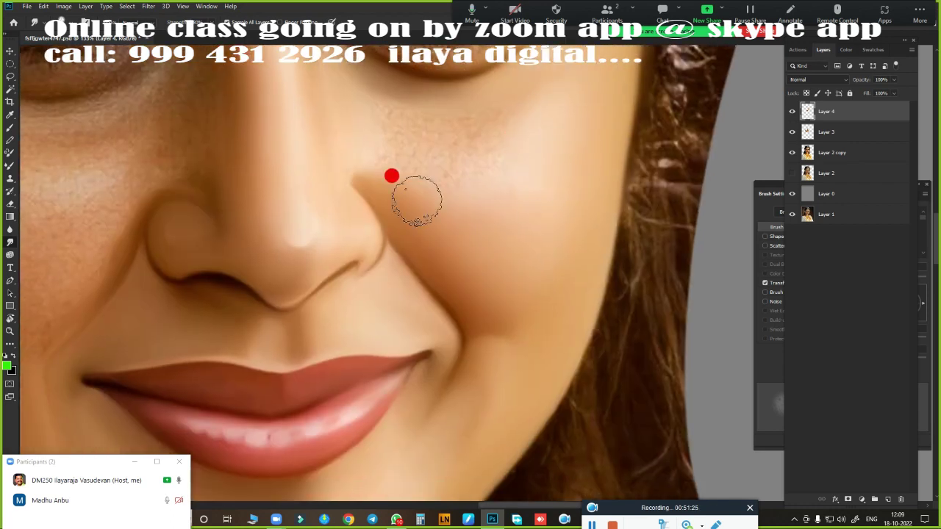
key("bracketright")
key("bracketright")
key("bracketright")
scroll(496, 242, "up", 3)
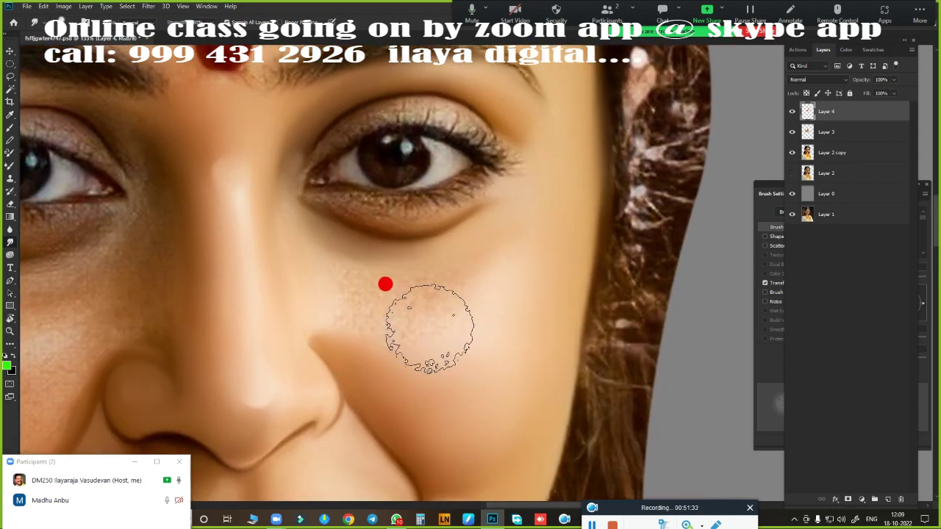
mouse_move(430, 263)
left_mouse_down()
mouse_move(388, 332)
mouse_move(447, 258)
mouse_move(297, 301)
left_mouse_up()
scroll(430, 346, "up", 3)
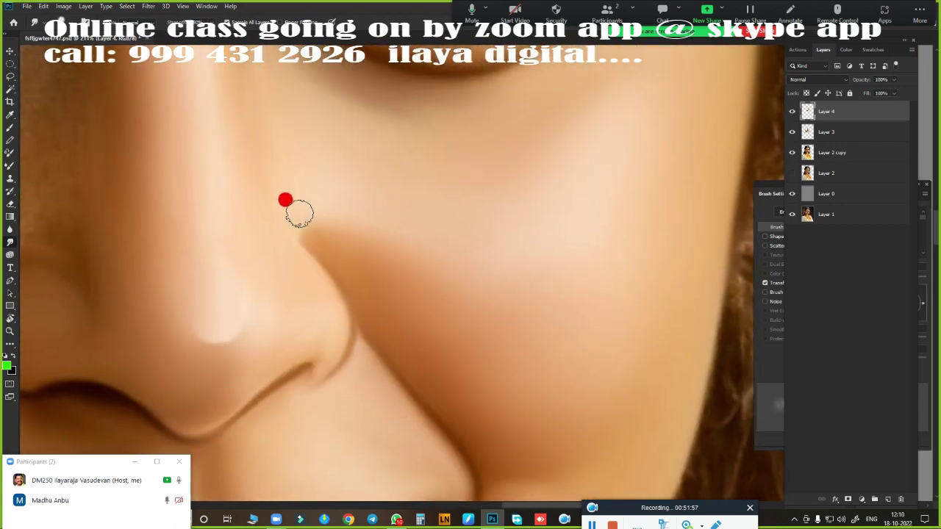
scroll(454, 355, "down", 5)
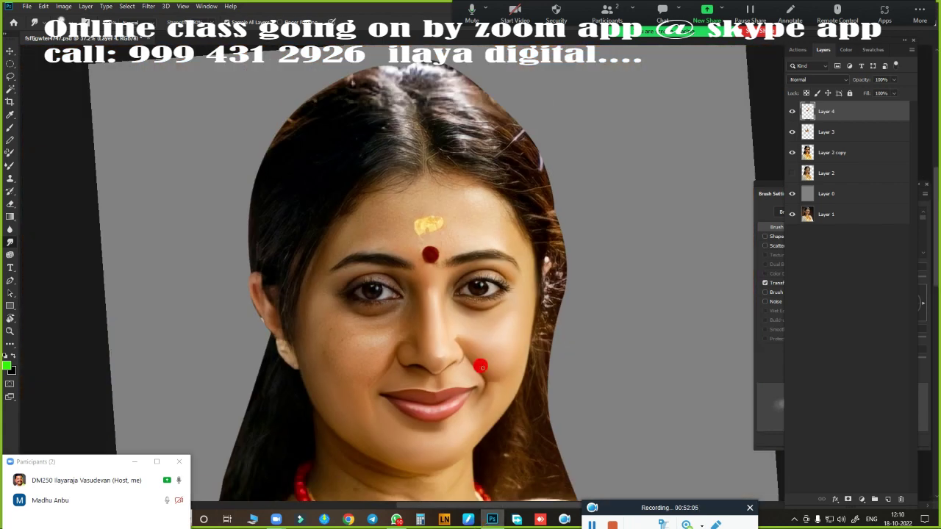
scroll(357, 348, "up", 3)
scroll(517, 353, "up", 2)
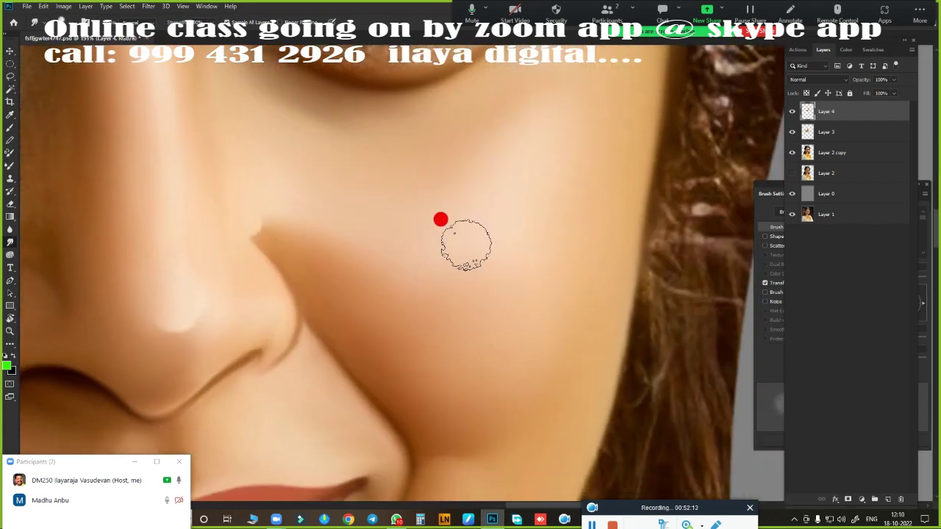
scroll(498, 441, "down", 5)
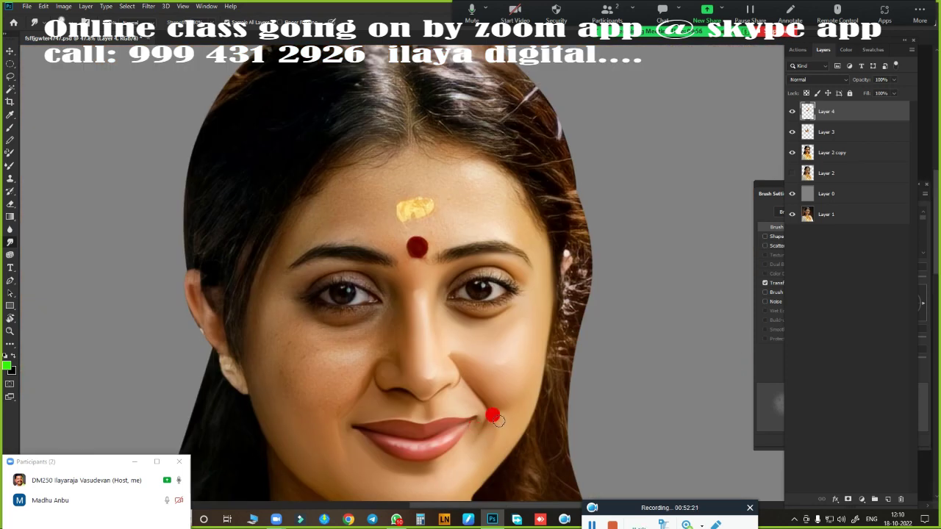
scroll(481, 385, "up", 4)
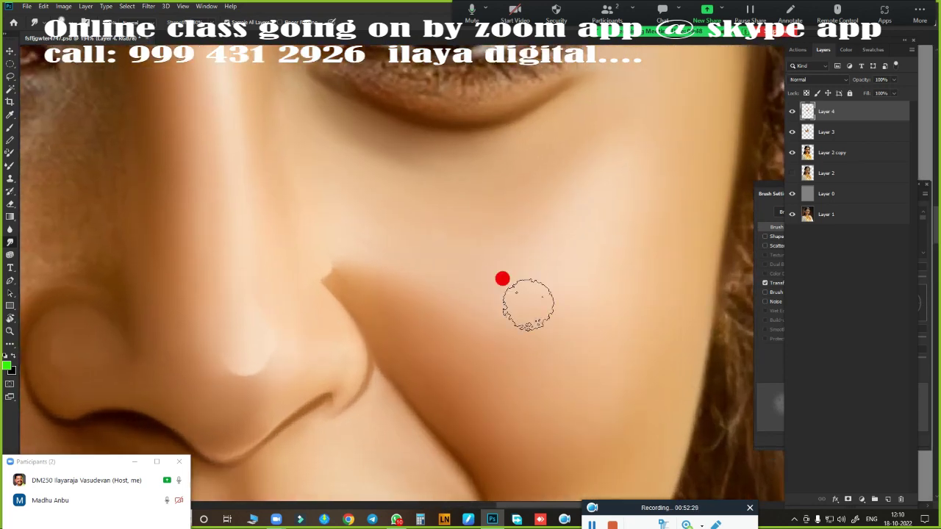
scroll(514, 331, "up", 1)
scroll(599, 378, "down", 5)
scroll(542, 380, "up", 3)
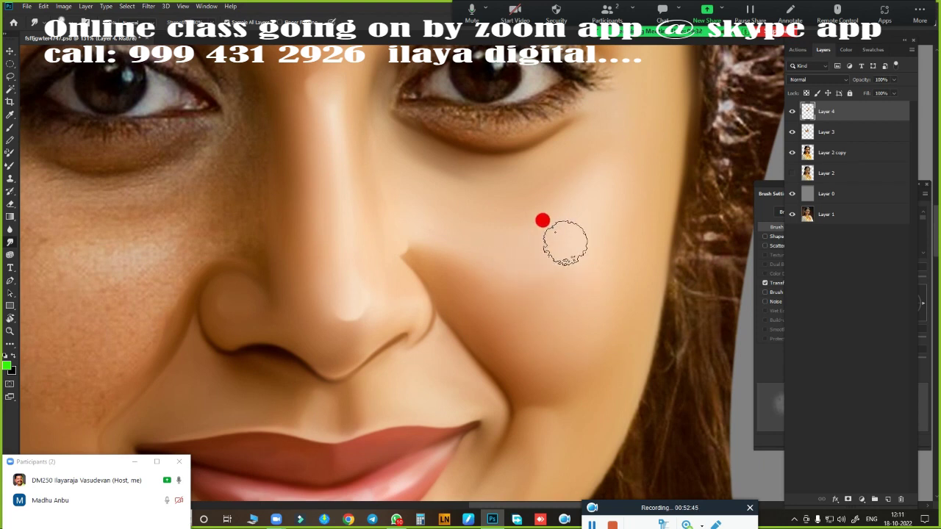
scroll(502, 353, "down", 3)
scroll(584, 258, "up", 3)
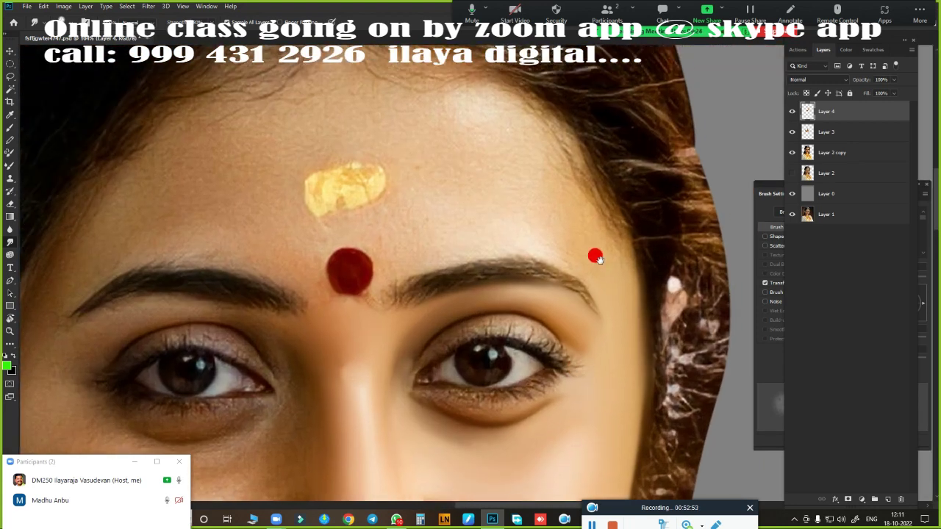
- Cover stray temple hair with skin tone and blend the upper forehead's light patch
scroll(524, 266, "up", 1)
scroll(524, 266, "up", 1)
left_click_drag(603, 252, 603, 223)
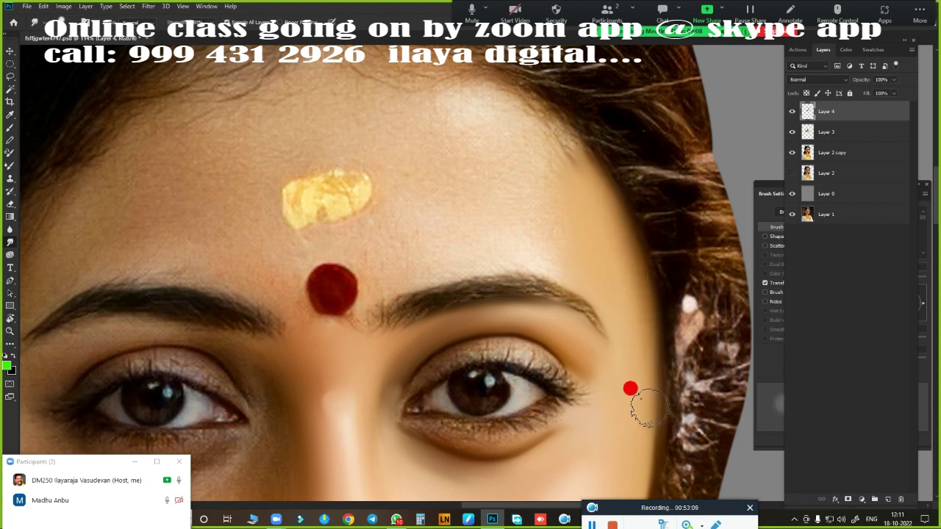
left_click_drag(458, 104, 504, 105)
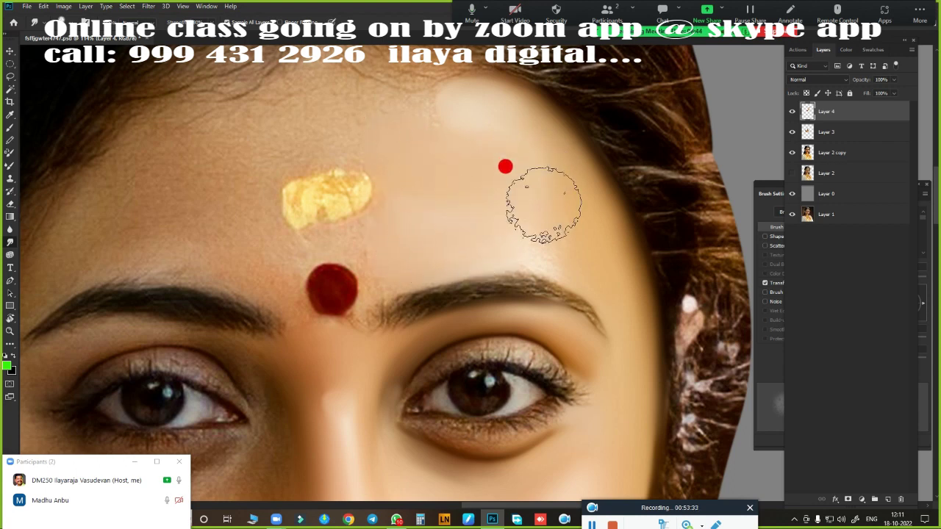
left_click_drag(272, 105, 474, 107)
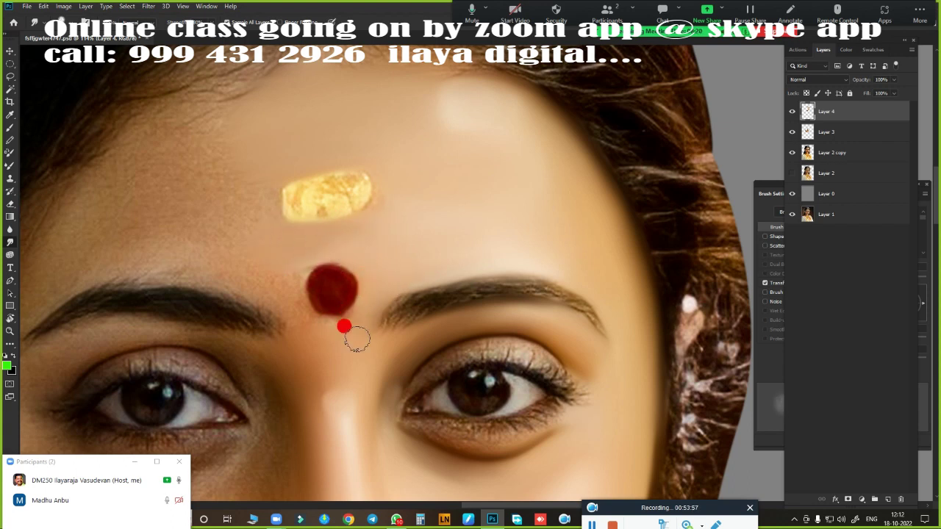
- Smooth the left side of the forehead skin toward the hairline
left_click_drag(359, 317, 530, 300)
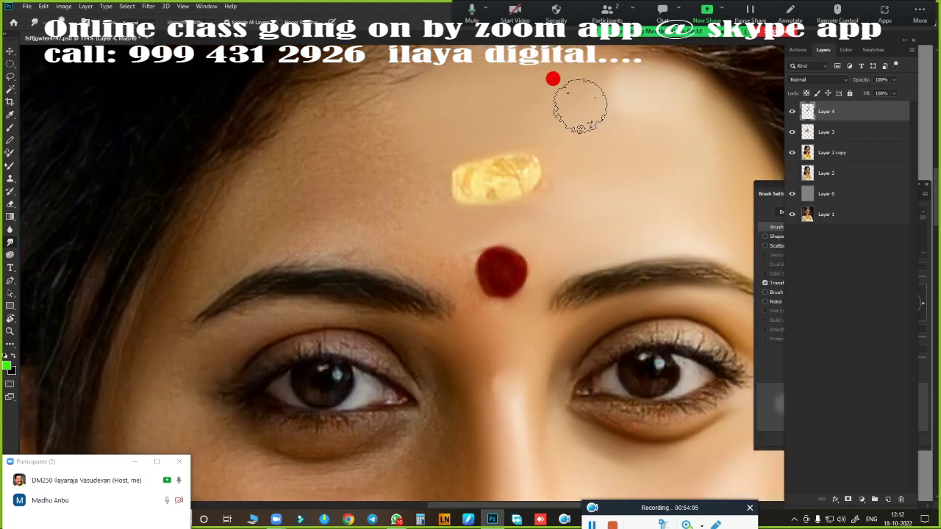
mouse_move(597, 85)
left_mouse_down()
mouse_move(170, 270)
mouse_move(243, 154)
mouse_move(279, 231)
mouse_move(448, 263)
mouse_move(485, 318)
left_mouse_up()
mouse_move(420, 263)
left_mouse_down()
mouse_move(419, 199)
mouse_move(307, 115)
mouse_move(392, 179)
mouse_move(188, 378)
mouse_move(418, 228)
mouse_move(408, 205)
mouse_move(557, 233)
mouse_move(544, 214)
mouse_move(488, 189)
mouse_move(363, 254)
left_mouse_up()
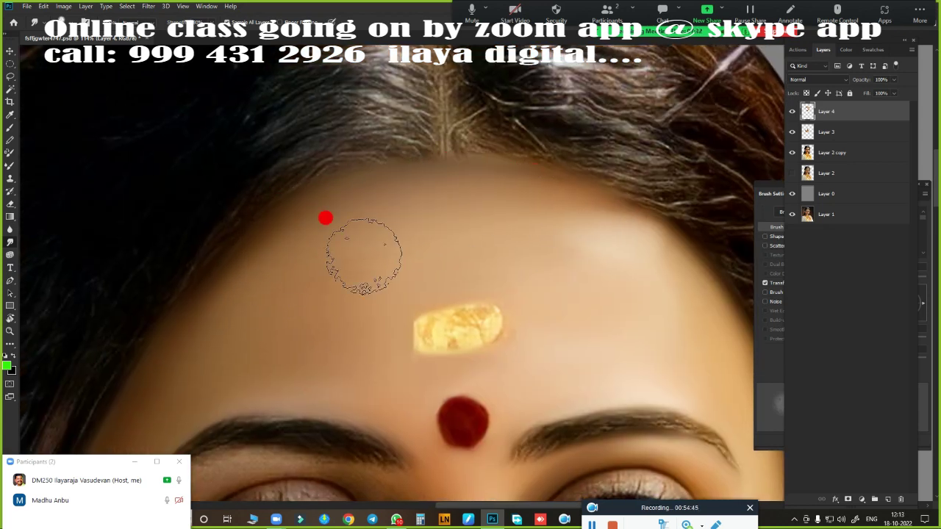
scroll(581, 288, "down", 5)
scroll(529, 266, "up", 5)
scroll(523, 257, "down", 1)
scroll(440, 206, "down", 2)
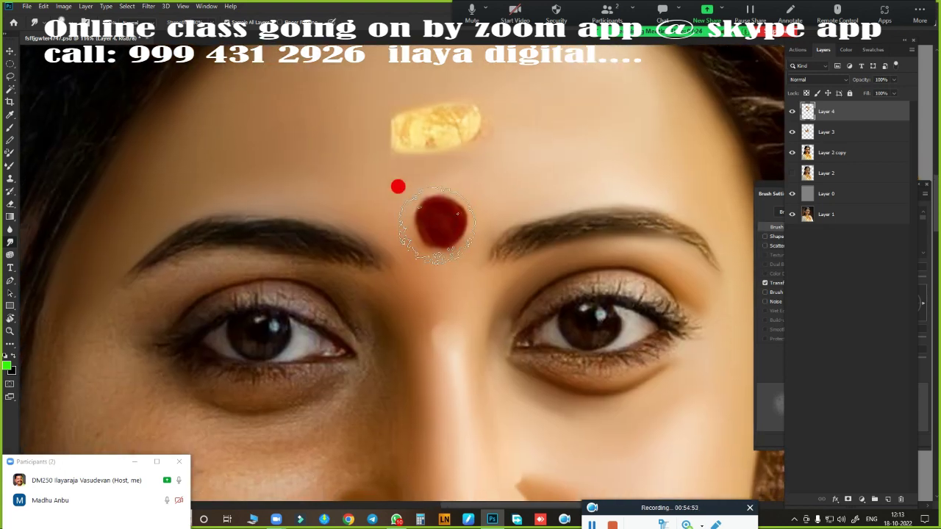
scroll(465, 257, "up", 3)
- Feather the bindi selection and paint it a uniform dark red, covering the highlights
key("shift+F6")
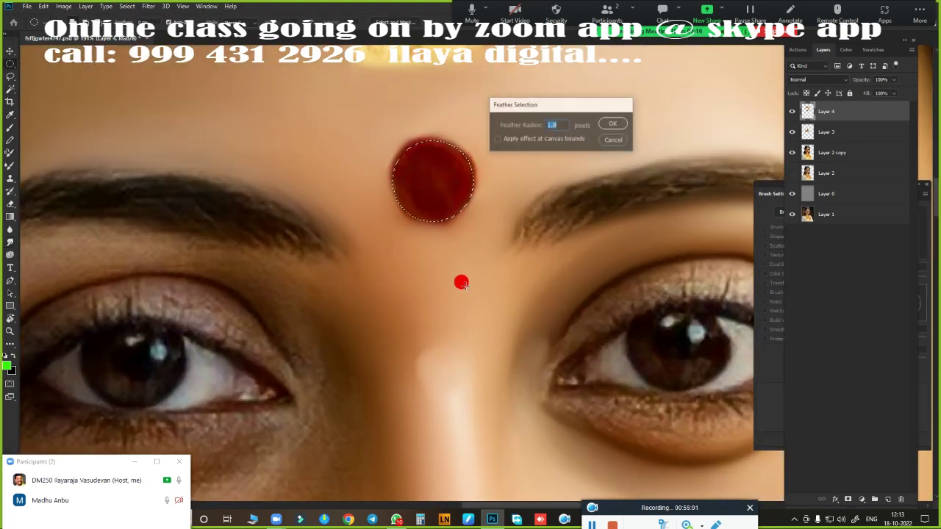
key("Return")
left_click_drag(420, 173, 385, 134)
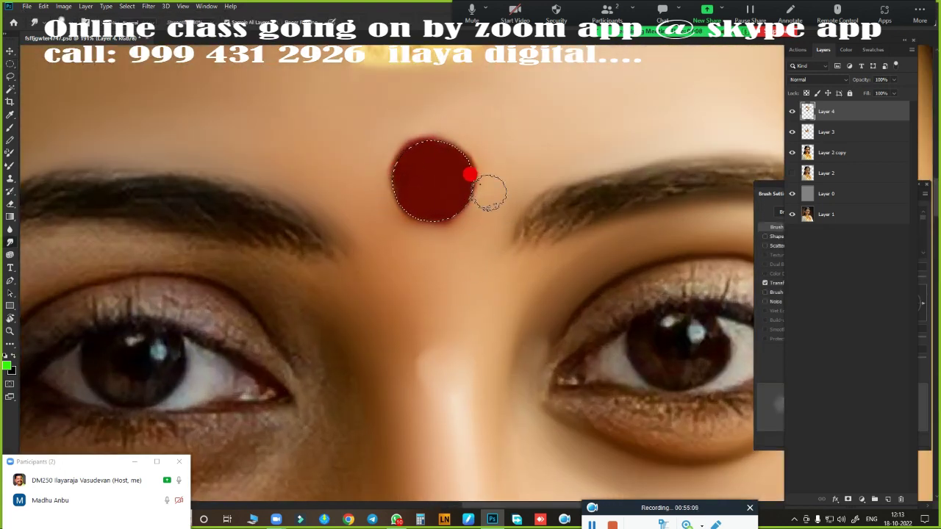
left_click_drag(426, 179, 417, 175)
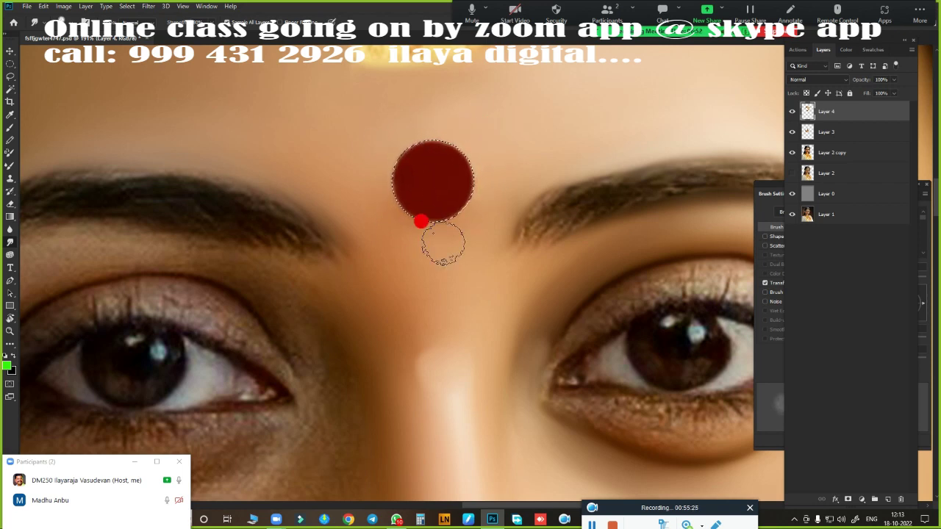
scroll(440, 281, "down", 3)
scroll(376, 233, "up", 2)
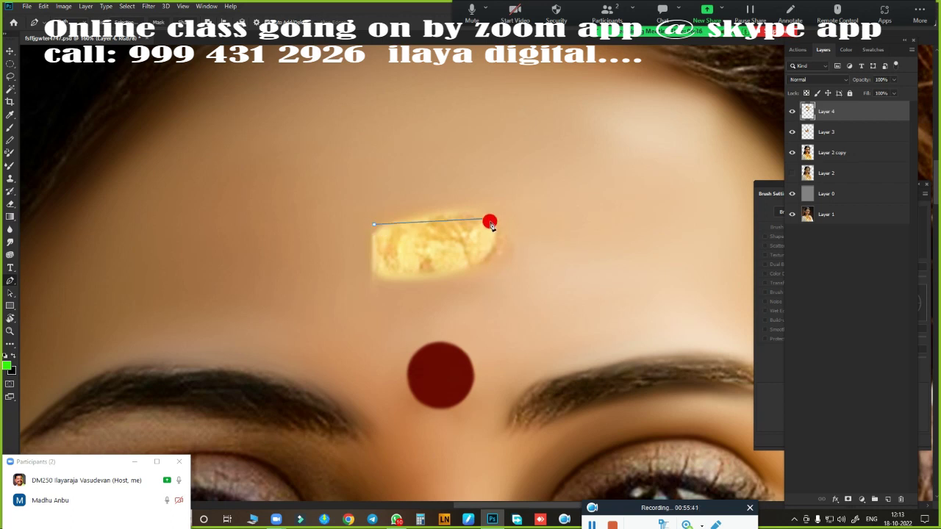
- Feather the sandal-mark selection, paint it flat yellow, and deselect
key("shift+F6")
key("Return")
scroll(445, 330, "up", 3)
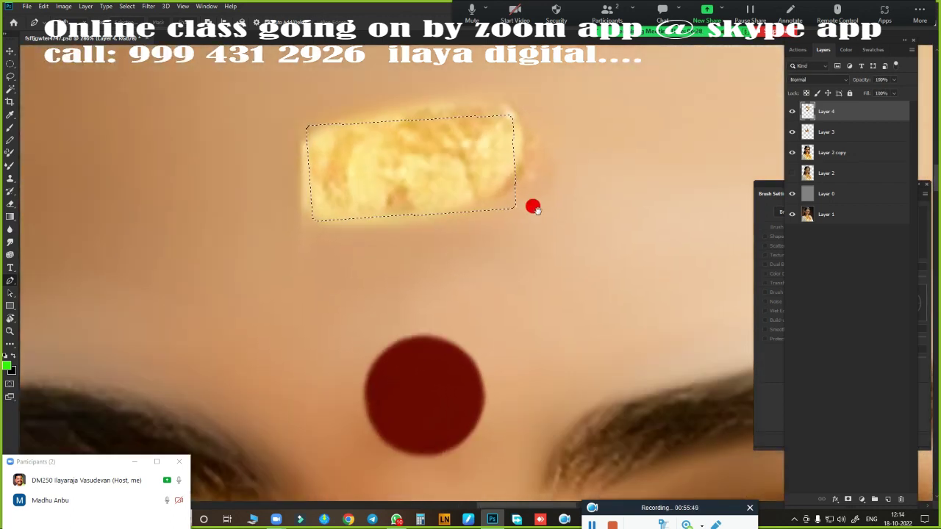
mouse_move(384, 133)
left_mouse_down()
mouse_move(418, 175)
mouse_move(409, 166)
mouse_move(374, 174)
mouse_move(497, 196)
left_mouse_up()
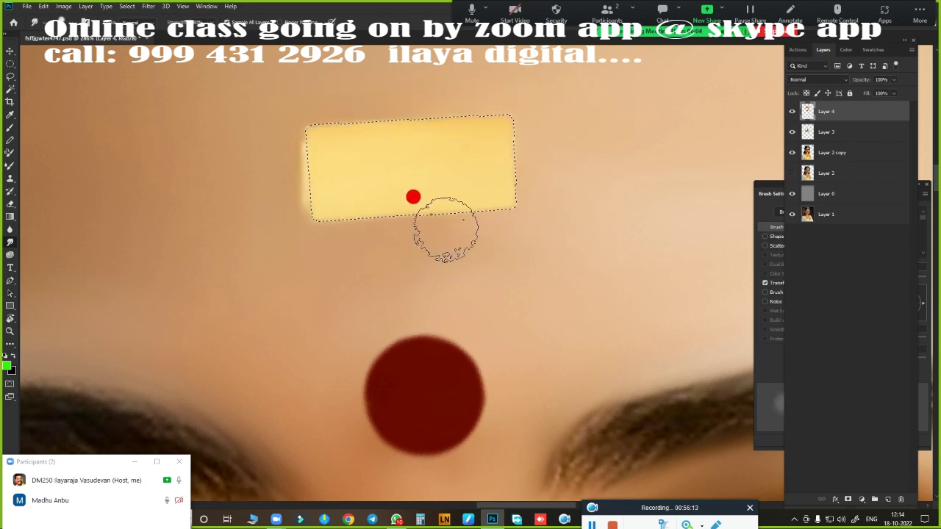
key("ctrl+d")
- Blur the left and right ends of the yellow mark into the forehead with the Mixer Brush
key("ctrl+0")
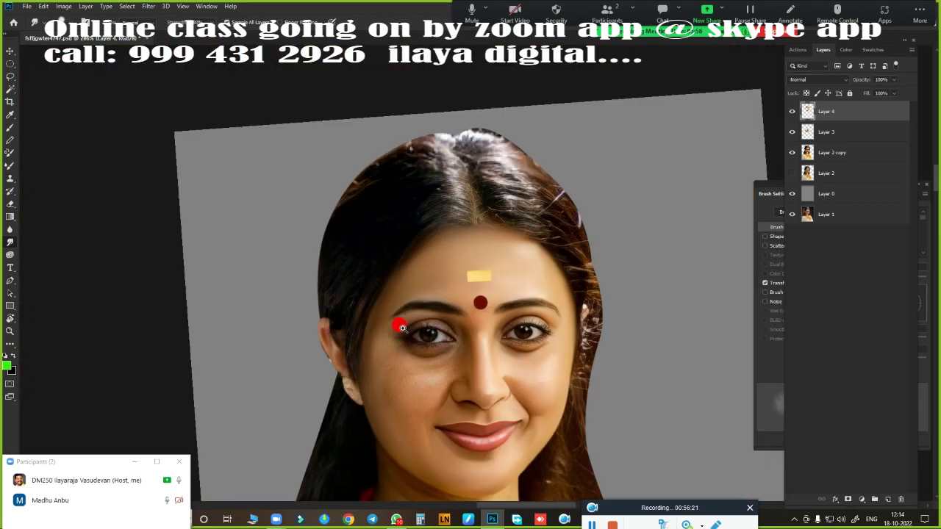
key("ctrl+plus")
scroll(374, 311, "up", 2)
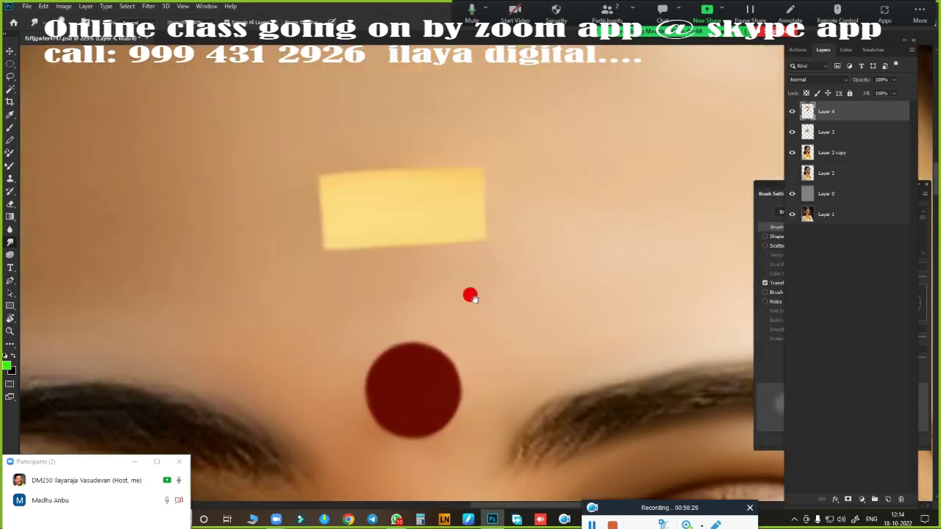
scroll(470, 294, "up", 2)
mouse_move(490, 222)
left_mouse_down()
mouse_move(378, 227)
mouse_move(453, 261)
mouse_move(374, 199)
mouse_move(357, 236)
mouse_move(531, 245)
left_mouse_up()
scroll(399, 267, "down", 4)
scroll(498, 162, "up", 4)
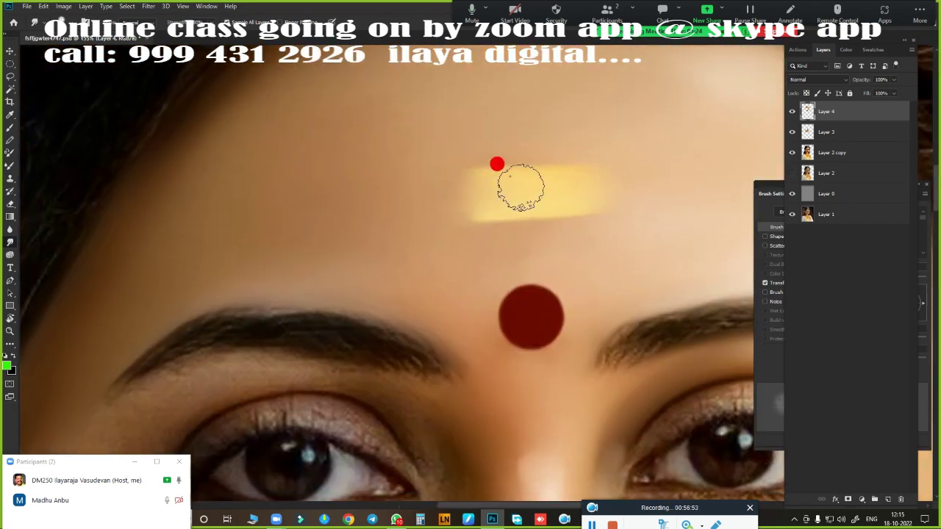
scroll(542, 273, "down", 3)
scroll(512, 227, "up", 2)
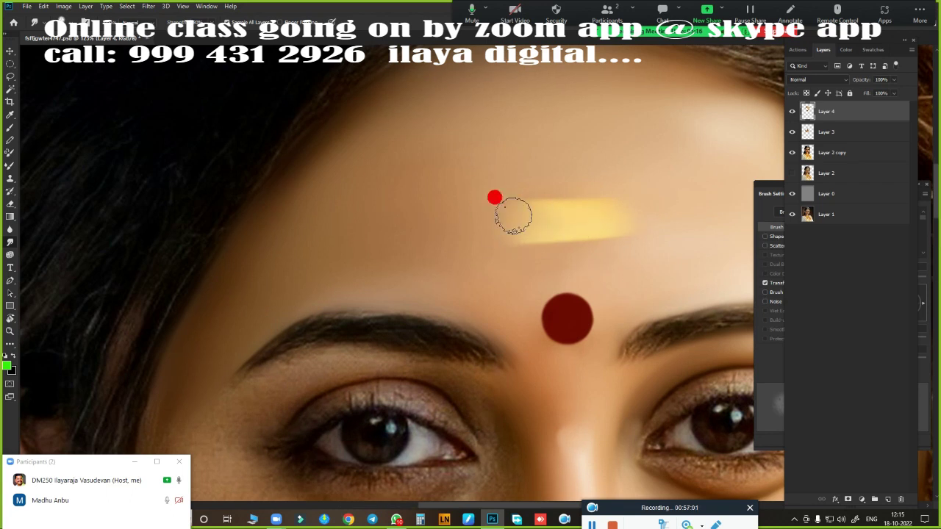
scroll(525, 321, "down", 3)
scroll(478, 225, "up", 3)
- Smooth the light textured patch on the cheek with a temporarily enlarged brush
scroll(456, 265, "up", 1)
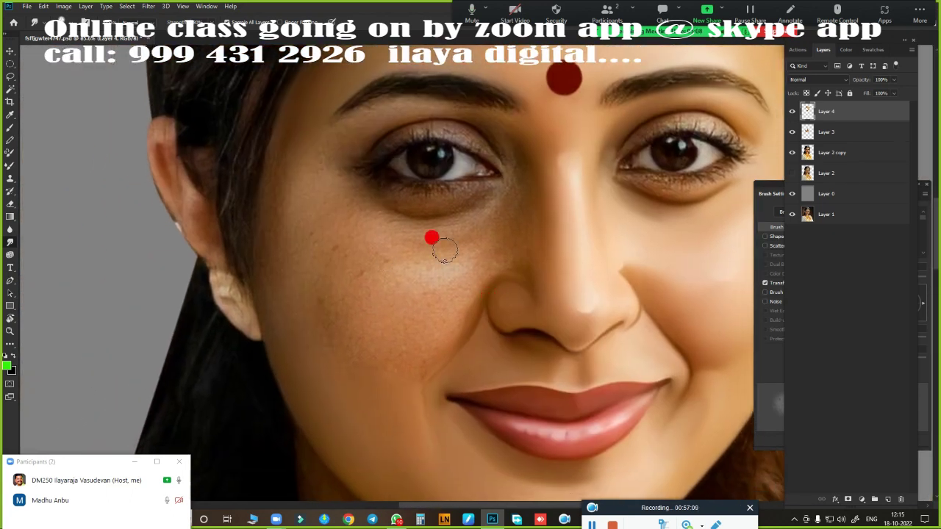
scroll(432, 237, "up", 2)
scroll(434, 256, "up", 1)
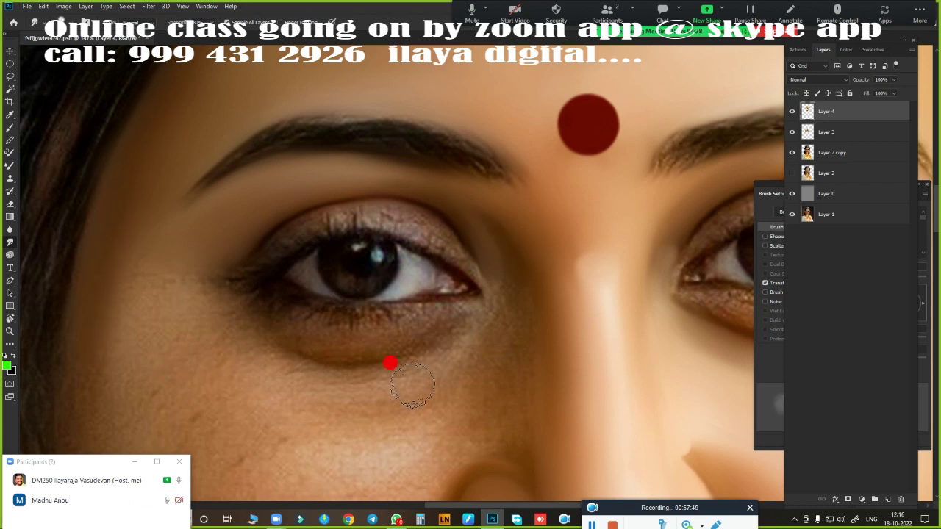
scroll(412, 316, "down", 3)
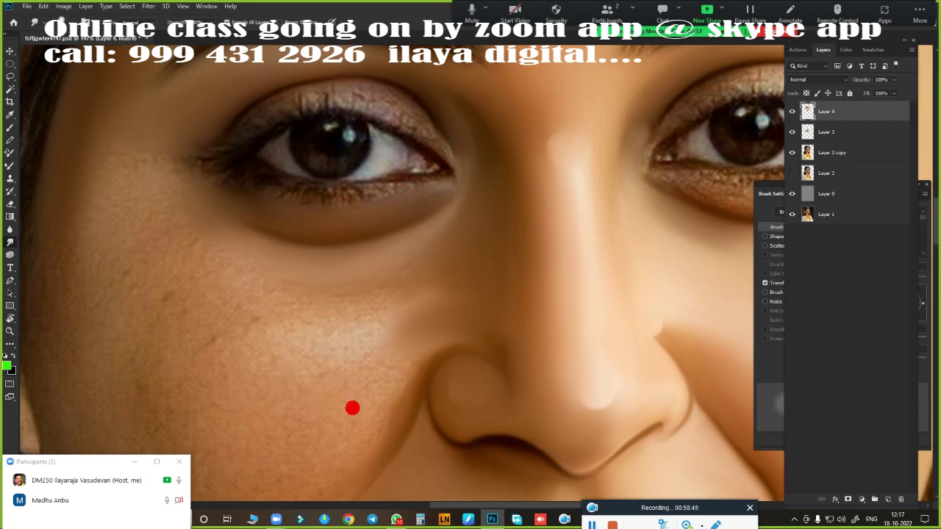
scroll(345, 309, "down", 3)
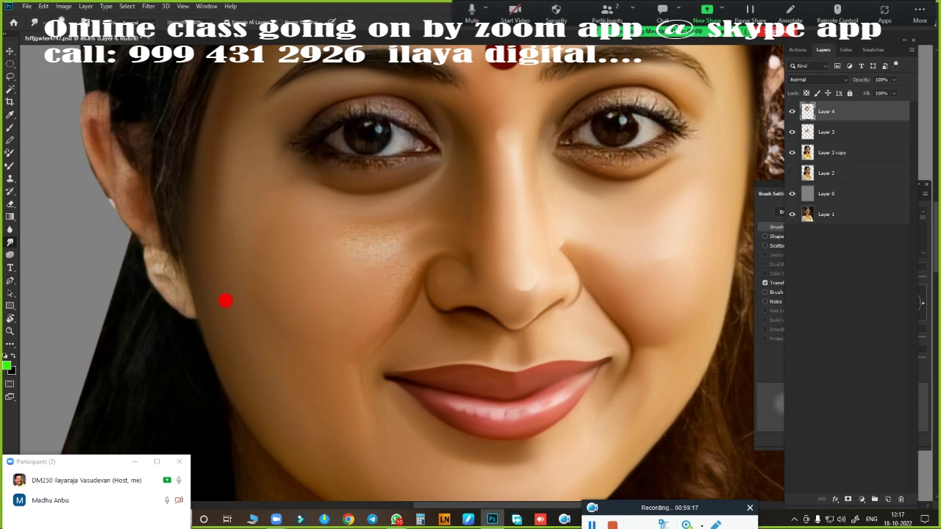
scroll(435, 316, "up", 4)
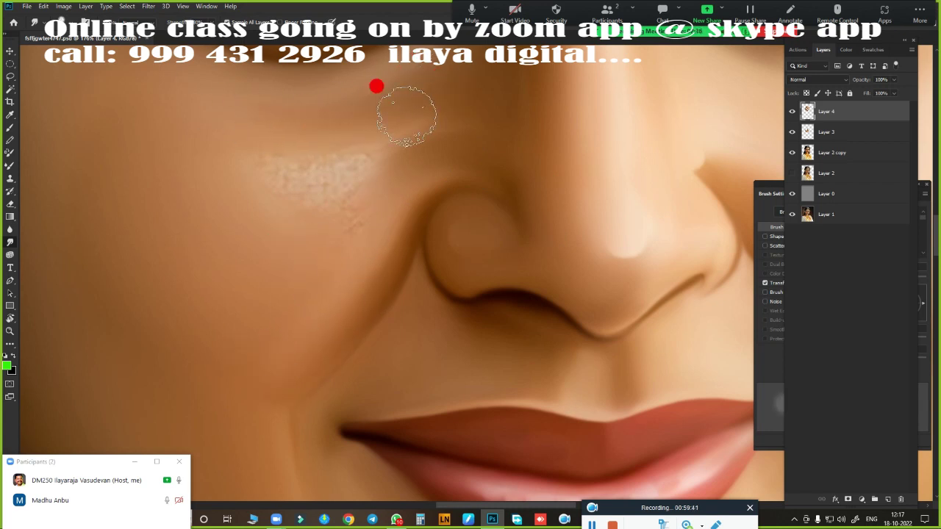
key("bracketright")
key("bracketright")
key("bracketright")
left_click_drag(252, 179, 398, 134)
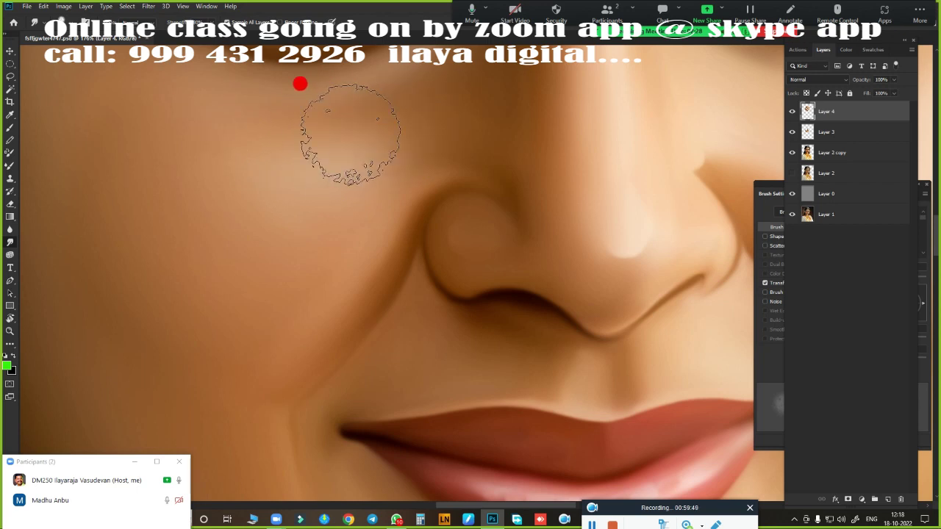
key("bracketleft")
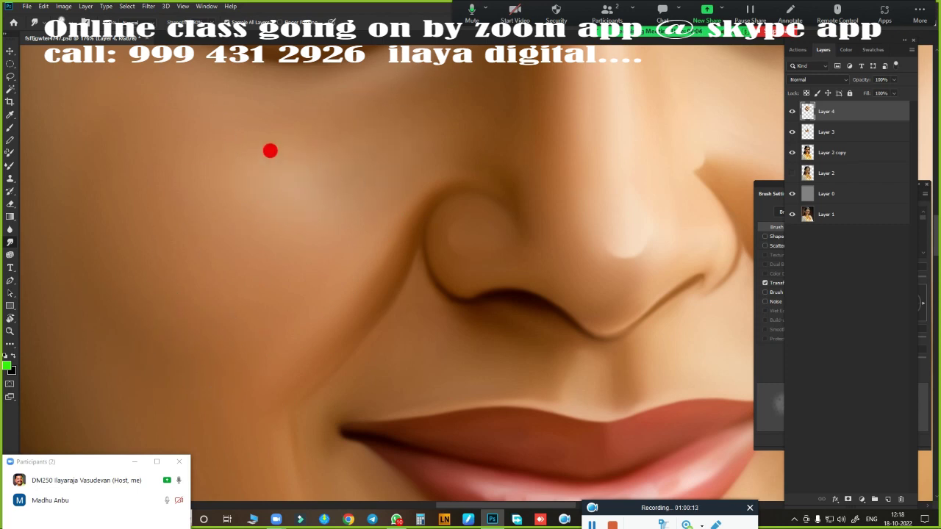
- Zoom out with Alt+scroll until the whole repainted face fits in the window
scroll(252, 167, "down", 5)
scroll(353, 418, "up", 2)
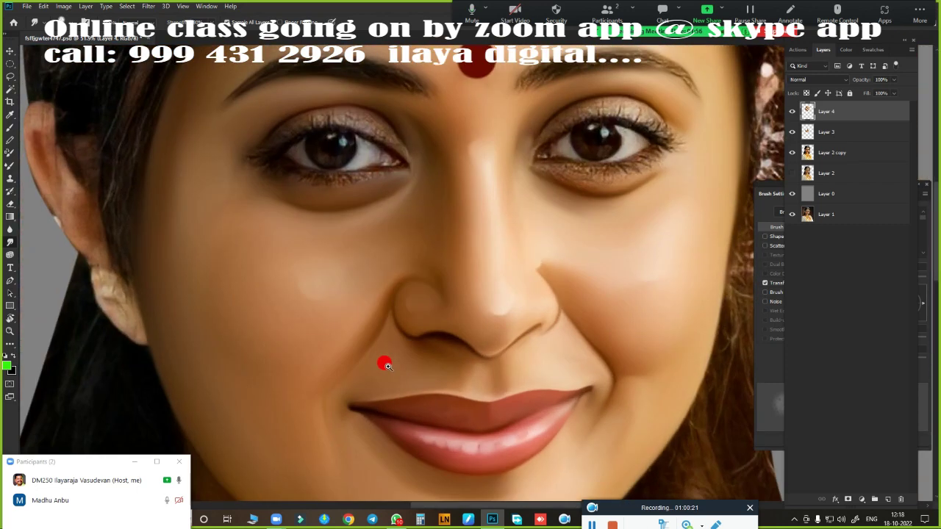
scroll(384, 360, "up", 2)
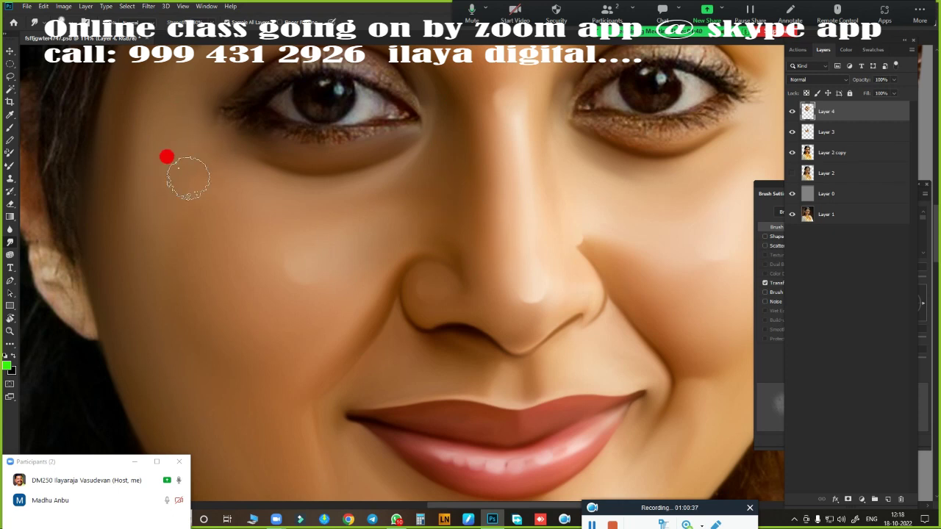
scroll(464, 377, "down", 4)
scroll(490, 316, "up", 3)
scroll(313, 288, "up", 2)
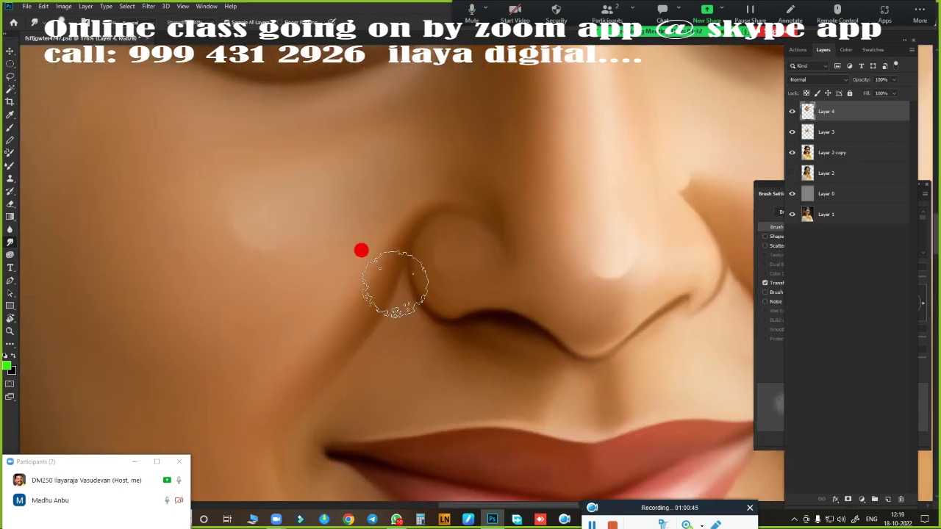
scroll(394, 283, "down", 4)
scroll(428, 269, "up", 3)
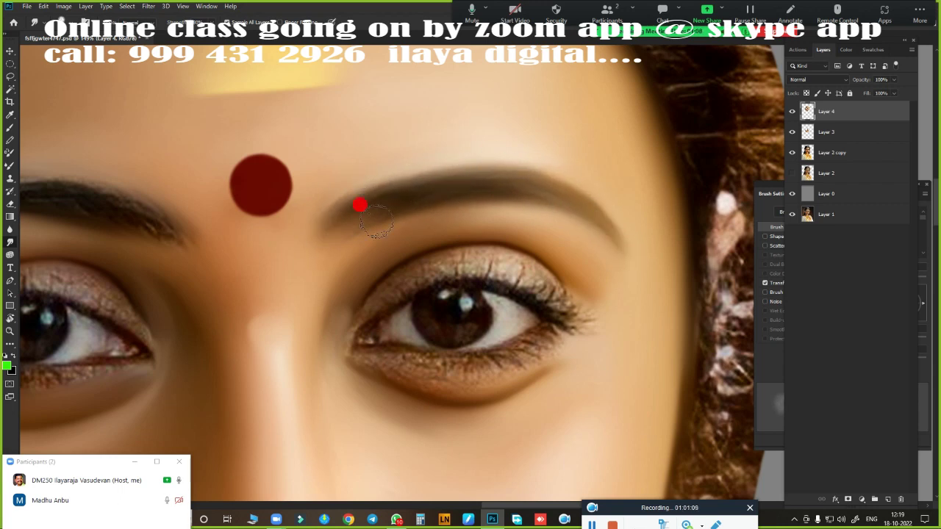
scroll(359, 205, "down", 4)
scroll(142, 213, "up", 4)
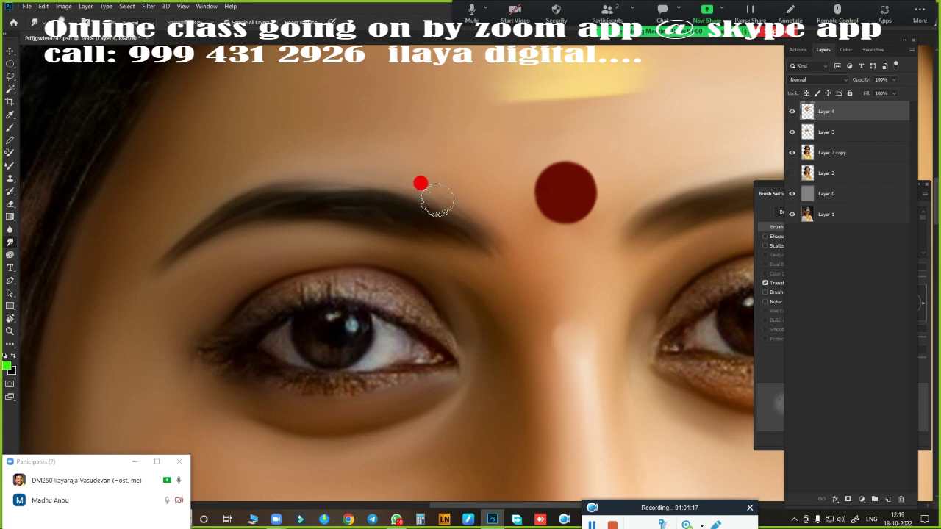
scroll(431, 227, "down", 4)
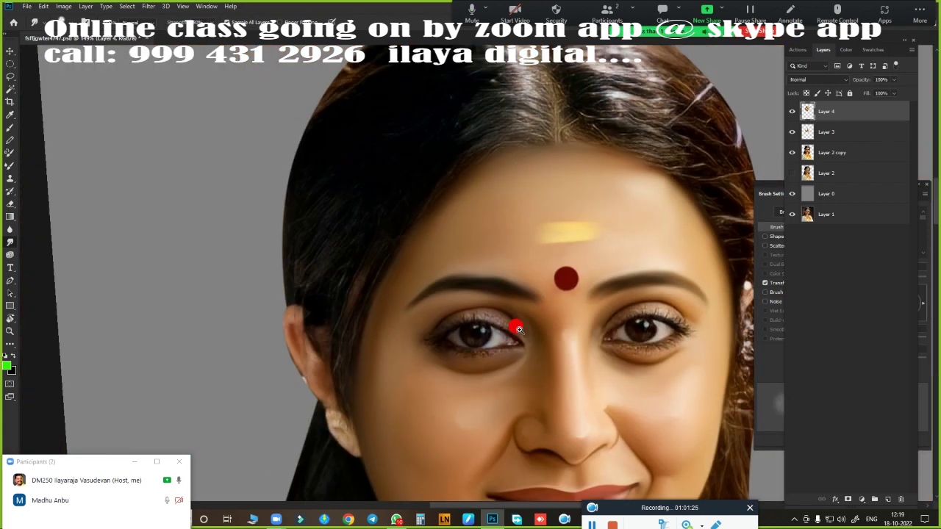
- Turn the Layer 0 background black using Hue/Saturation Lightness
scroll(520, 279, "up", 3)
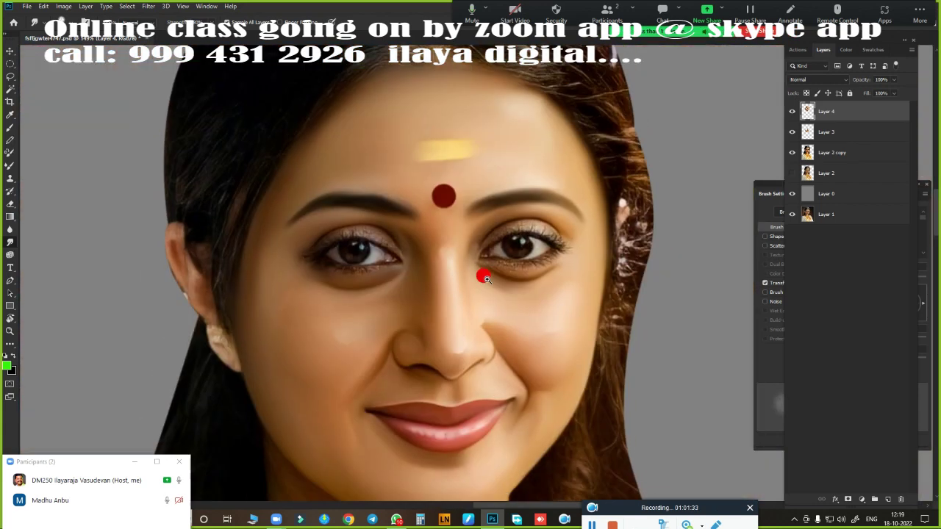
left_click(826, 193)
key("ctrl+u")
left_click_drag(784, 175, 716, 175)
key("Return")
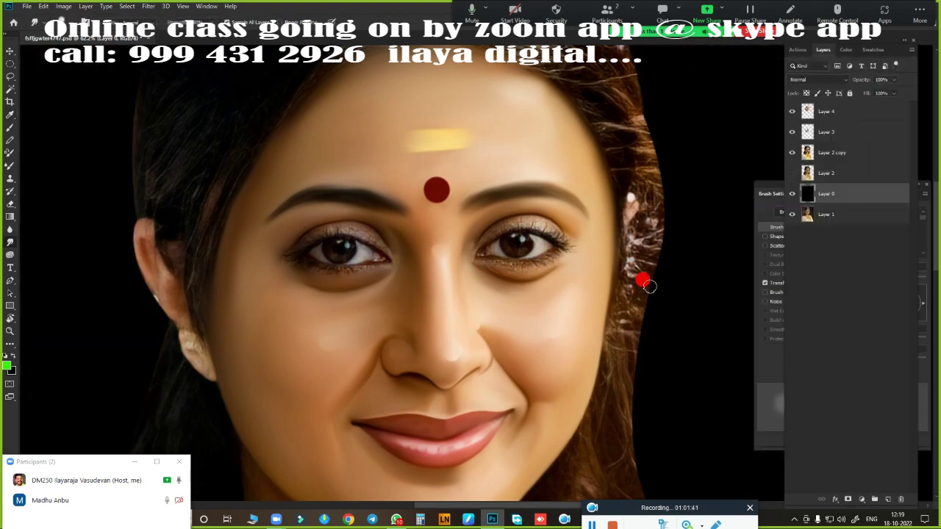
- Toggle Layer 2 copy and Layer 2 visibility to compare, then restore the full portrait
scroll(631, 258, "down", 4)
left_click(791, 152)
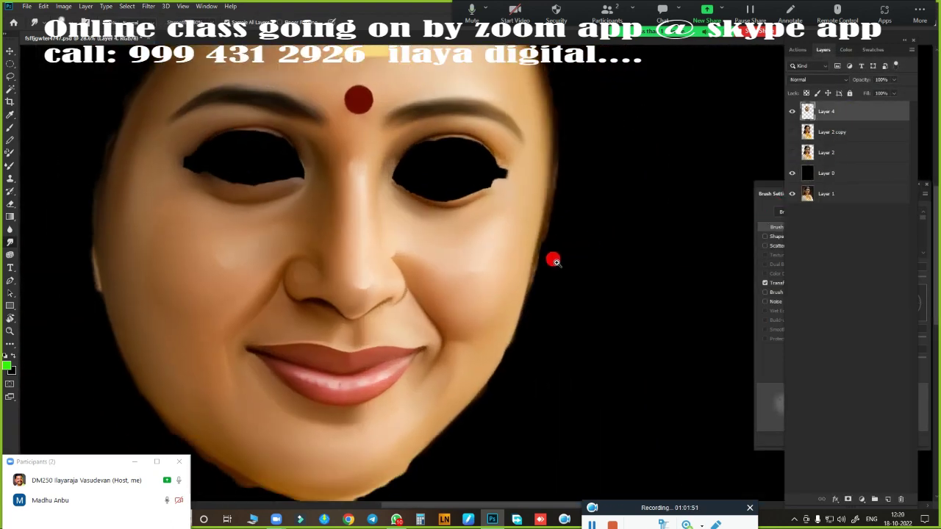
scroll(558, 253, "up", 2)
left_click(791, 152)
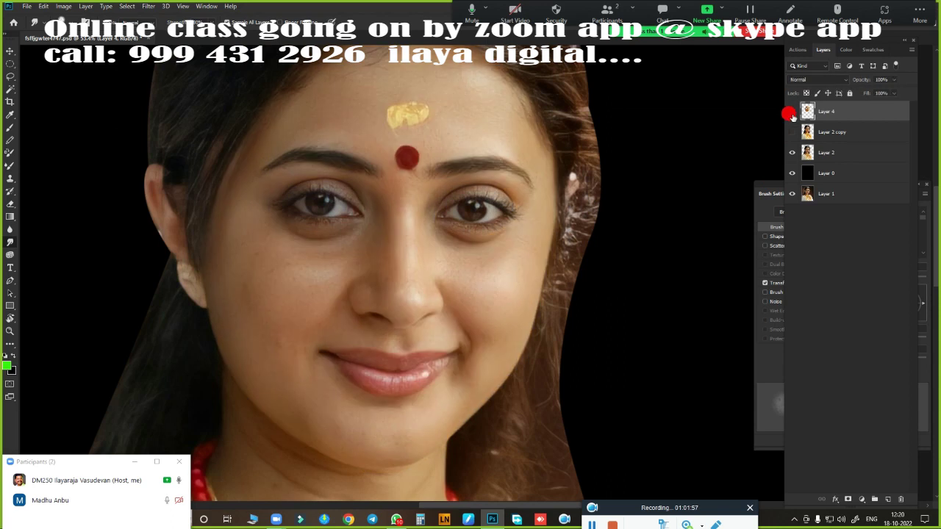
left_click(791, 150)
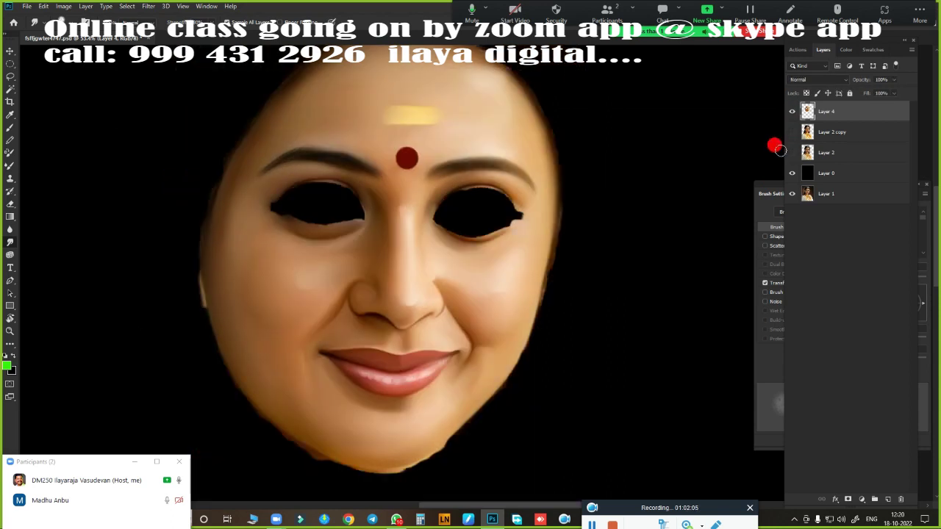
left_click(792, 131)
scroll(665, 83, "up", 3)
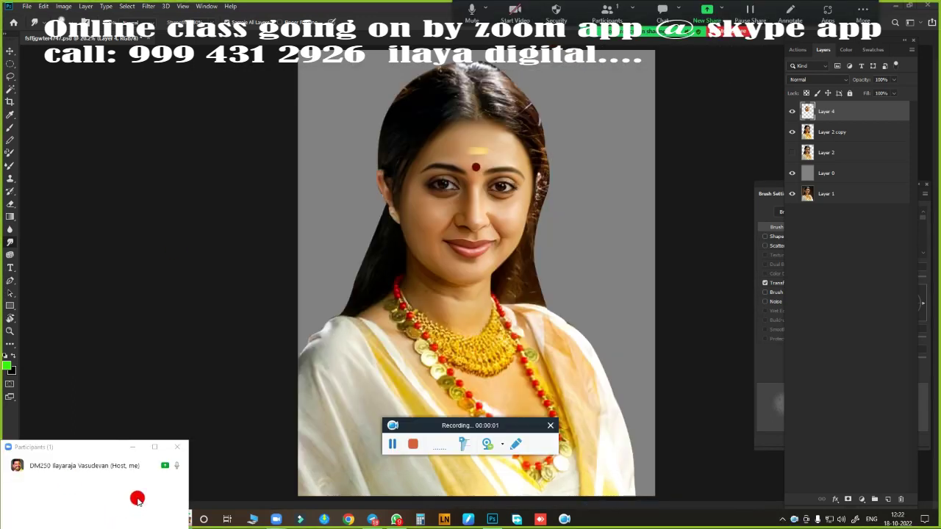
- Clear the meeting prompts and smooth the glittery upper eyelid into painted skin
left_click(130, 485)
left_click_drag(511, 428, 721, 506)
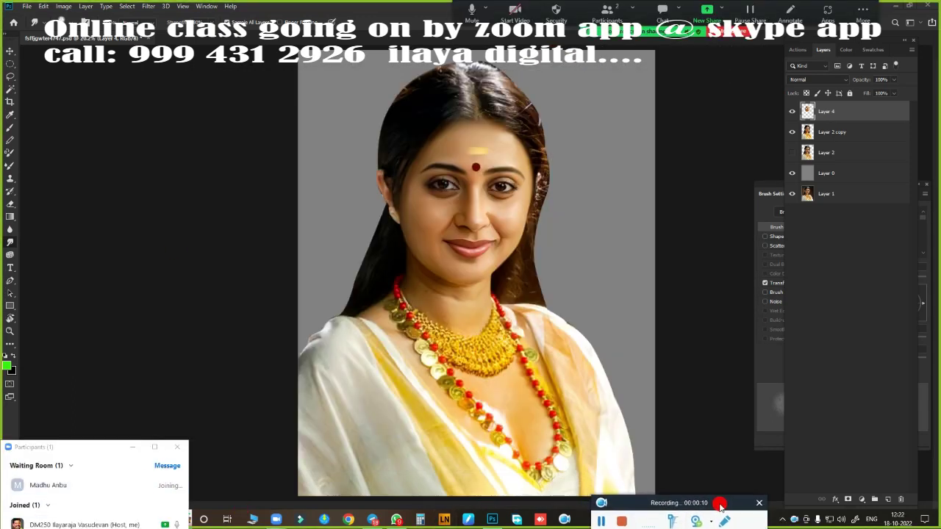
mouse_move(445, 189)
left_mouse_down()
mouse_move(491, 235)
mouse_move(563, 261)
left_mouse_up()
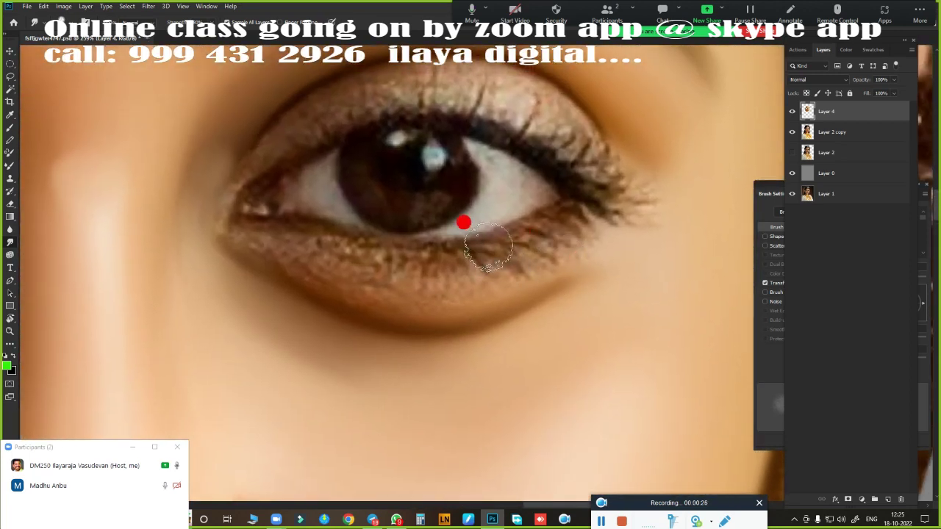
scroll(463, 222, "up", 2)
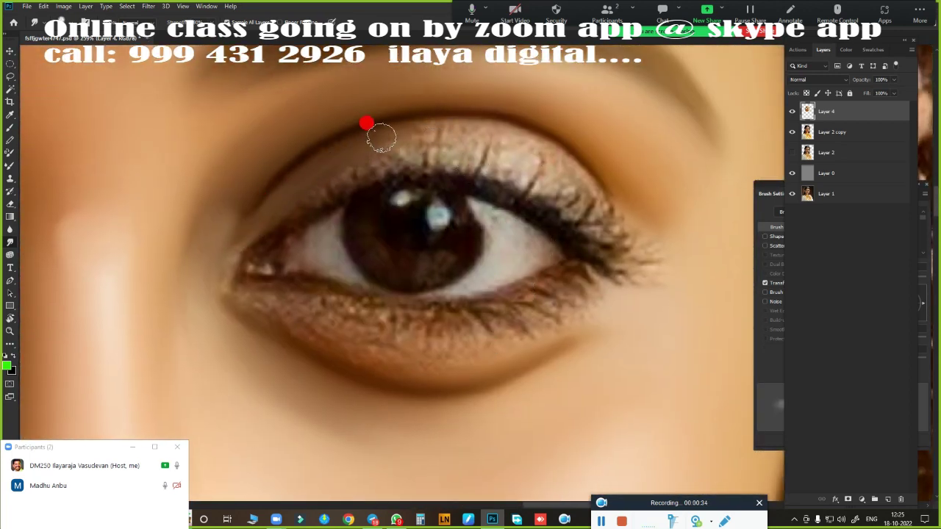
mouse_move(381, 138)
left_mouse_down()
mouse_move(579, 216)
mouse_move(433, 138)
mouse_move(560, 189)
mouse_move(615, 231)
left_mouse_up()
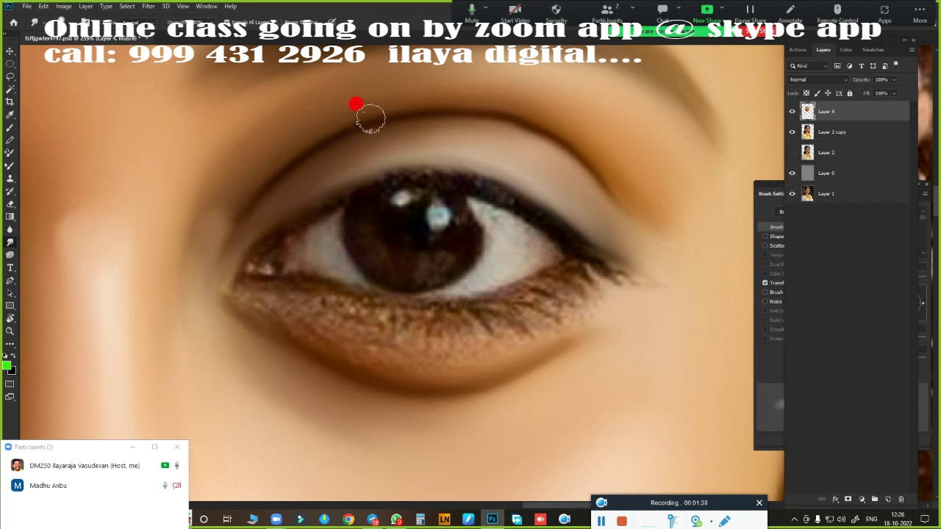
- Paint out the lower lashes, glitter speckles and skin streaks under the eye
left_click_drag(489, 363, 461, 276)
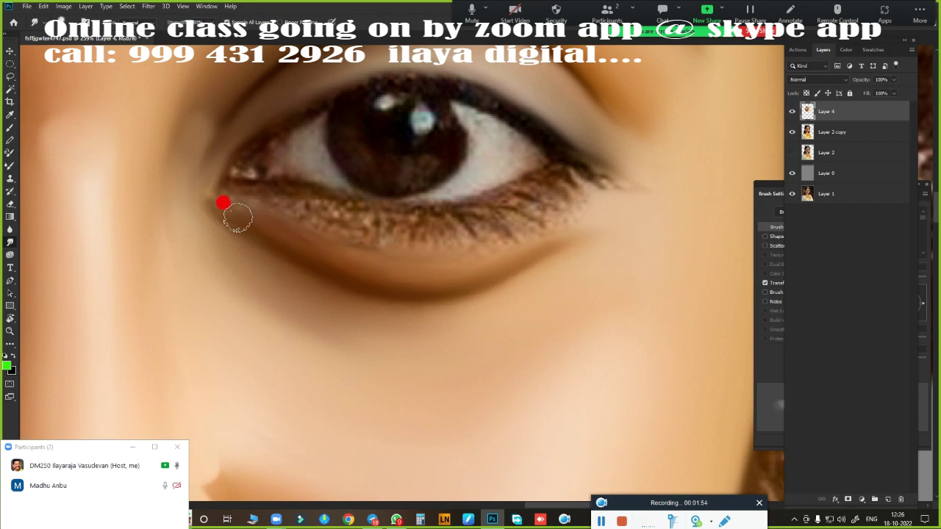
mouse_move(592, 193)
left_mouse_down()
mouse_move(574, 187)
mouse_move(546, 212)
mouse_move(522, 211)
mouse_move(477, 234)
left_mouse_up()
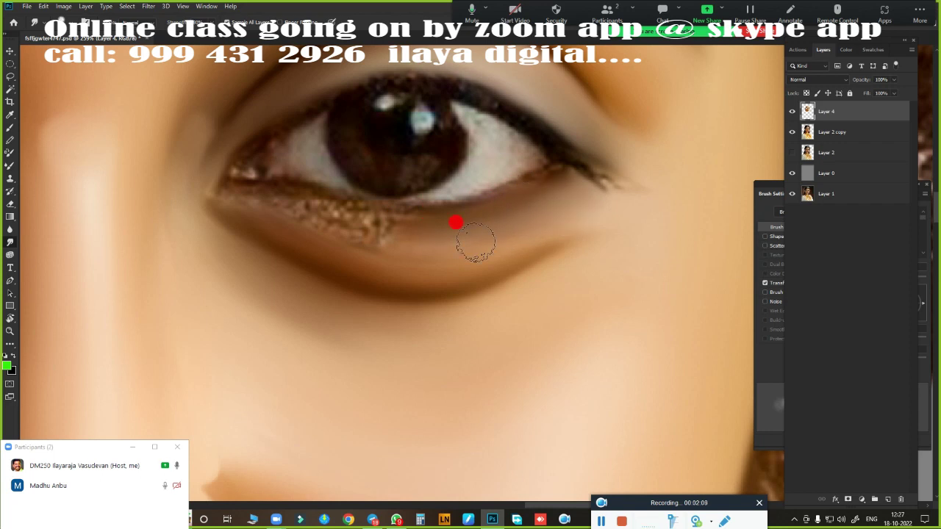
mouse_move(240, 202)
left_mouse_down()
mouse_move(447, 214)
mouse_move(338, 213)
mouse_move(438, 242)
mouse_move(305, 230)
left_mouse_up()
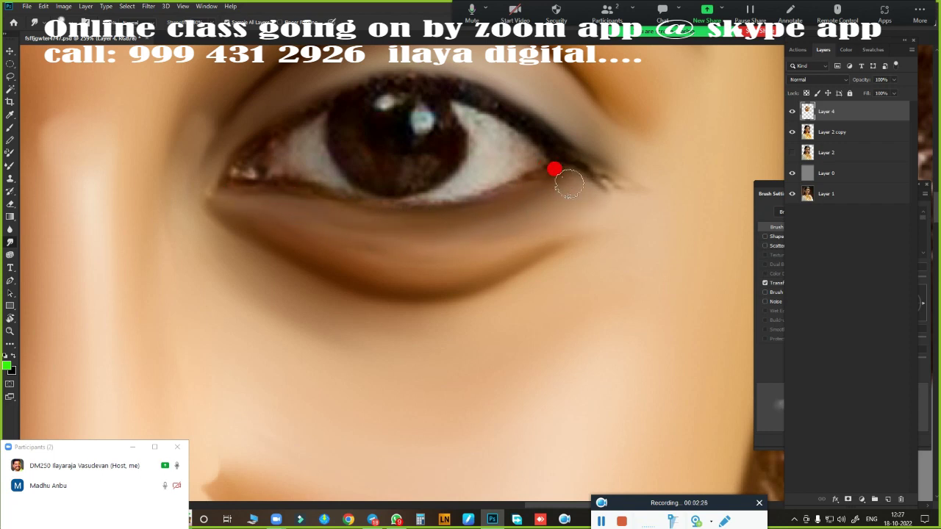
mouse_move(286, 230)
left_mouse_down()
mouse_move(386, 262)
mouse_move(357, 273)
mouse_move(490, 266)
mouse_move(424, 242)
mouse_move(468, 248)
mouse_move(551, 193)
mouse_move(528, 241)
mouse_move(383, 217)
mouse_move(359, 256)
mouse_move(218, 194)
left_mouse_up()
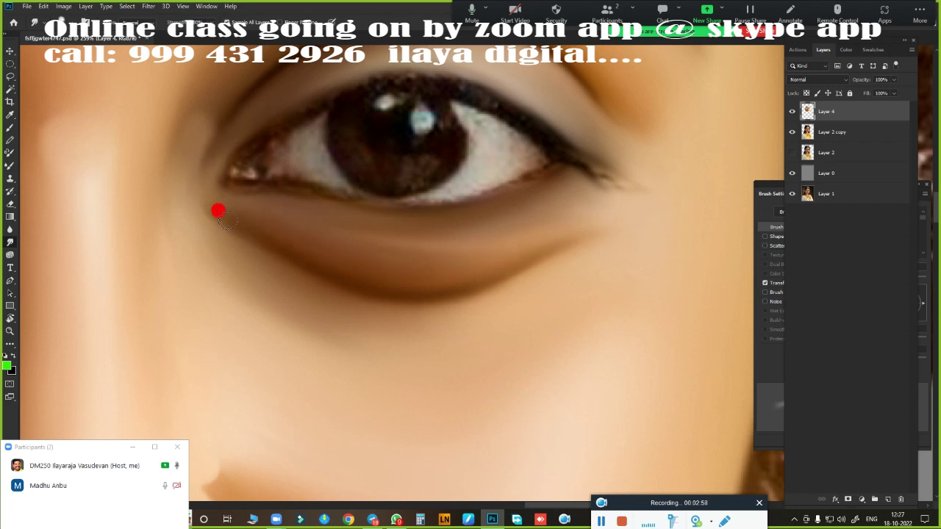
scroll(435, 227, "down", 5)
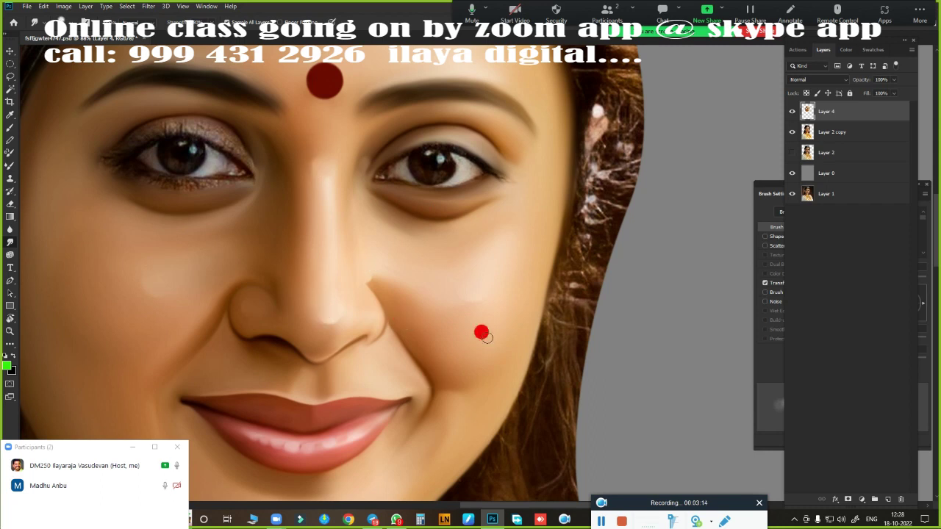
scroll(400, 242, "up", 2)
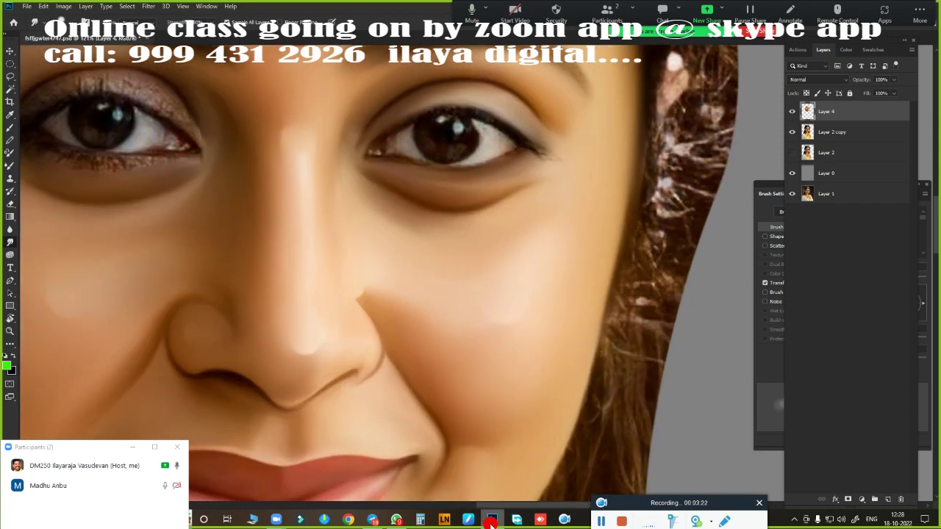
- View the wedding photo full size in the WhatsApp chat
left_click(416, 524)
scroll(456, 147, "up", 5)
scroll(484, 174, "up", 5)
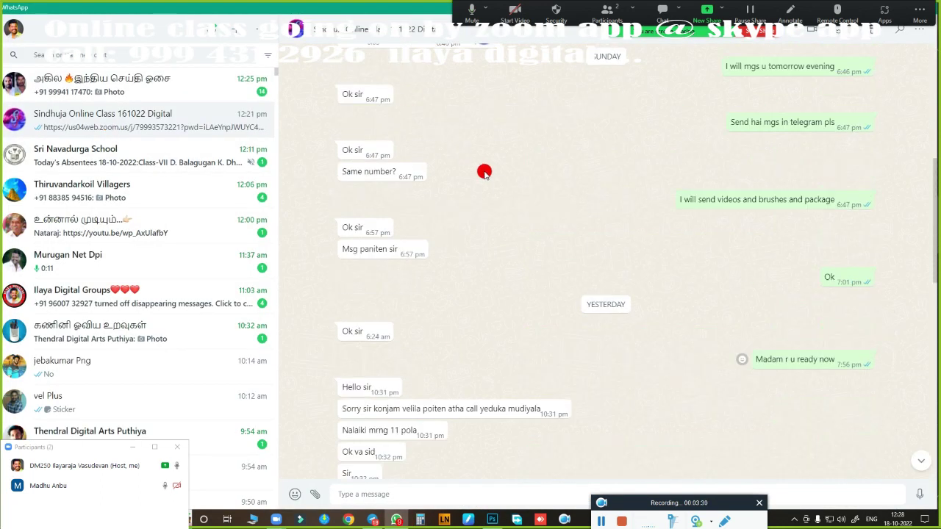
scroll(485, 176, "up", 5)
scroll(490, 248, "up", 5)
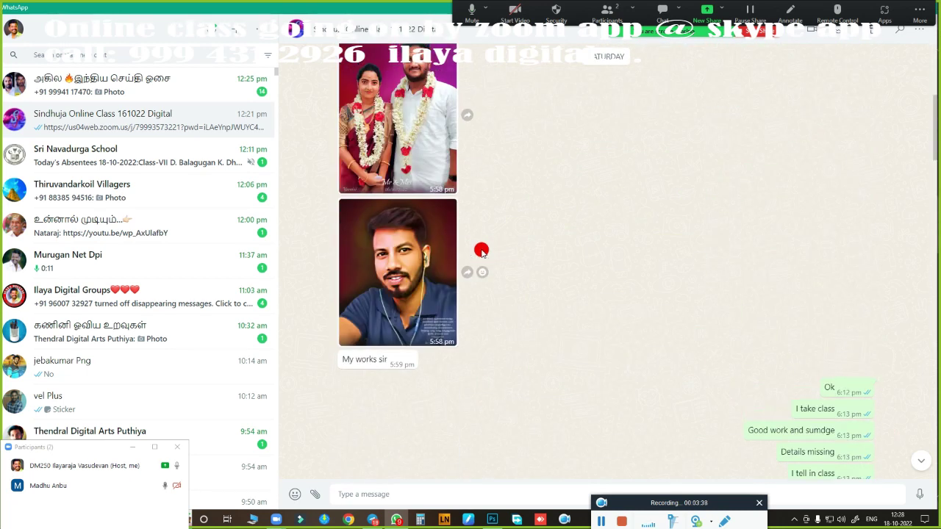
scroll(441, 239, "up", 2)
left_click(402, 228)
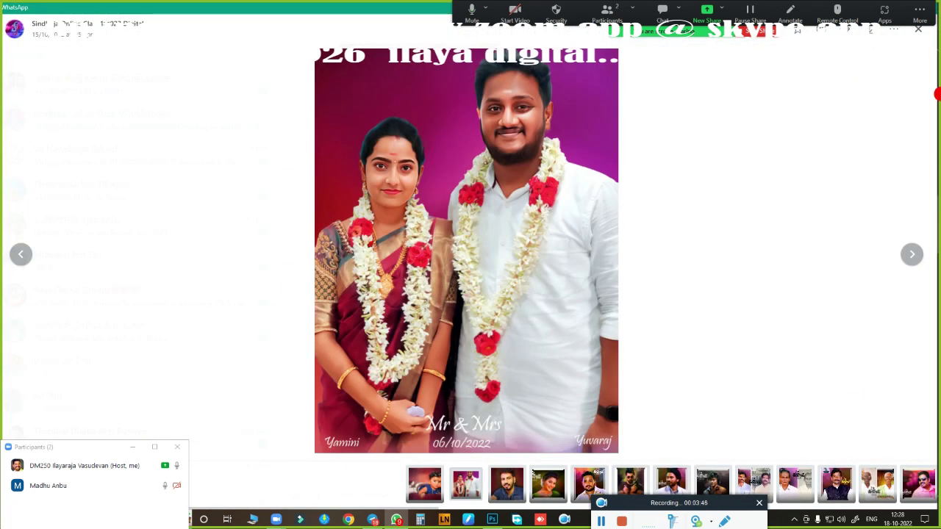
left_click(881, 7)
- Open the WhatsApp wedding image in Photoshop via File > Open
left_click(24, 5)
left_click(33, 30)
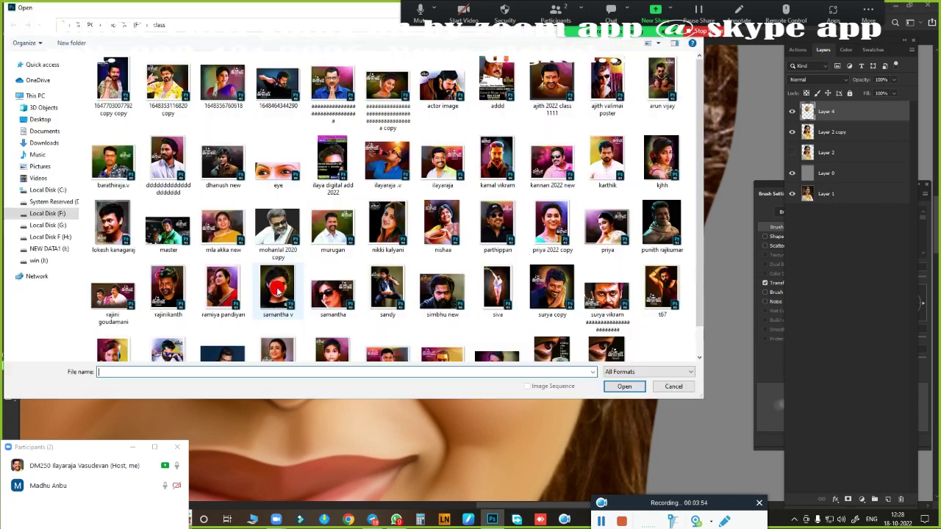
left_click(503, 158)
left_click(624, 386)
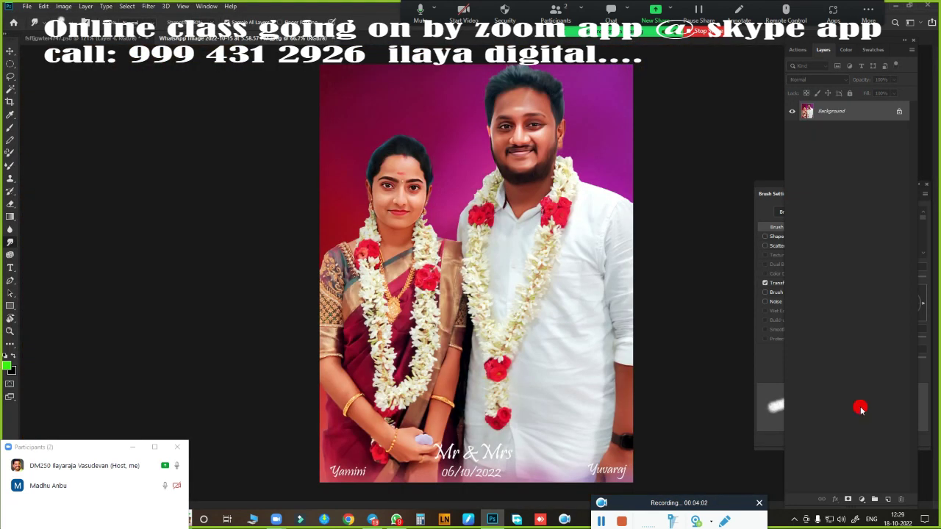
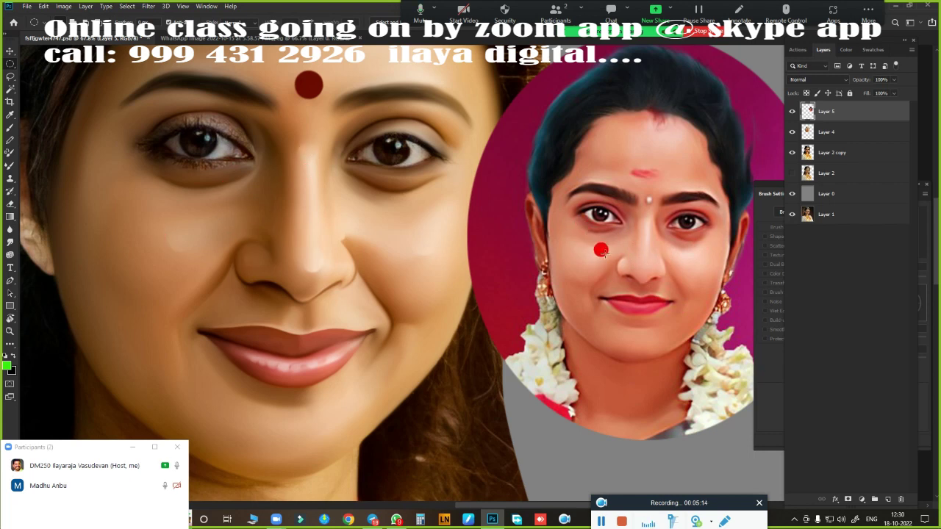
- Shift the circular reference portrait with the Move tool, then delete its layer
key("v")
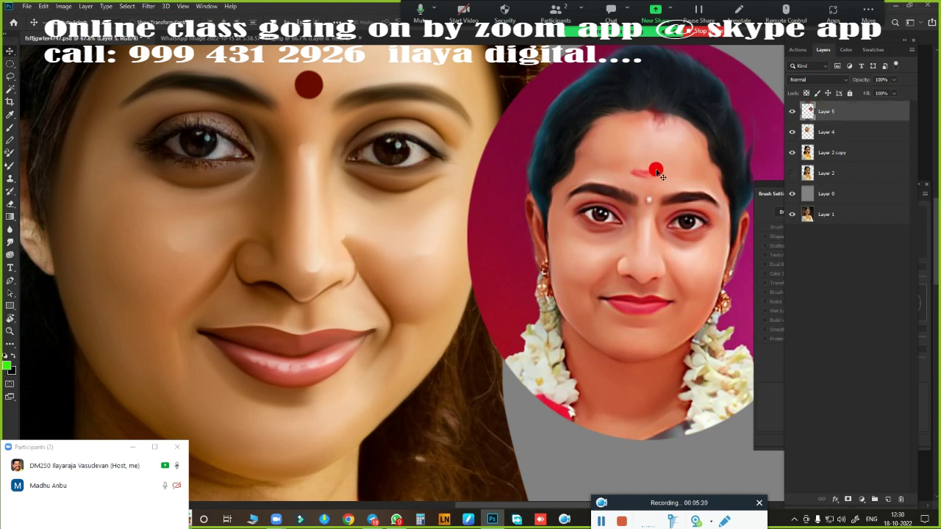
left_click_drag(687, 274, 639, 247)
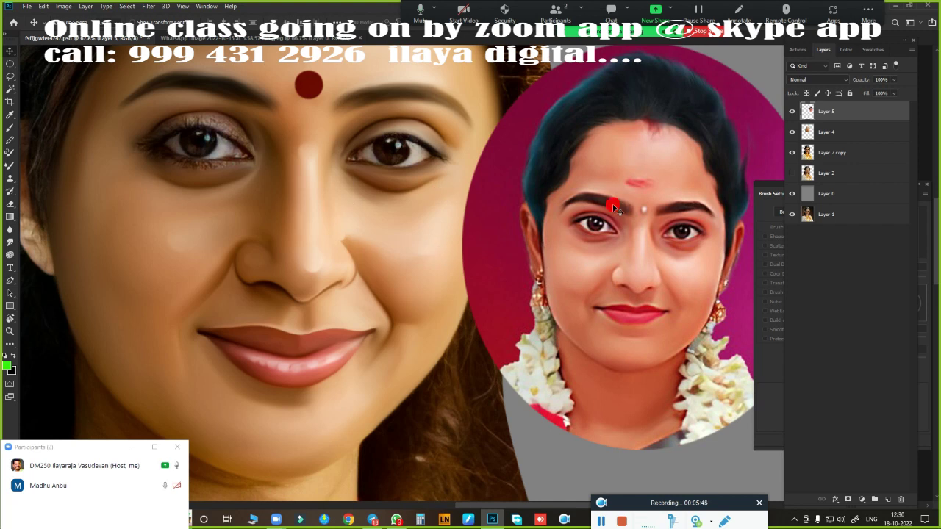
scroll(641, 327, "up", 3)
scroll(676, 332, "down", 2)
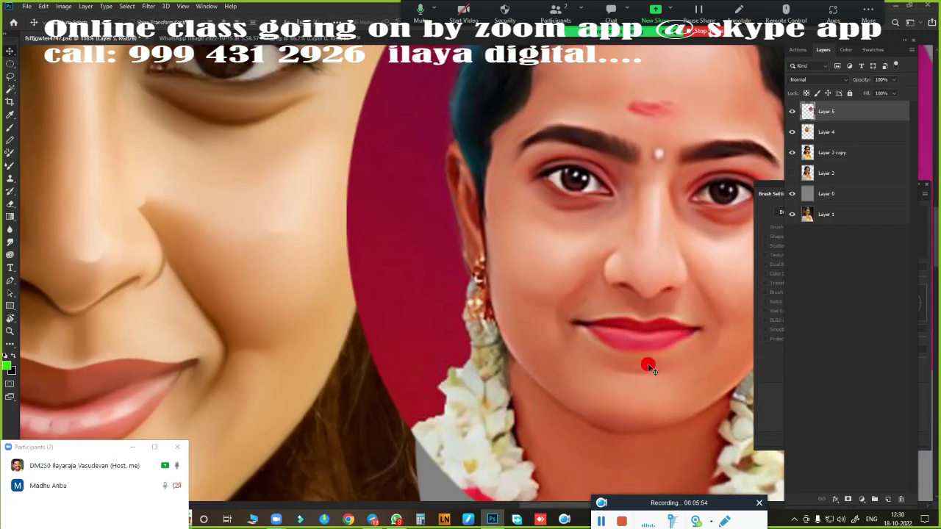
scroll(644, 361, "up", 2)
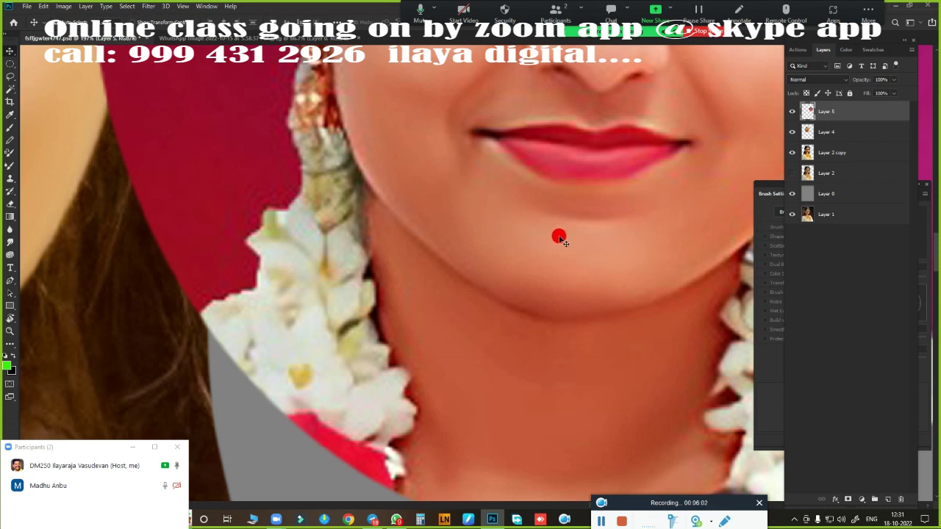
scroll(558, 237, "down", 2)
scroll(588, 228, "up", 2)
scroll(470, 182, "down", 2)
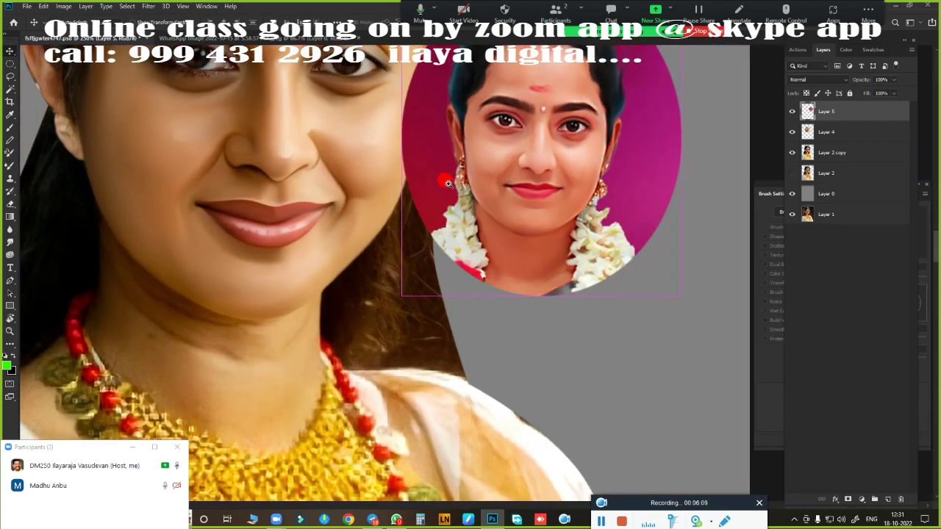
scroll(478, 190, "up", 1)
scroll(581, 254, "down", 2)
key("Delete")
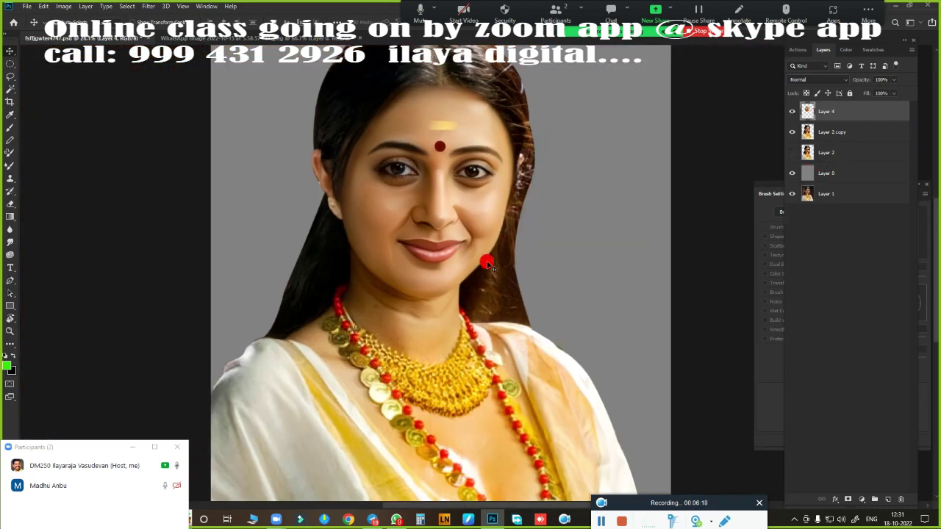
scroll(431, 181, "up", 2)
scroll(560, 294, "up", 2)
key("b")
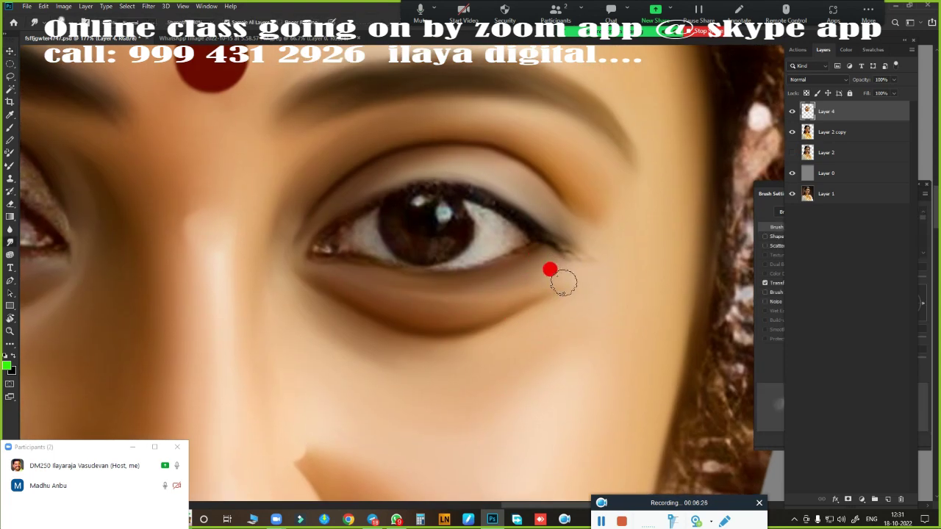
left_click(792, 111)
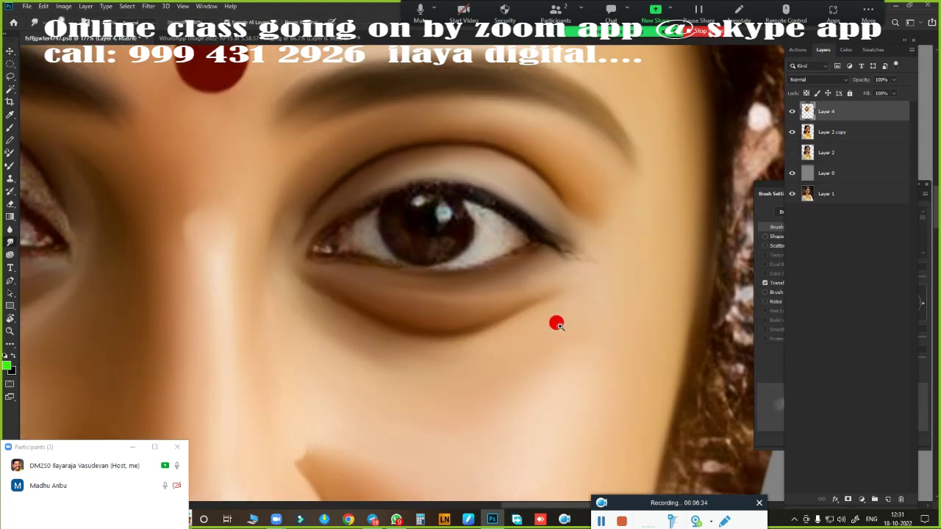
scroll(556, 321, "down", 5)
left_click(791, 111)
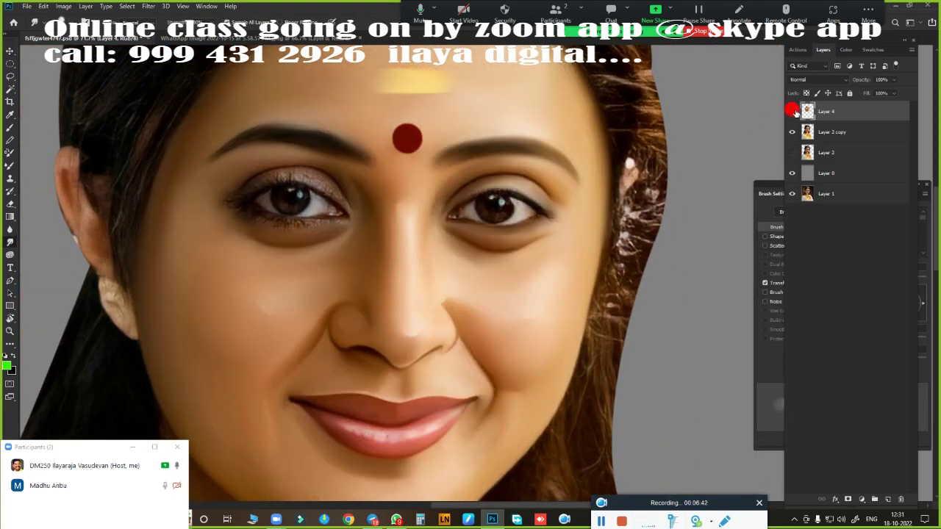
scroll(554, 260, "up", 3)
scroll(573, 191, "up", 2)
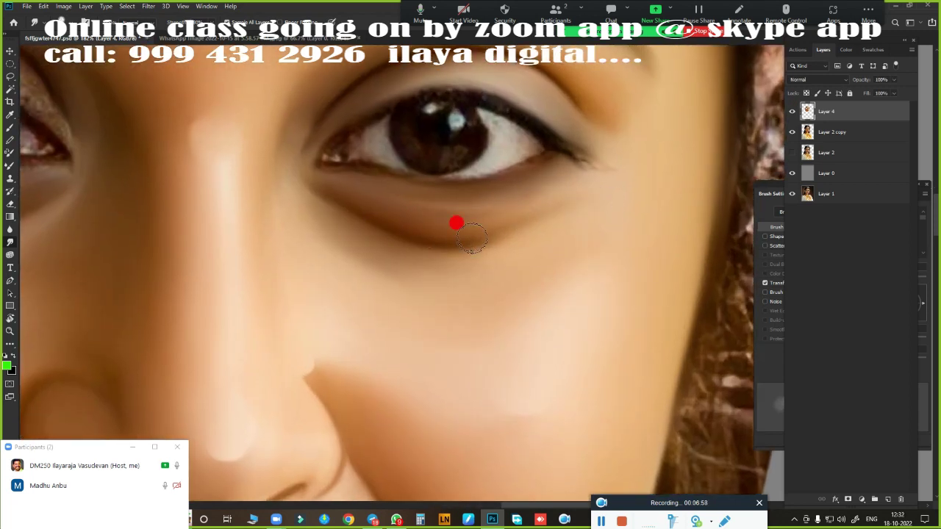
scroll(536, 273, "down", 1)
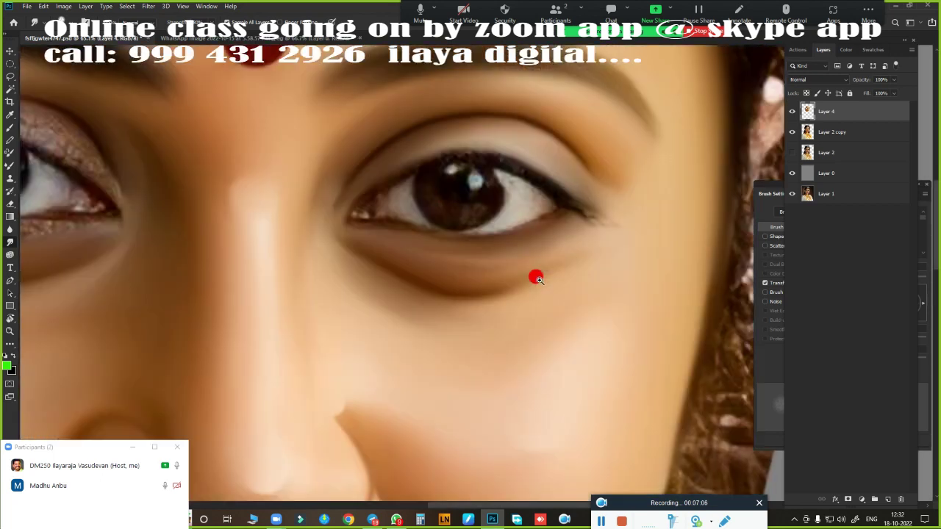
scroll(588, 212, "up", 2)
scroll(541, 275, "down", 3)
scroll(561, 283, "up", 4)
scroll(561, 283, "down", 1)
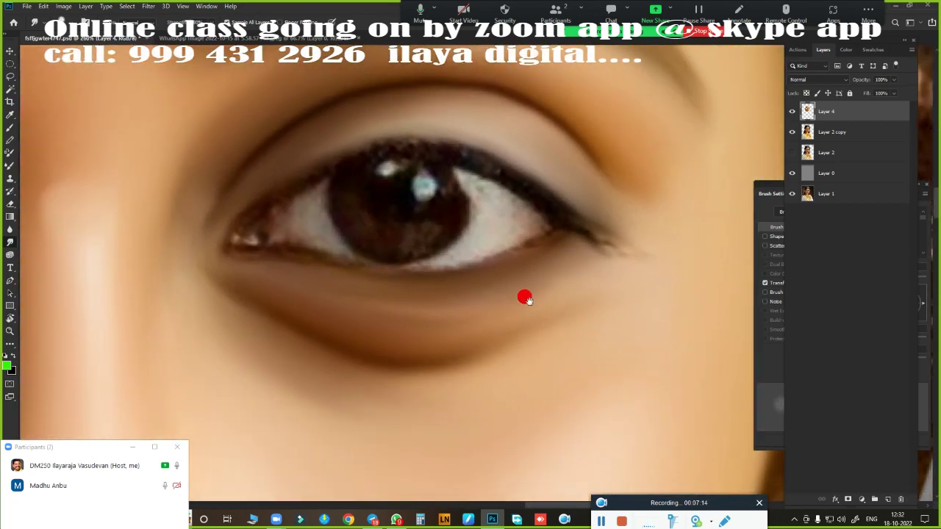
left_click(791, 111)
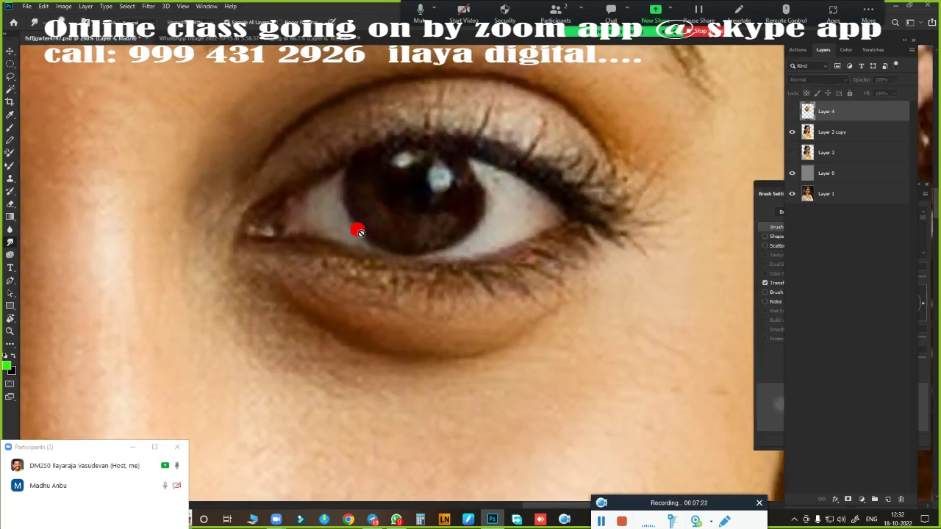
left_click(792, 111)
scroll(532, 218, "up", 2)
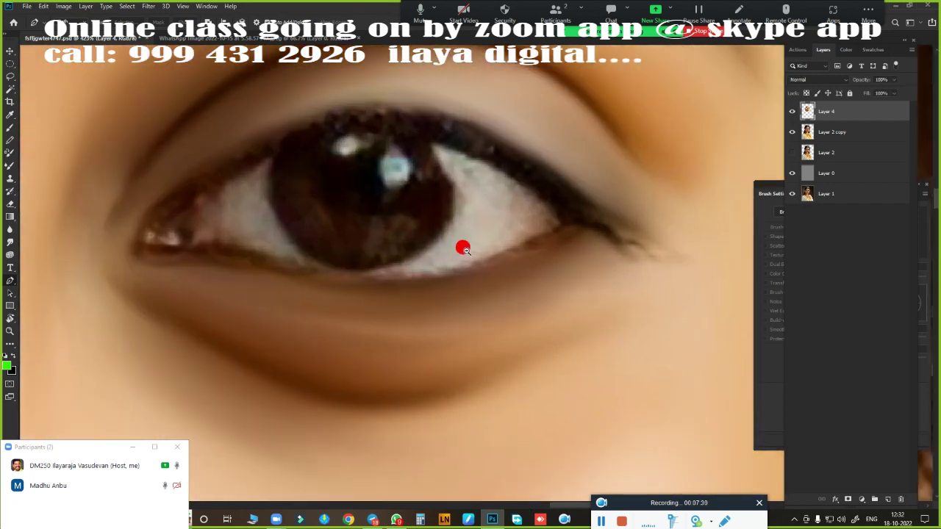
scroll(462, 245, "down", 1)
left_click(9, 64)
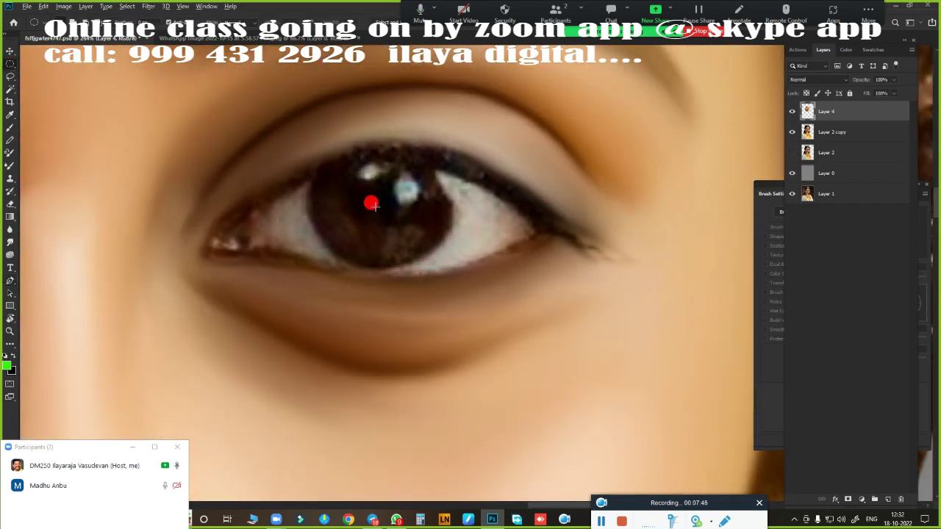
- Draw an elliptical marquee selection fitted closely around the iris
left_click_drag(372, 204, 440, 292)
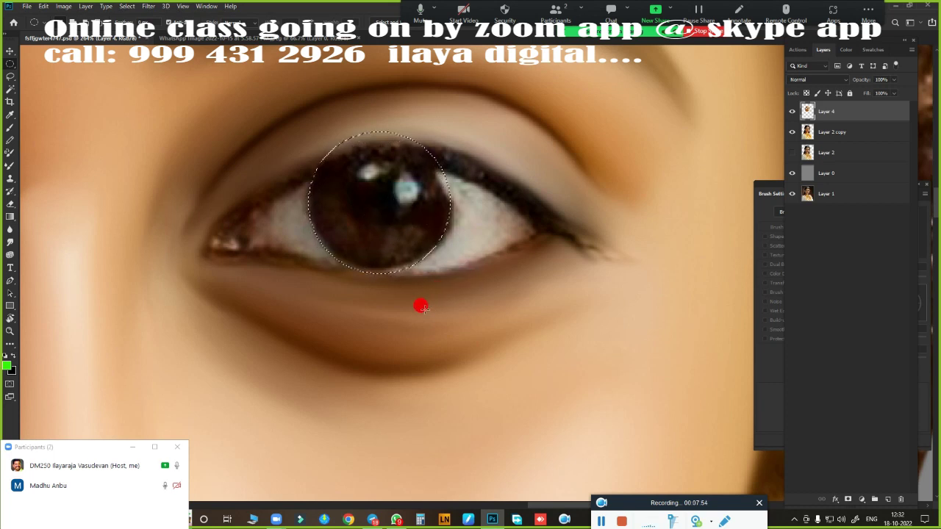
key("ctrl+d")
key("b")
key("j")
left_click(9, 64)
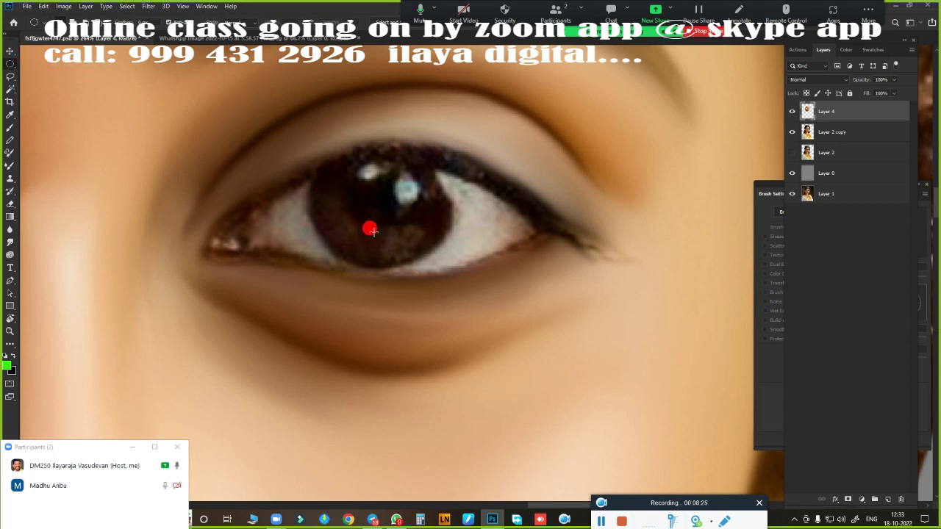
left_click_drag(373, 202, 445, 263)
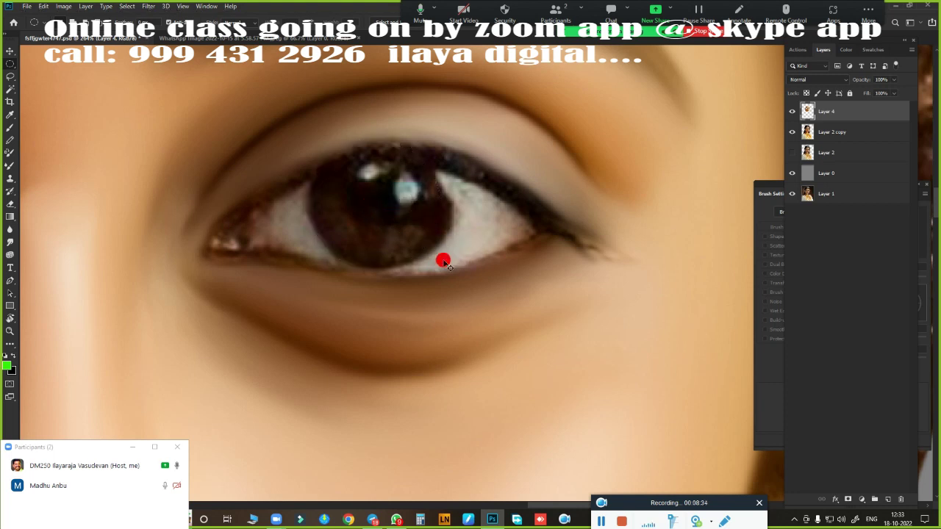
mouse_move(375, 209)
left_mouse_down()
mouse_move(470, 346)
mouse_move(360, 199)
mouse_move(450, 293)
left_mouse_up()
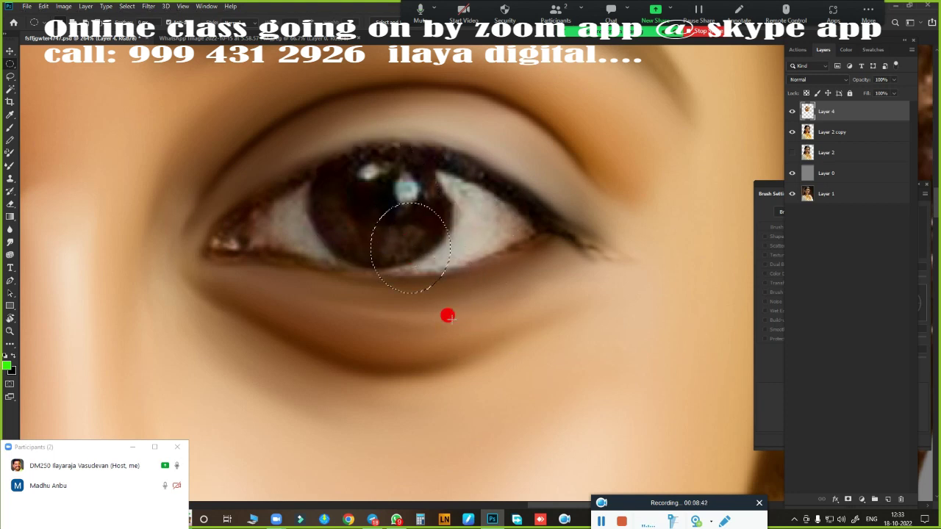
left_click_drag(369, 199, 451, 331)
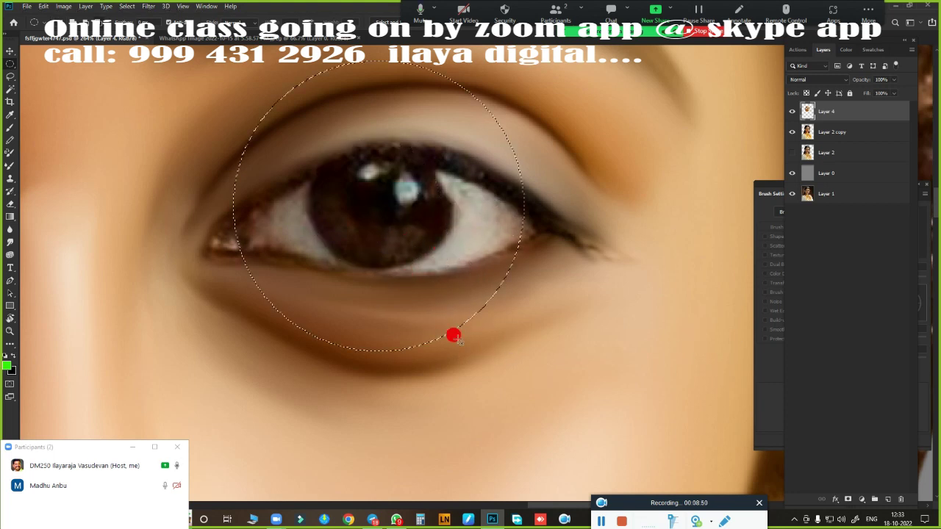
left_click(534, 294)
left_click_drag(375, 204, 446, 291)
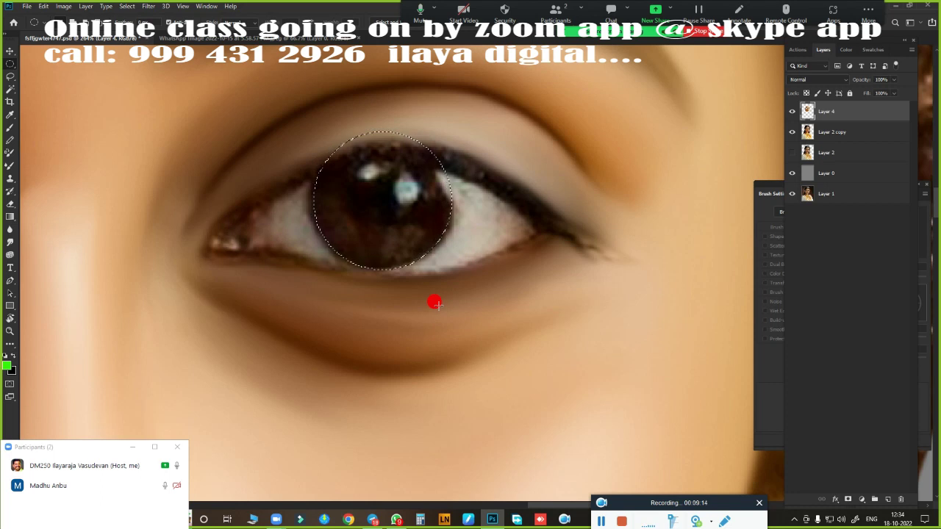
- Feather the iris selection, brush it solid black, and add a new layer
key("shift+F6")
key("Return")
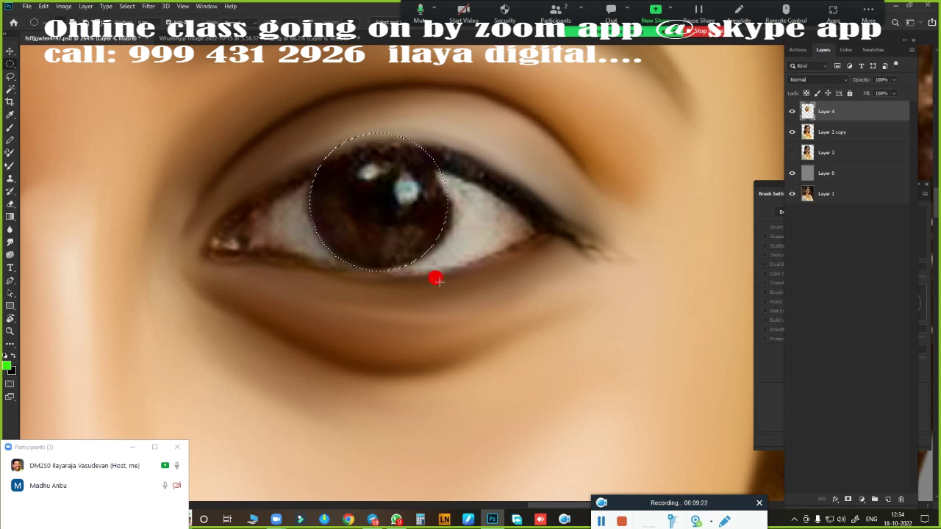
key("b")
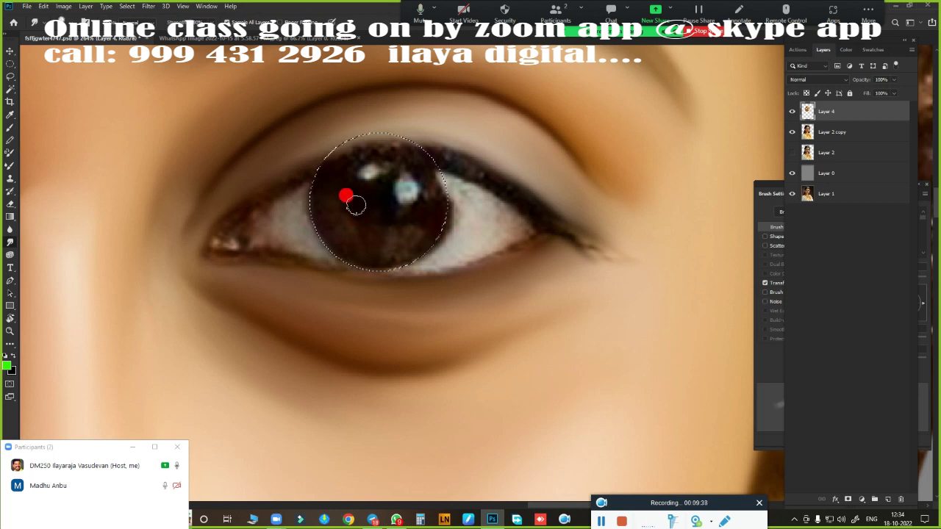
mouse_move(381, 208)
left_mouse_down()
mouse_move(314, 221)
mouse_move(426, 179)
mouse_move(359, 204)
mouse_move(430, 191)
mouse_move(360, 188)
mouse_move(383, 177)
left_mouse_up()
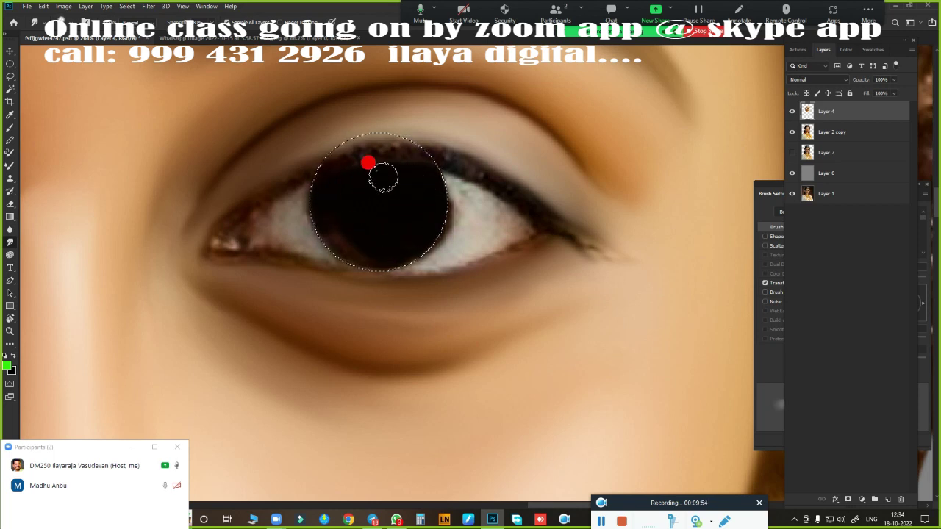
left_click_drag(349, 249, 358, 187)
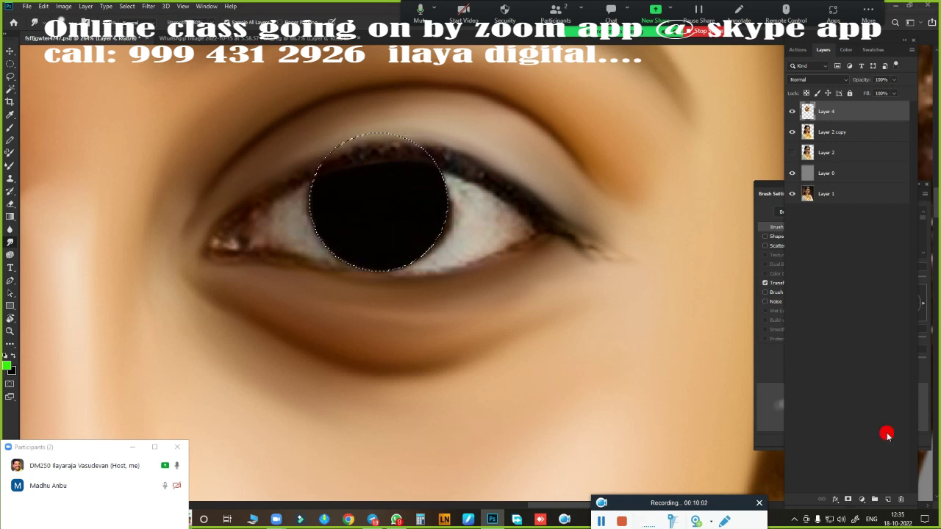
left_click(888, 499)
- Add two pale catchlights to the pupil and brighten the eye white on both sides
left_click(792, 131)
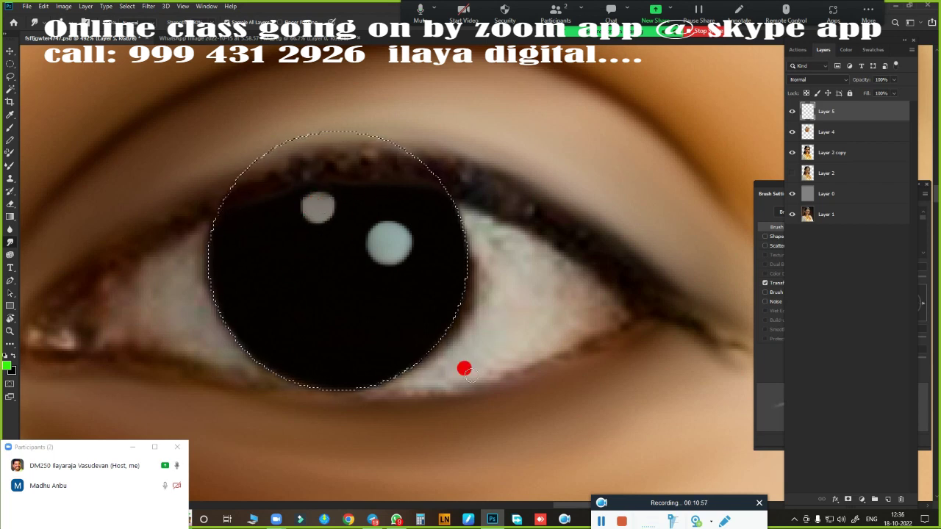
scroll(543, 369, "down", 5)
scroll(537, 278, "up", 2)
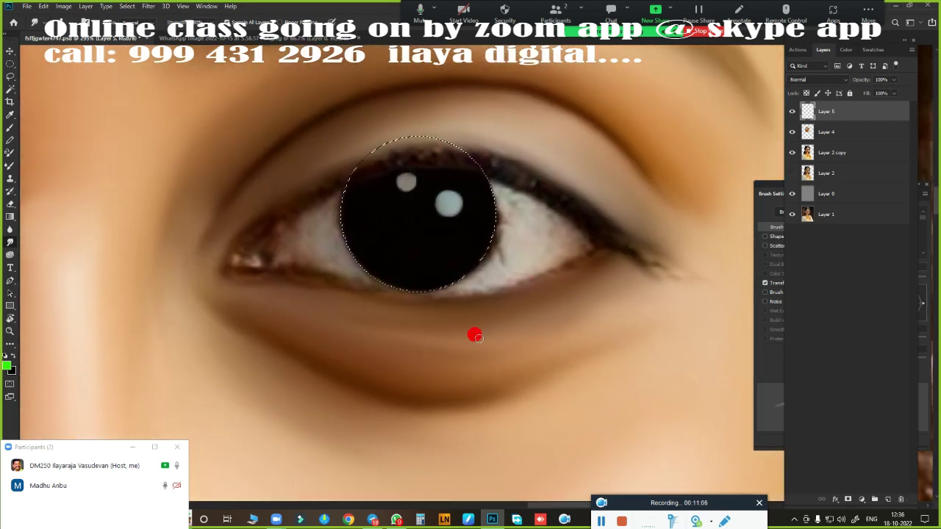
mouse_move(513, 206)
left_mouse_down()
mouse_move(504, 195)
mouse_move(477, 213)
mouse_move(482, 243)
mouse_move(425, 267)
left_mouse_up()
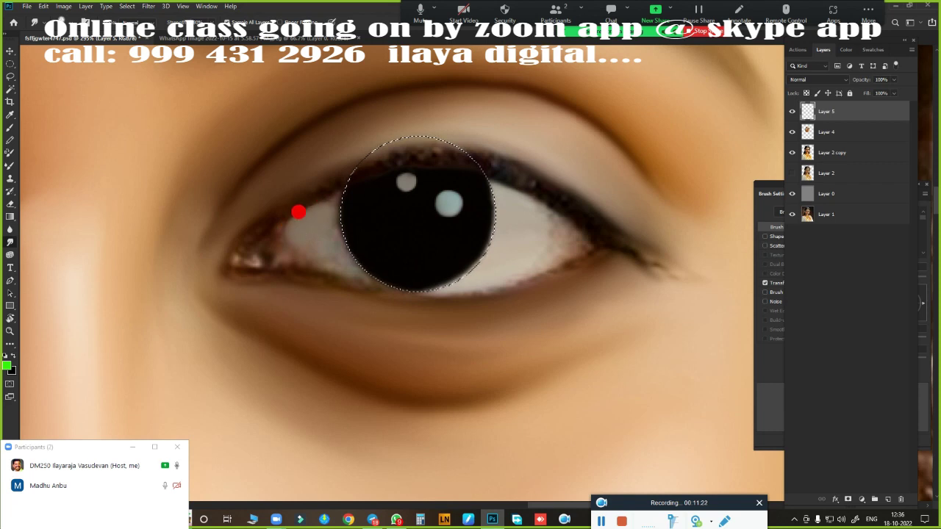
mouse_move(295, 232)
left_mouse_down()
mouse_move(353, 265)
mouse_move(315, 252)
mouse_move(441, 256)
left_mouse_up()
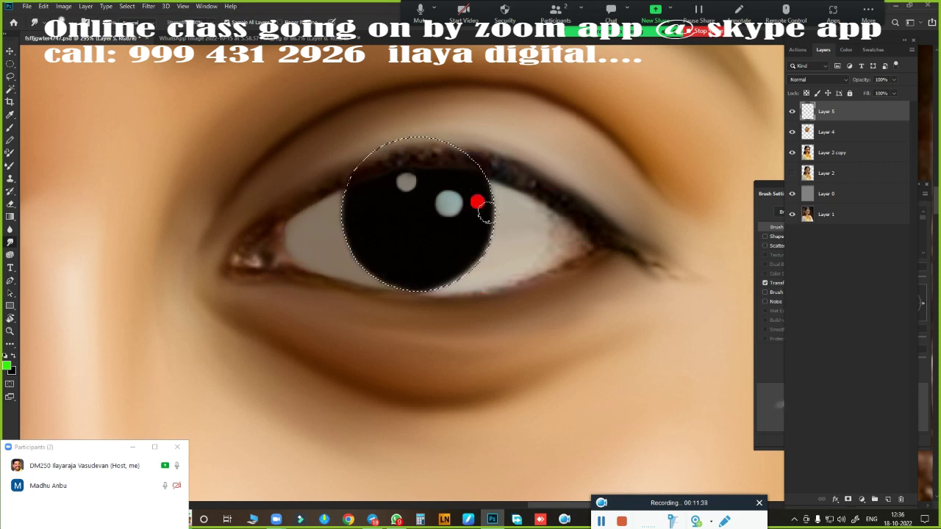
key("ctrl+d")
scroll(493, 319, "down", 3)
- Merge the highlight layer down and hide the painting to reveal the original eye
scroll(554, 451, "up", 1)
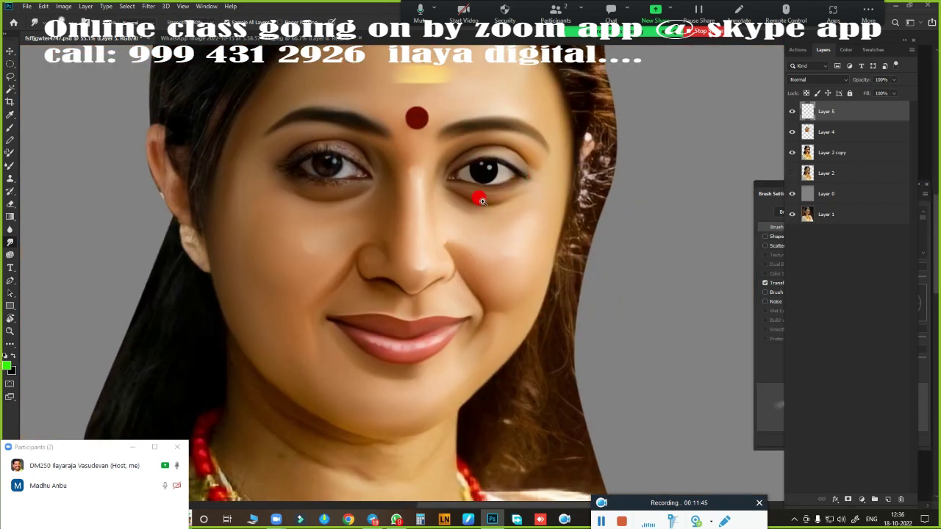
scroll(478, 196, "up", 3)
key("ctrl+e")
left_click(791, 111)
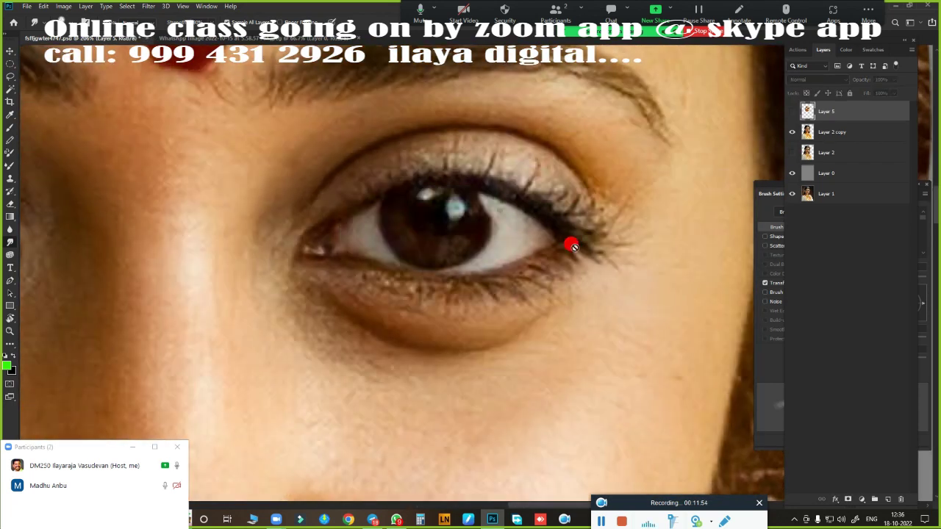
scroll(469, 248, "up", 2)
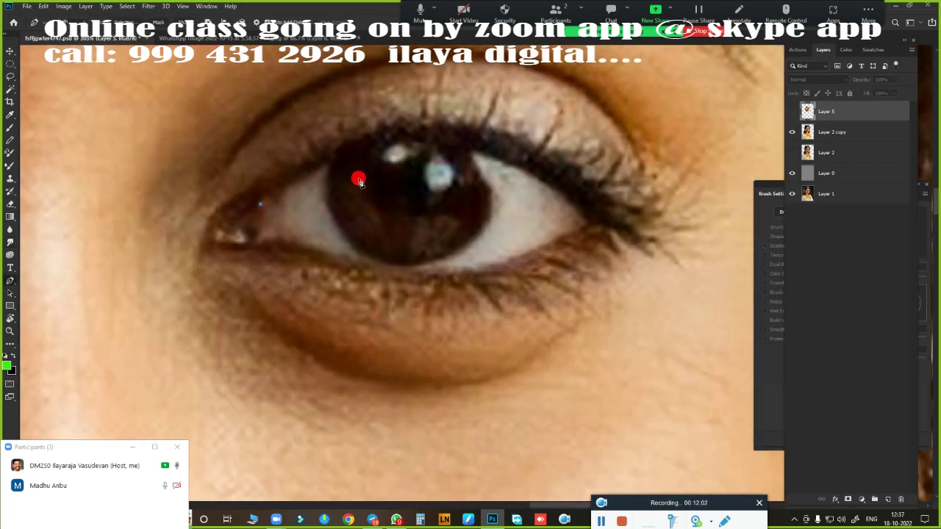
- Trace the eye opening with a curved Pen path along the upper and lower lids
mouse_move(577, 211)
left_mouse_down()
mouse_move(700, 316)
mouse_move(749, 326)
mouse_move(722, 342)
mouse_move(670, 351)
mouse_move(718, 340)
mouse_move(731, 346)
mouse_move(724, 353)
left_mouse_up()
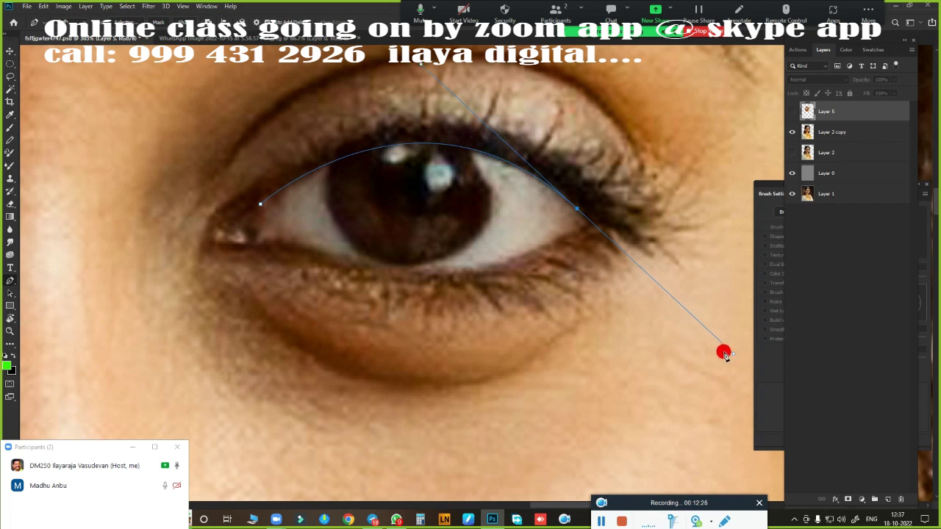
left_click(578, 211, "alt")
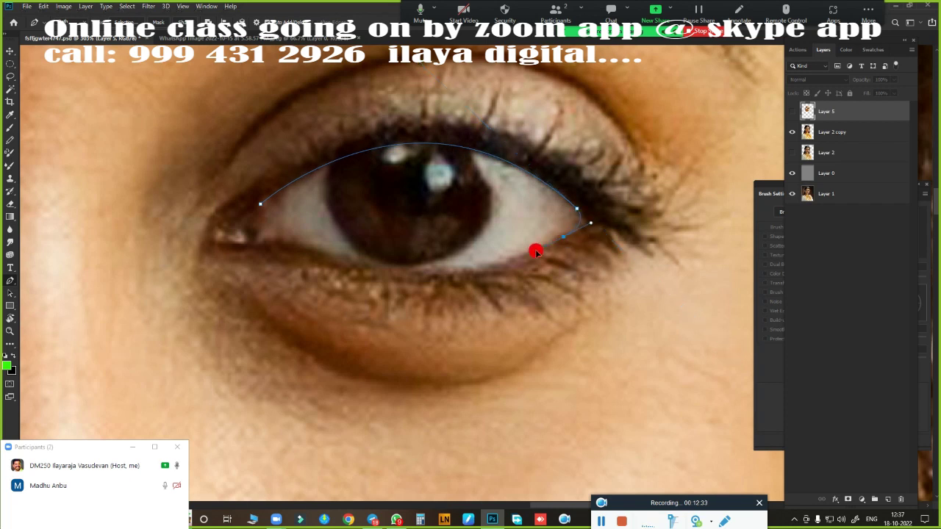
left_click_drag(529, 247, 494, 241)
left_click_drag(291, 247, 155, 182)
key("ctrl+z")
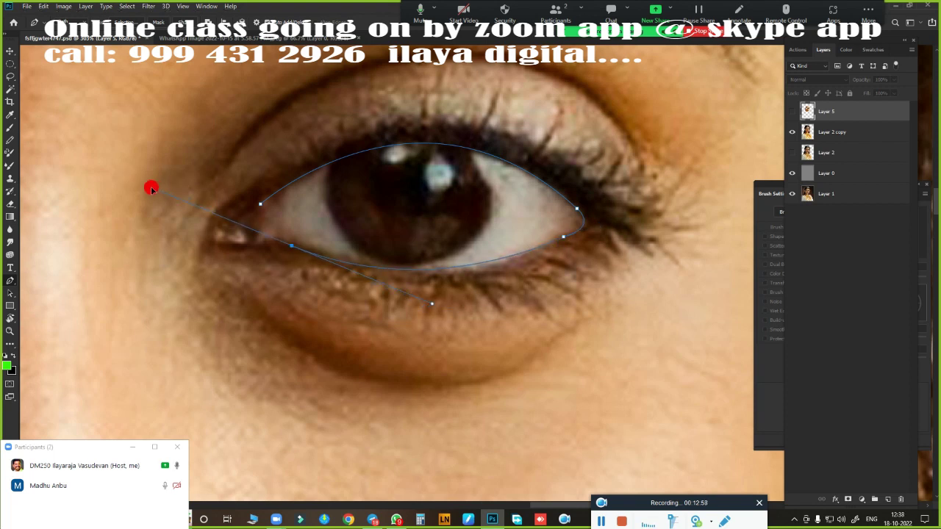
left_click_drag(286, 245, 136, 184)
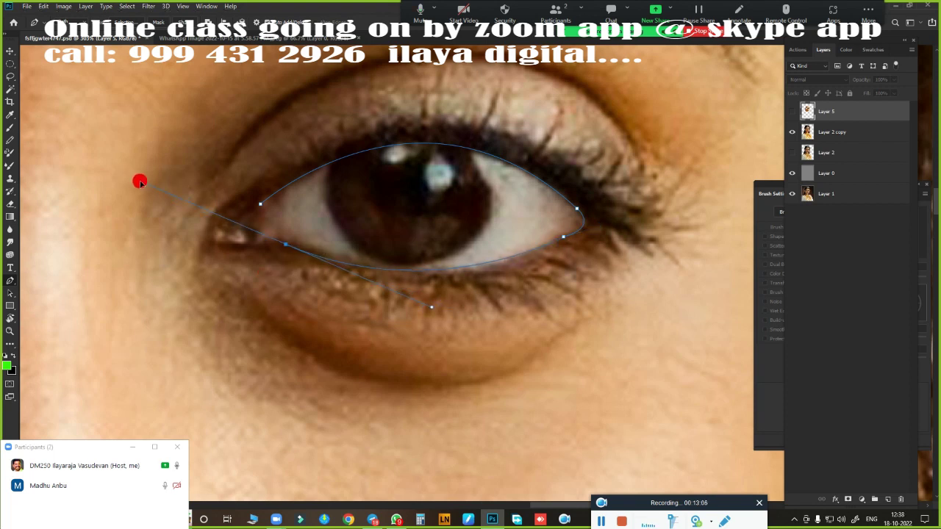
mouse_move(285, 247)
left_mouse_down()
mouse_move(434, 222)
mouse_move(260, 153)
left_mouse_up()
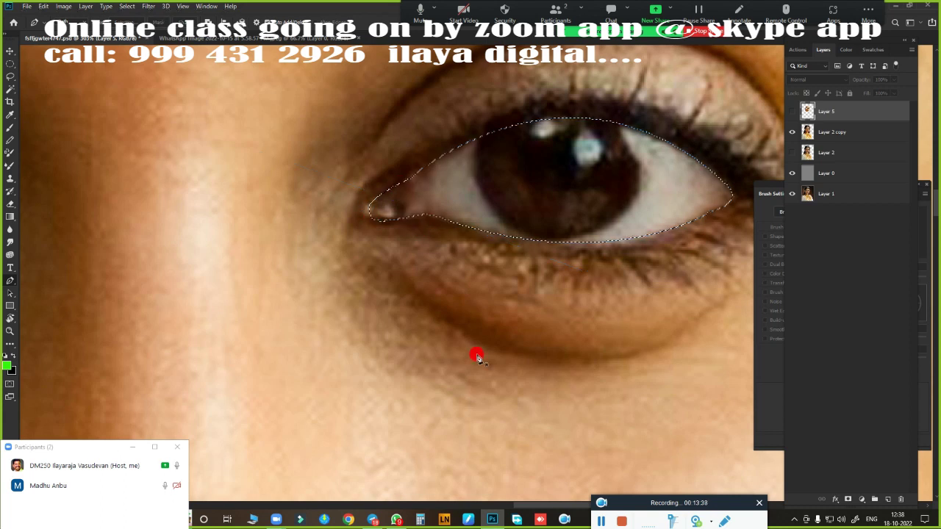
- Load the eye outline as a feathered selection and refine it around the eye white
key("ctrl+Return")
key("shift+F6")
key("Return")
left_click(791, 111)
scroll(460, 282, "up", 1)
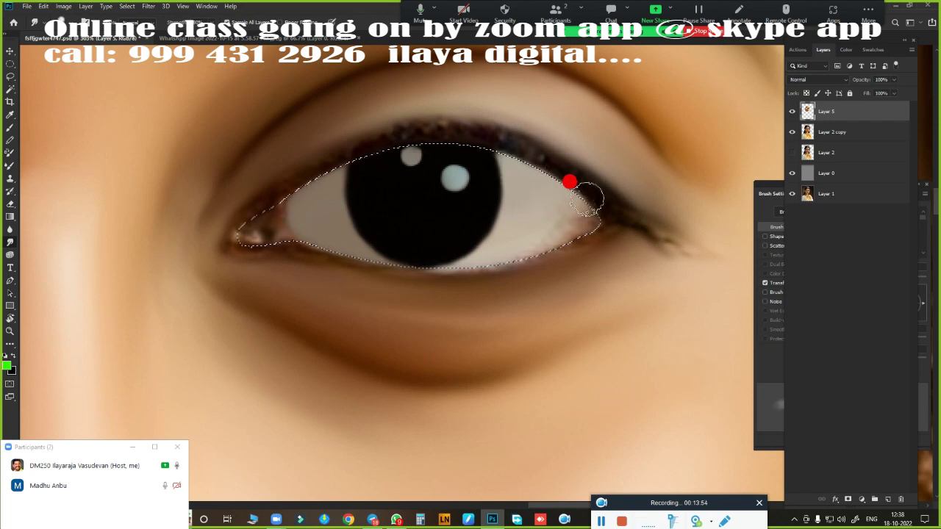
key("ctrl+d")
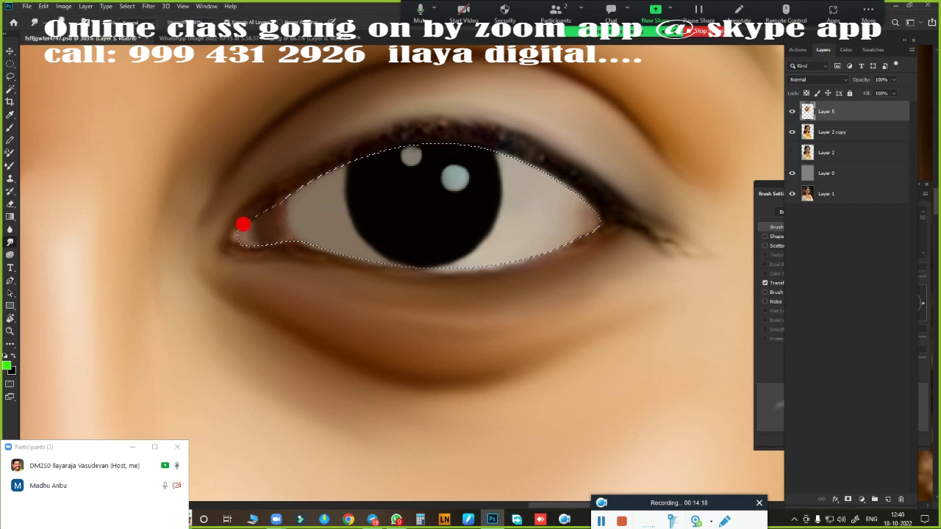
left_click_drag(256, 223, 311, 241)
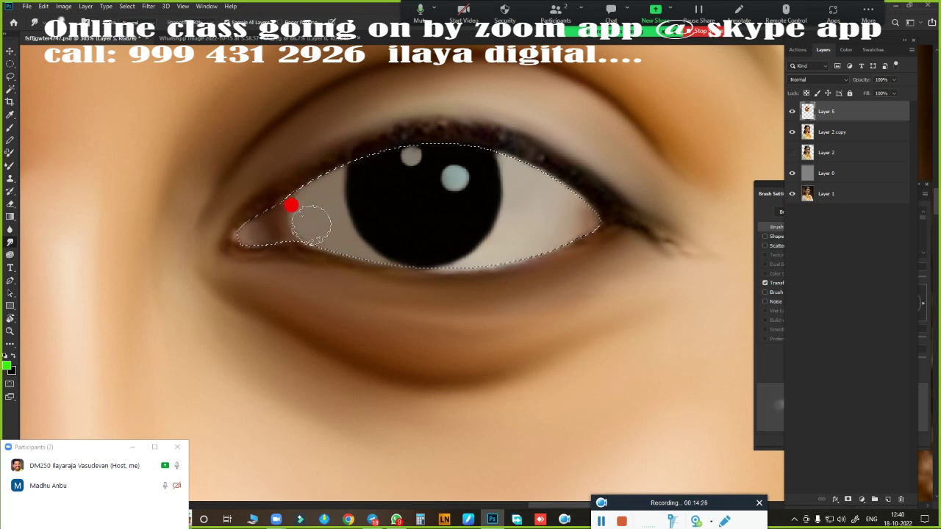
key("shift+F6")
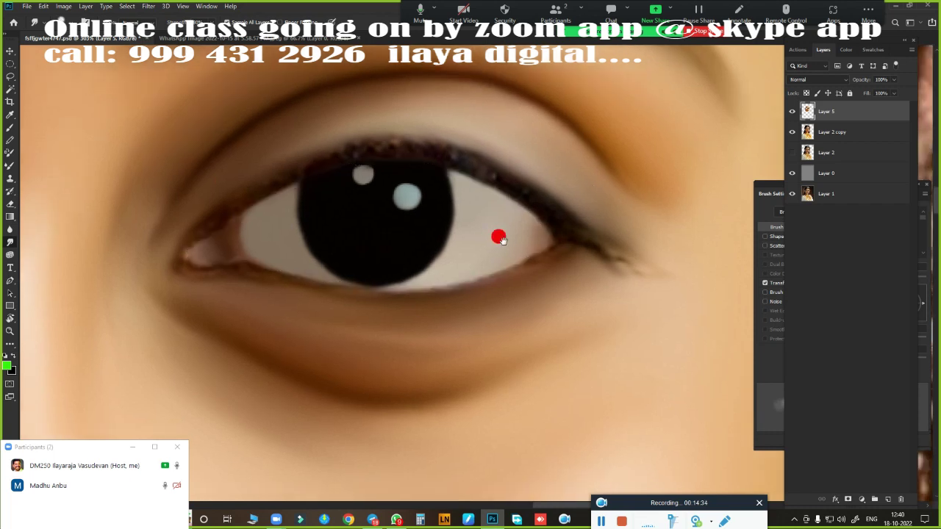
left_click_drag(497, 235, 401, 80)
- Zoom out and set the Mixer Brush to a dark colour
key("v")
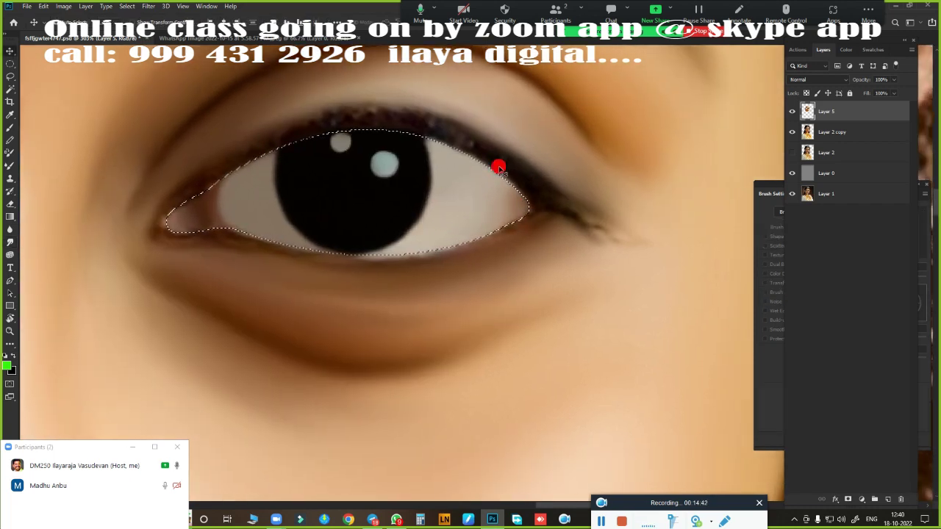
key("ctrl+0")
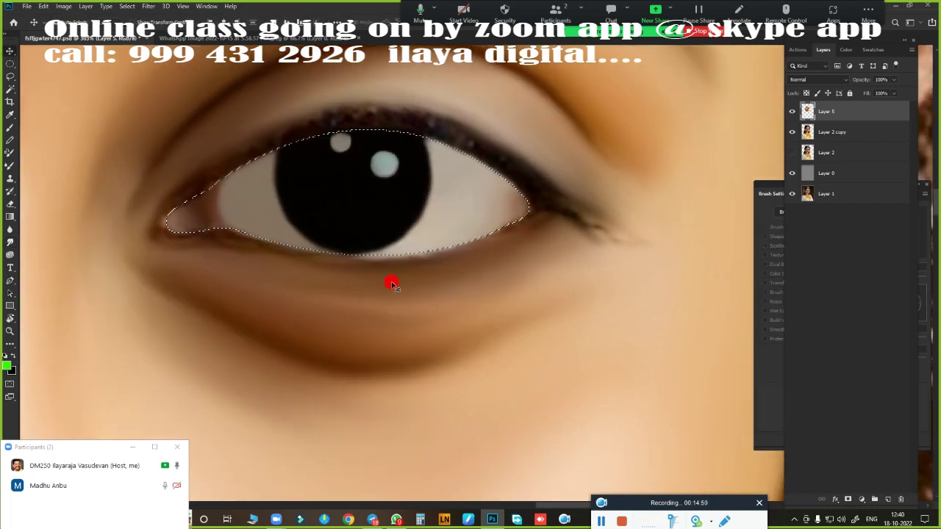
scroll(546, 288, "up", 3)
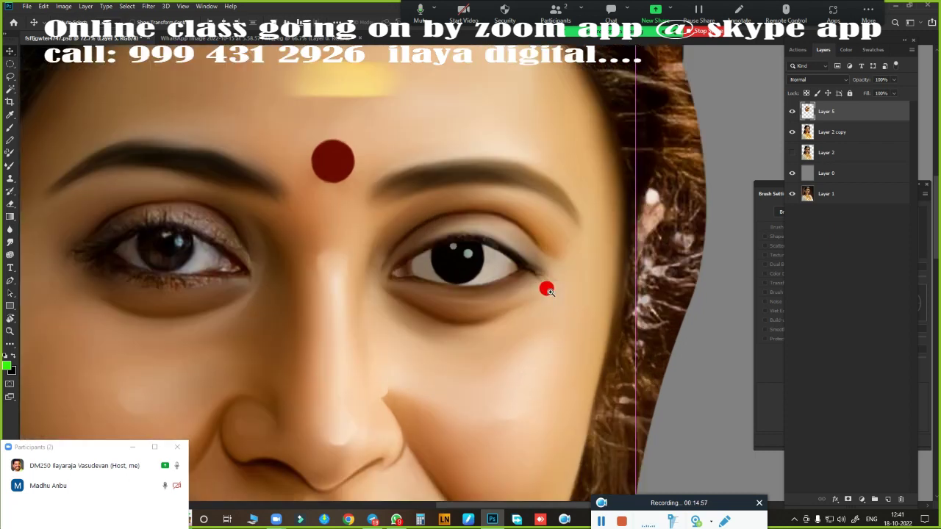
scroll(588, 271, "up", 3)
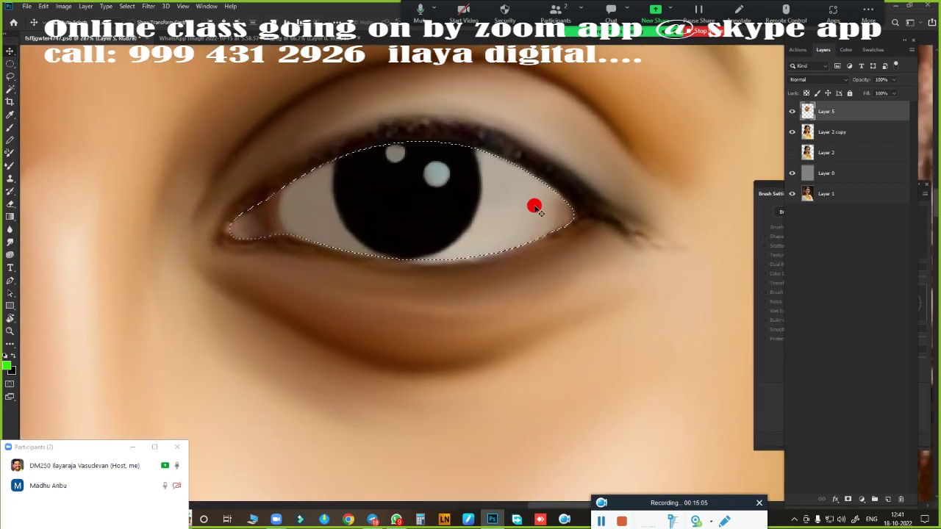
left_click(10, 163)
right_click(249, 247)
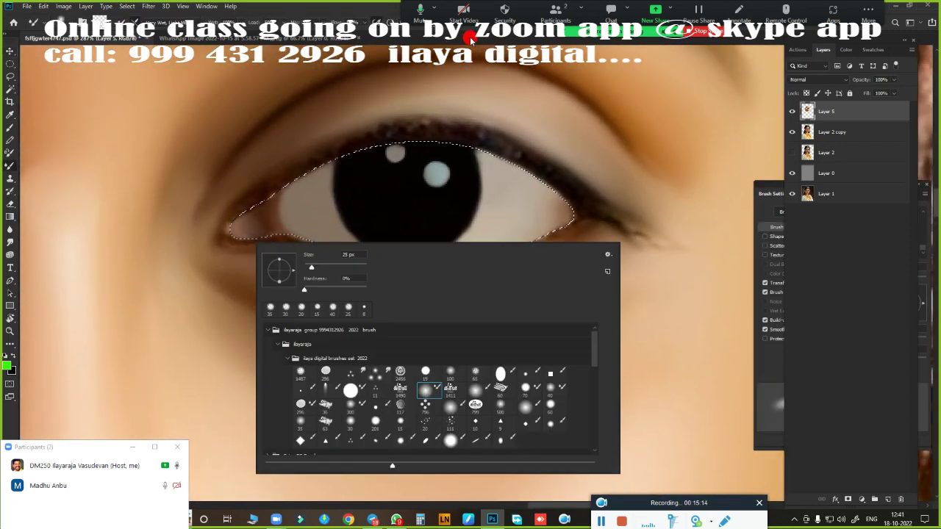
key("Return")
scroll(526, 245, "up", 2)
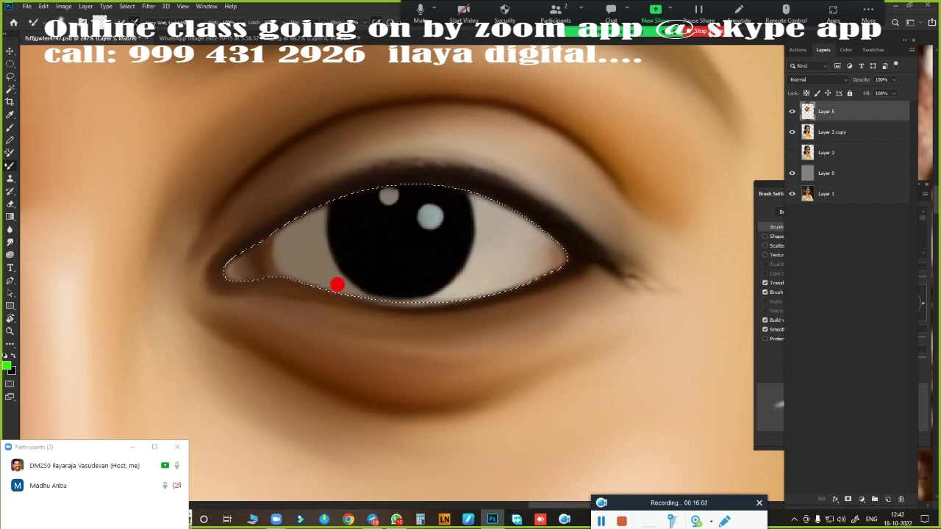
left_click(107, 28)
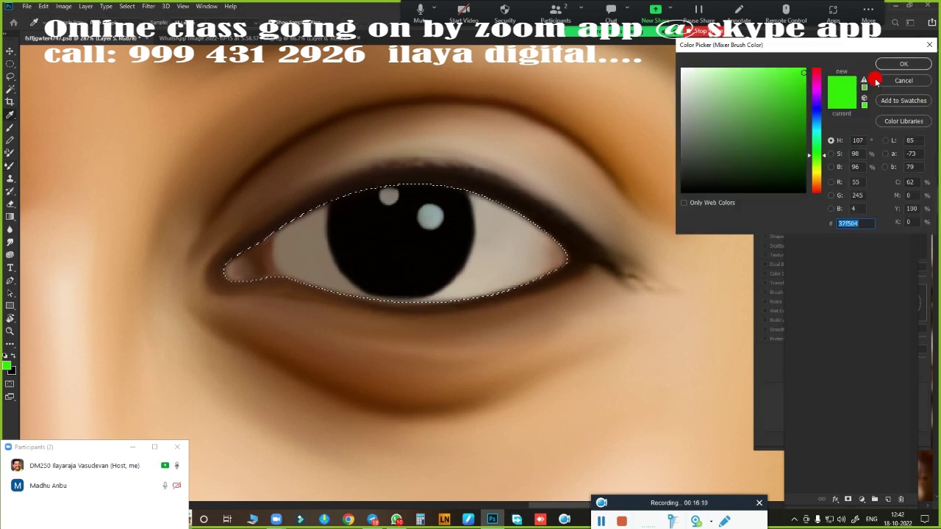
left_click(706, 101)
left_click(903, 64)
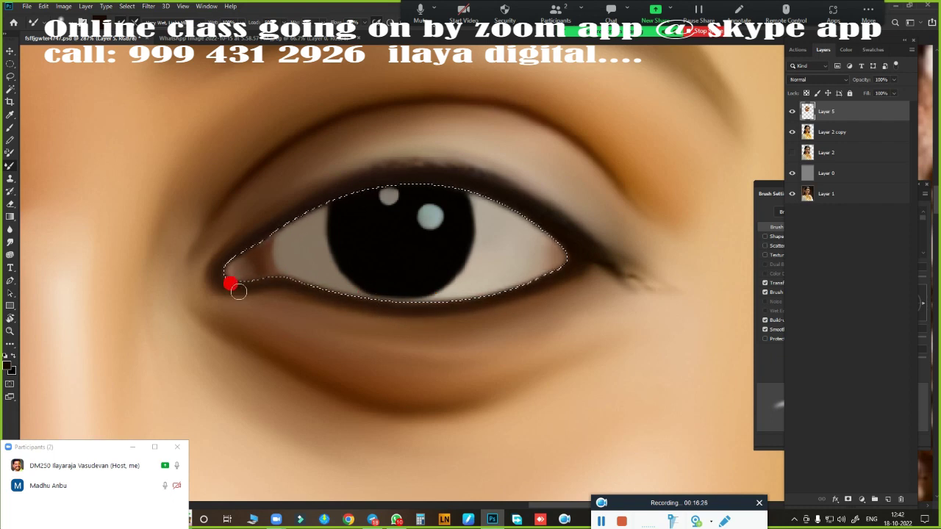
- Hide the painted eye layer and begin a new path along the upper eyelid
scroll(463, 342, "down", 5)
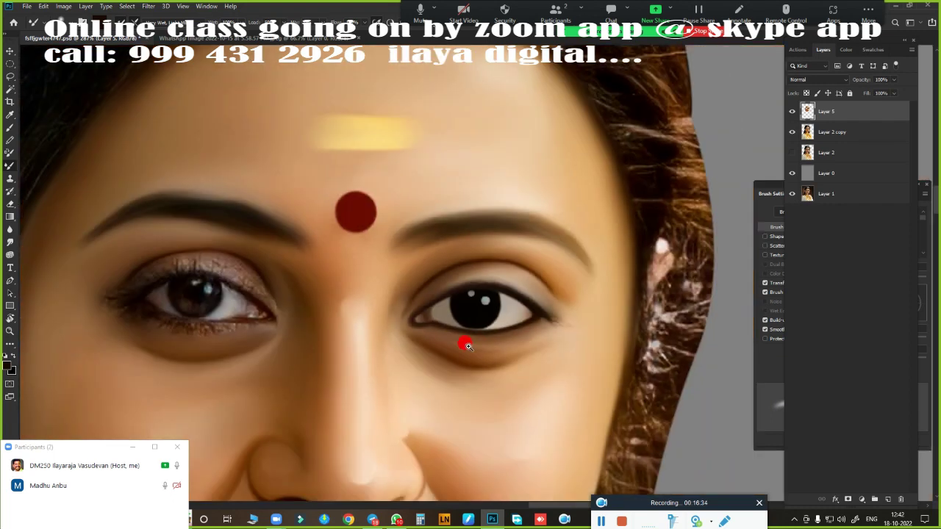
scroll(490, 273, "down", 2)
scroll(470, 236, "up", 7)
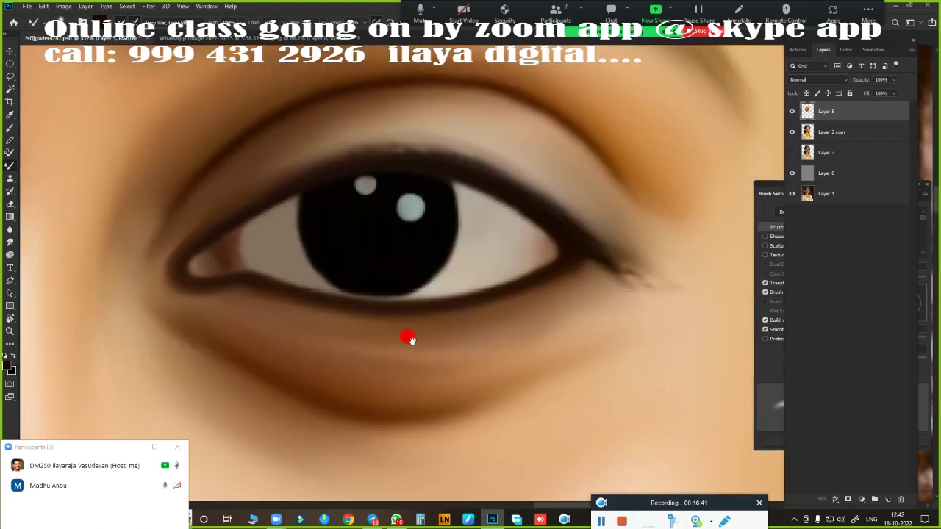
scroll(566, 298, "down", 2)
left_click(791, 111)
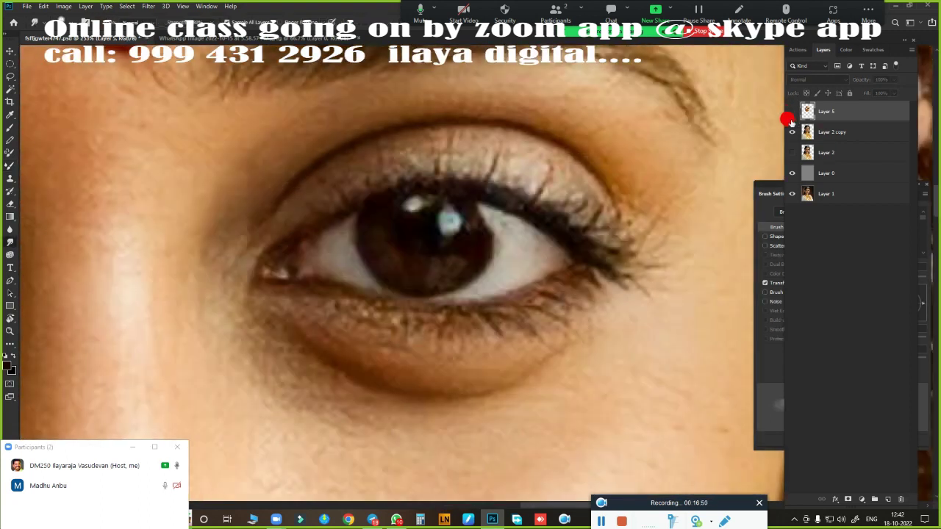
left_click_drag(516, 195, 632, 252)
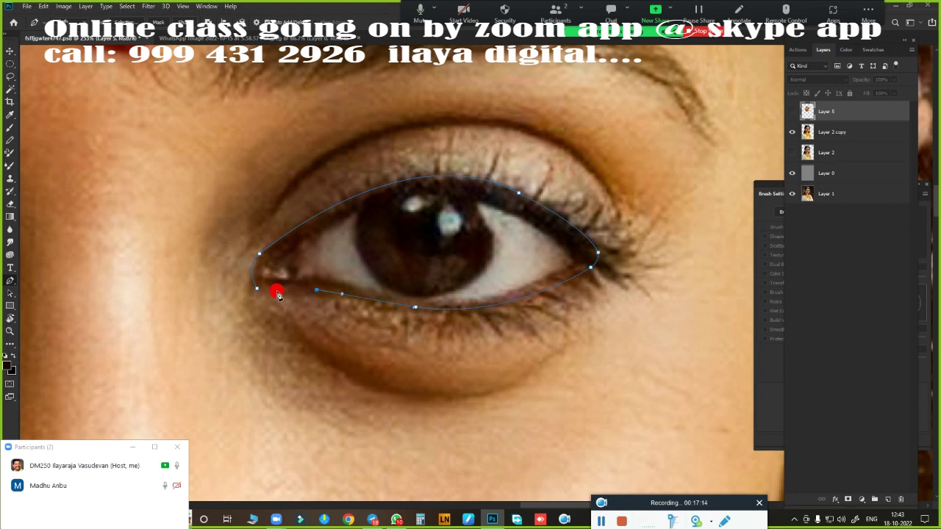
- Load the lid path as a selection and darken the upper and lower eyelids
key("ctrl+Return")
scroll(421, 264, "up", 3)
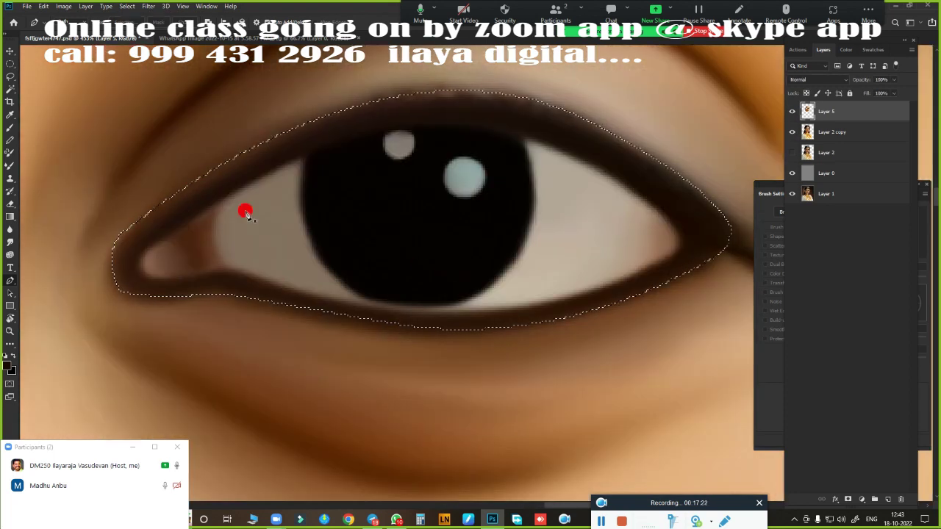
mouse_move(689, 243)
left_mouse_down()
mouse_move(228, 294)
mouse_move(139, 218)
mouse_move(497, 118)
mouse_move(282, 135)
left_mouse_up()
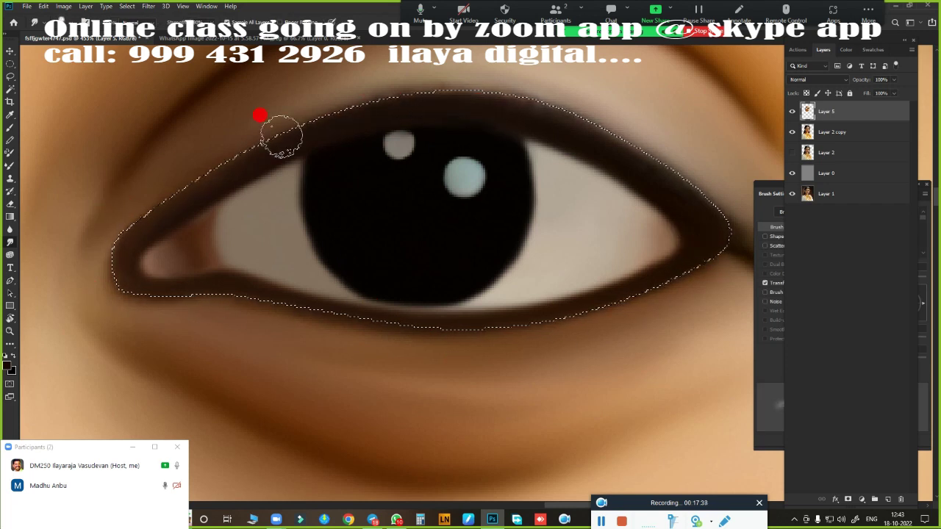
mouse_move(527, 91)
left_mouse_down()
mouse_move(497, 149)
mouse_move(443, 119)
left_mouse_up()
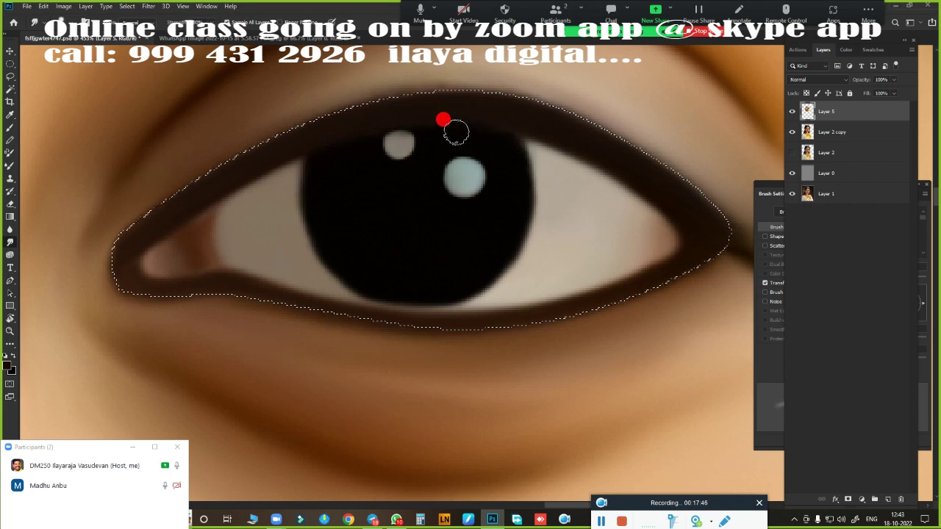
scroll(382, 293, "down", 2)
scroll(412, 297, "up", 2)
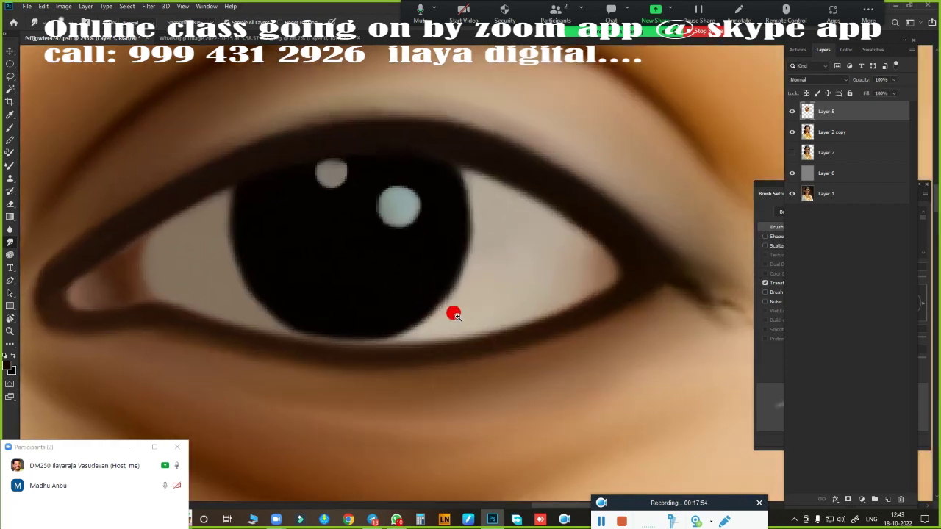
mouse_move(561, 193)
left_mouse_down()
mouse_move(367, 130)
mouse_move(231, 134)
left_mouse_up()
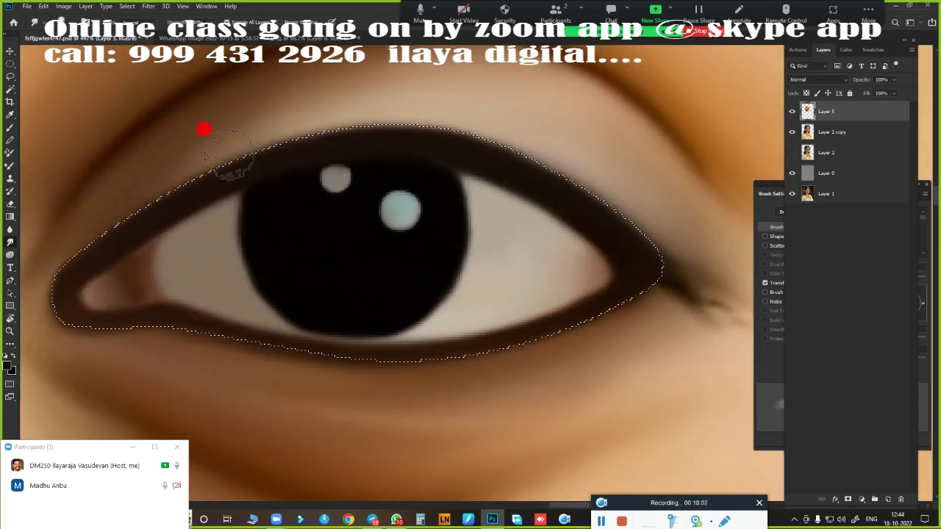
mouse_move(577, 165)
left_mouse_down()
mouse_move(632, 316)
mouse_move(178, 351)
mouse_move(361, 370)
mouse_move(79, 334)
left_mouse_up()
- Deselect, undo the last stroke, and brush a sharp eyeliner wing from the outer corner
key("ctrl+d")
scroll(453, 361, "down", 10)
scroll(552, 285, "up", 10)
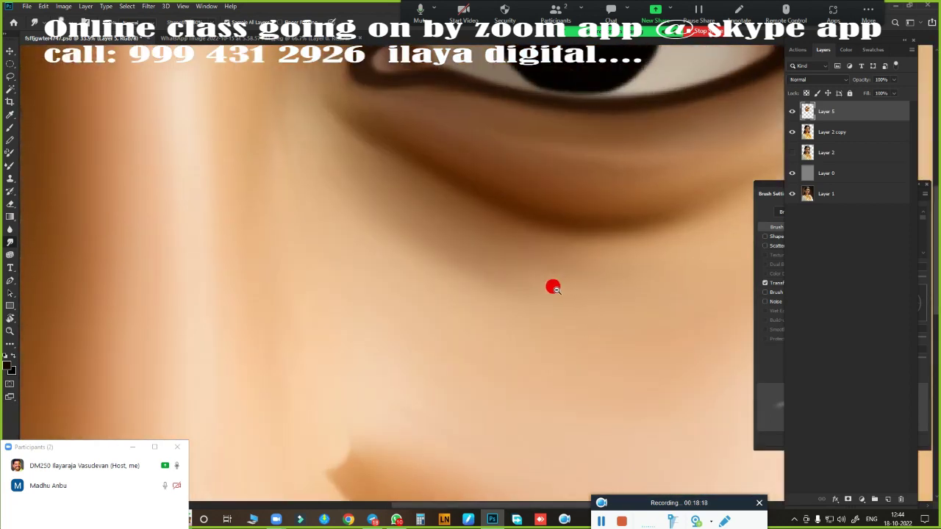
scroll(438, 317, "down", 1)
key("ctrl+z")
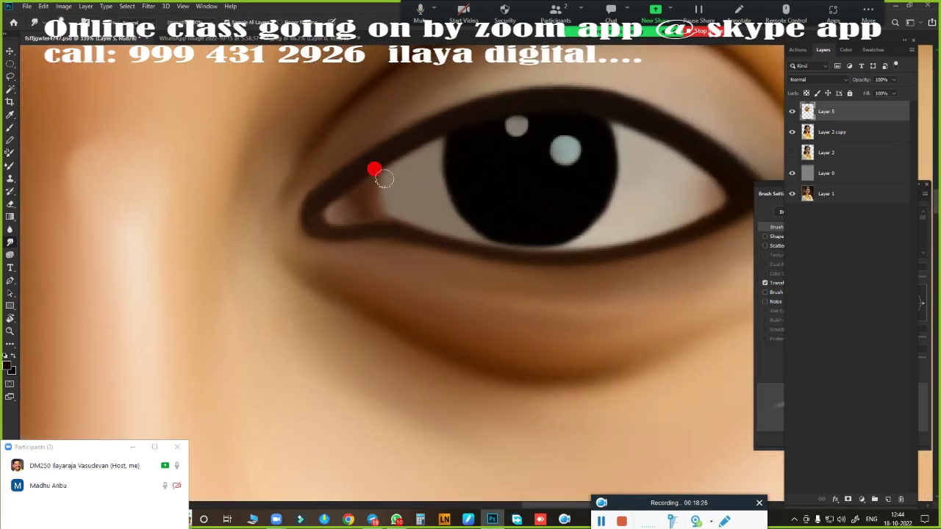
scroll(512, 221, "right", 5)
left_click_drag(512, 228, 550, 260)
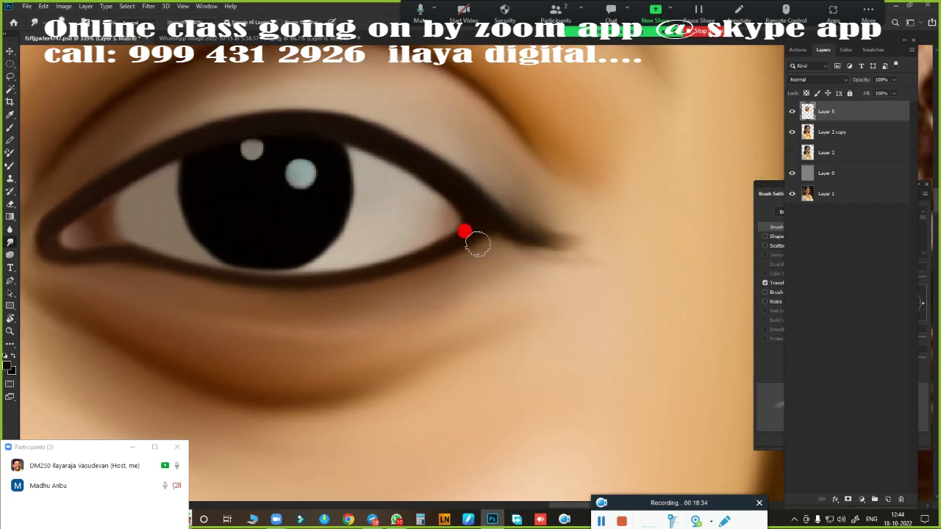
mouse_move(477, 243)
left_mouse_down()
mouse_move(576, 246)
mouse_move(597, 234)
left_mouse_up()
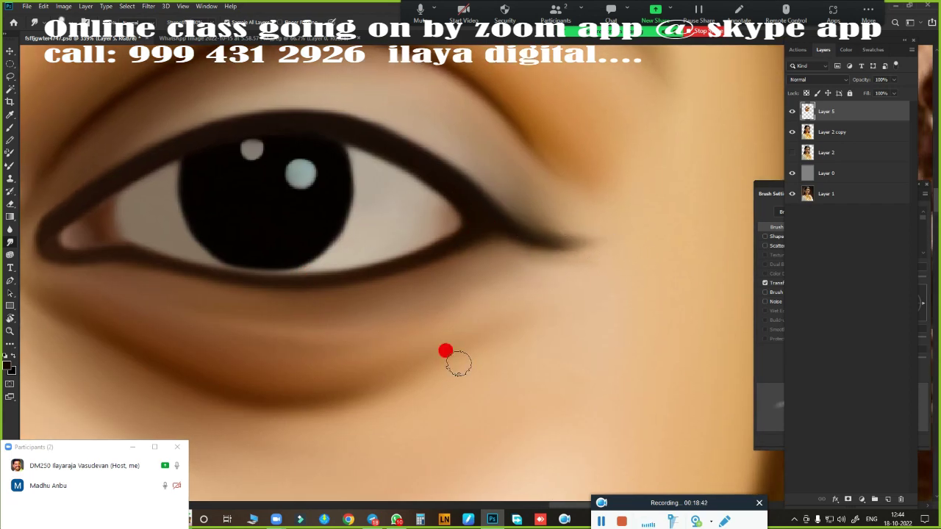
scroll(458, 360, "down", 10)
key("ctrl+s")
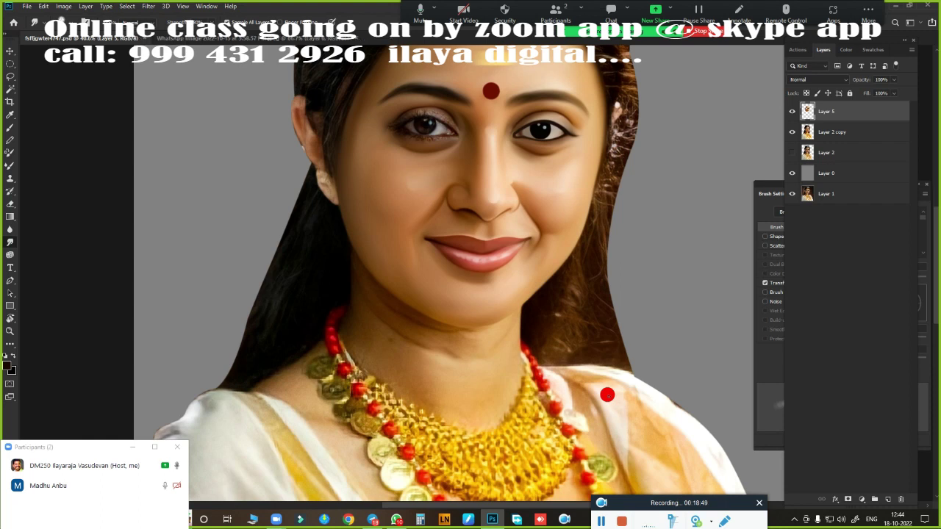
- Smooth the skin along the upper eyelid crease and inner eye corner on Layer 5
scroll(609, 398, "down", 2)
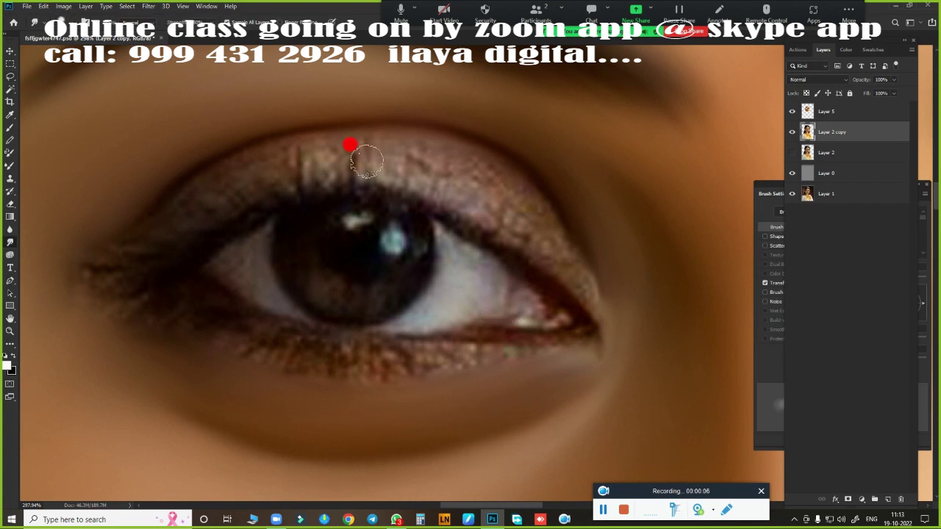
left_click_drag(366, 162, 519, 235)
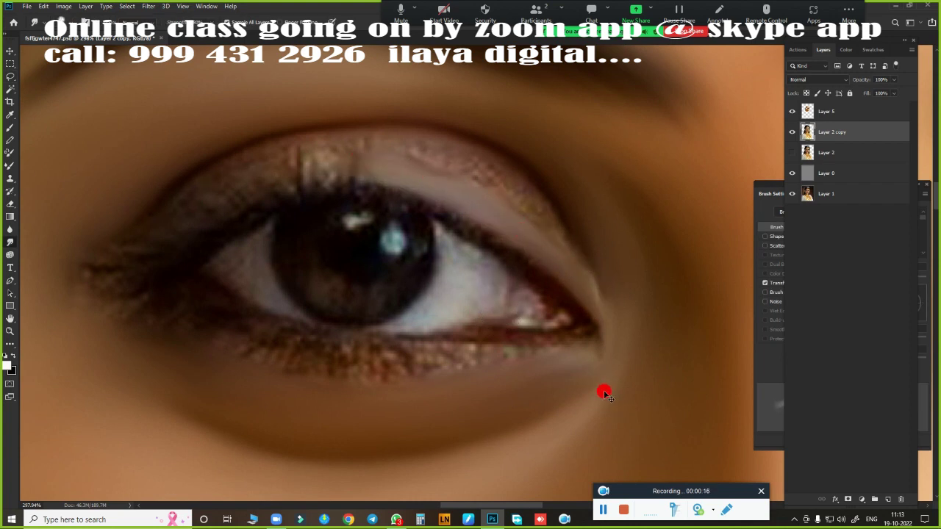
left_click(826, 111)
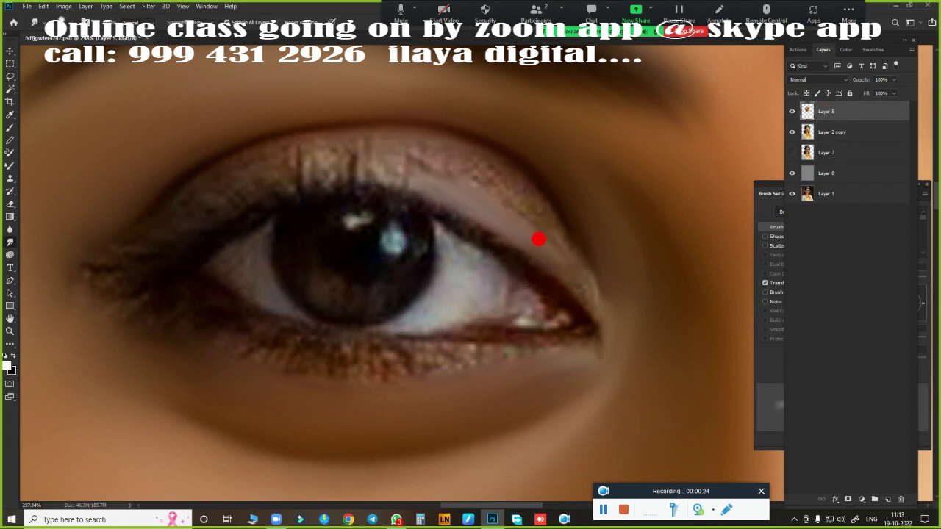
mouse_move(509, 213)
left_mouse_down()
mouse_move(315, 168)
mouse_move(137, 272)
mouse_move(183, 227)
mouse_move(415, 177)
mouse_move(548, 238)
mouse_move(420, 147)
mouse_move(157, 221)
mouse_move(372, 137)
left_mouse_up()
mouse_move(547, 239)
left_mouse_down()
mouse_move(79, 261)
mouse_move(89, 257)
left_mouse_up()
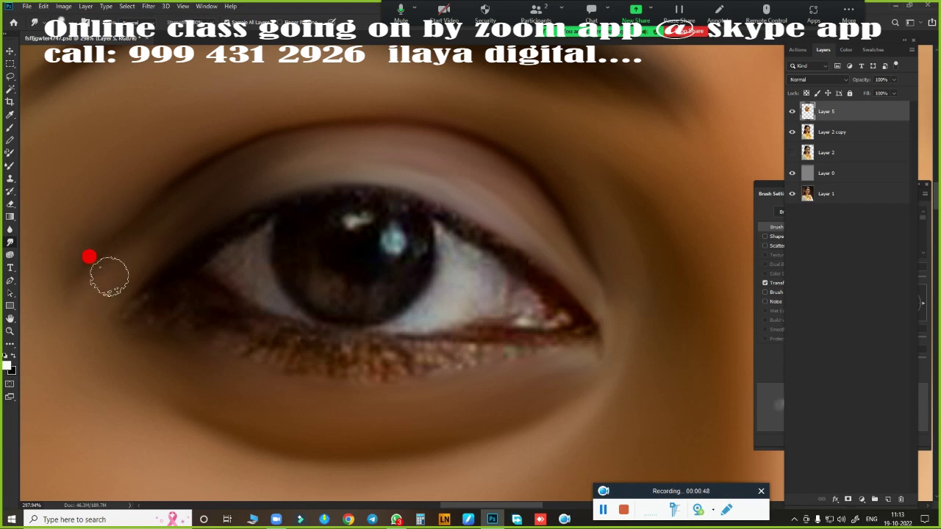
mouse_move(248, 163)
left_mouse_down()
mouse_move(250, 186)
mouse_move(110, 301)
mouse_move(122, 244)
mouse_move(98, 270)
left_mouse_up()
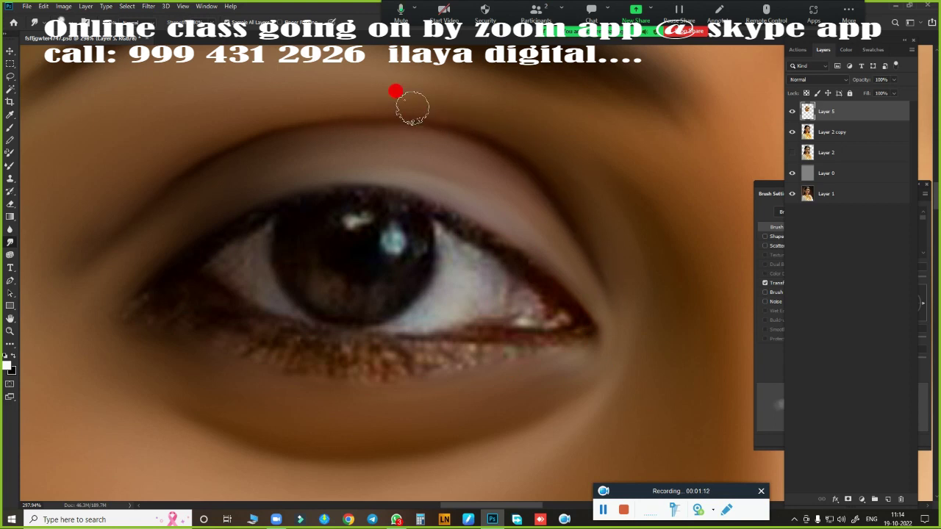
left_click_drag(96, 250, 136, 213)
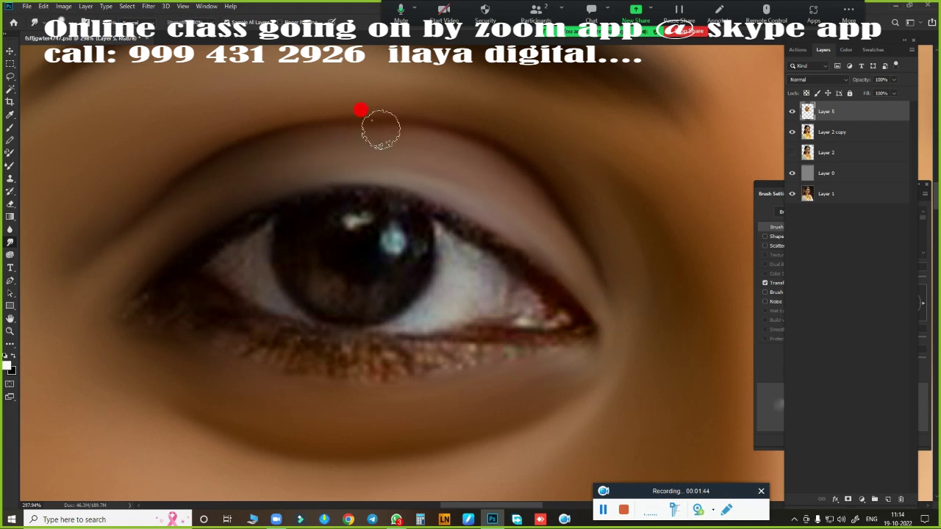
- Cover the glittery lower lash line with smooth skin tone and soften the inner crease
left_click_drag(606, 352, 447, 241)
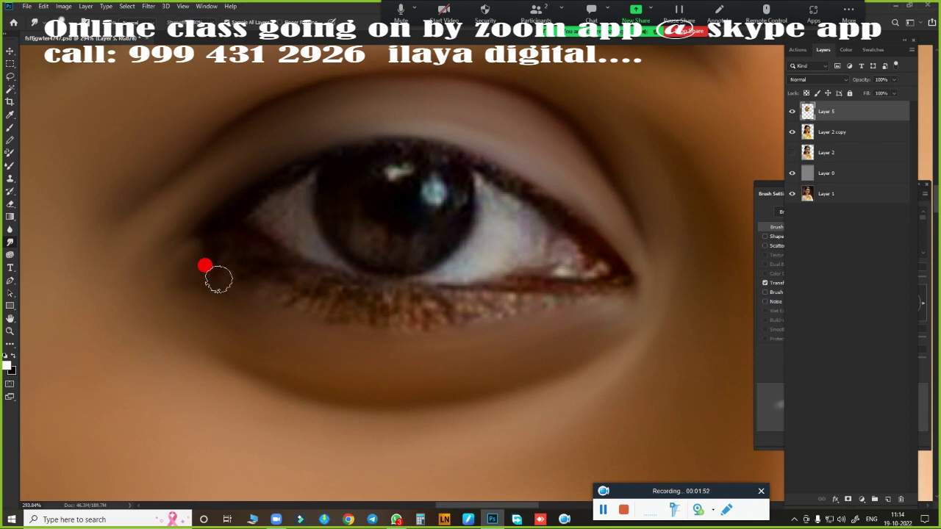
mouse_move(228, 263)
left_mouse_down()
mouse_move(448, 302)
mouse_move(529, 300)
left_mouse_up()
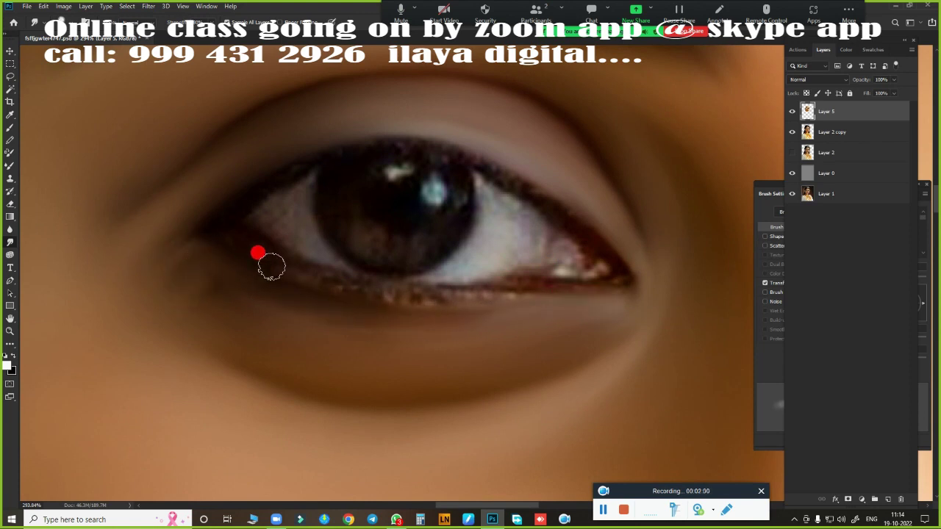
mouse_move(258, 255)
left_mouse_down()
mouse_move(487, 287)
mouse_move(578, 279)
left_mouse_up()
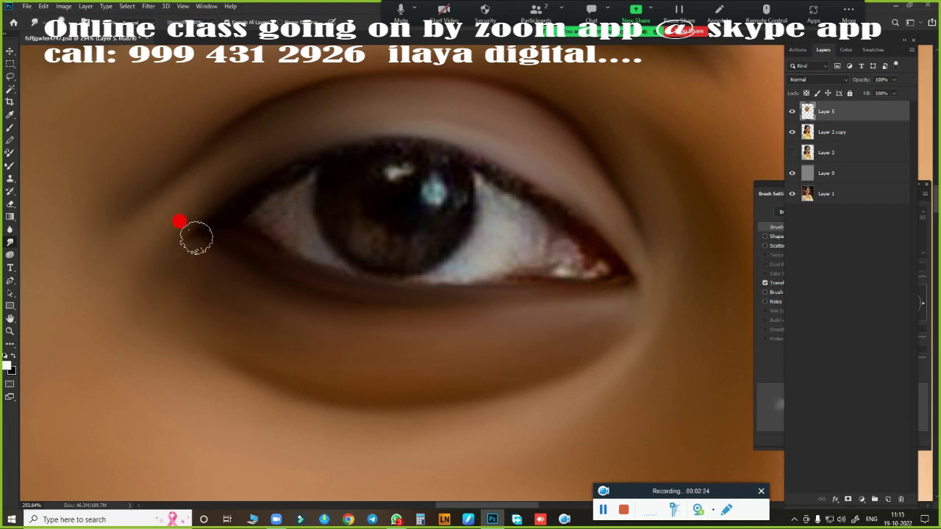
scroll(596, 330, "down", 5)
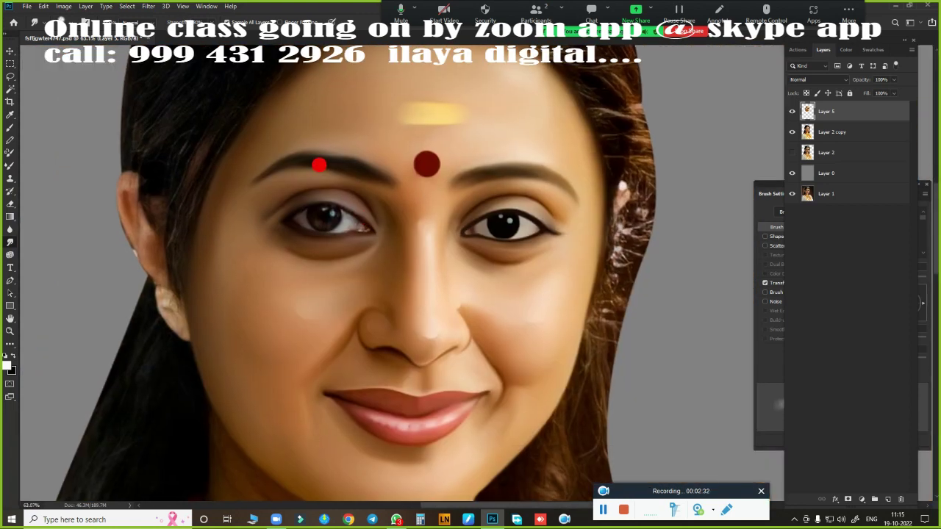
scroll(317, 245, "up", 6)
scroll(378, 220, "down", 2)
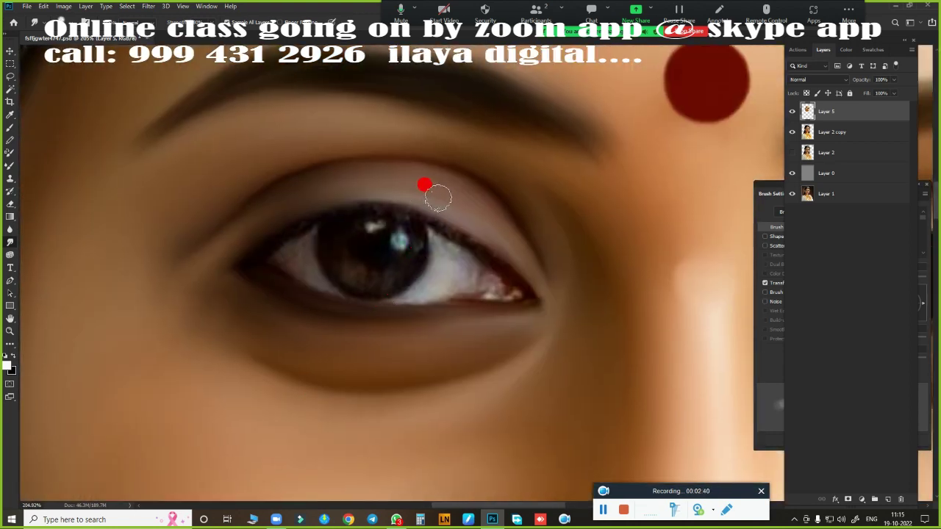
left_click_drag(437, 197, 223, 232)
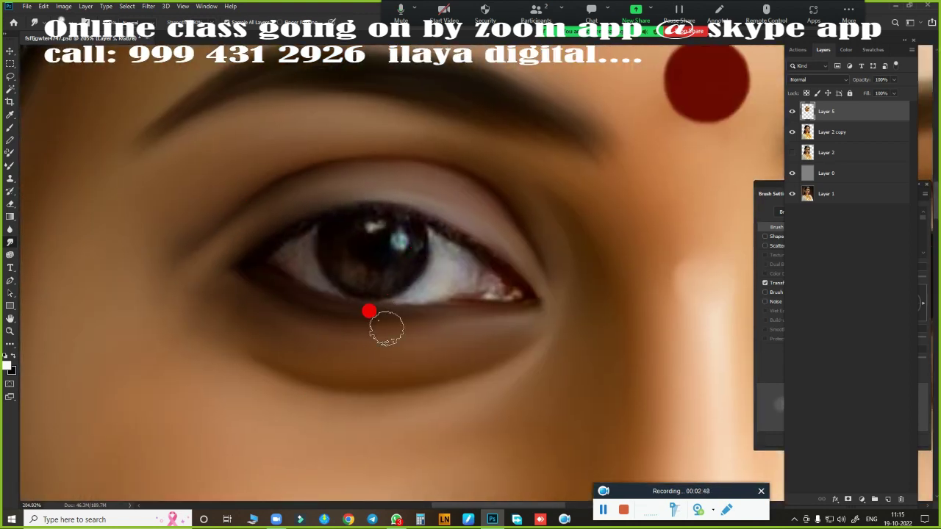
left_click(466, 288)
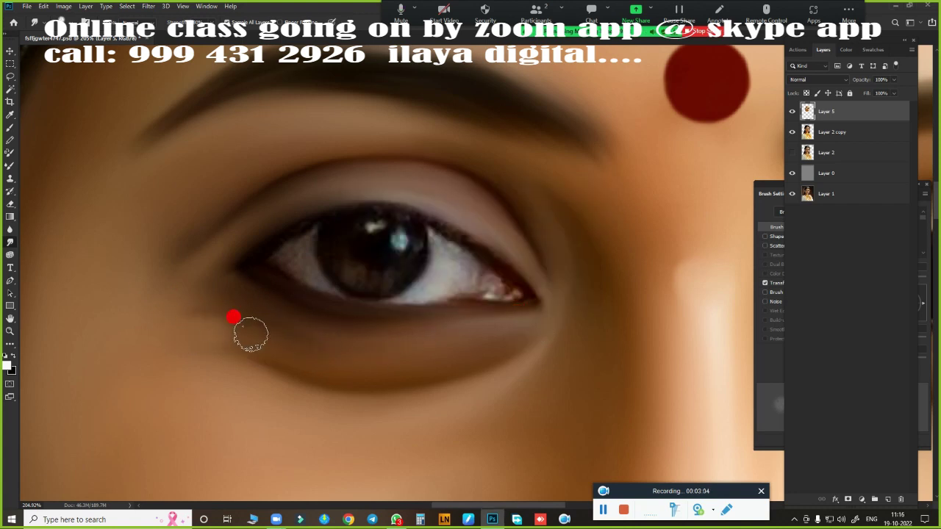
scroll(294, 294, "down", 2)
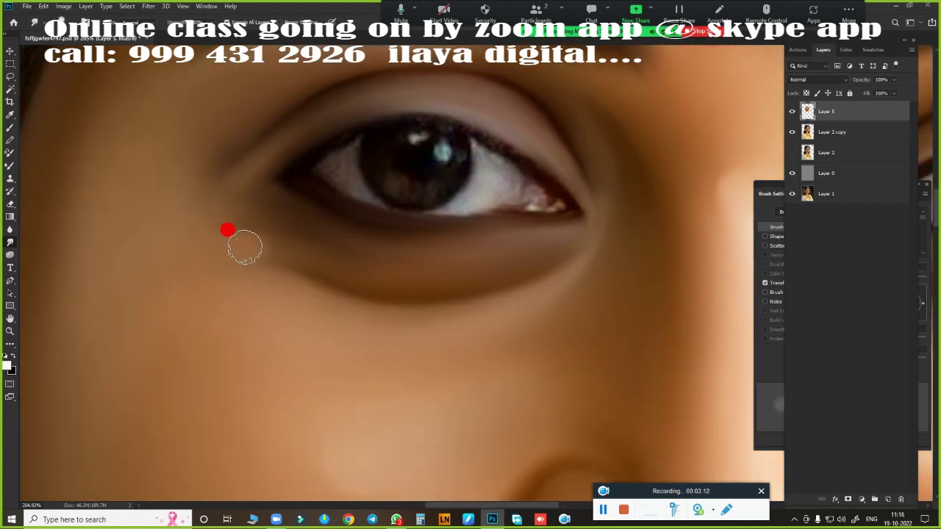
scroll(416, 315, "down", 3)
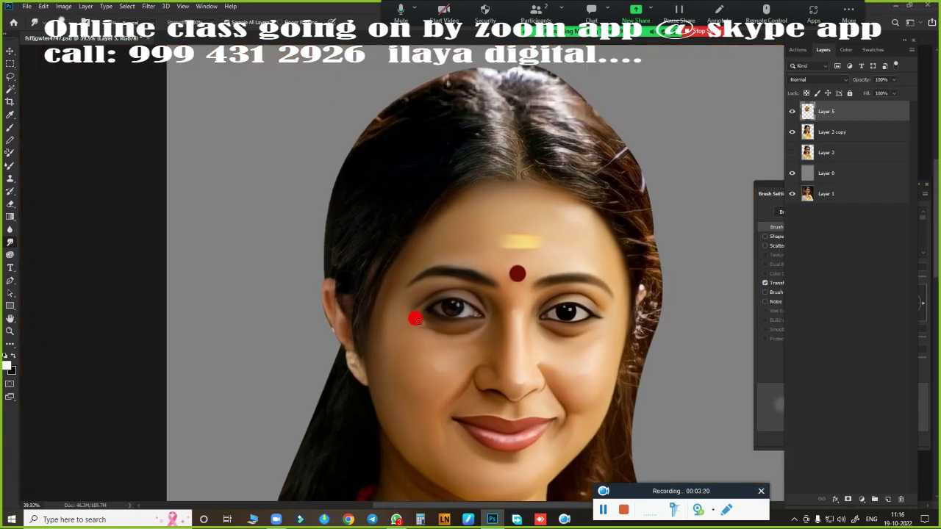
scroll(471, 360, "up", 2)
scroll(503, 308, "up", 2)
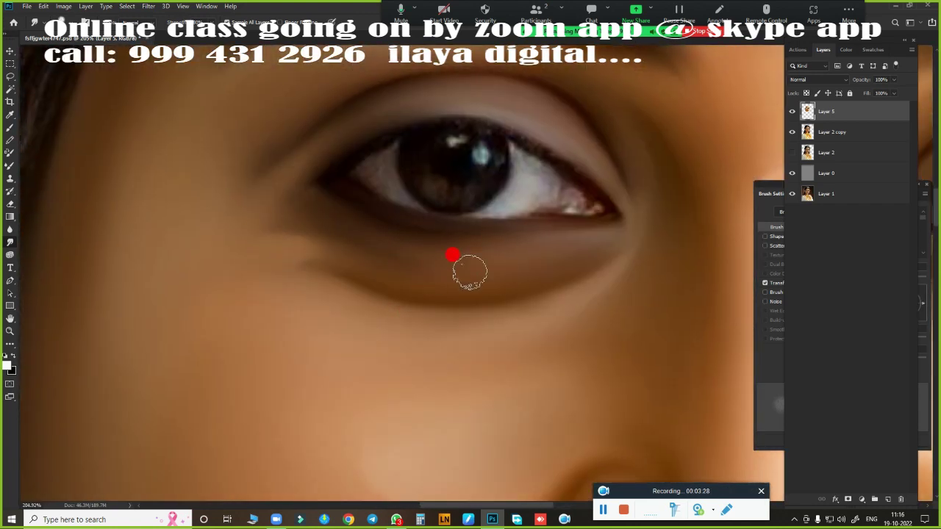
scroll(441, 272, "down", 1)
scroll(478, 290, "down", 2)
scroll(420, 284, "up", 4)
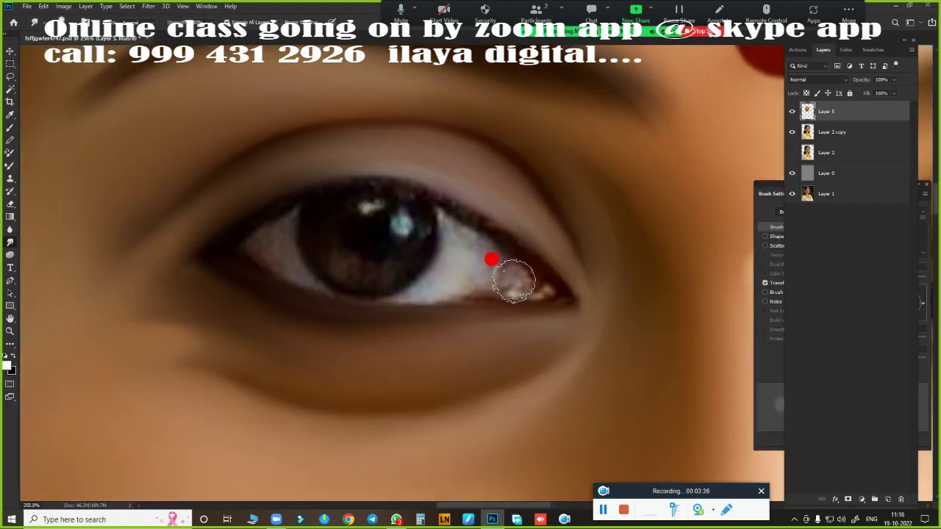
- Paint the iris solid black inside a feathered elliptical selection, then add a new layer
left_click(11, 64)
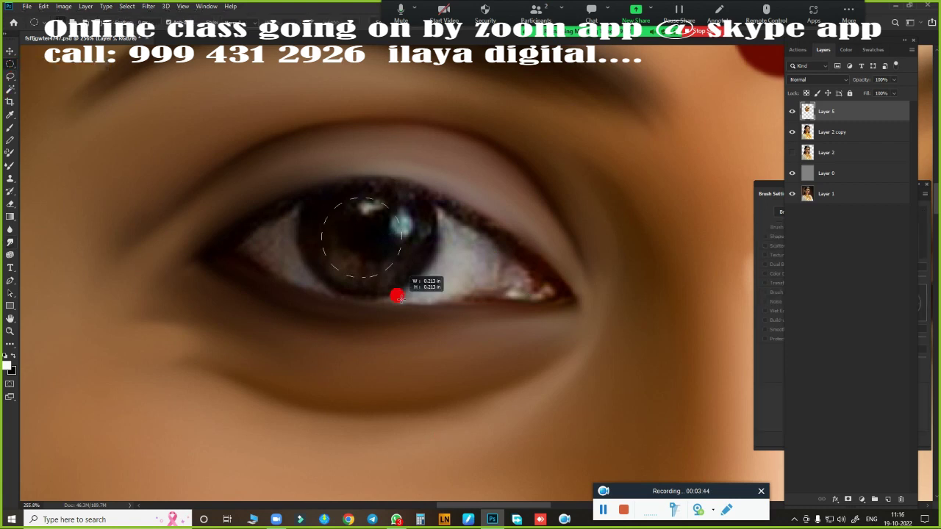
left_click_drag(397, 297, 406, 270)
key("shift+F6")
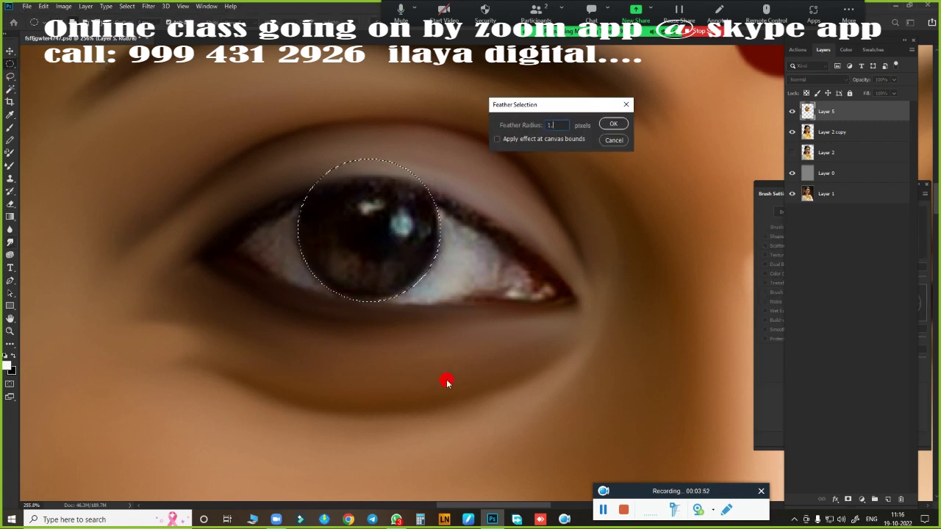
key("Return")
key("r")
mouse_move(341, 215)
left_mouse_down()
mouse_move(447, 219)
mouse_move(393, 218)
mouse_move(407, 282)
mouse_move(425, 288)
left_mouse_up()
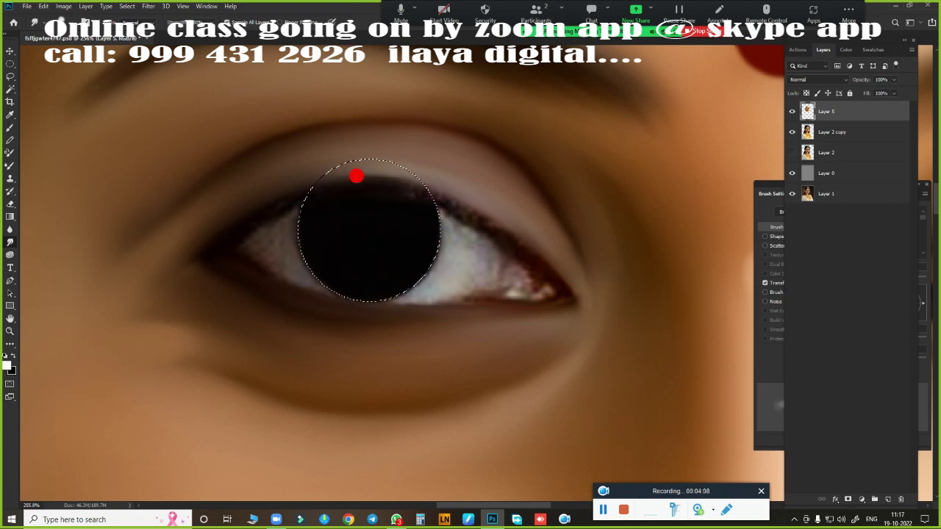
left_click(888, 499)
- Compare against the original eye, then brighten the eye white around the iris
left_click(792, 132)
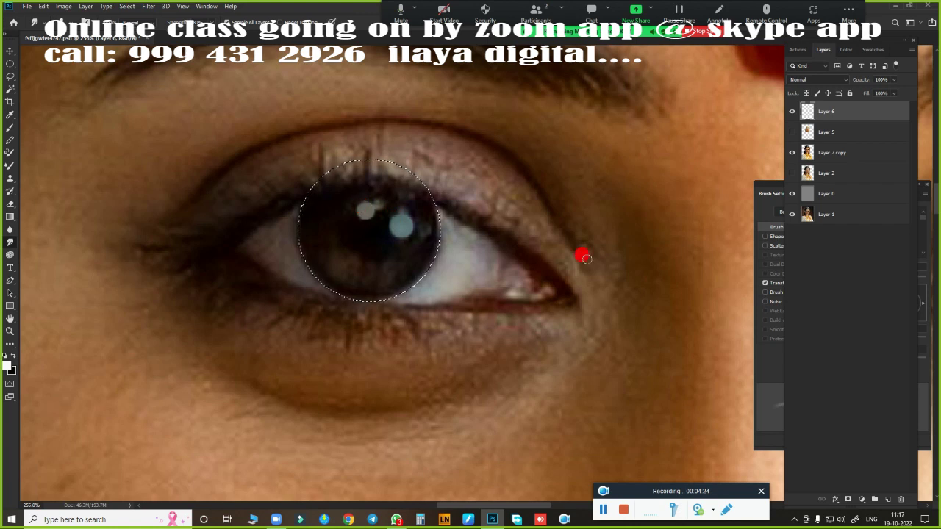
key("ctrl+z")
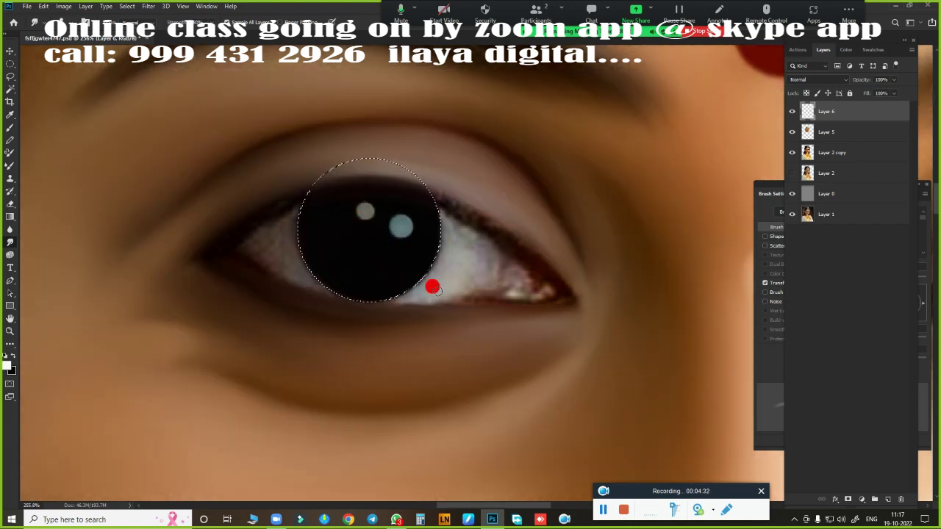
scroll(588, 296, "up", 2)
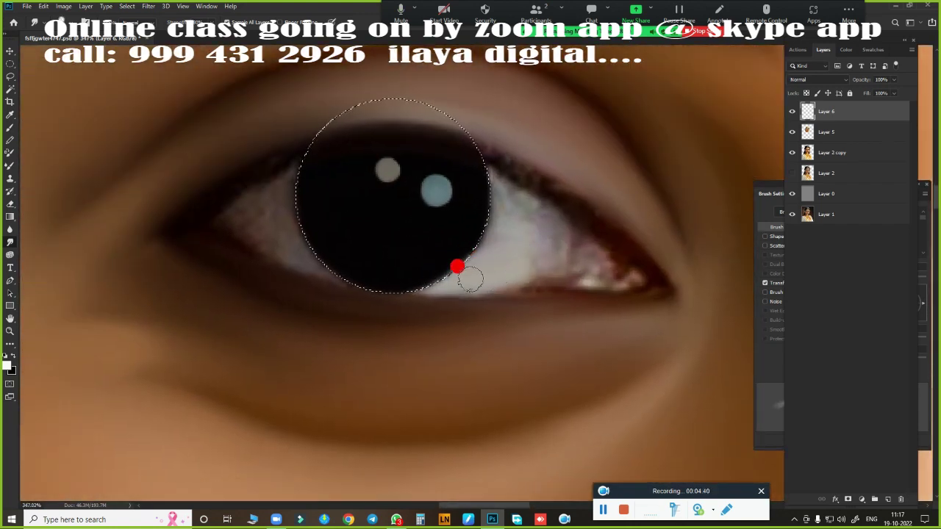
left_click_drag(470, 278, 466, 173)
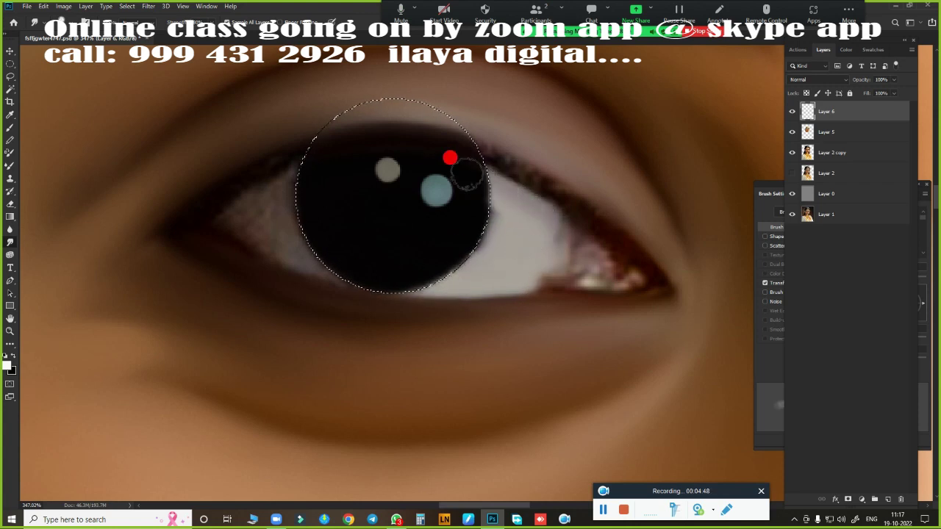
mouse_move(426, 236)
left_mouse_down()
mouse_move(549, 219)
mouse_move(529, 210)
mouse_move(495, 254)
mouse_move(582, 239)
mouse_move(502, 193)
left_mouse_up()
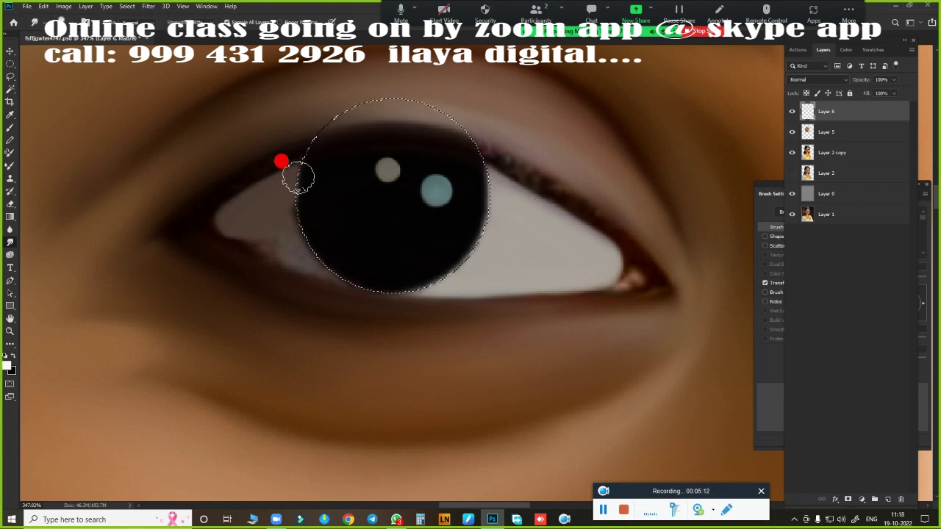
mouse_move(298, 176)
left_mouse_down()
mouse_move(242, 222)
mouse_move(345, 269)
left_mouse_up()
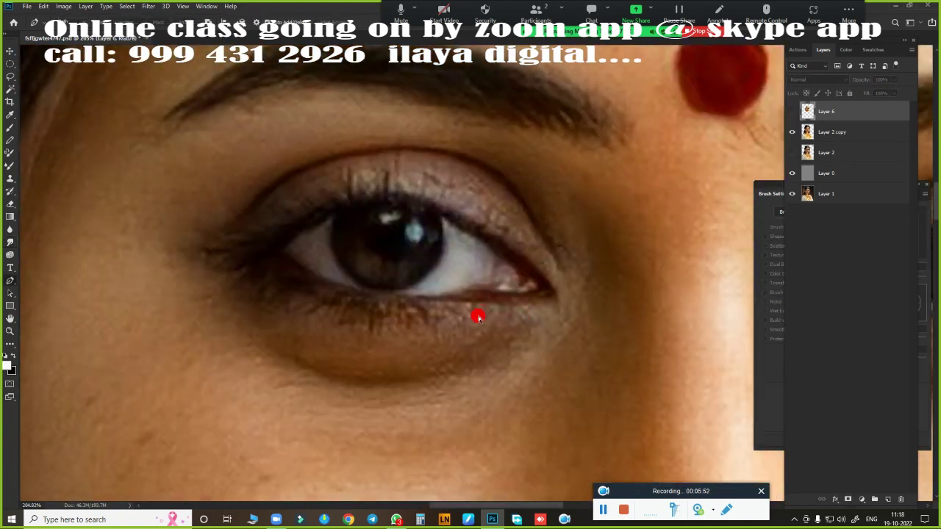
- Trace the eye with Pen anchors along both lids, load it as a selection, and refine the curves
scroll(406, 272, "up", 2)
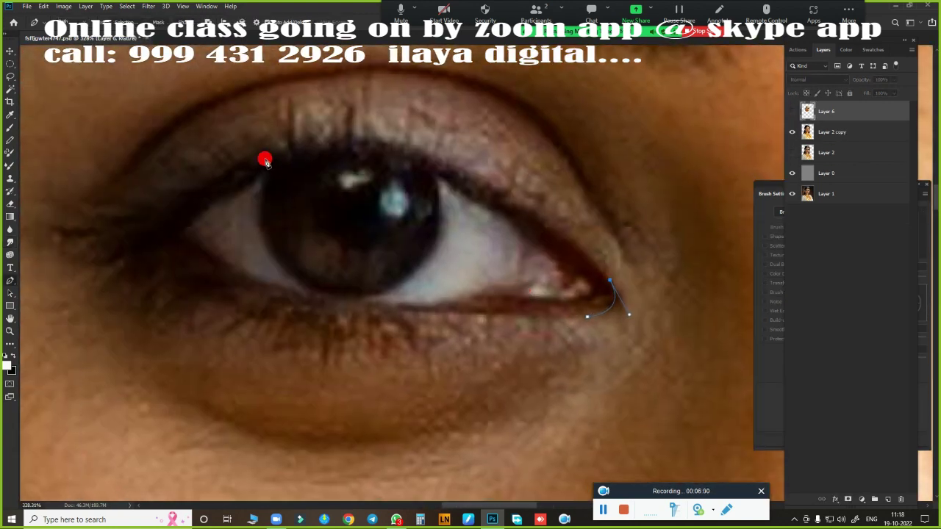
left_click_drag(263, 154, 114, 208)
left_click_drag(140, 239, 113, 275)
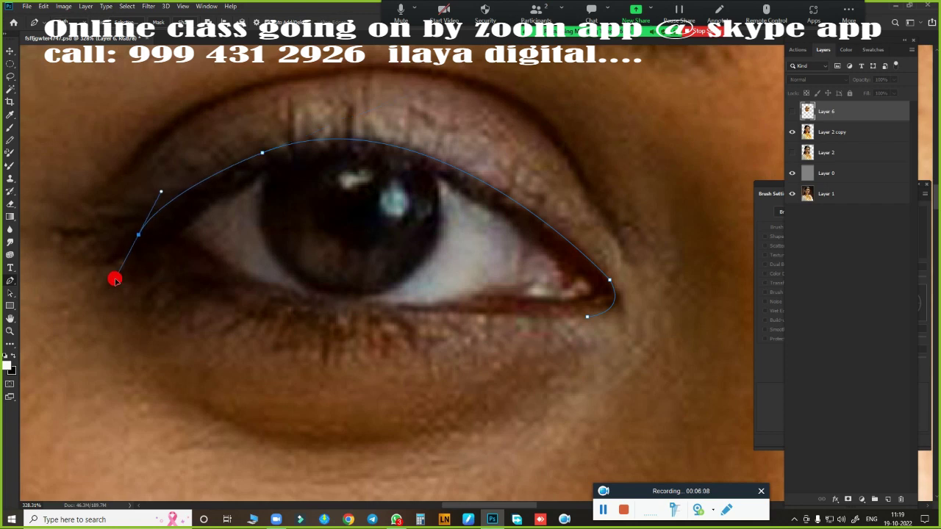
left_click(140, 239, "alt")
left_click(308, 309)
left_click(504, 313)
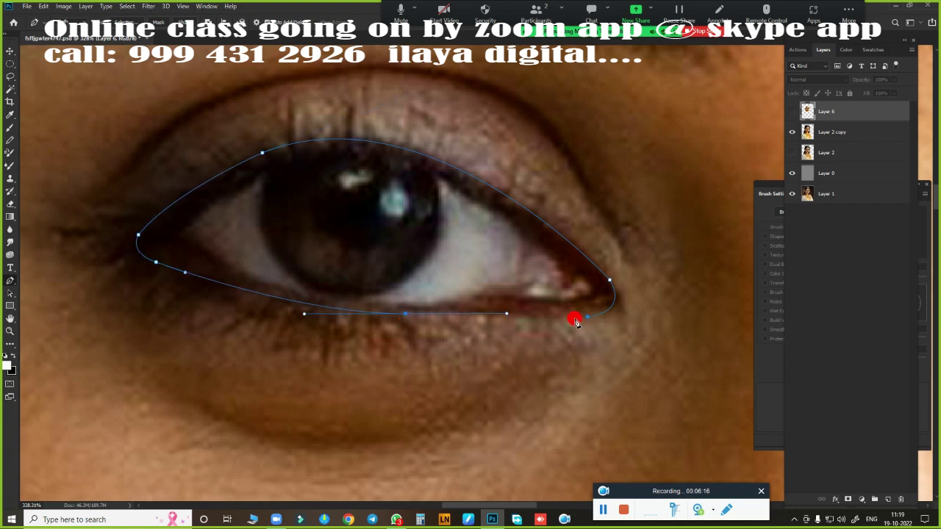
left_click(587, 317)
key("ctrl+Return")
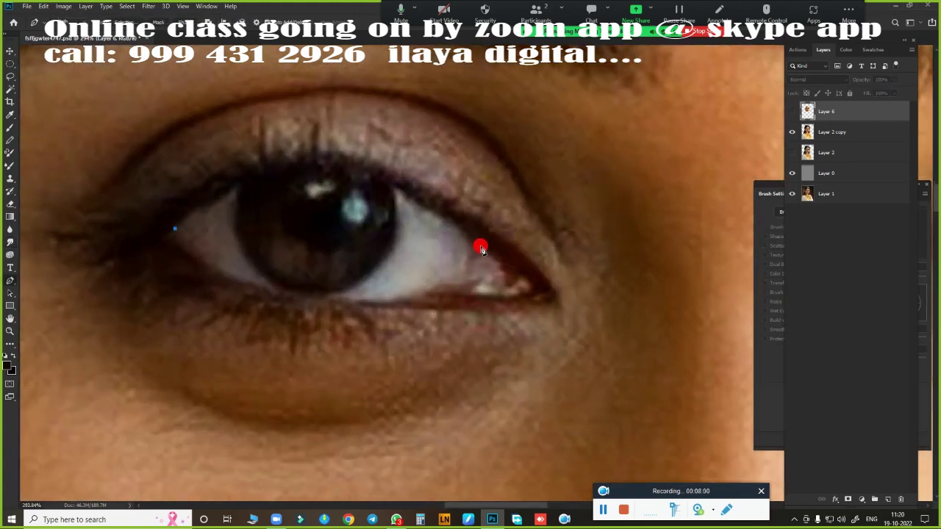
left_click_drag(480, 246, 656, 406)
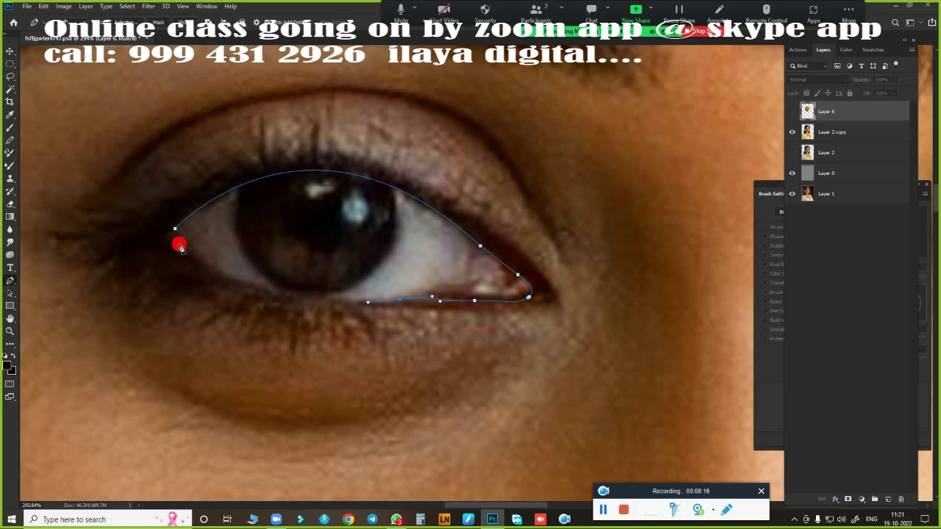
left_click_drag(179, 243, 134, 186)
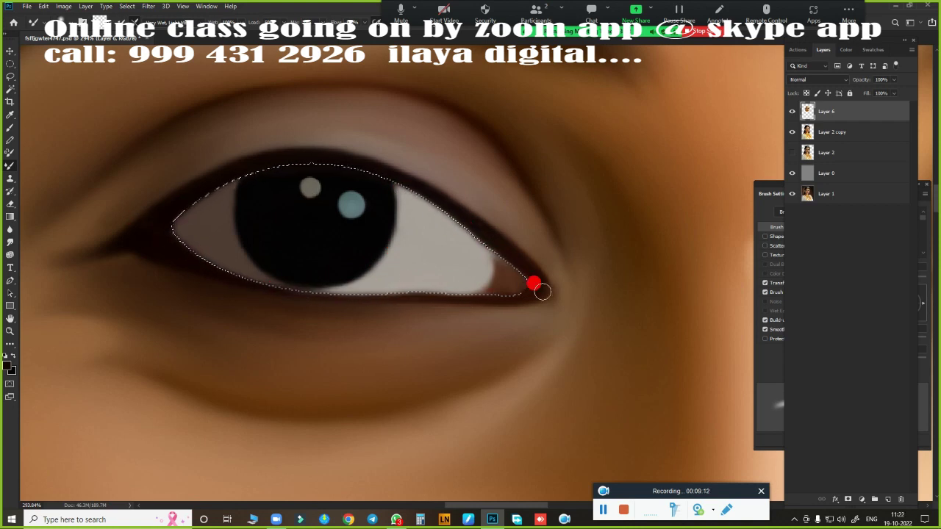
key("ctrl+0")
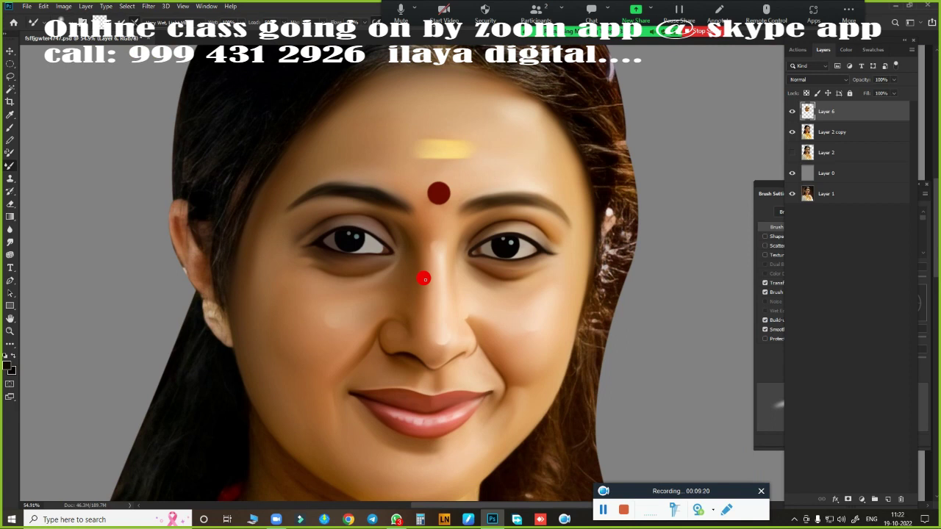
- Load the figure outline from the layer thumbnail as a selection
scroll(424, 278, "down", 3)
scroll(424, 279, "up", 3)
scroll(344, 336, "up", 3)
scroll(344, 336, "down", 4)
left_click(806, 132, "ctrl")
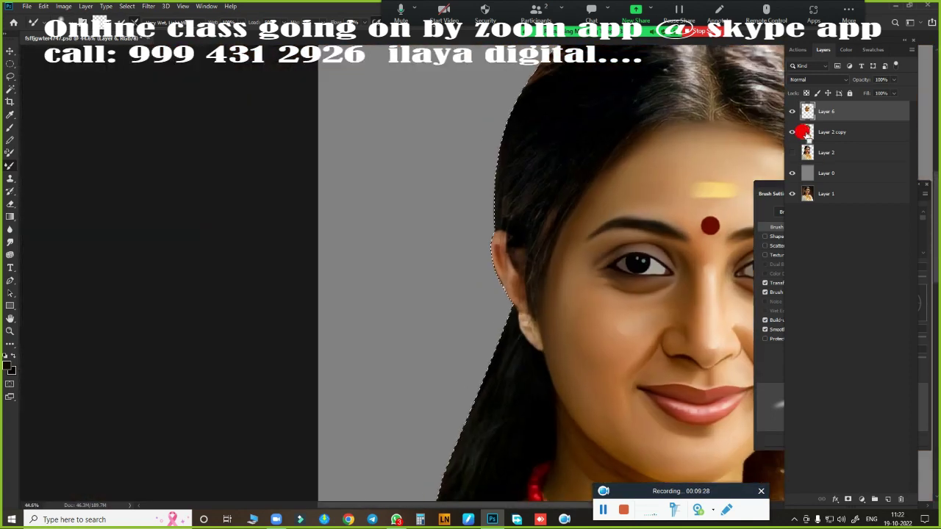
- With a retouching brush, paint out dark strands over the left ear and soften its inner shading
scroll(301, 202, "up", 2)
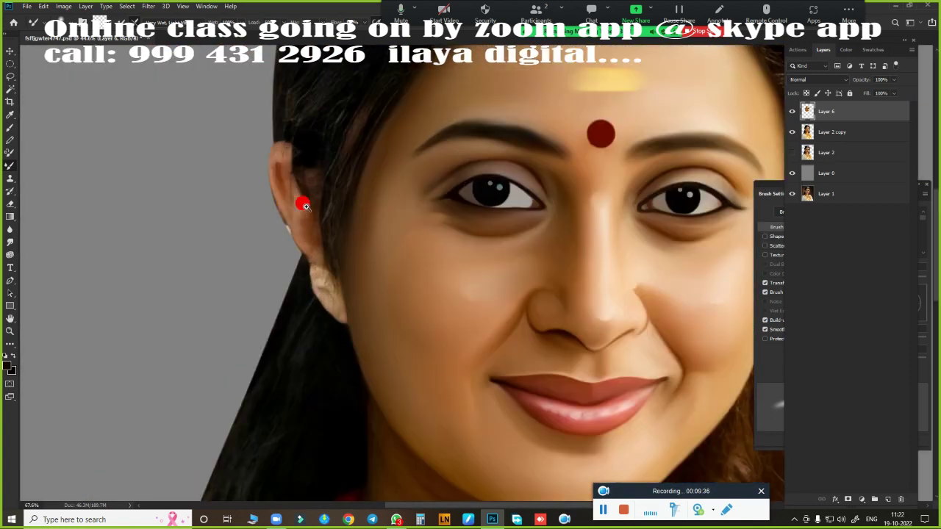
scroll(251, 192, "up", 2)
key("j")
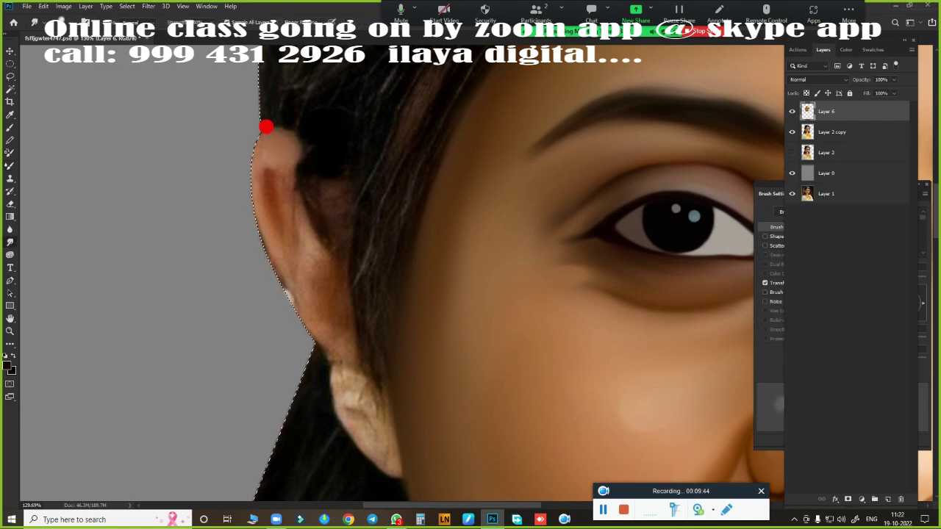
mouse_move(266, 127)
left_mouse_down()
mouse_move(286, 141)
mouse_move(235, 189)
mouse_move(262, 176)
mouse_move(287, 145)
mouse_move(336, 221)
left_mouse_up()
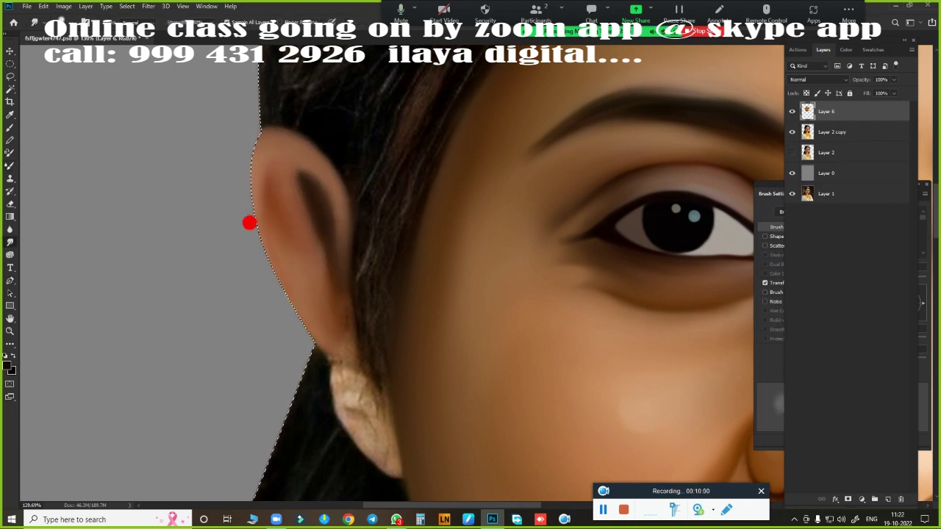
left_click_drag(249, 222, 310, 183)
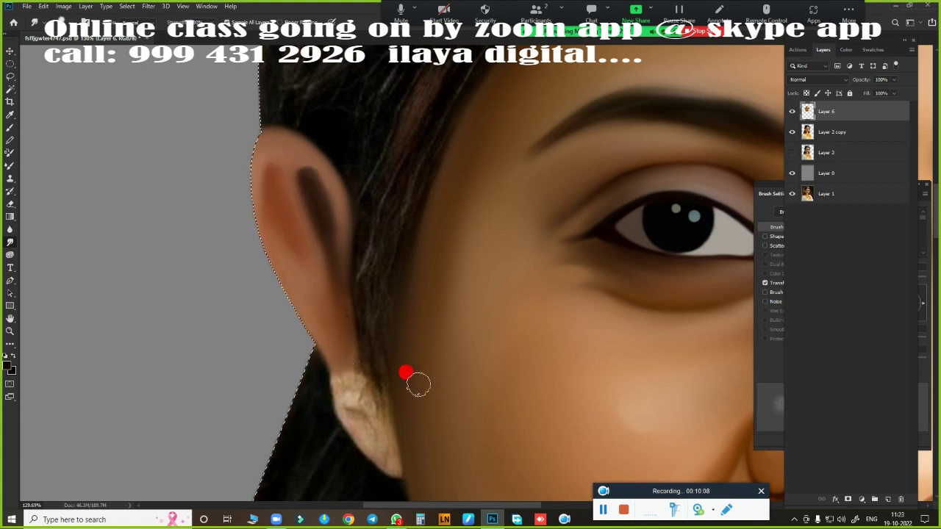
left_click_drag(405, 373, 368, 212)
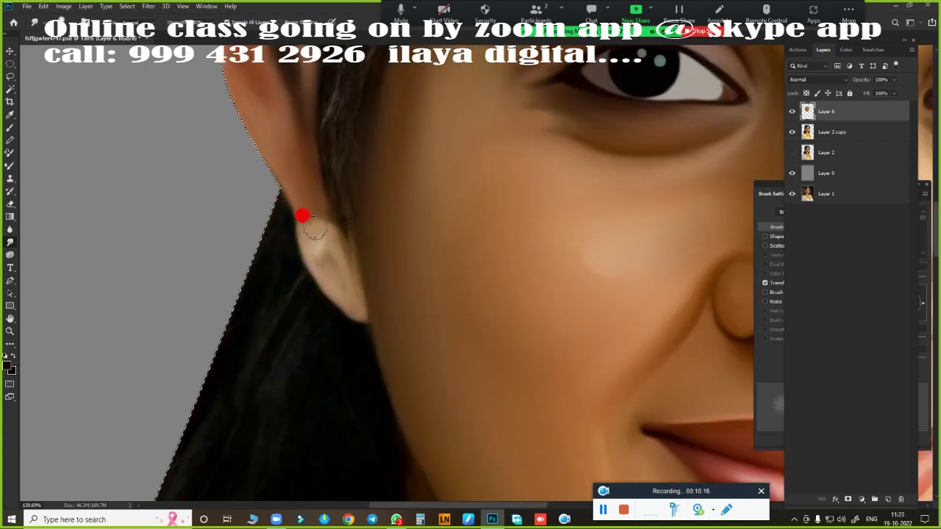
key("ctrl+0")
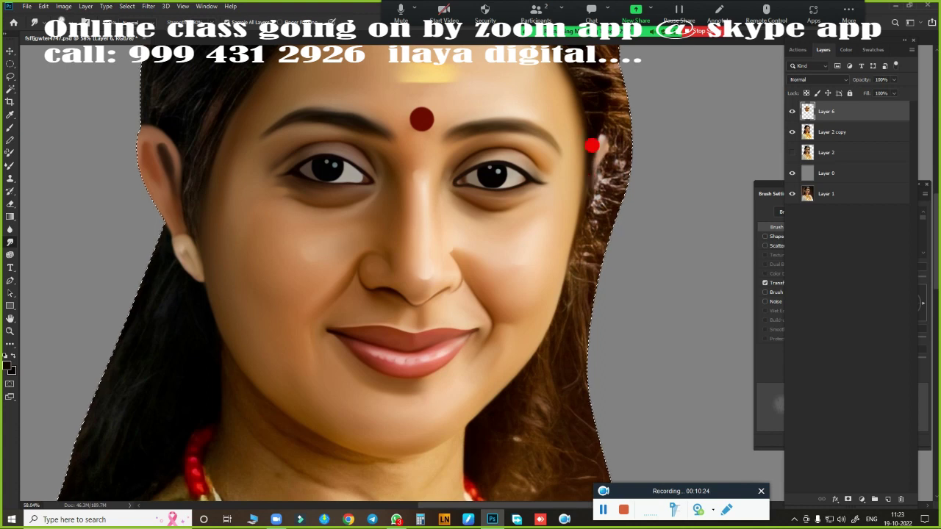
- Smooth the dark neck crease just below the jaw with the retouching brush
scroll(556, 243, "down", 3)
scroll(433, 269, "down", 4)
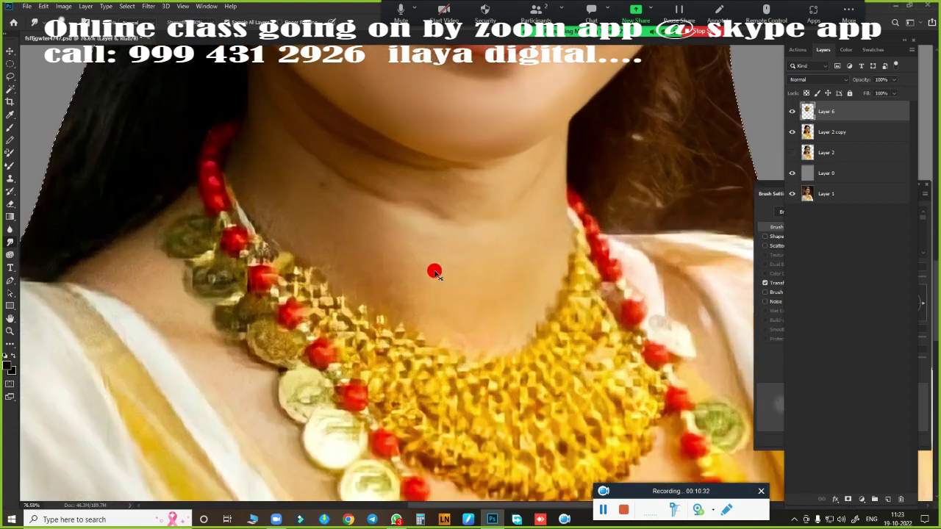
scroll(354, 293, "up", 3)
key("ctrl+f")
key("Escape")
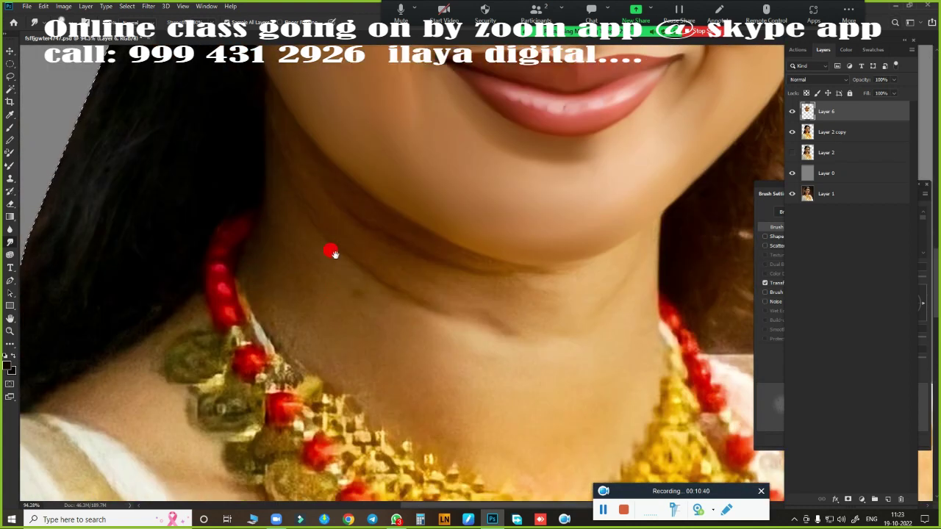
scroll(330, 250, "up", 2)
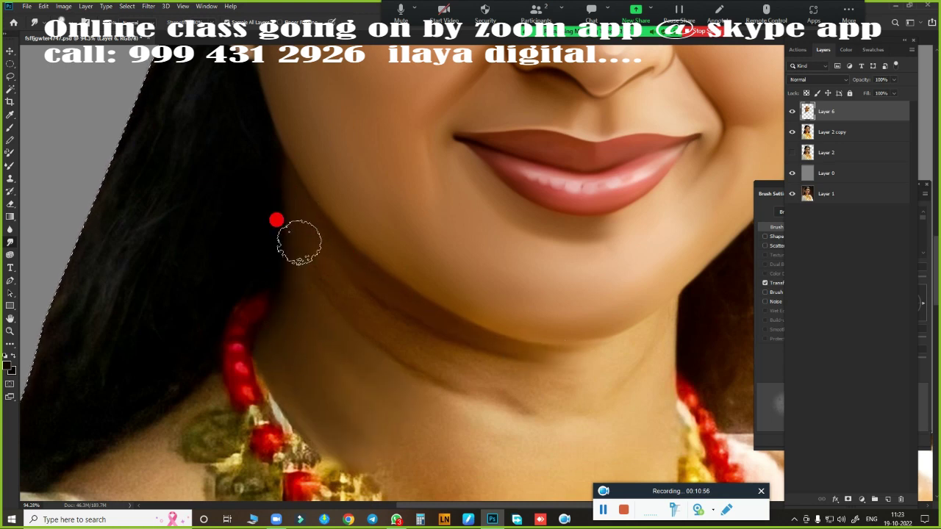
mouse_move(396, 317)
left_mouse_down()
mouse_move(488, 348)
mouse_move(459, 434)
left_mouse_up()
- Lighten the neck shadow under the jaw and enlarge the brush
scroll(459, 434, "down", 2)
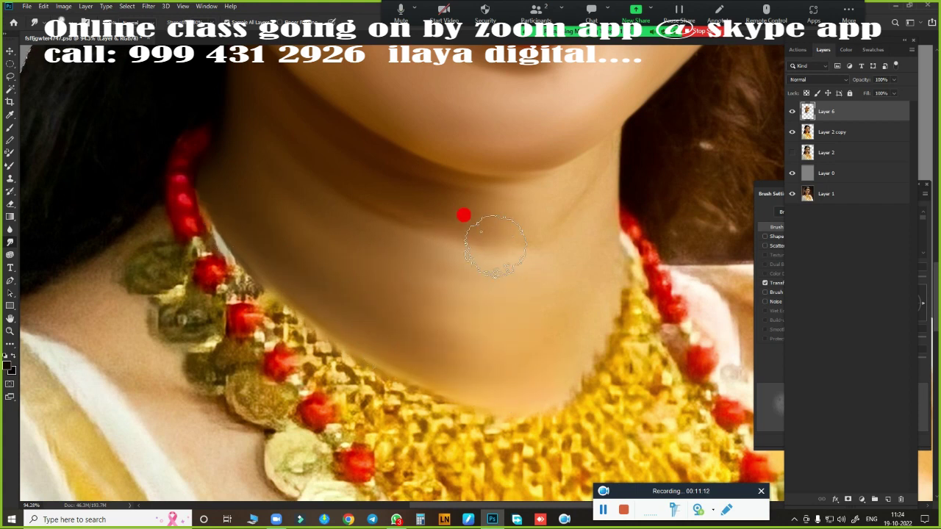
scroll(441, 243, "up", 2)
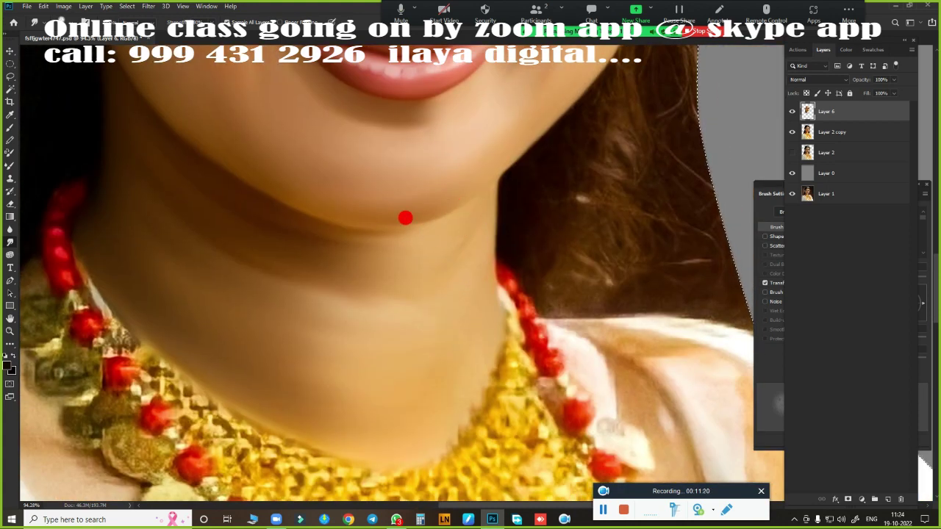
mouse_move(463, 246)
left_mouse_down()
mouse_move(361, 262)
mouse_move(416, 267)
left_mouse_up()
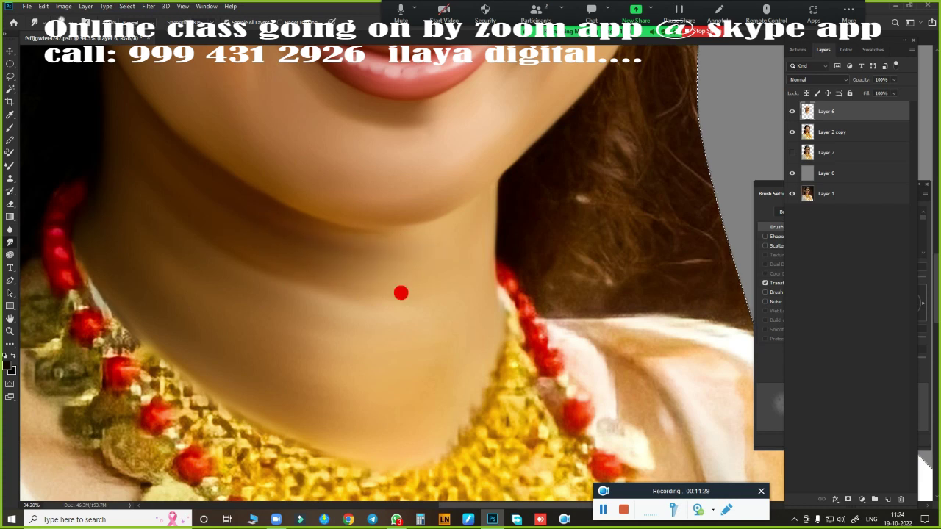
key("]")
scroll(462, 379, "down", 3)
scroll(411, 330, "left", 3)
scroll(369, 276, "up", 2)
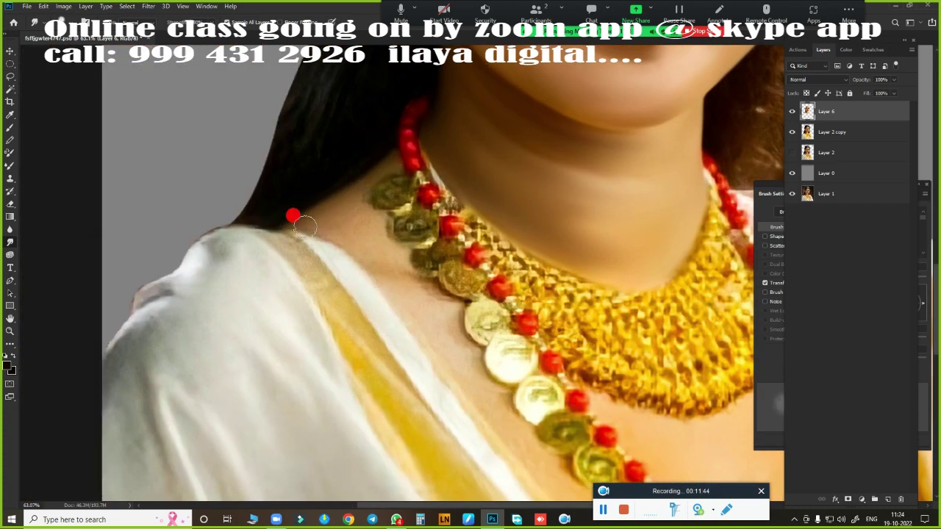
- Smooth the skin along the neck, then bring the necklace and upper chest into view
mouse_move(350, 224)
left_mouse_down()
mouse_move(428, 300)
mouse_move(456, 347)
mouse_move(286, 165)
left_mouse_up()
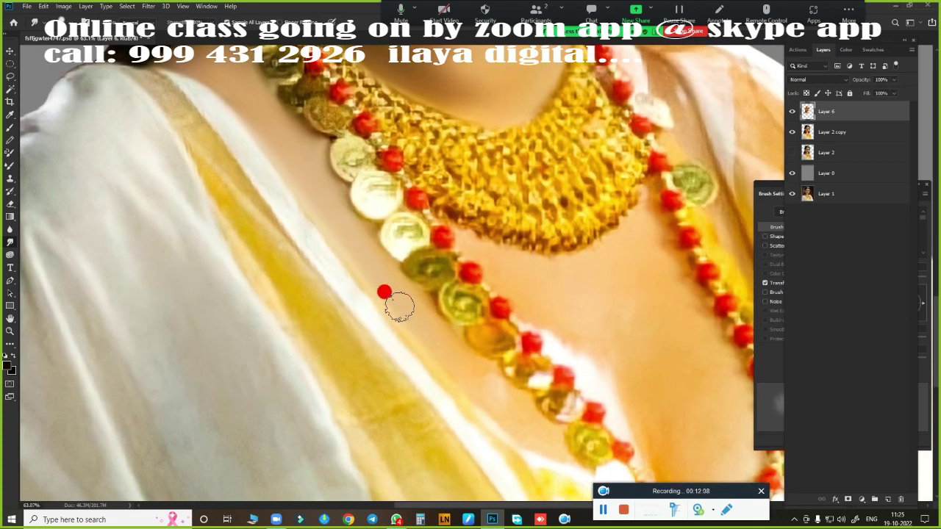
left_click_drag(399, 307, 381, 282)
mouse_move(535, 336)
left_mouse_down()
mouse_move(465, 178)
mouse_move(379, 244)
mouse_move(419, 314)
mouse_move(443, 332)
left_mouse_up()
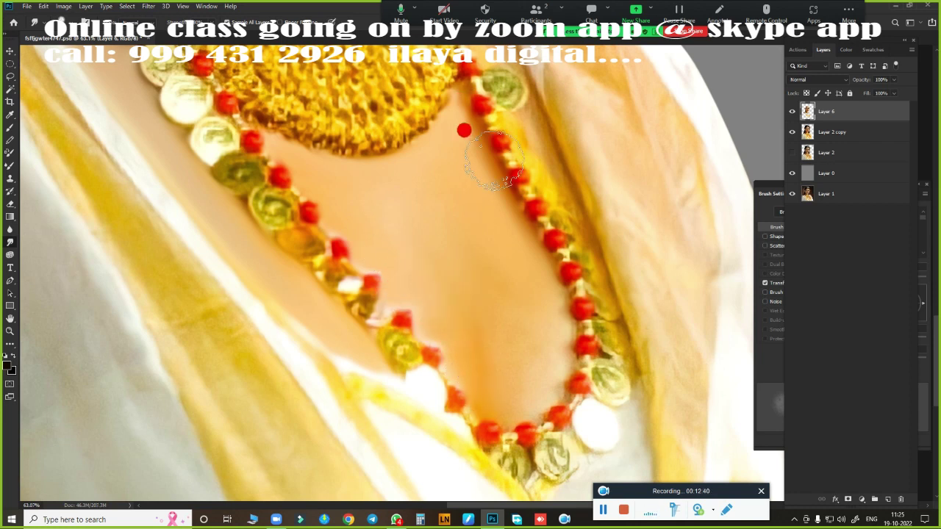
key("v")
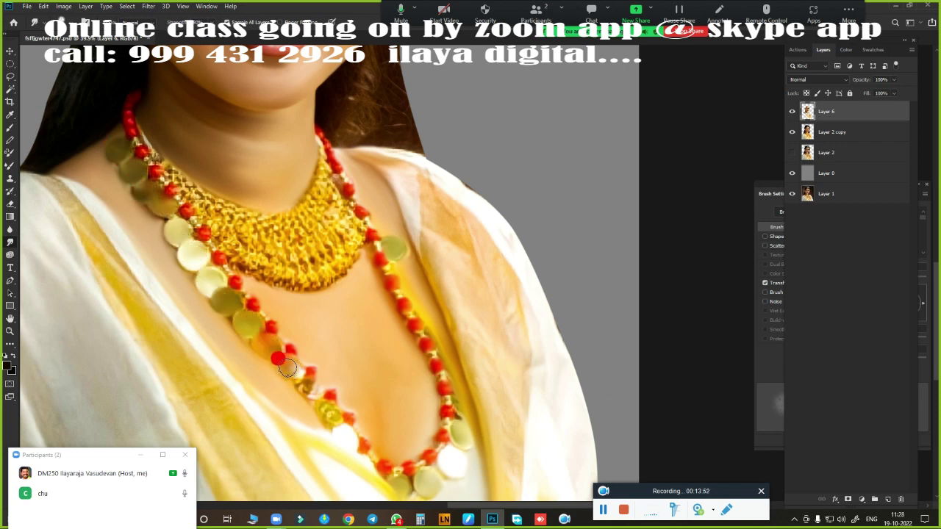
- Smooth the white cloth on the left shoulder
scroll(346, 323, "down", 5)
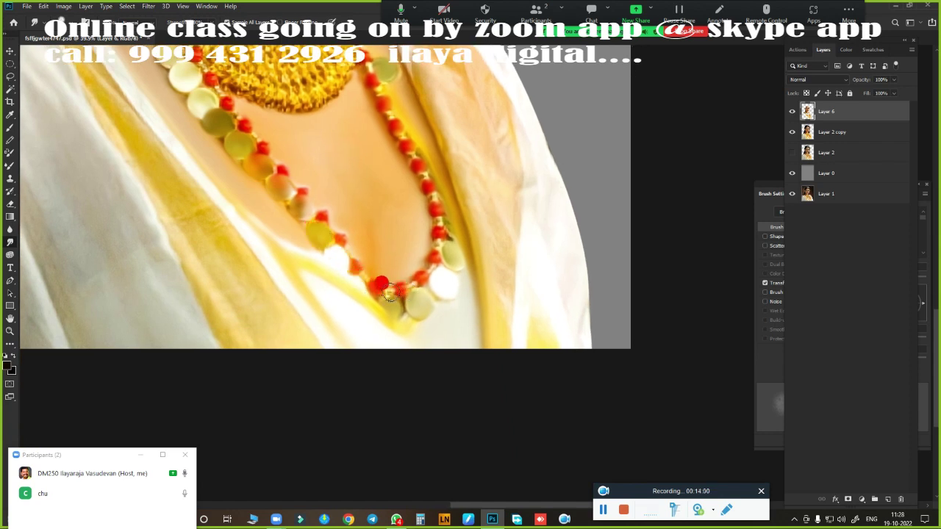
scroll(389, 292, "up", 3)
scroll(401, 183, "down", 2)
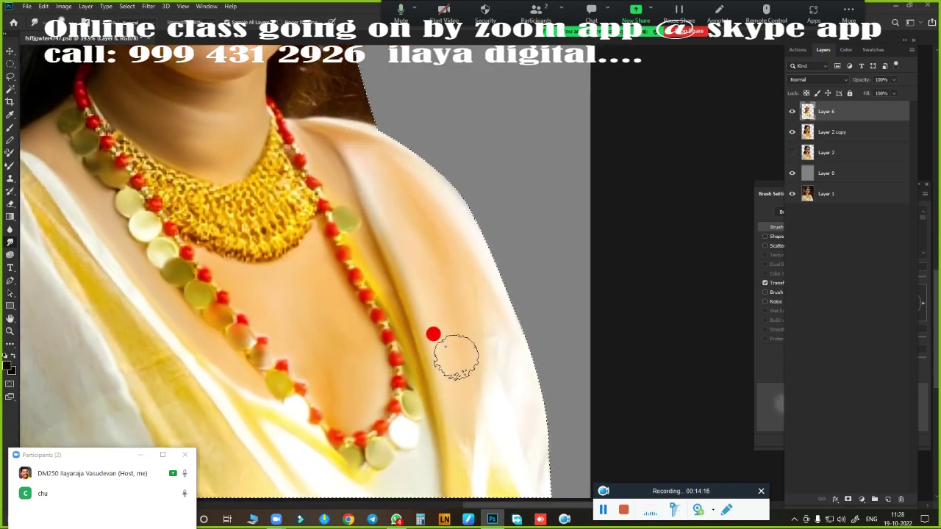
scroll(474, 294, "down", 5)
scroll(464, 237, "left", 5)
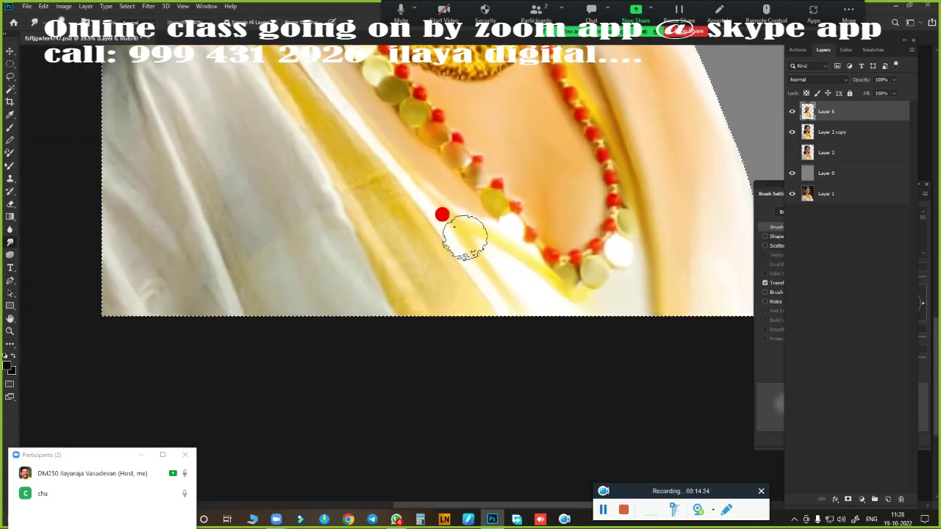
scroll(411, 242, "up", 5)
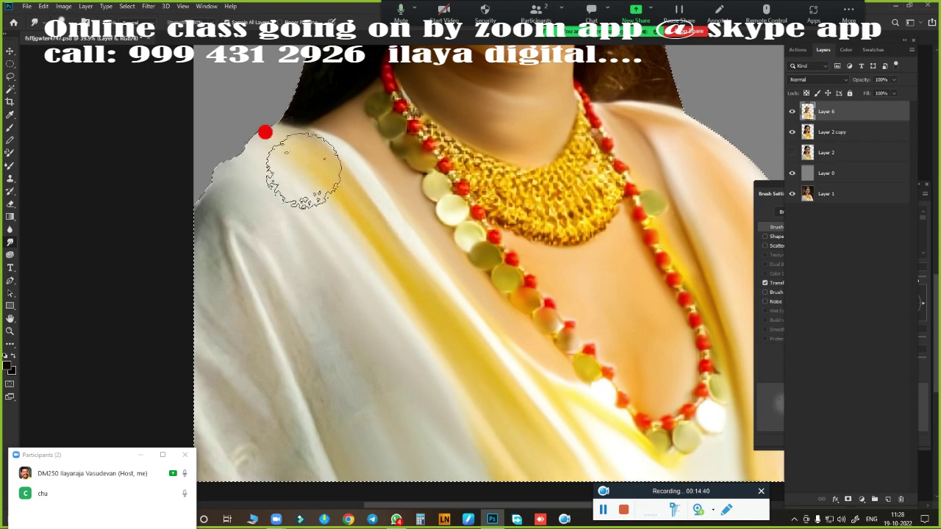
left_click_drag(264, 130, 355, 382)
- Smooth the hair between the chin and the shoulder
scroll(338, 309, "down", 3)
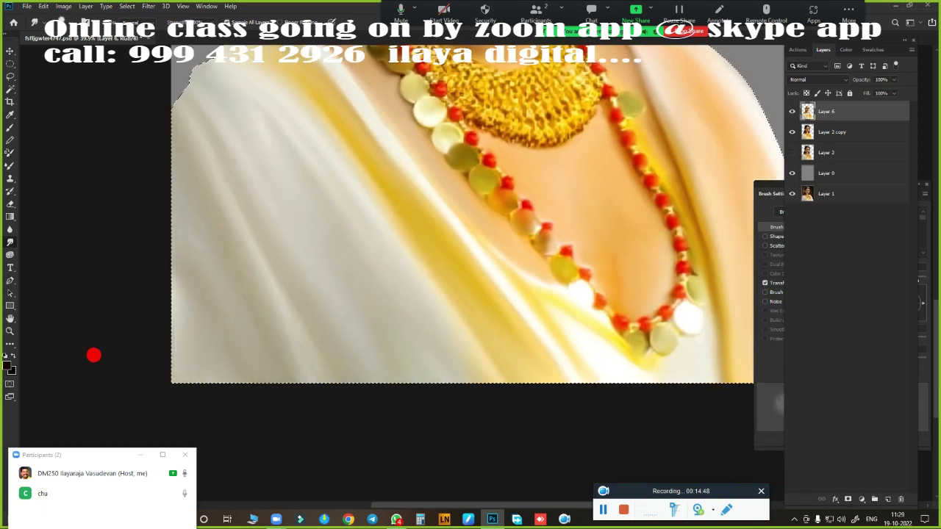
scroll(239, 206, "up", 4)
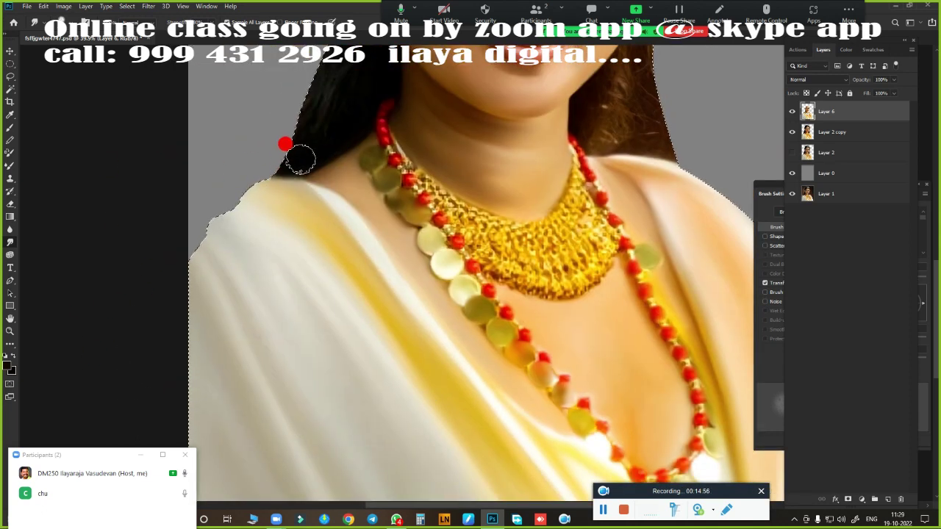
scroll(336, 315, "up", 4)
scroll(433, 265, "up", 2)
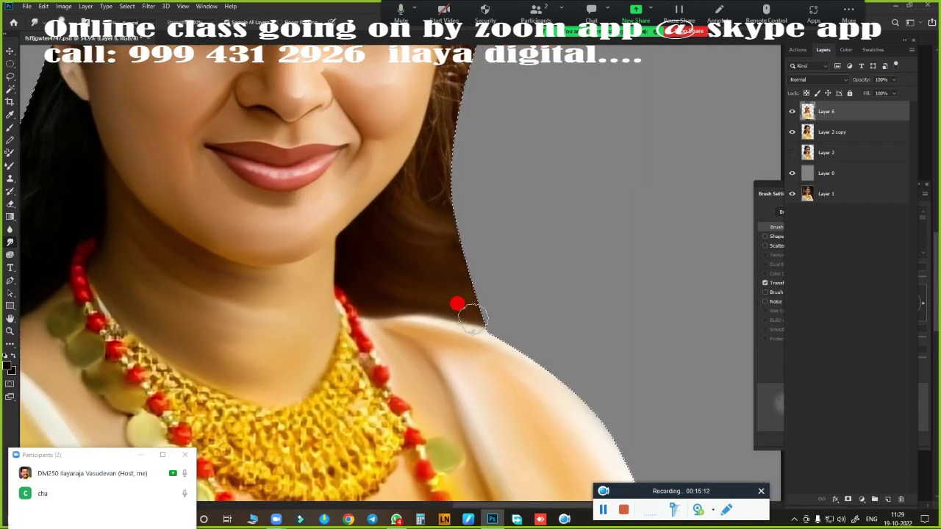
mouse_move(378, 239)
left_mouse_down()
mouse_move(421, 158)
mouse_move(414, 216)
left_mouse_up()
- Add a new empty Layer 7 at the top of the Layers panel
scroll(414, 216, "up", 5)
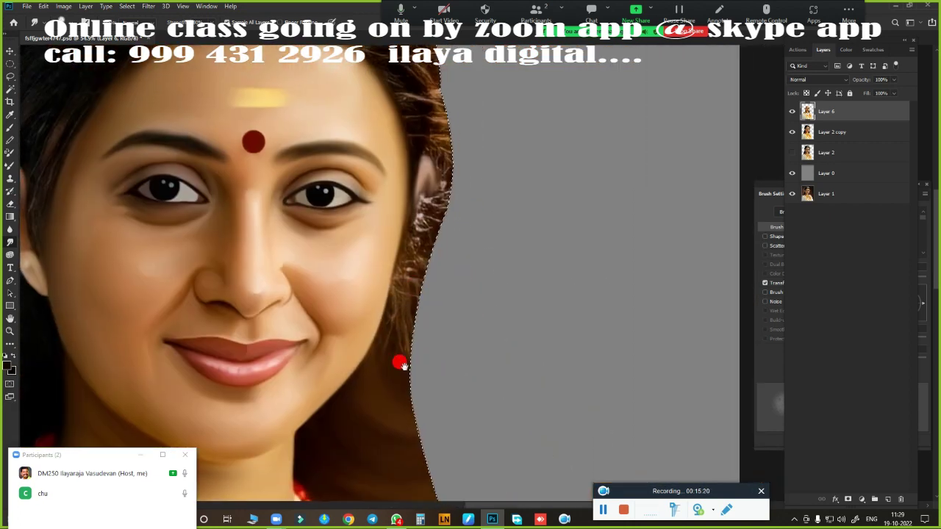
scroll(479, 309, "up", 2)
scroll(478, 309, "down", 2)
scroll(264, 314, "down", 2)
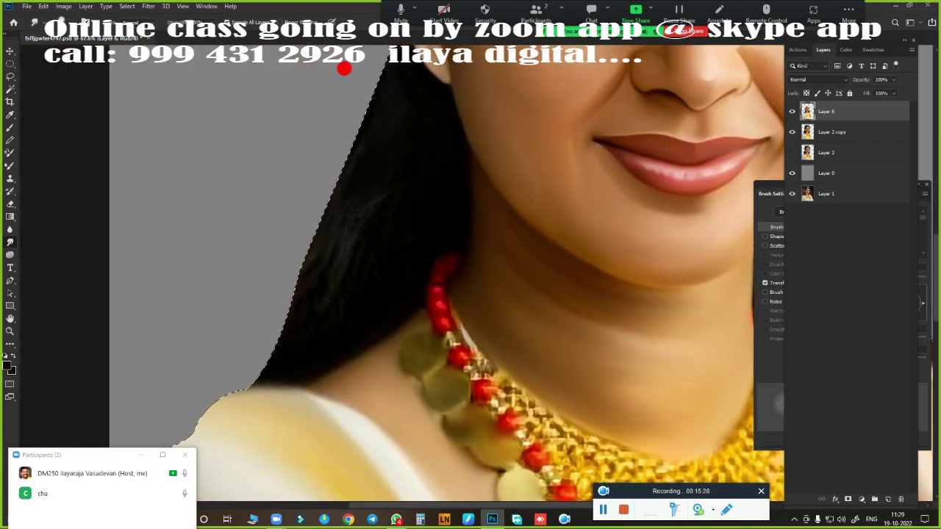
scroll(388, 280, "up", 2)
scroll(302, 226, "up", 10)
scroll(437, 299, "up", 3)
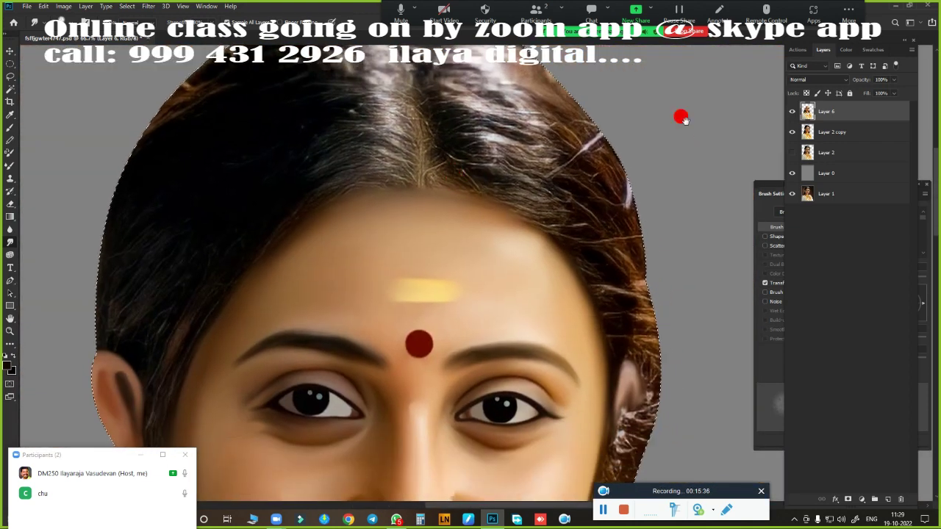
left_click(885, 498)
- On Layer 7, smudge the hair upward on both sides of the parting and blend the parting
key("alt+bracketleft")
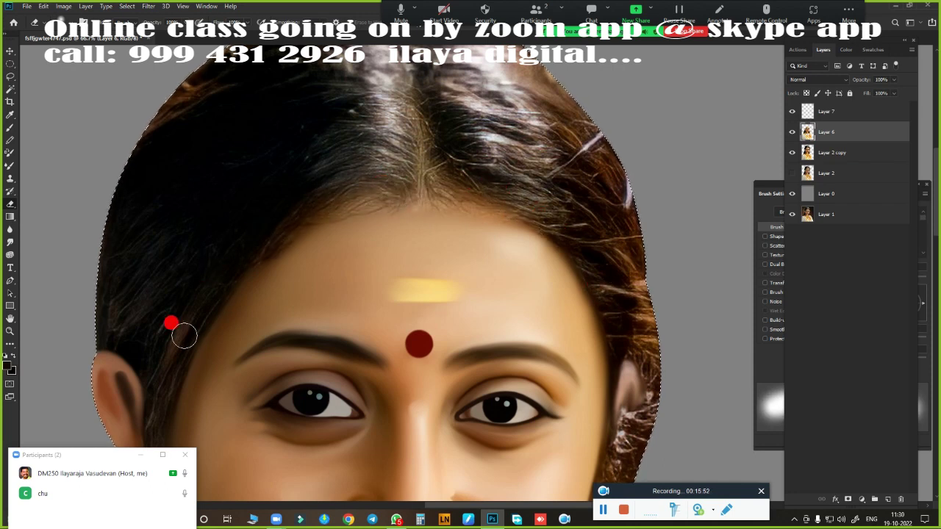
scroll(504, 246, "up", 2)
key("alt+bracketright")
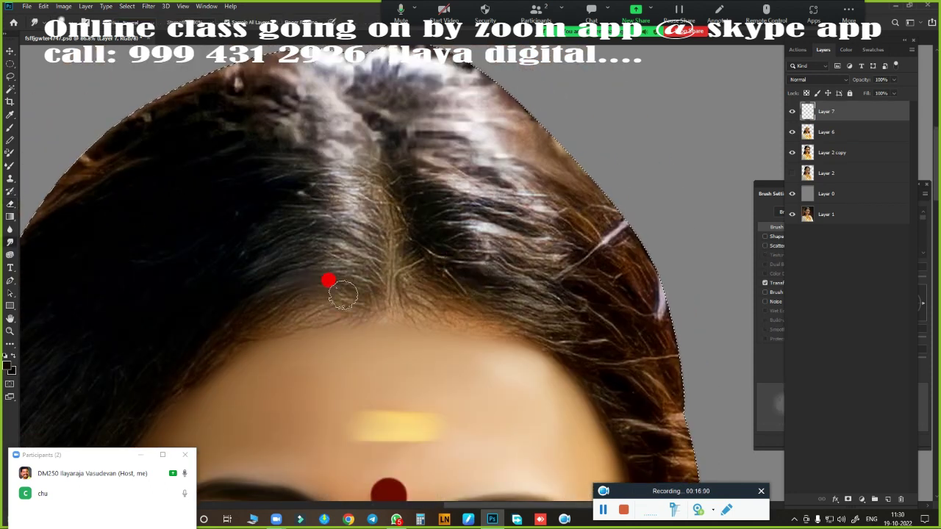
mouse_move(345, 293)
left_mouse_down()
mouse_move(360, 261)
mouse_move(355, 189)
mouse_move(303, 105)
mouse_move(316, 66)
left_mouse_up()
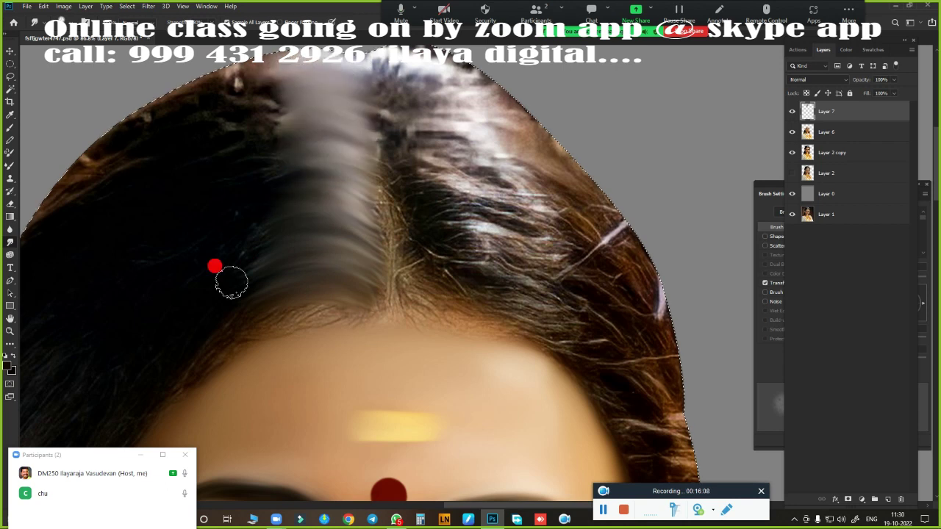
mouse_move(402, 307)
left_mouse_down()
mouse_move(480, 262)
mouse_move(424, 191)
mouse_move(411, 111)
mouse_move(373, 60)
left_mouse_up()
mouse_move(377, 104)
left_mouse_down()
mouse_move(343, 134)
mouse_move(373, 206)
mouse_move(361, 283)
mouse_move(391, 326)
mouse_move(530, 336)
mouse_move(517, 296)
mouse_move(377, 128)
mouse_move(460, 318)
left_mouse_up()
- Darken the right hair edge and smooth the strands at the upper-right crown
scroll(447, 305, "right", 5)
scroll(411, 279, "down", 2)
scroll(378, 219, "down", 2)
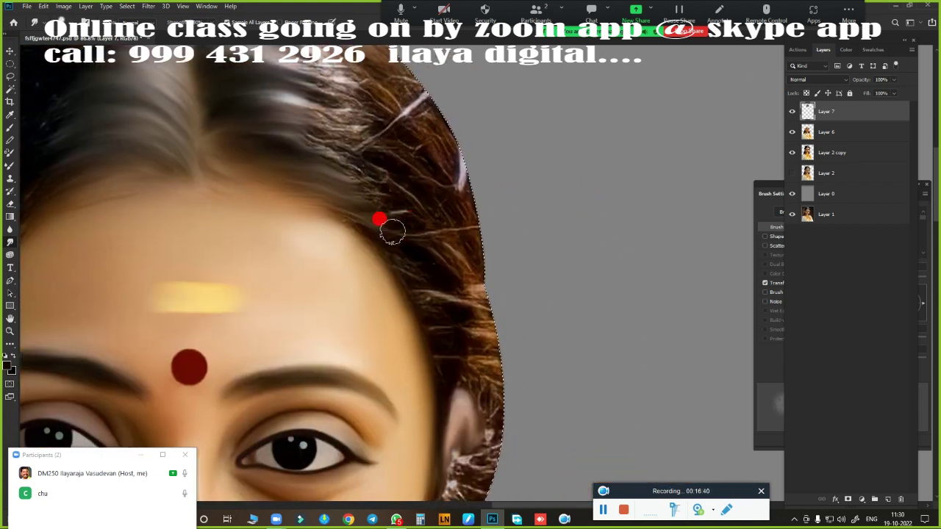
mouse_move(442, 258)
left_mouse_down()
mouse_move(447, 328)
mouse_move(478, 326)
mouse_move(494, 446)
left_mouse_up()
left_click_drag(422, 230, 525, 355)
mouse_move(331, 63)
left_mouse_down()
mouse_move(457, 157)
mouse_move(383, 255)
mouse_move(463, 199)
mouse_move(571, 336)
mouse_move(542, 445)
mouse_move(414, 109)
mouse_move(424, 234)
left_mouse_up()
- Continue smoothing the hair edge down the right side of the head
scroll(551, 235, "down", 3)
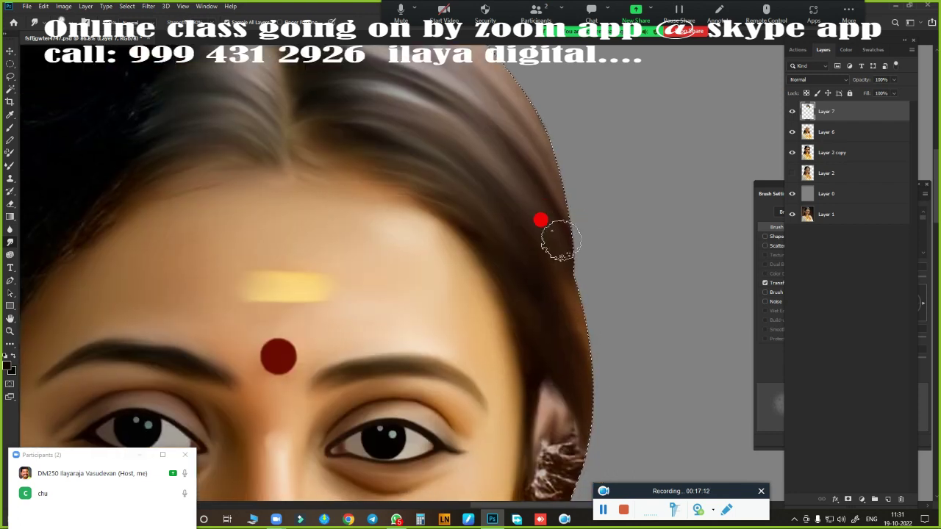
scroll(552, 235, "down", 5)
mouse_move(552, 235)
left_mouse_down()
mouse_move(515, 269)
mouse_move(518, 146)
mouse_move(500, 138)
mouse_move(521, 206)
mouse_move(473, 409)
left_mouse_up()
scroll(473, 410, "down", 3)
left_click_drag(497, 237, 509, 126)
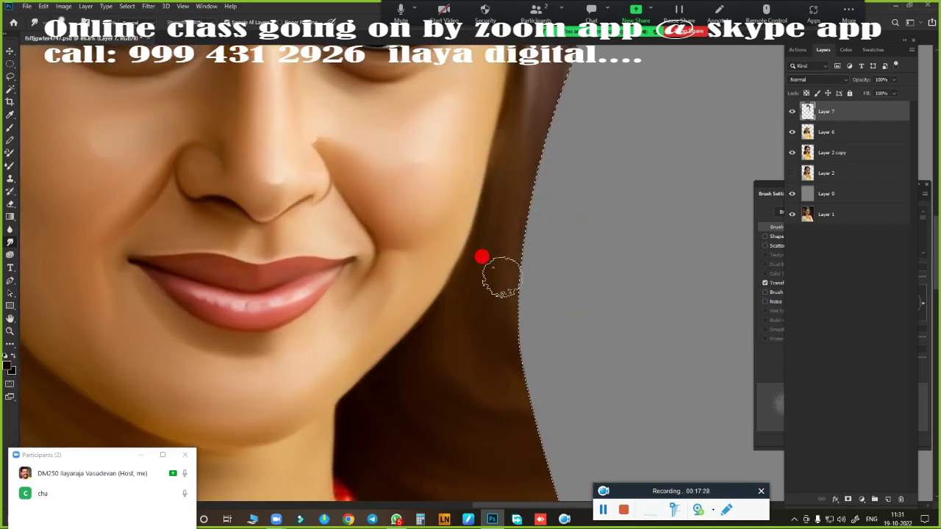
scroll(515, 213, "down", 3)
scroll(408, 305, "down", 3)
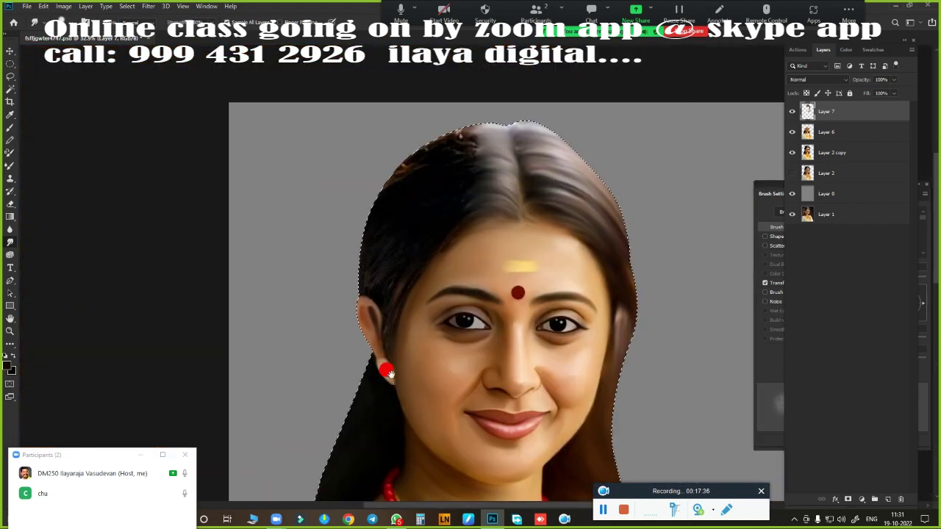
scroll(434, 95, "up", 2)
mouse_move(434, 95)
left_mouse_down()
mouse_move(437, 142)
mouse_move(456, 90)
mouse_move(429, 160)
mouse_move(438, 80)
left_mouse_up()
- Blend and darken the hair strands at the top-left and left side of the head
scroll(437, 80, "up", 5)
scroll(367, 123, "up", 3)
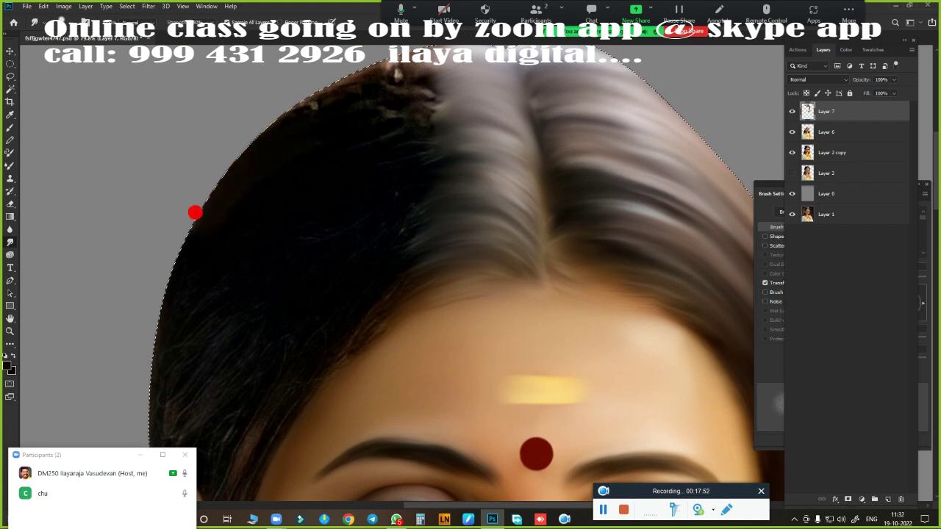
scroll(196, 210, "up", 2)
mouse_move(283, 225)
left_mouse_down()
mouse_move(309, 340)
mouse_move(281, 162)
mouse_move(252, 153)
mouse_move(404, 139)
left_mouse_up()
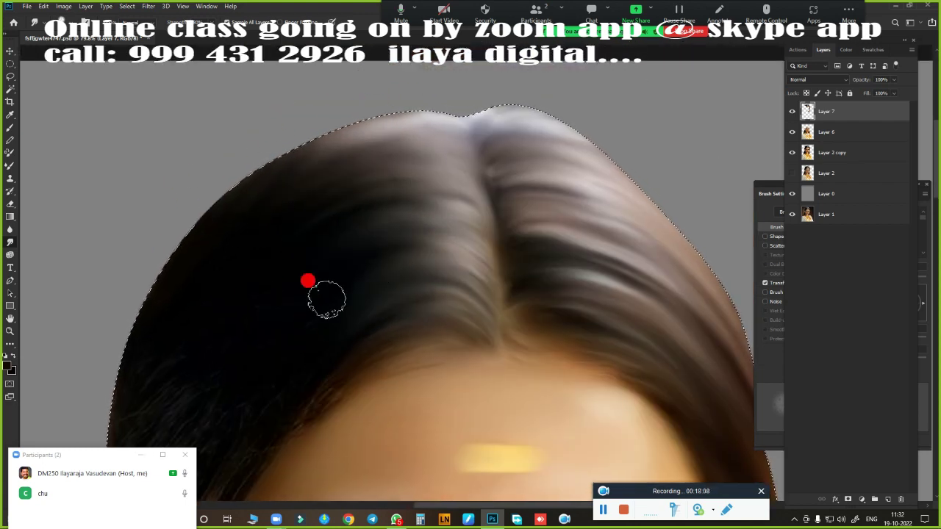
scroll(345, 250, "down", 3)
scroll(261, 367, "down", 3)
scroll(276, 371, "up", 3)
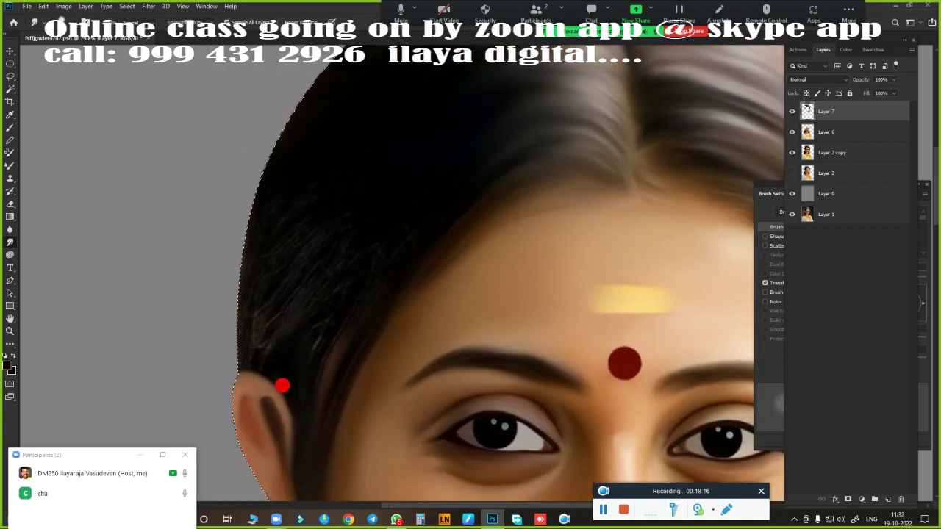
left_click_drag(272, 335, 321, 179)
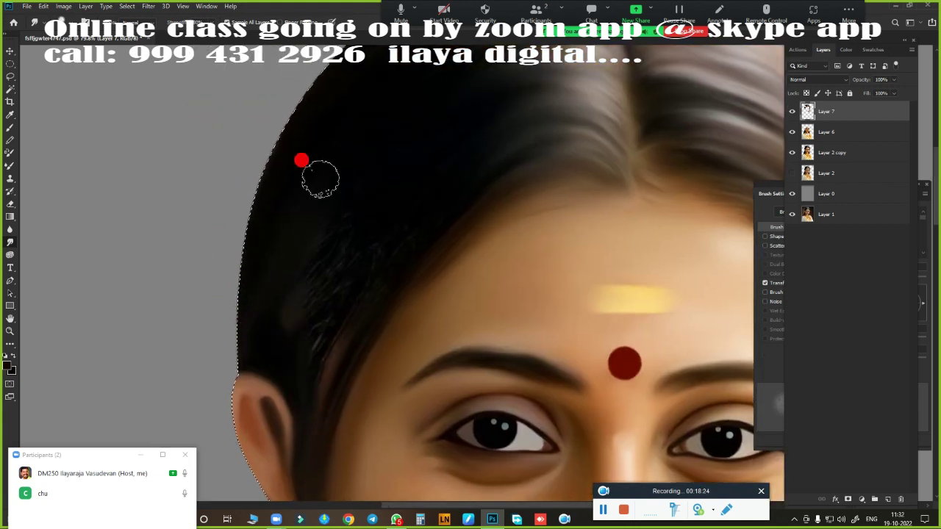
- Deselect, merge the hair strokes into Layer 7, delete Layer 2 copy 2, and hide Layer 2 copy
key("ctrl+0")
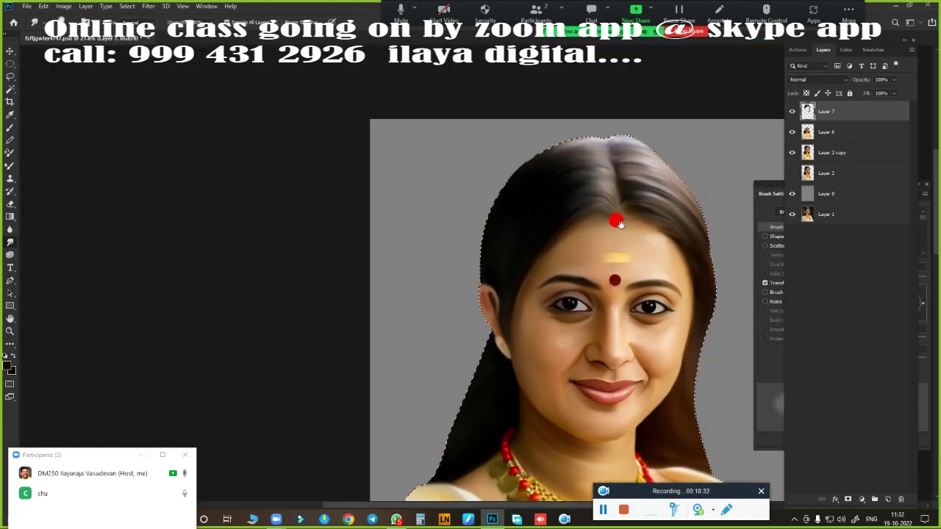
key("ctrl+z")
key("ctrl+z")
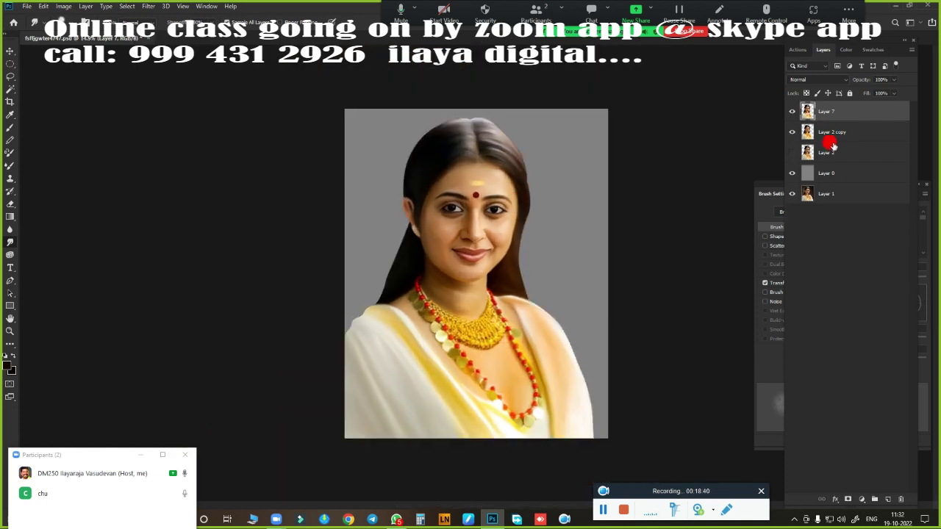
key("ctrl+z")
key("ctrl+z")
left_click(792, 132)
left_click(792, 111)
- Save the painting so far
scroll(444, 218, "up", 5)
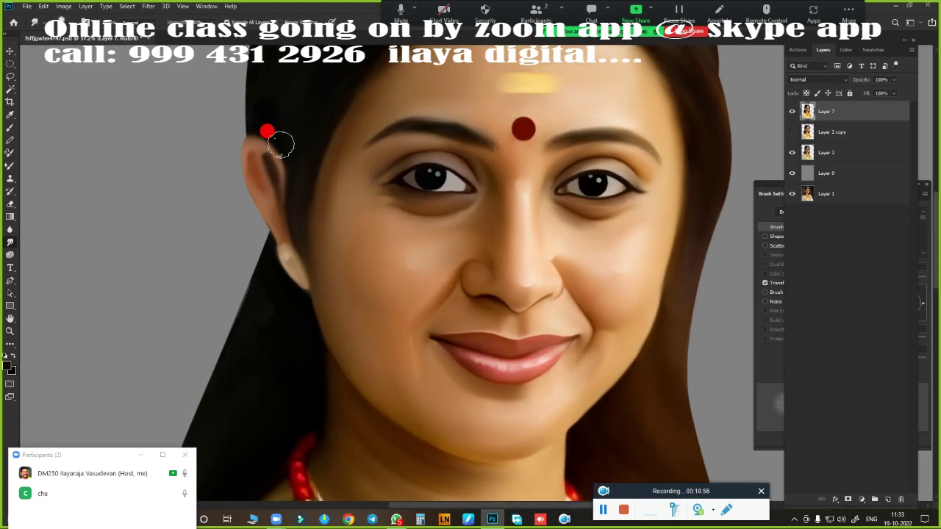
scroll(637, 337, "down", 5)
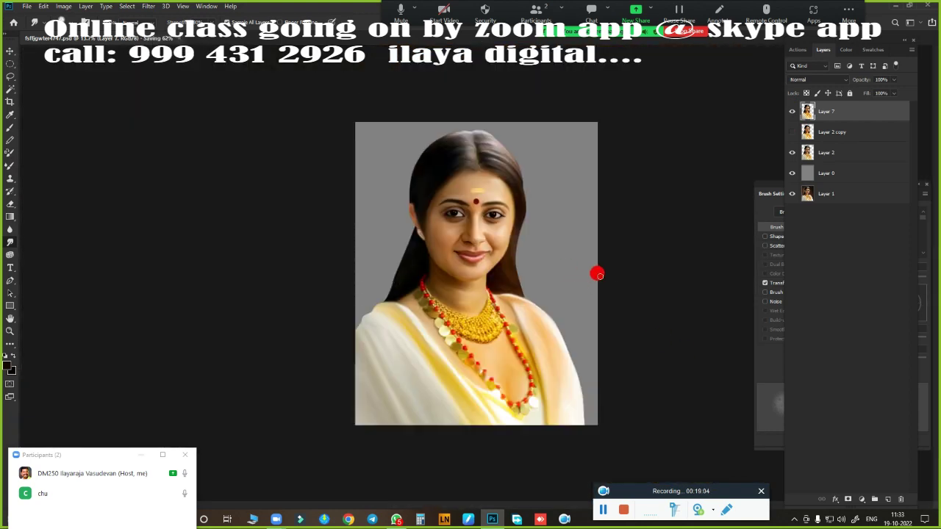
key("ctrl+plus")
scroll(637, 250, "up", 1)
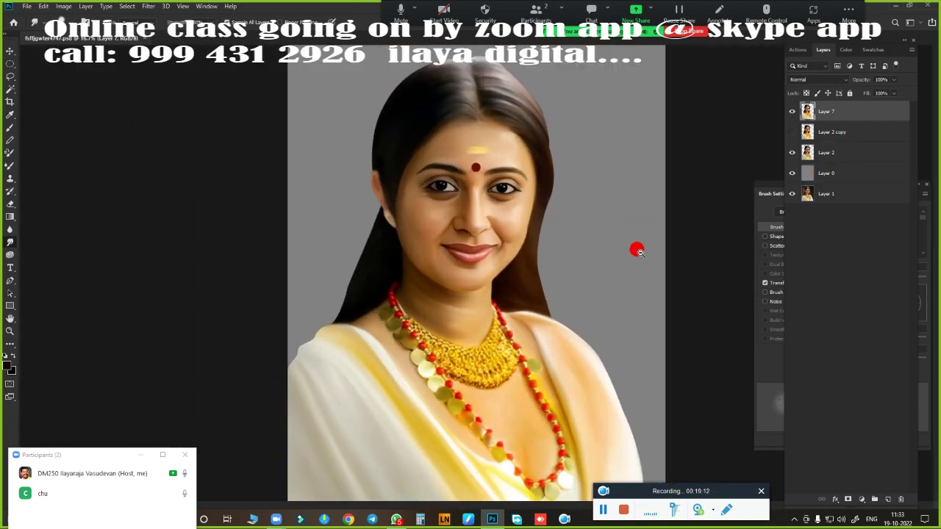
scroll(636, 250, "down", 1)
scroll(656, 176, "up", 1)
scroll(593, 245, "up", 1)
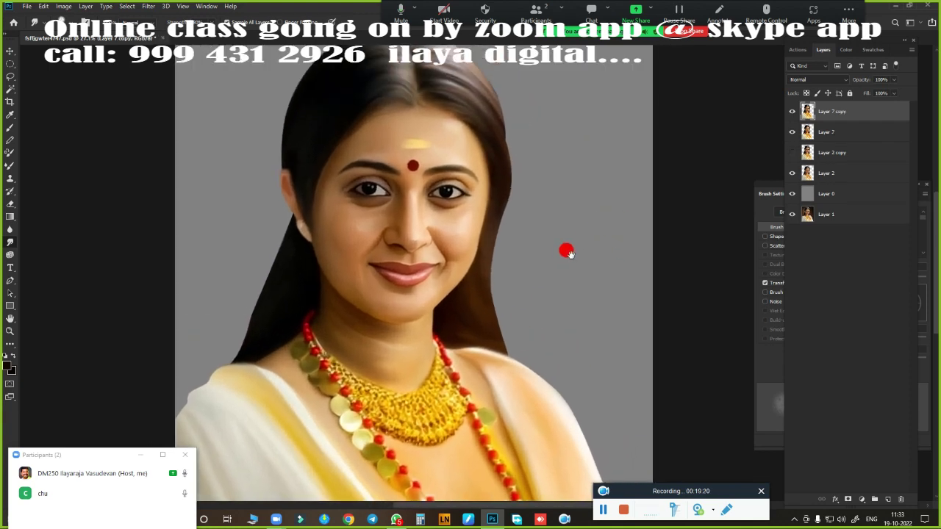
scroll(563, 250, "up", 3)
scroll(628, 237, "up", 1)
- Clear the old selection and lasso around the upper and lower lips
scroll(555, 282, "up", 2)
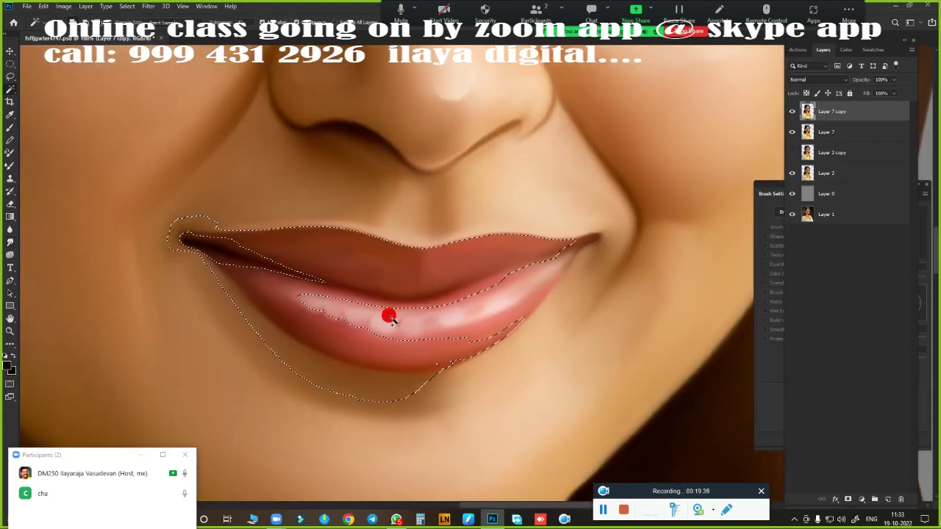
key("ctrl+d")
key("l")
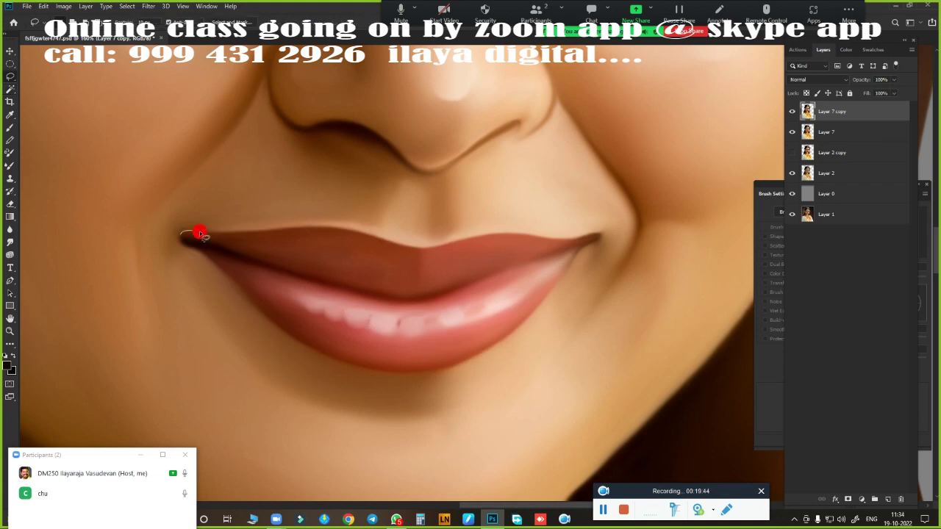
left_click_drag(200, 233, 274, 240)
key("Return")
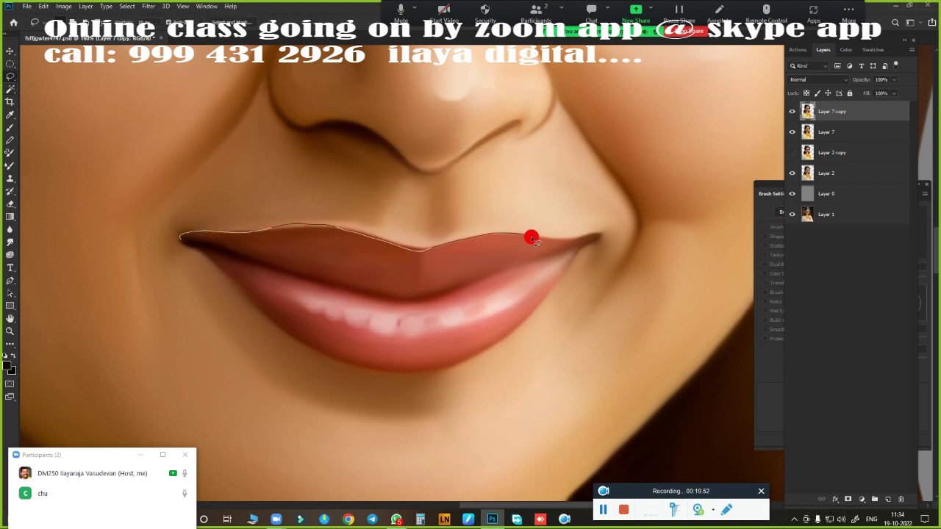
left_click_drag(296, 338, 325, 370)
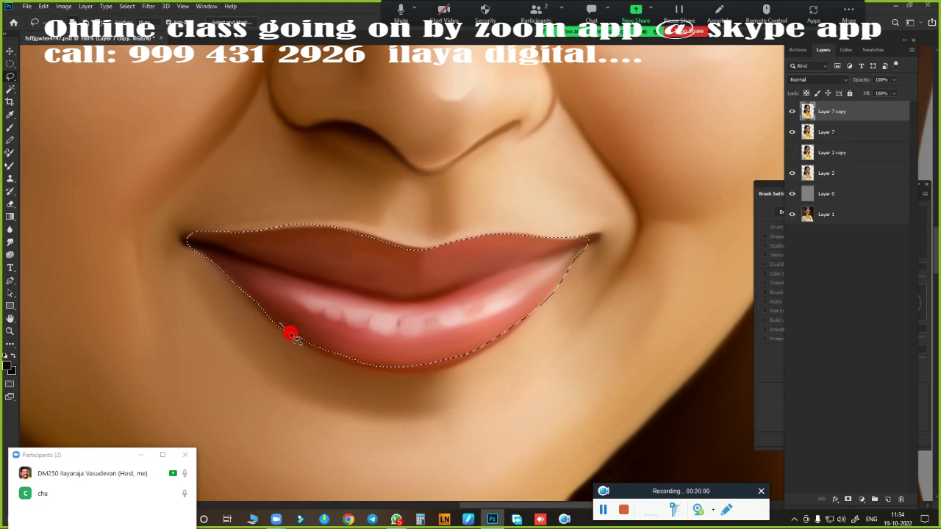
left_click_drag(538, 301, 424, 367)
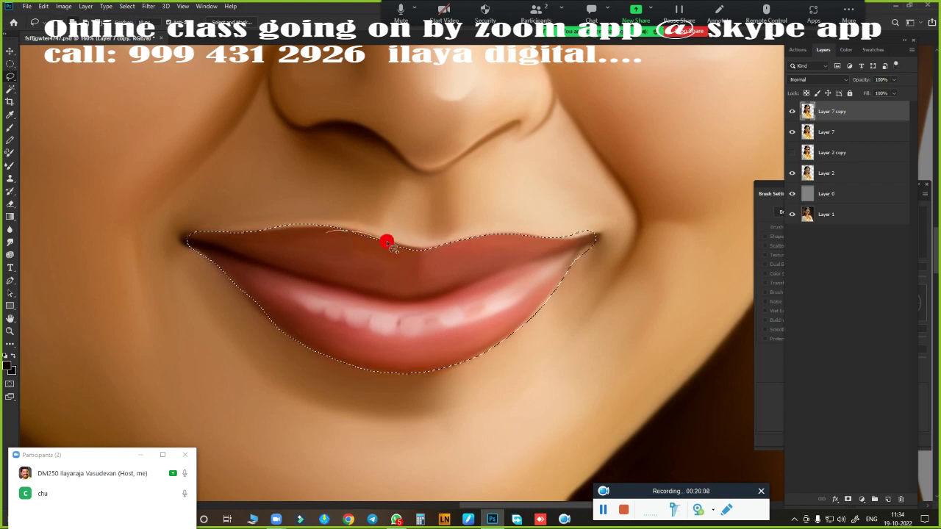
- Feather the lip selection and copy it onto a new Layer 8
scroll(547, 348, "down", 2)
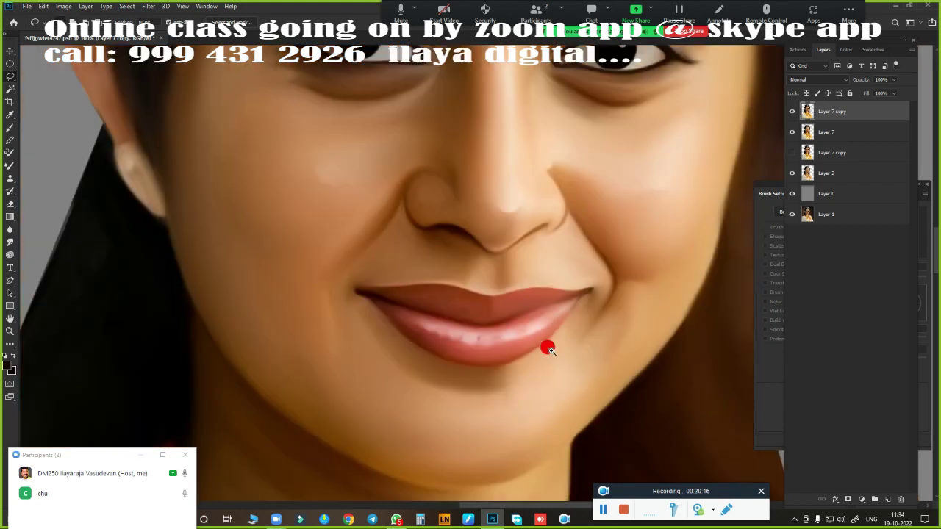
scroll(551, 330, "down", 1)
scroll(570, 312, "down", 1)
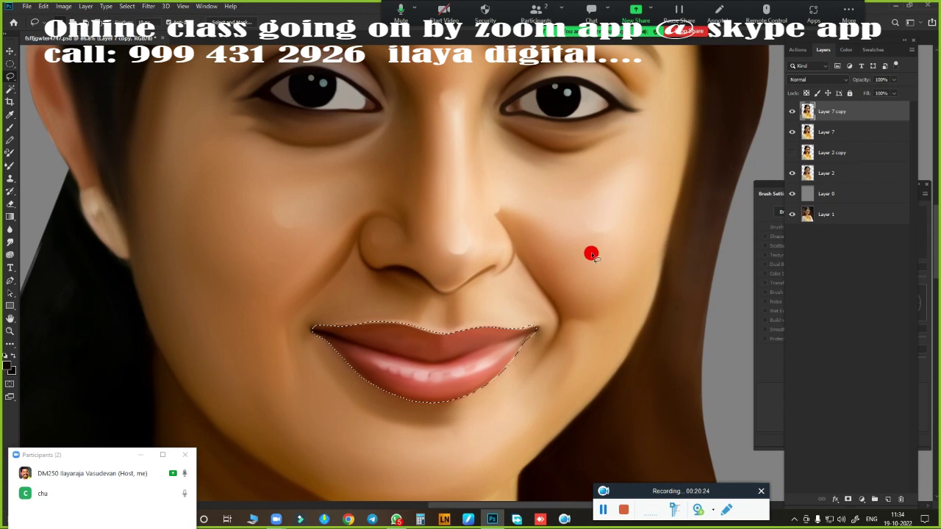
scroll(559, 220, "up", 2)
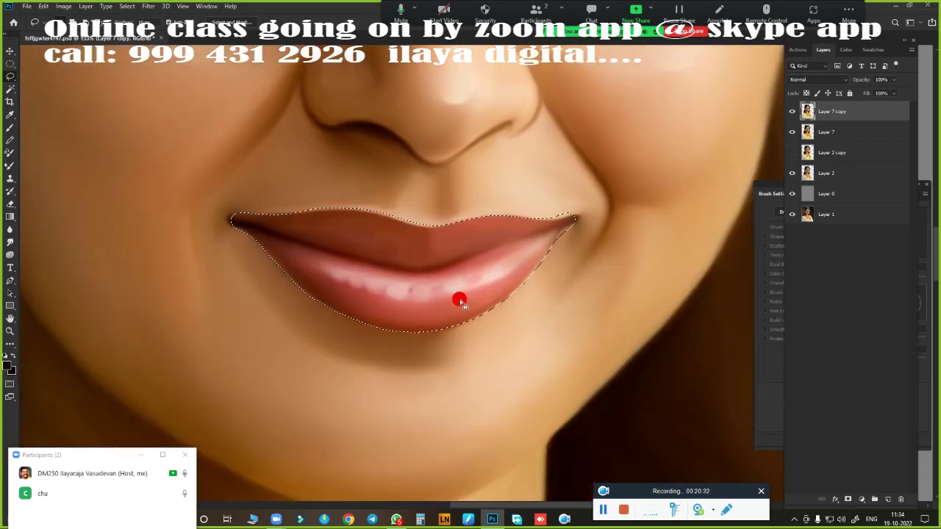
key("shift+F6")
key("Return")
scroll(513, 289, "down", 3)
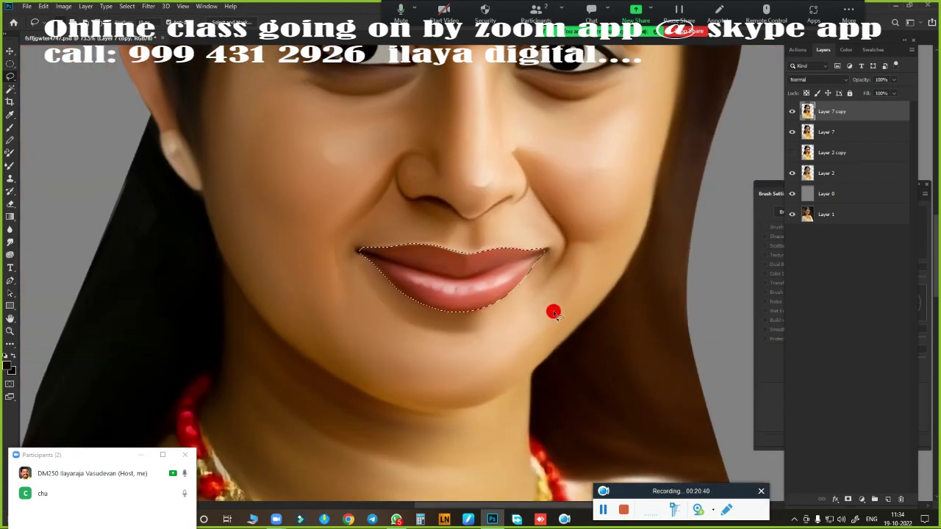
scroll(553, 312, "down", 2)
scroll(575, 313, "down", 2)
key("ctrl+j")
- Check the lips alone, then show the Layer 7 copy face again
left_click_drag(791, 131, 791, 193)
scroll(325, 363, "up", 3)
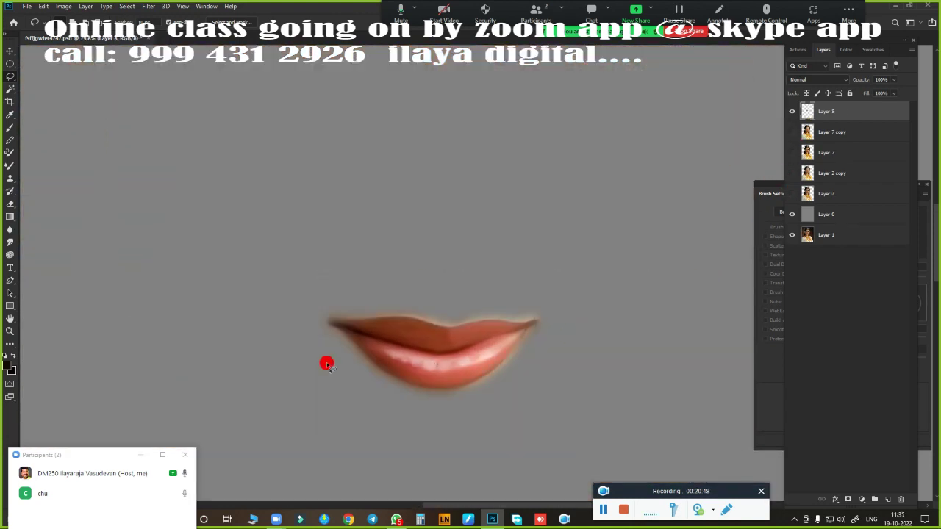
left_click(791, 132)
scroll(566, 254, "down", 2)
scroll(524, 252, "up", 1)
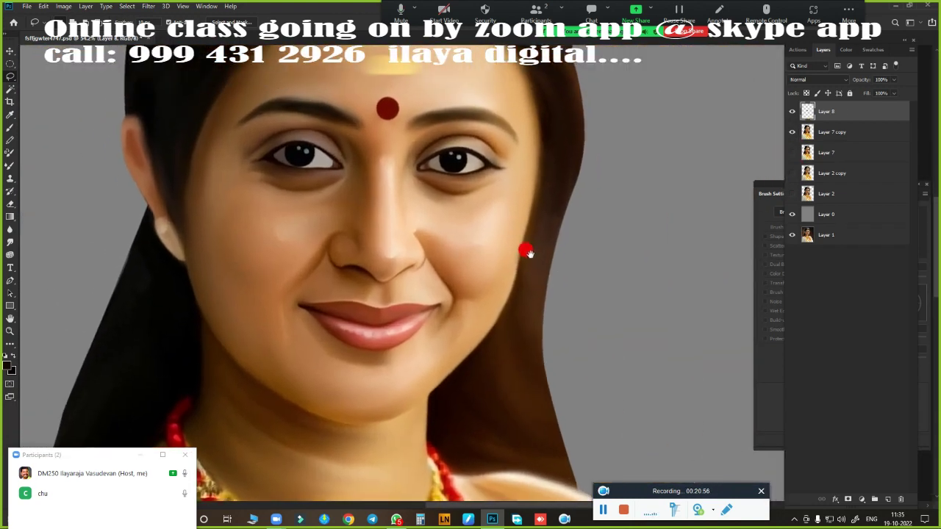
scroll(576, 281, "up", 1)
- Deepen the lip shadows with a Curves adjustment on the RGB channel
key("ctrl+m")
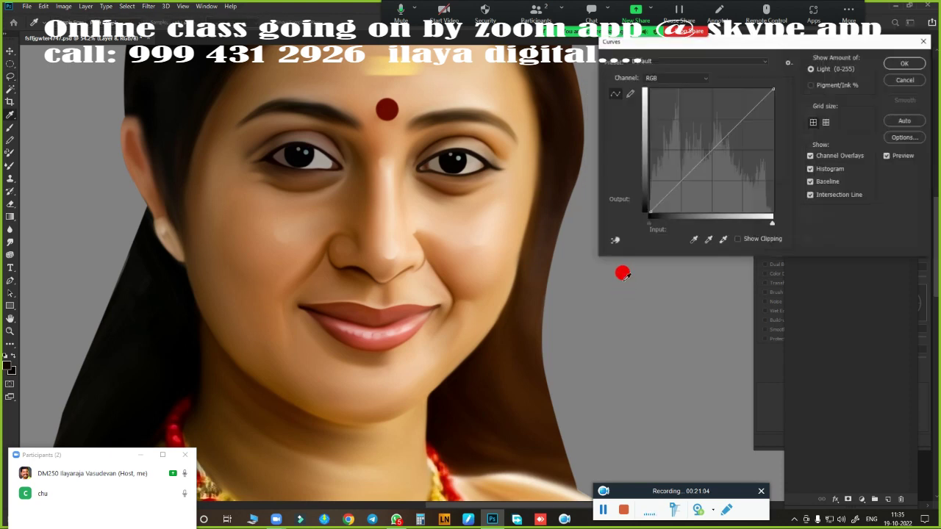
left_click(650, 78)
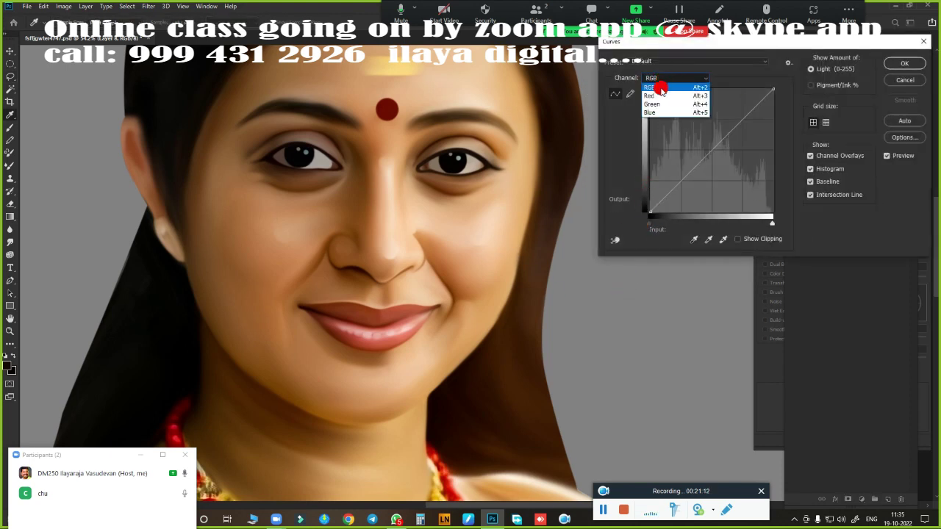
left_click(651, 103)
left_click(654, 78)
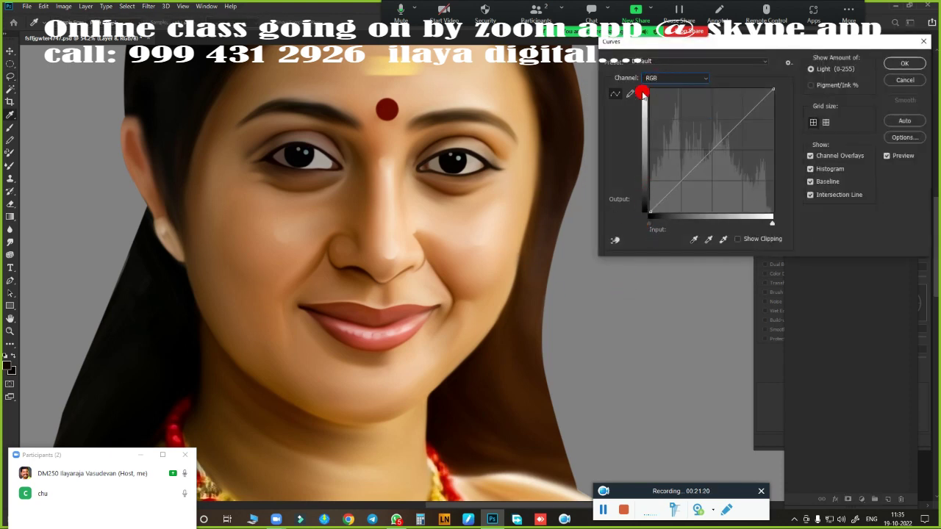
mouse_move(650, 228)
left_mouse_down()
mouse_move(629, 233)
mouse_move(659, 227)
left_mouse_up()
left_click(890, 156)
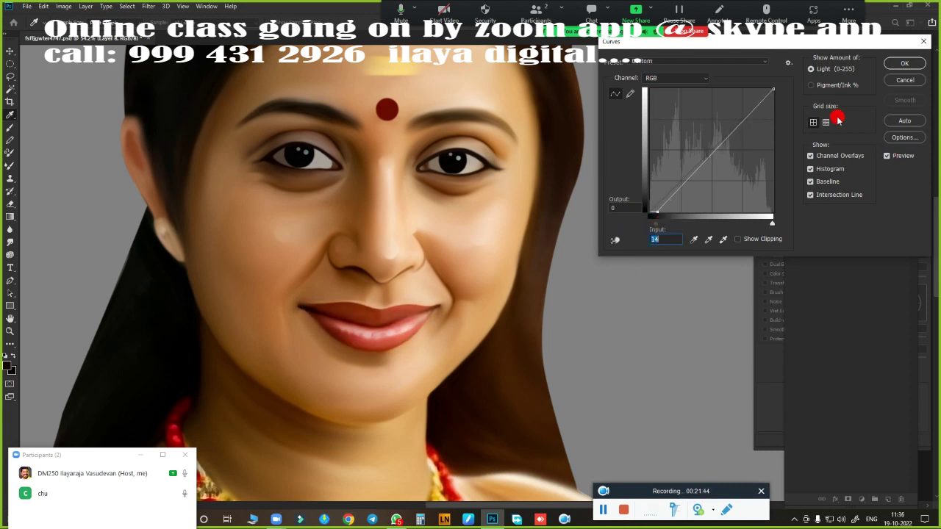
key("Return")
- Raise lip saturation to +35 and shift the hue slightly toward red
key("ctrl+u")
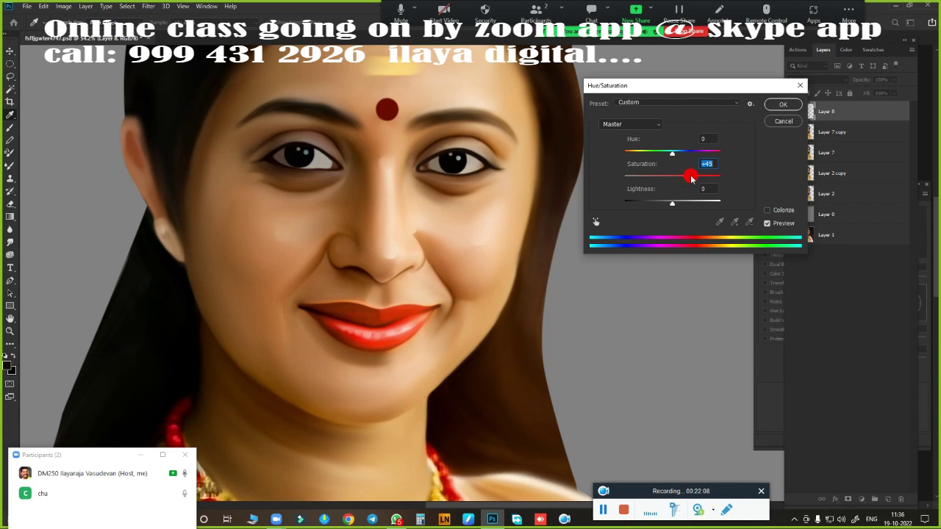
left_click_drag(670, 156, 673, 157)
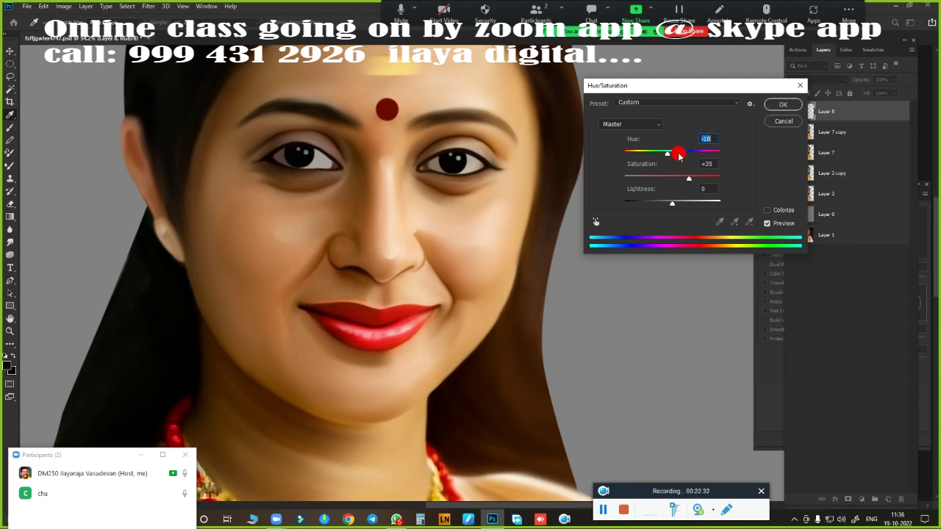
left_click_drag(679, 155, 671, 158)
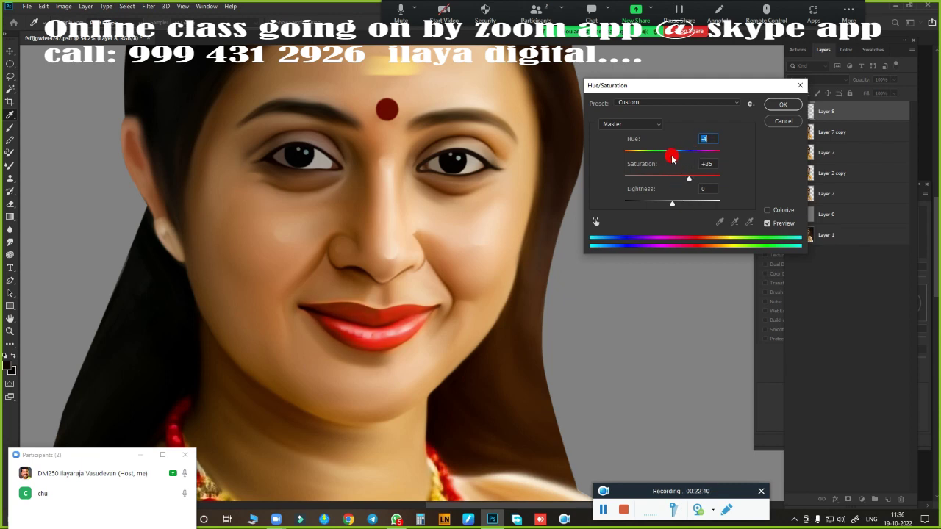
left_click(774, 106)
- Zoom in on the lips and compare them with Layer 8 hidden and shown
key("ctrl+0")
left_click(542, 253)
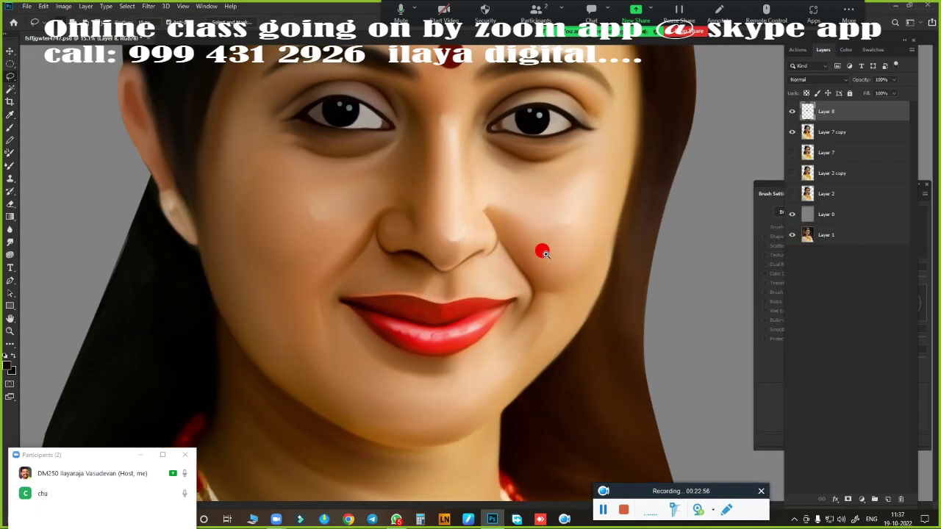
left_click(441, 297)
left_click(389, 261)
left_click(10, 204)
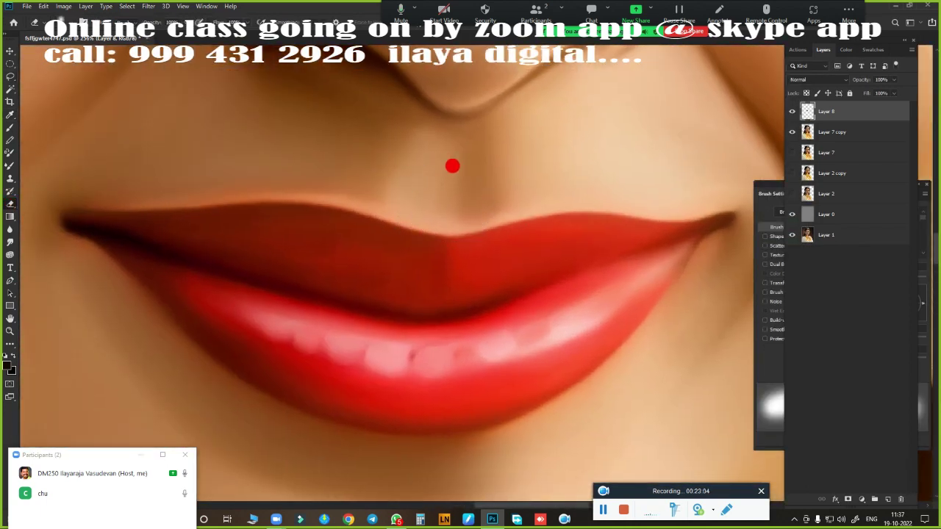
left_click(791, 111)
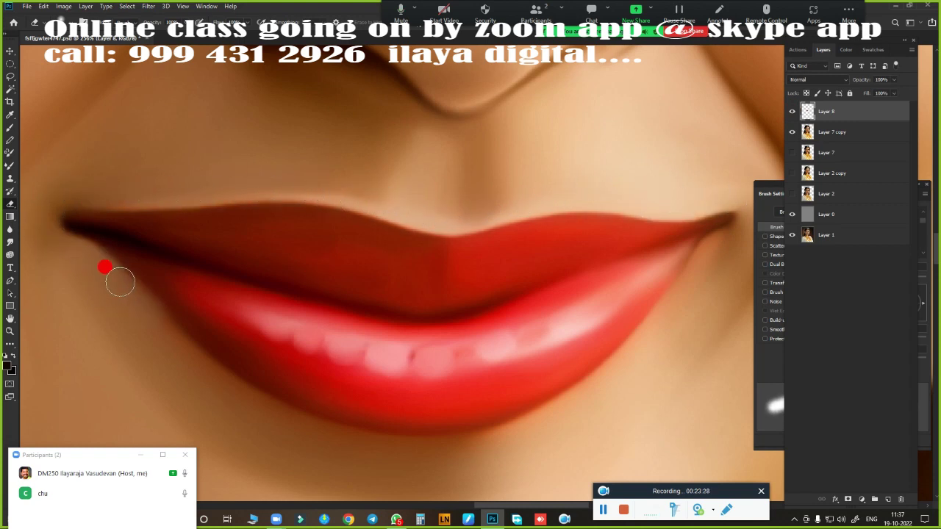
scroll(599, 341, "down", 5)
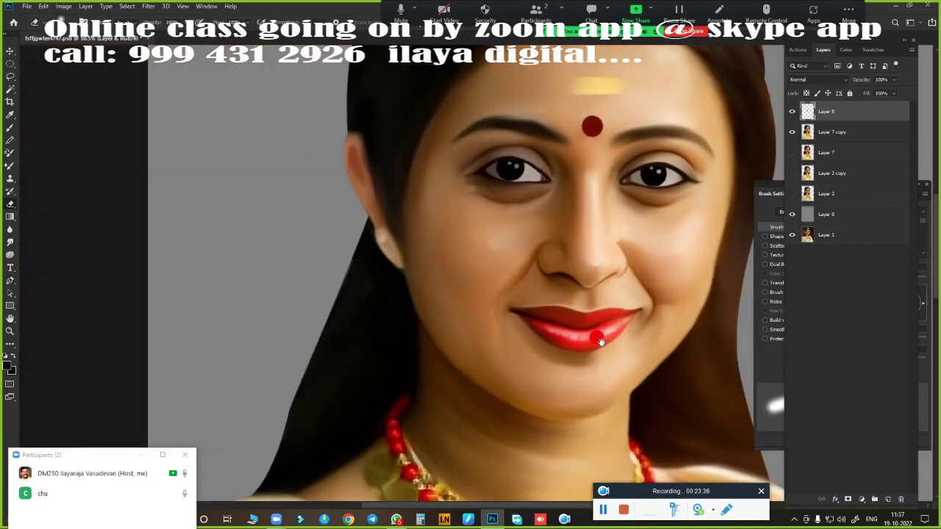
scroll(599, 340, "right", 3)
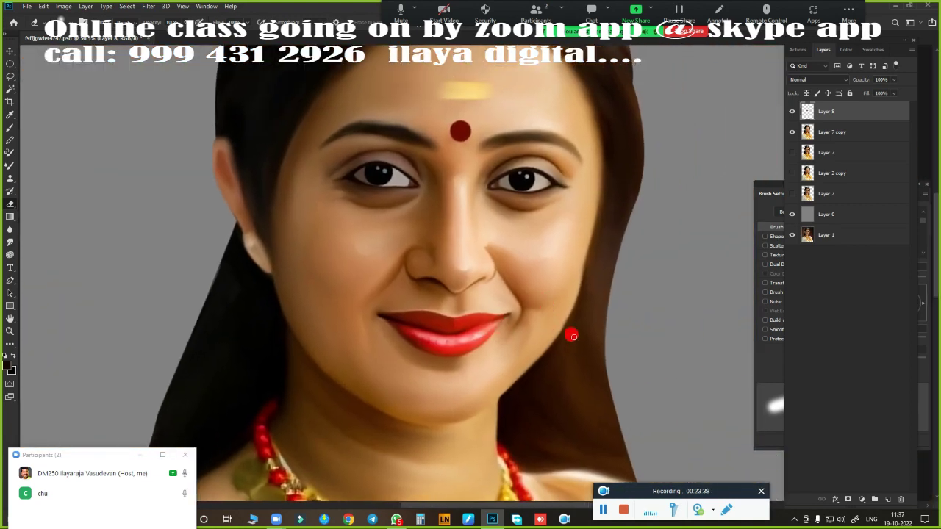
- Set Layer 8's fill to 79% and merge it down into Layer 7 copy
left_click(894, 93)
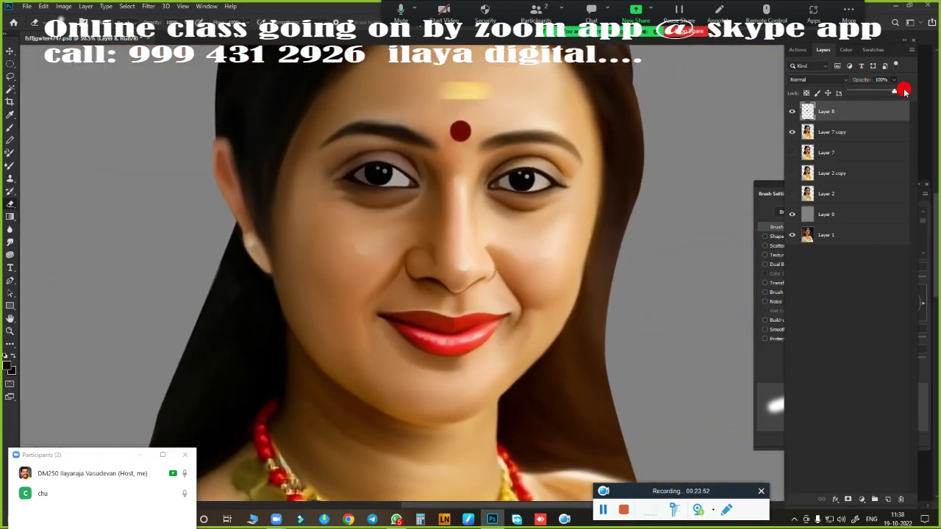
left_click_drag(903, 91, 463, 344)
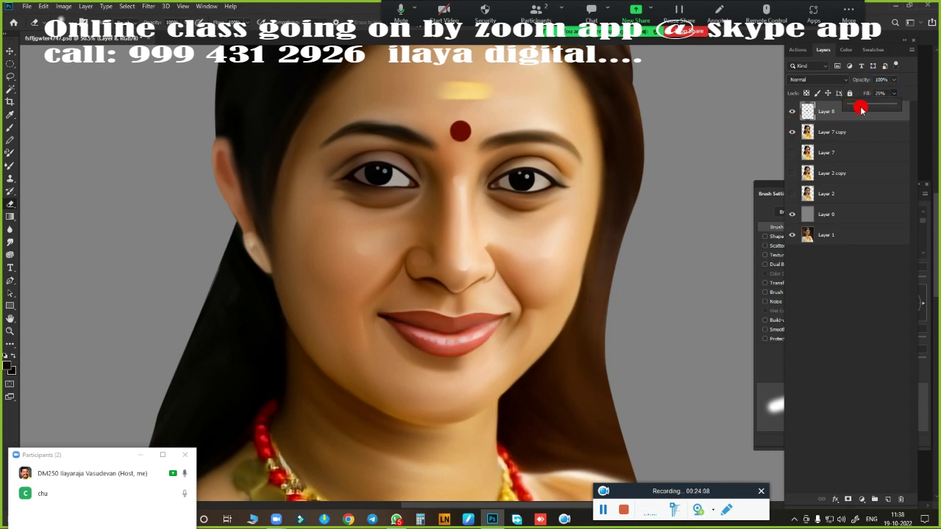
mouse_move(862, 109)
left_mouse_down()
mouse_move(856, 114)
mouse_move(906, 106)
left_mouse_up()
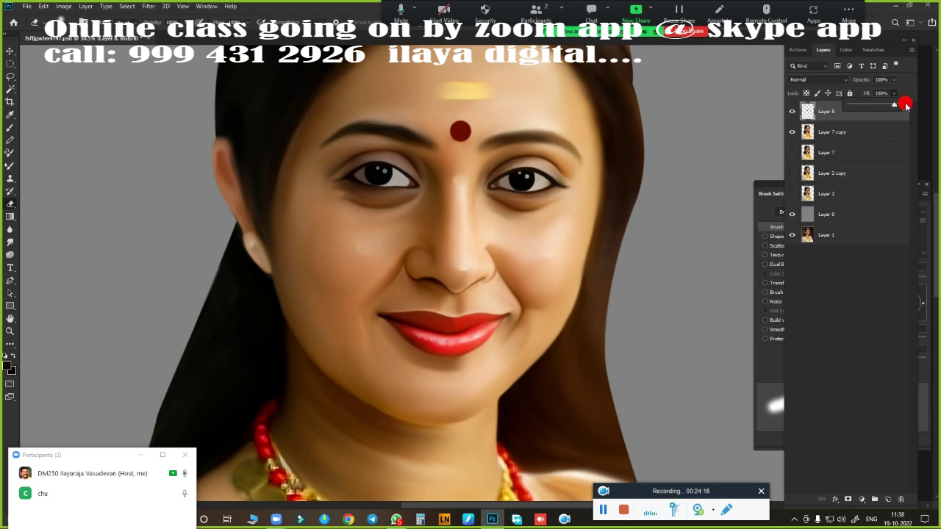
left_click(831, 133)
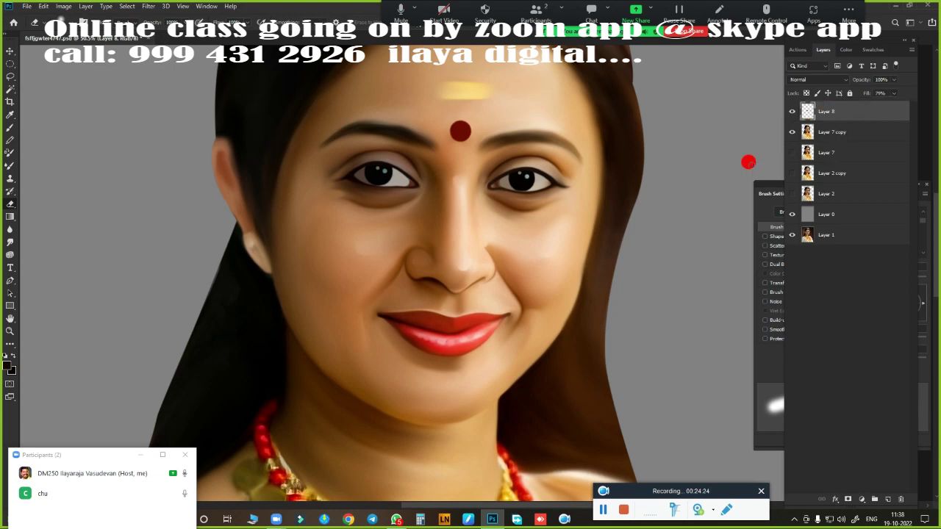
key("ctrl+0")
left_click(855, 109, "shift")
key("ctrl+e")
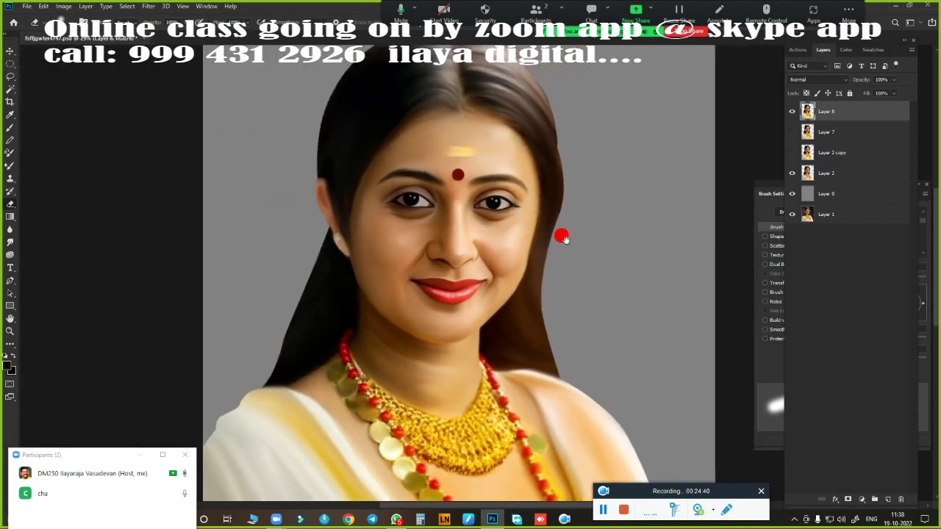
- Apply Hue/Saturation to the merged portrait with Hue +1 and Saturation +26
key("ctrl+u")
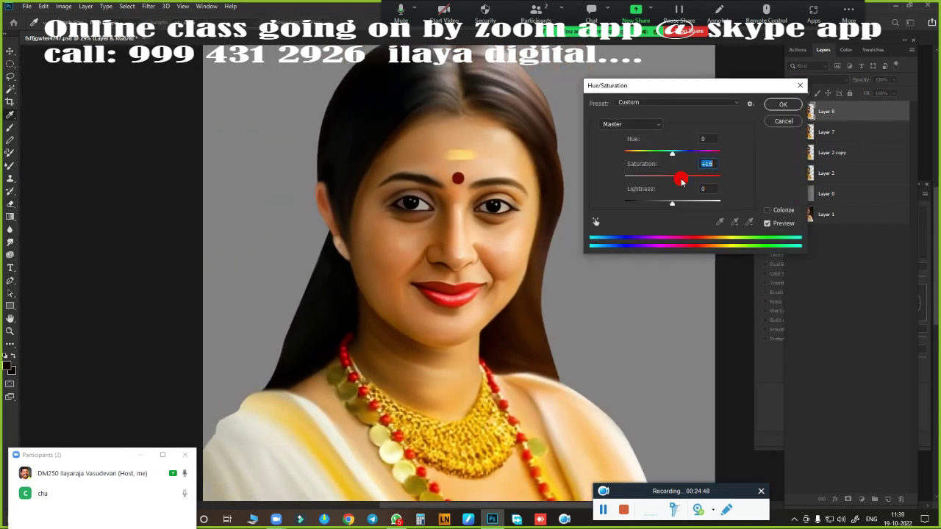
left_click_drag(682, 181, 690, 184)
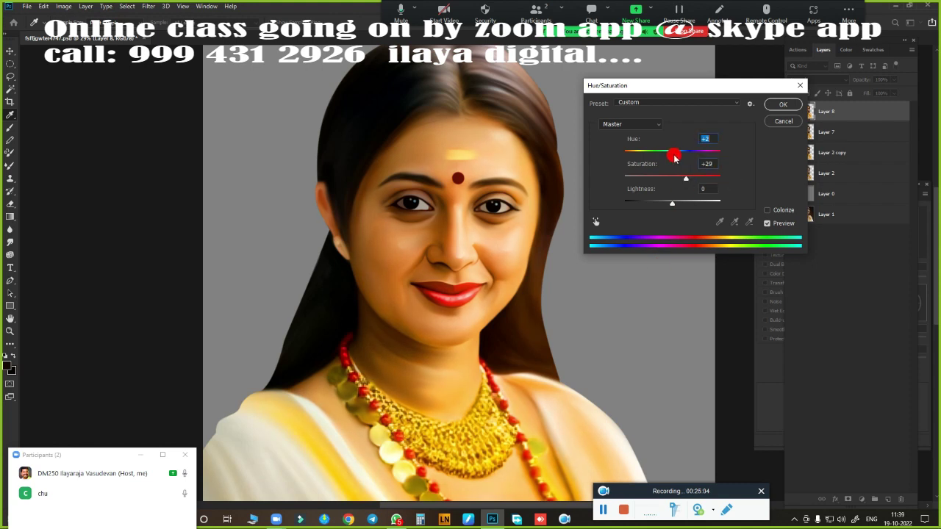
mouse_move(693, 182)
left_mouse_down()
mouse_move(671, 152)
mouse_move(699, 178)
mouse_move(687, 185)
left_mouse_up()
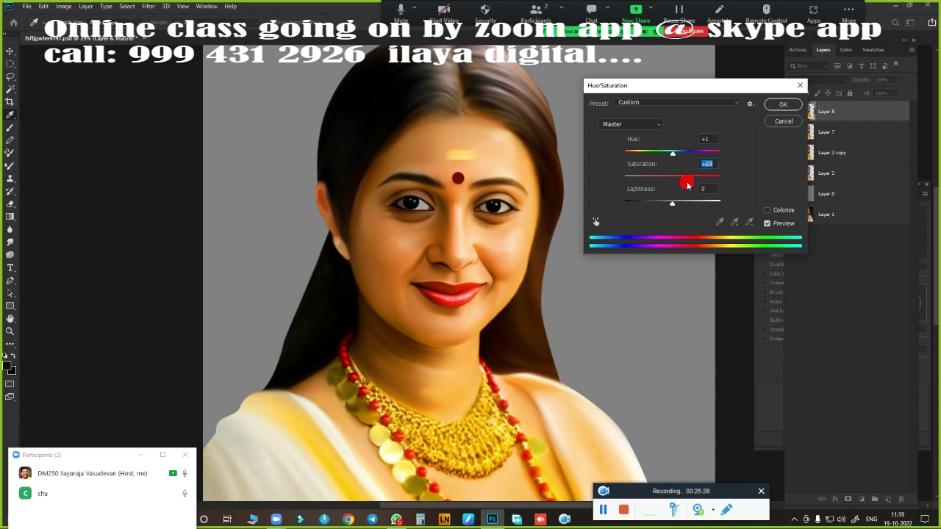
left_click(781, 105)
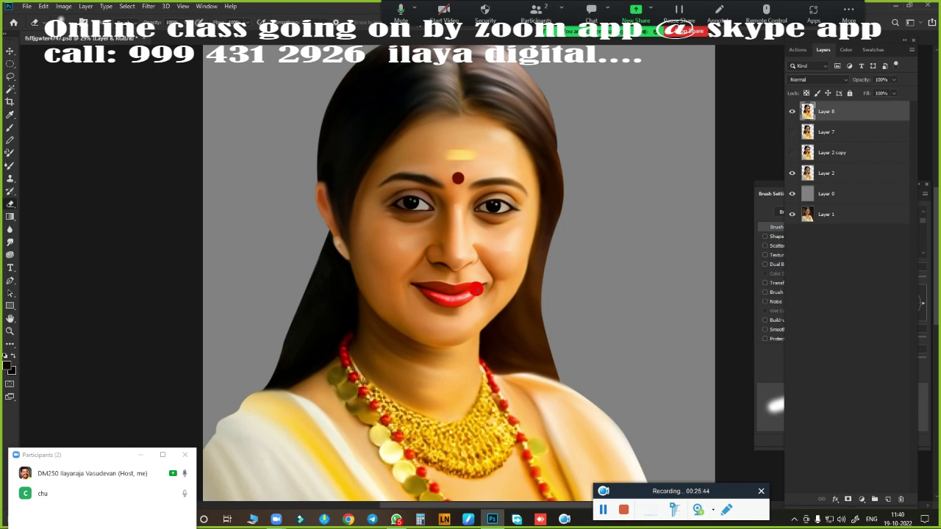
- Apply Color Balance with midtones +4, 0, -3 and highlights 0, -17, +48
key("ctrl+b")
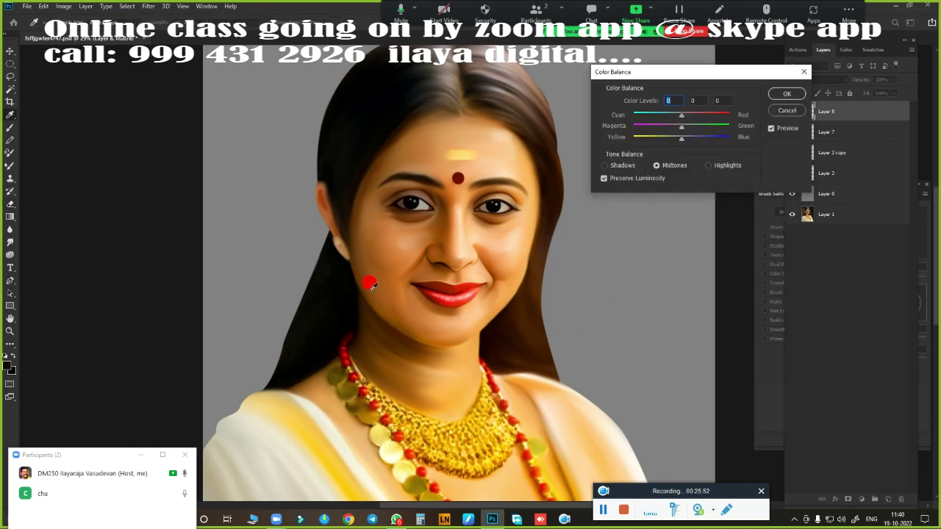
left_click_drag(680, 141, 680, 138)
left_click_drag(682, 116, 681, 129)
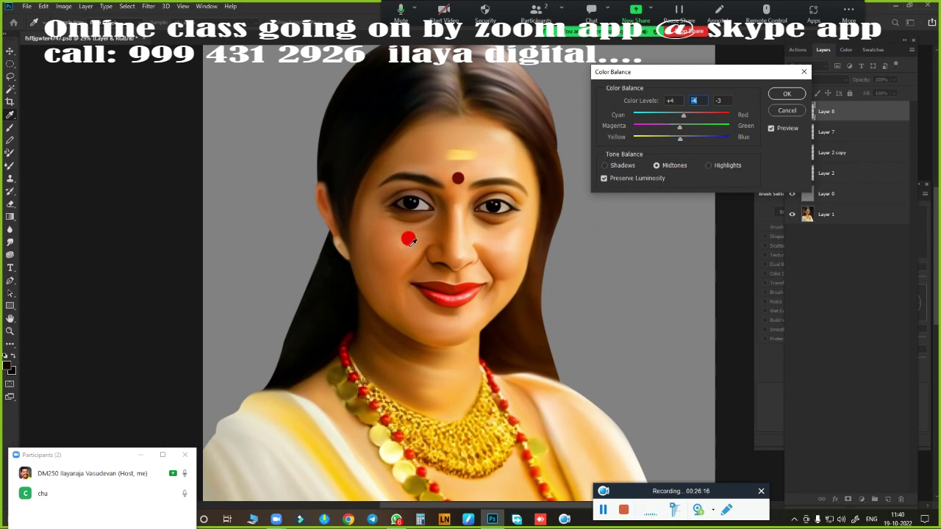
left_click(708, 167)
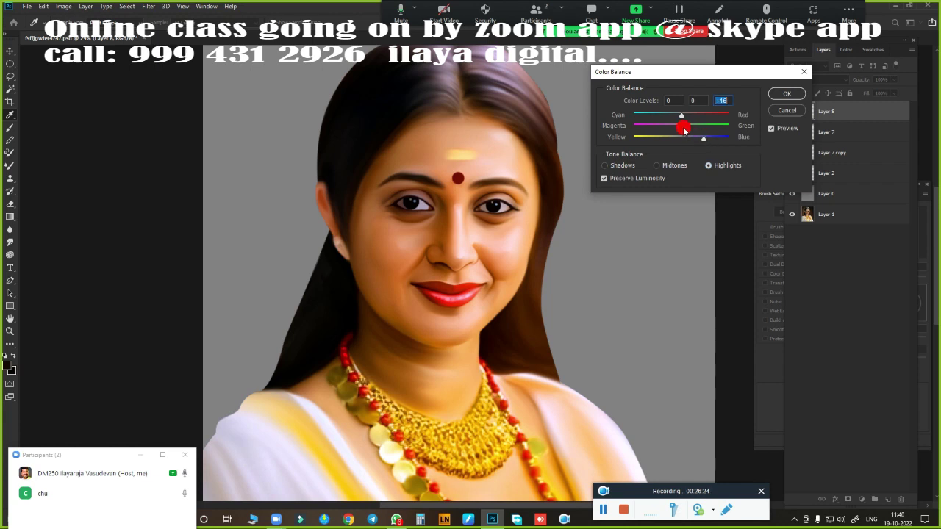
left_click_drag(673, 133, 676, 130)
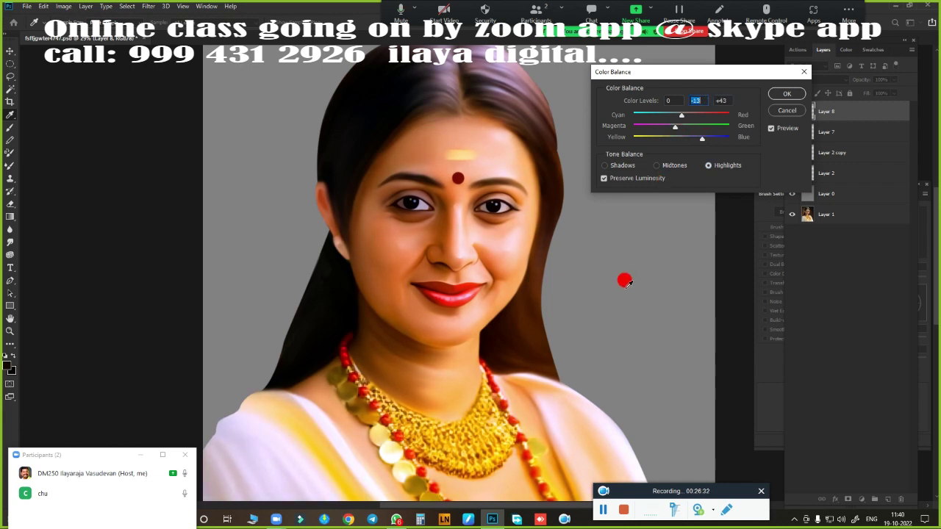
left_click_drag(702, 140, 672, 126)
left_click(769, 128)
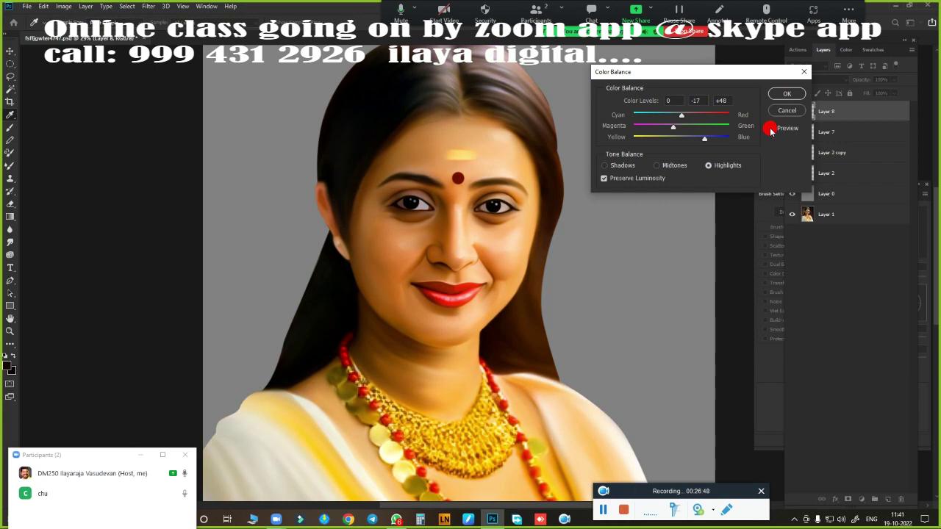
left_click(771, 129)
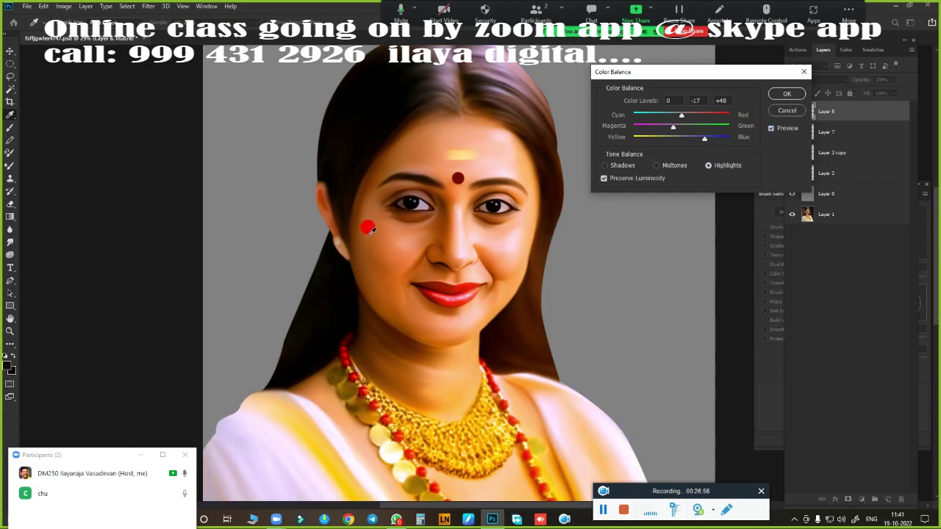
left_click(769, 129)
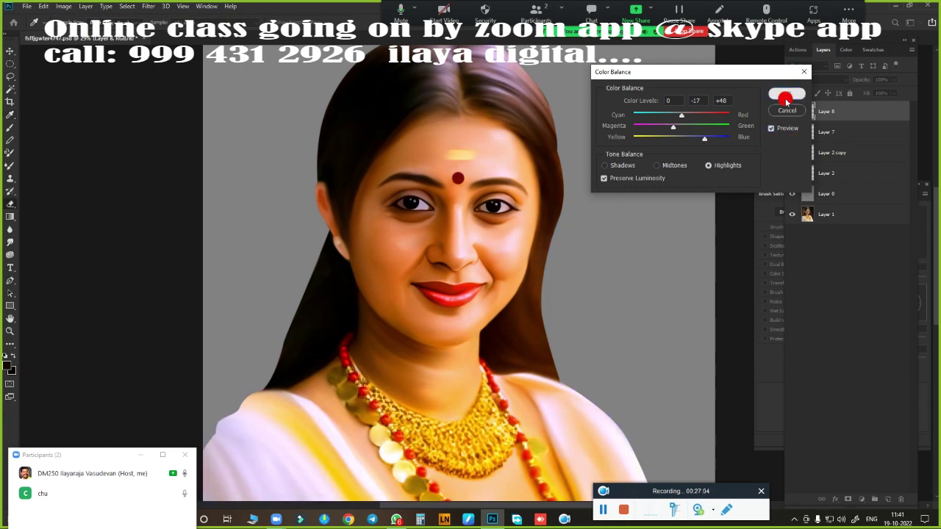
left_click(783, 94)
key("ctrl+0")
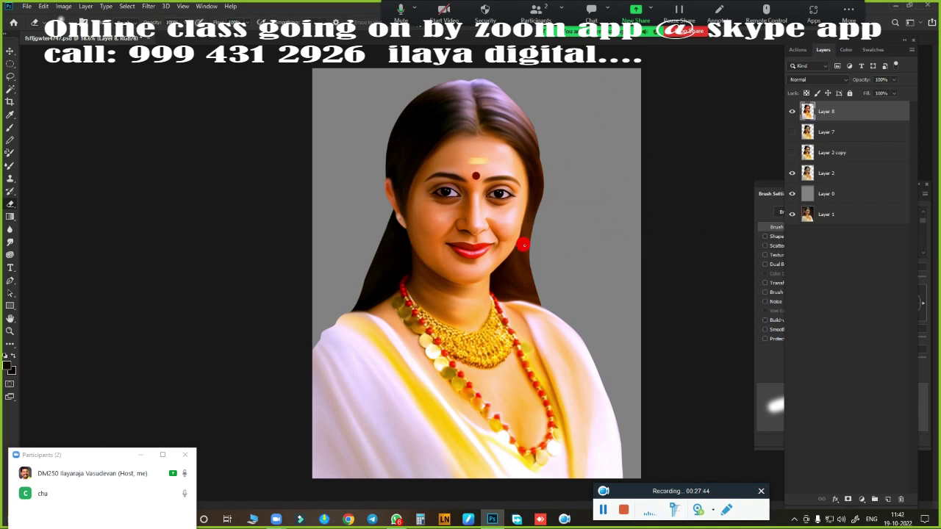
- Compare Layer 8 on and off, add empty Layer 9, and load the figure selection
left_click(792, 111)
left_click(792, 111)
left_click(887, 499)
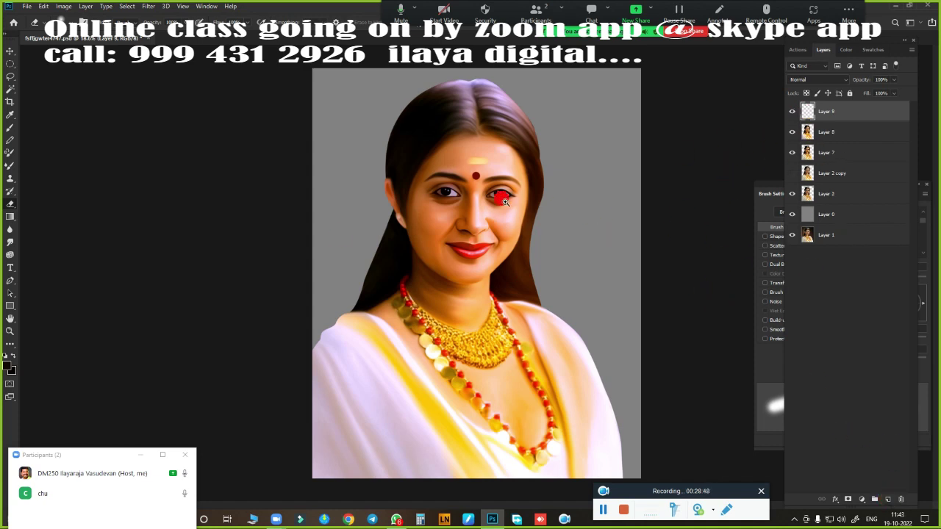
scroll(505, 201, "up", 2)
left_click(807, 132, "ctrl")
- Choose a large soft round brush and set the foreground colour to bright yellow
right_click(398, 314)
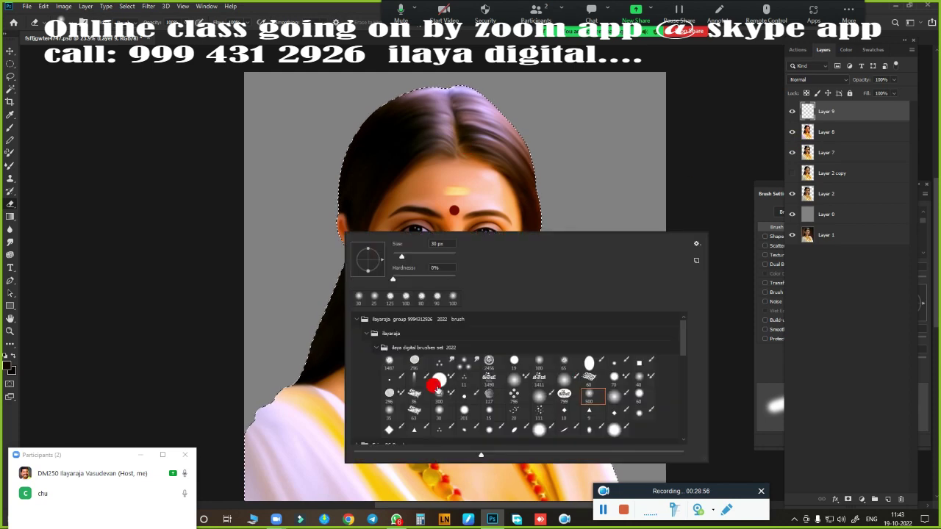
left_click(615, 397)
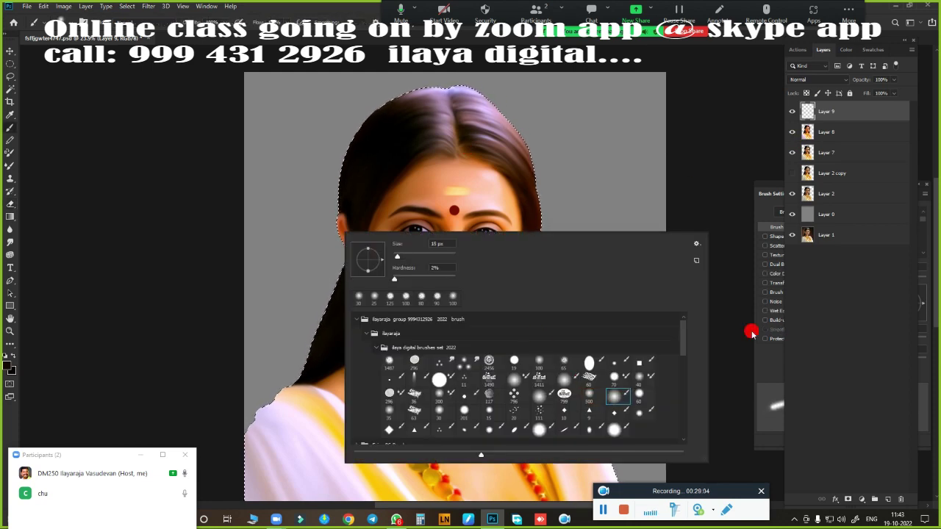
left_click(275, 81)
left_click(7, 363)
left_click(817, 175)
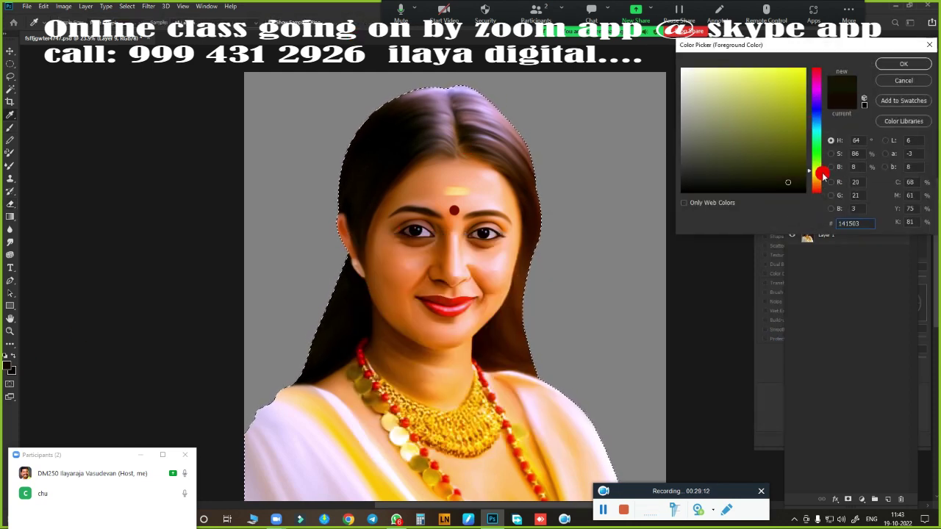
left_click(890, 104)
left_click(873, 50)
left_click(793, 79)
key("F7")
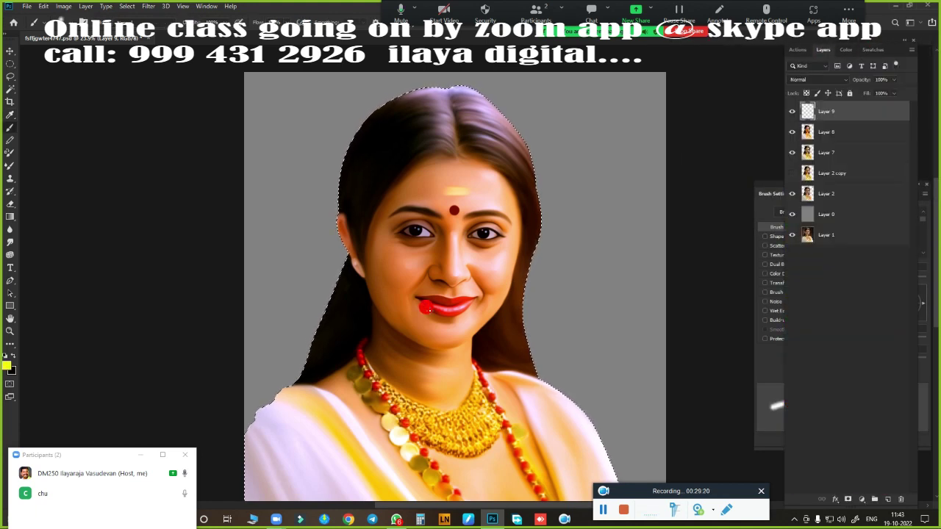
key("bracketright")
key("bracketright")
key("bracketright")
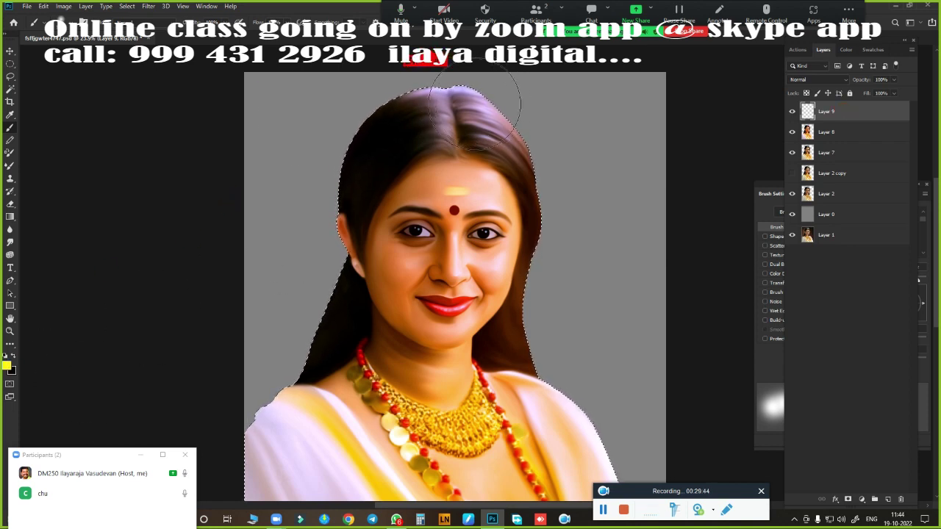
- Paint soft yellow down the right side of the hair, face and shoulder on Layer 9
mouse_move(471, 103)
left_mouse_down()
mouse_move(541, 284)
mouse_move(581, 455)
left_mouse_up()
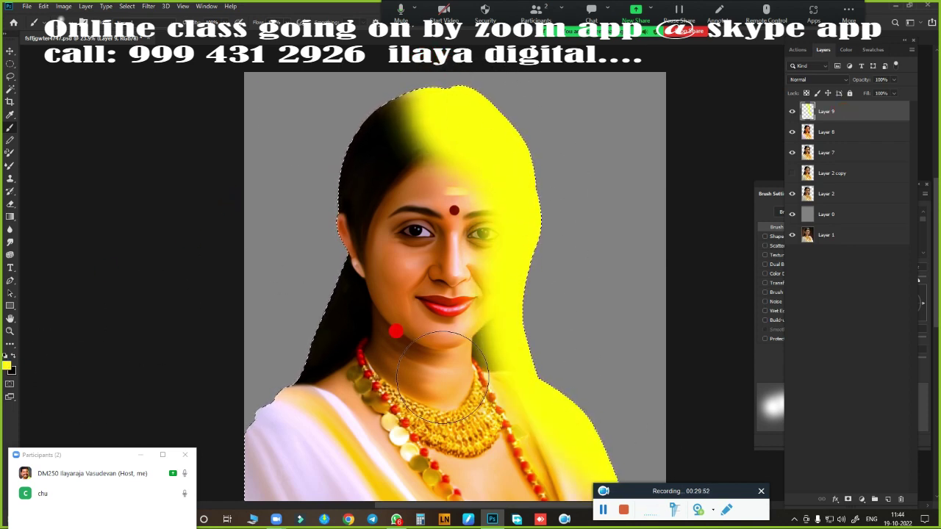
key("ctrl+z")
mouse_move(449, 118)
left_mouse_down()
mouse_move(529, 147)
mouse_move(566, 449)
left_mouse_up()
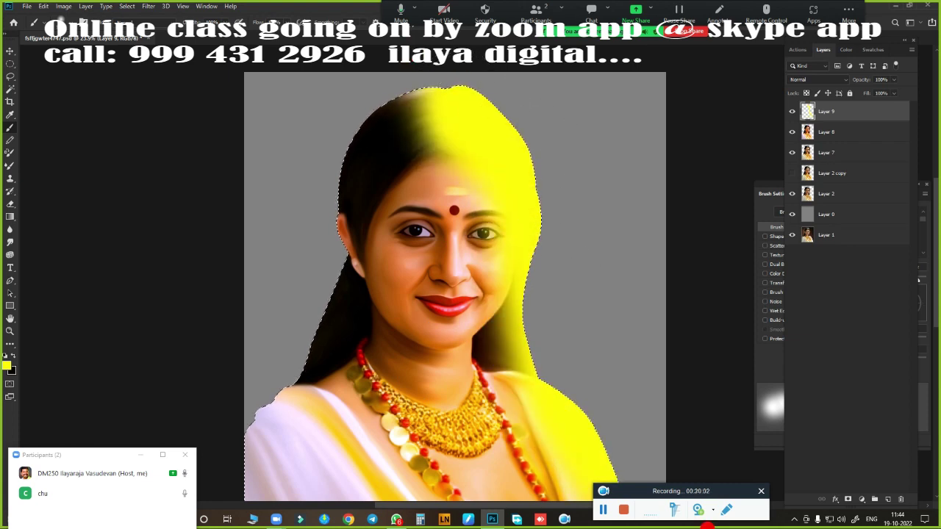
left_click(835, 499)
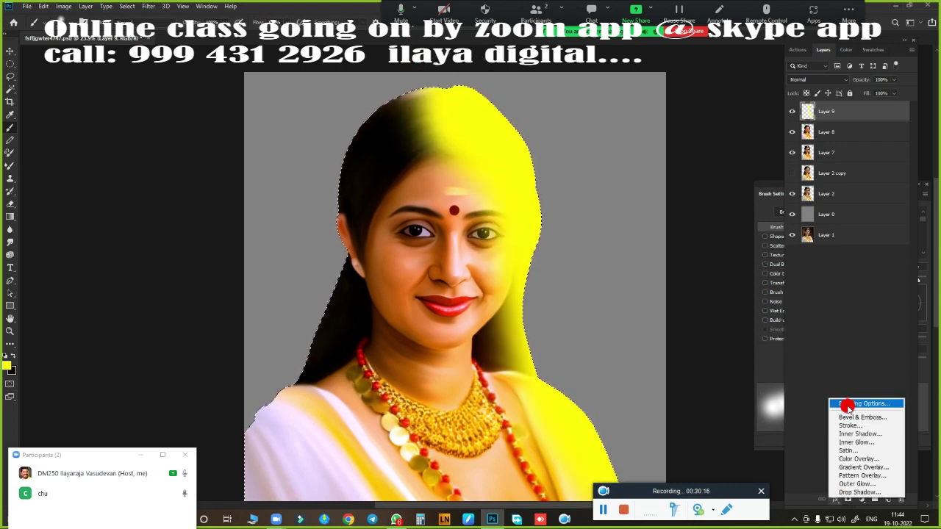
- Split Layer 9's Blend If sliders so the yellow fades out of dark and brightest tones
left_click(848, 404)
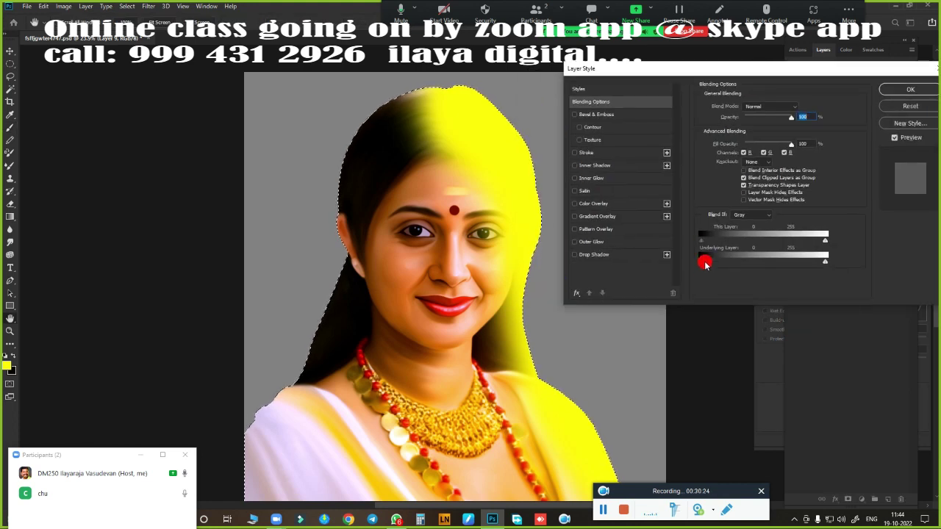
mouse_move(706, 261)
left_mouse_down()
mouse_move(721, 261)
mouse_move(703, 261)
left_mouse_up()
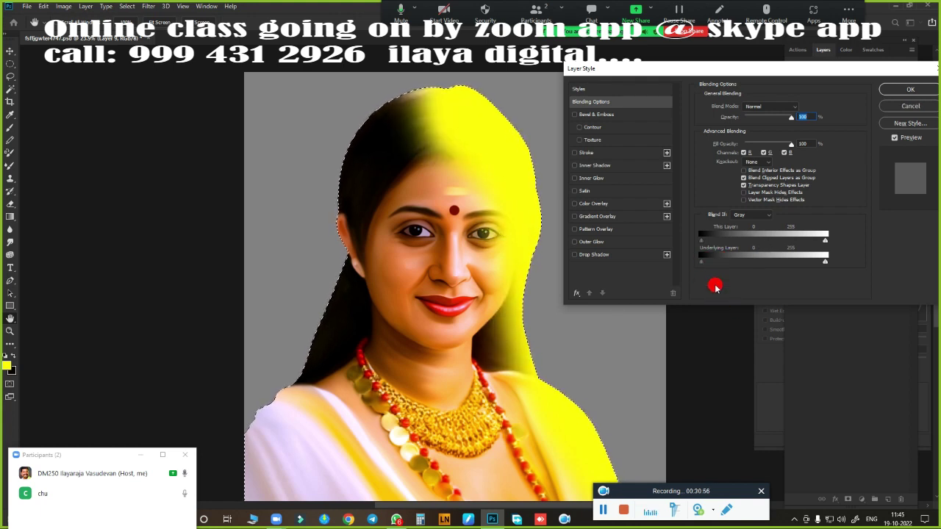
left_click_drag(703, 263, 778, 265)
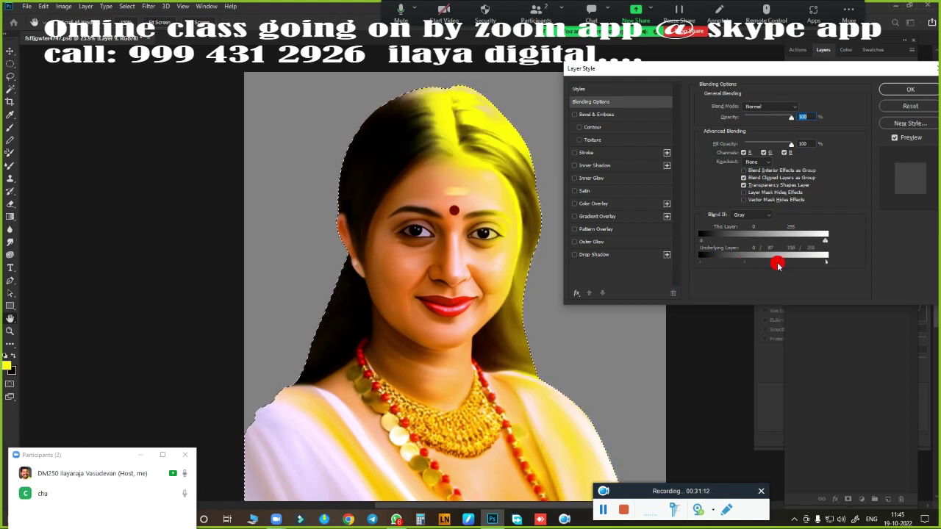
left_click_drag(824, 241, 792, 241)
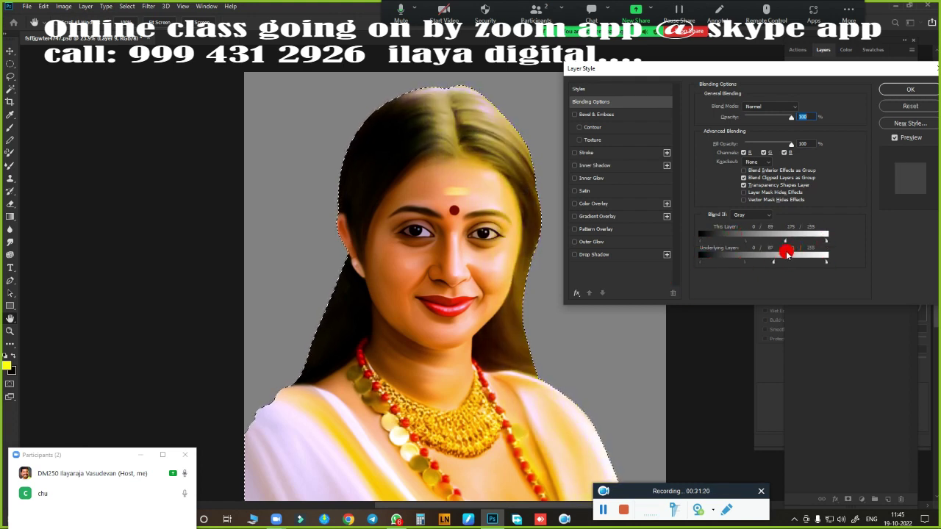
left_click(908, 94)
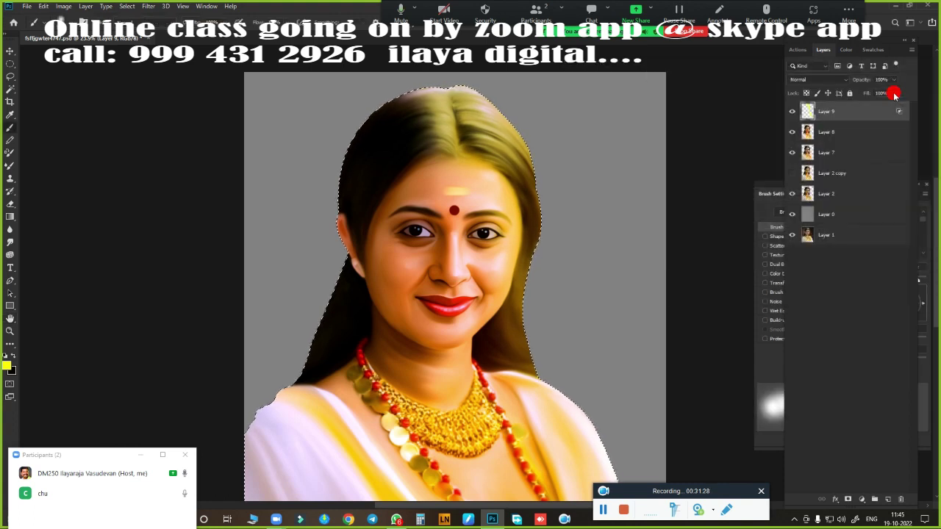
- Set Layer 9 to Overlay, shift its hue about -6, and add empty Layer 10
left_click(815, 79)
left_click(804, 182)
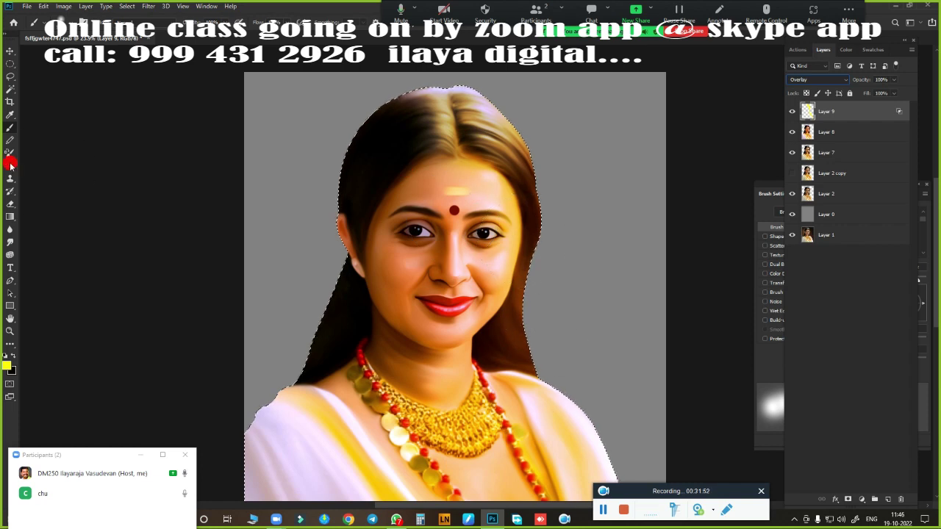
left_click(9, 203)
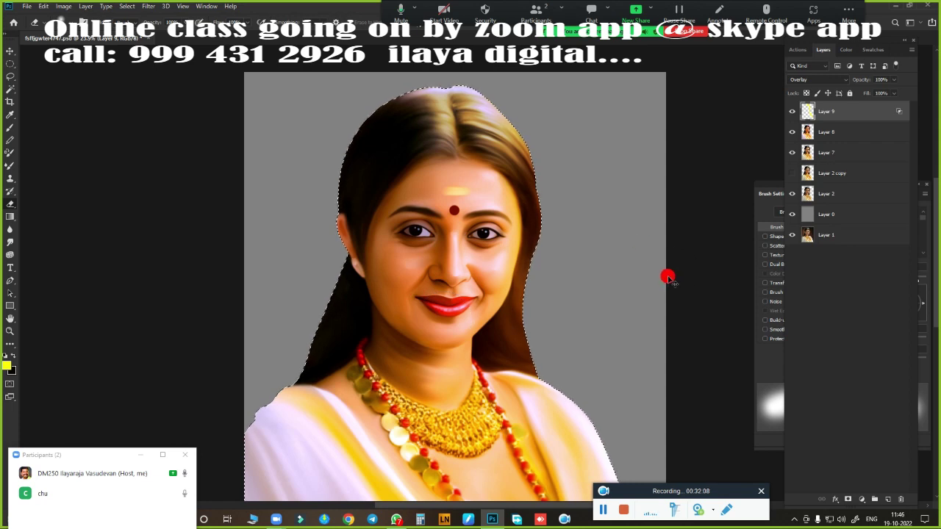
key("ctrl+u")
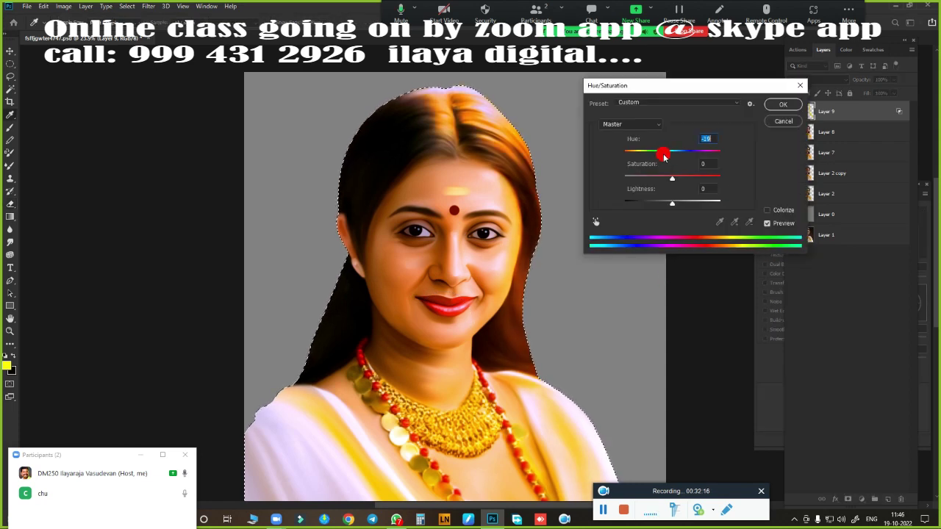
mouse_move(669, 156)
left_mouse_down()
mouse_move(649, 153)
mouse_move(731, 147)
mouse_move(678, 157)
mouse_move(672, 169)
mouse_move(621, 156)
mouse_move(683, 153)
mouse_move(669, 157)
left_mouse_up()
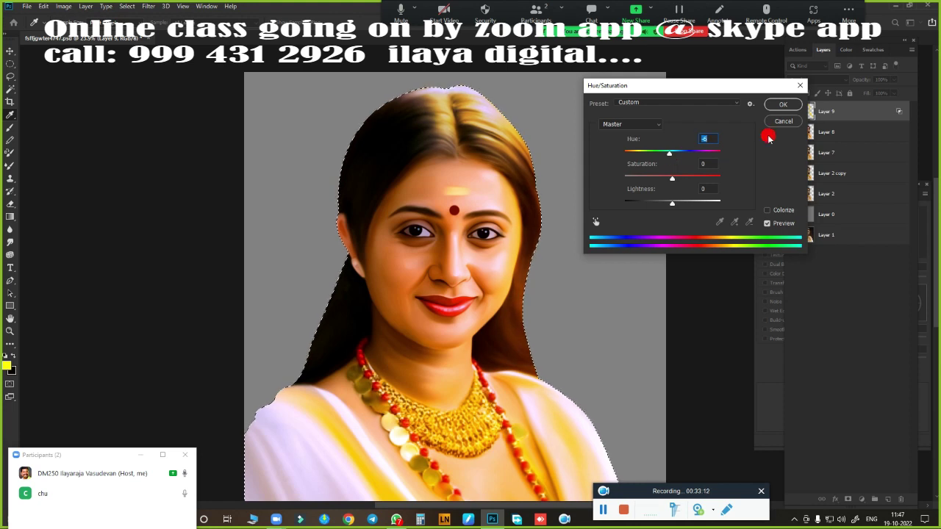
key("Return")
left_click(887, 499)
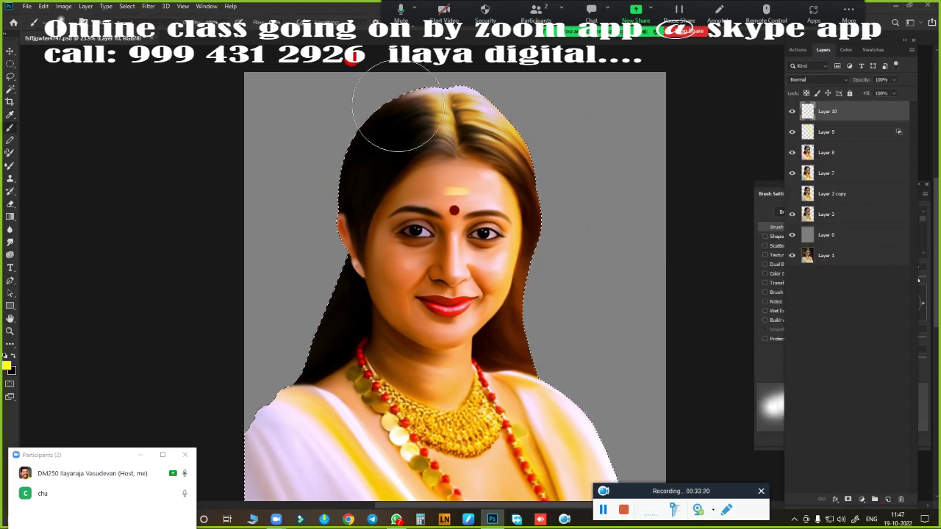
- Paint yellow over the left and top hair on Layer 10, limit it with Blend If, and set Overlay
mouse_move(397, 117)
left_mouse_down()
mouse_move(294, 245)
mouse_move(300, 304)
mouse_move(382, 206)
left_mouse_up()
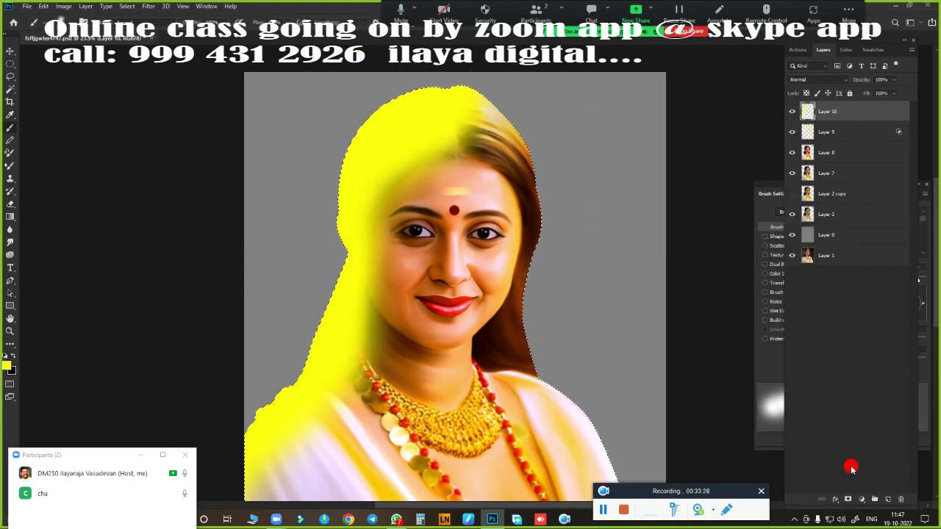
double_click(867, 111)
left_click_drag(689, 262, 762, 262)
left_click_drag(815, 241, 777, 246)
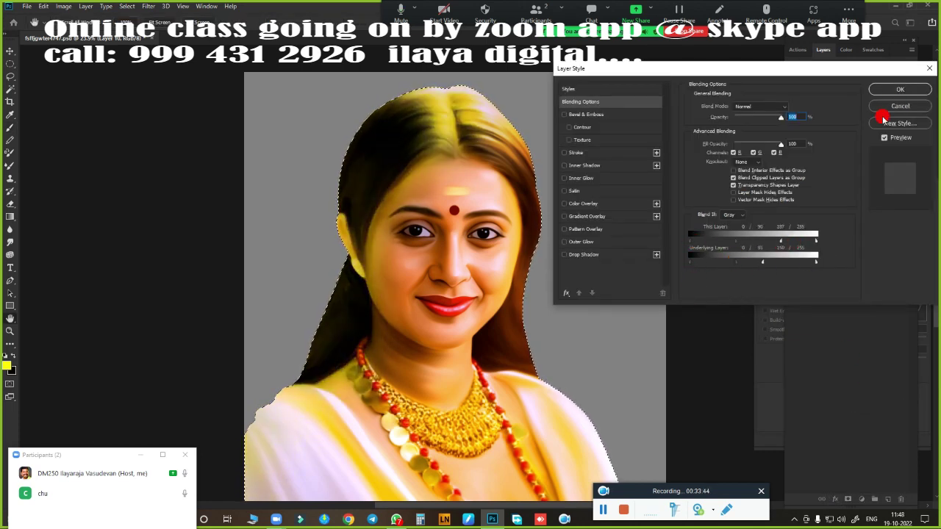
left_click(898, 89)
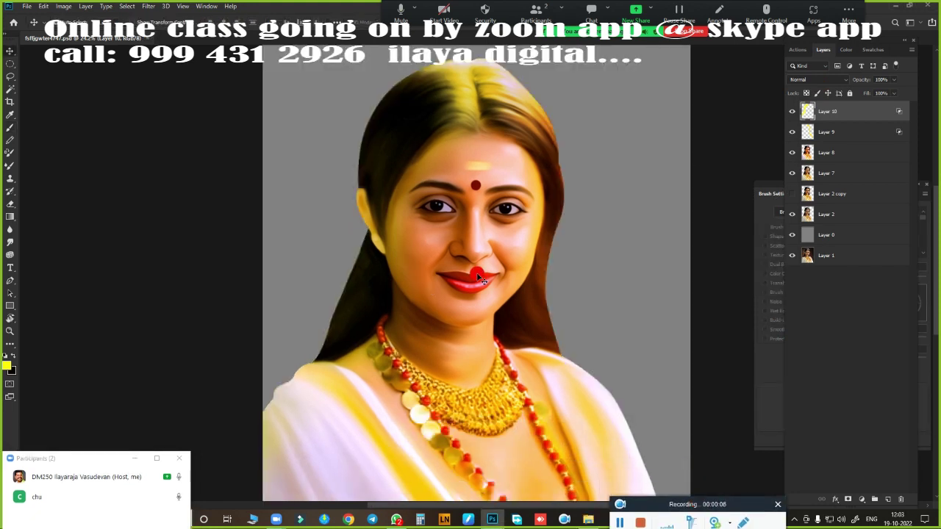
scroll(477, 277, "up", 3)
scroll(485, 257, "down", 1)
left_click(817, 79)
left_click(808, 191)
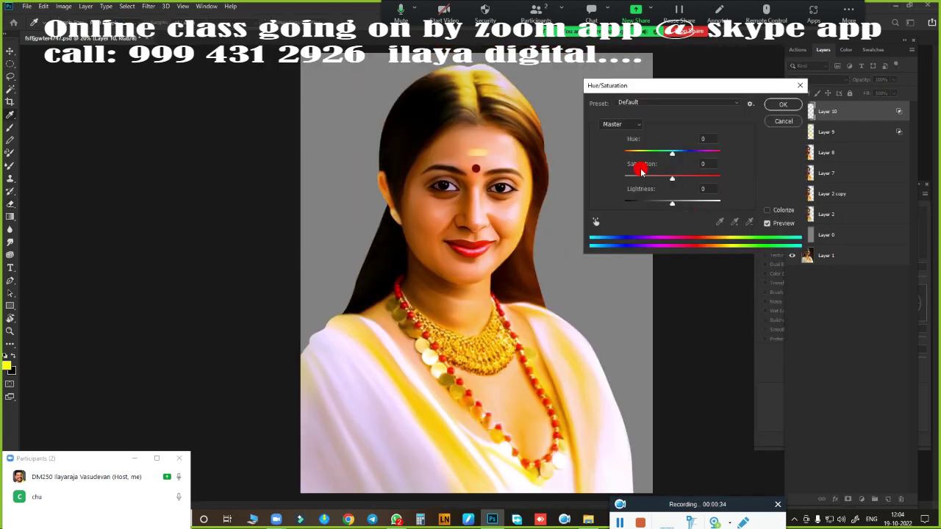
- Shift Layer 10's tint hue toward magenta and Layer 9's toward cyan
left_click_drag(672, 153, 636, 154)
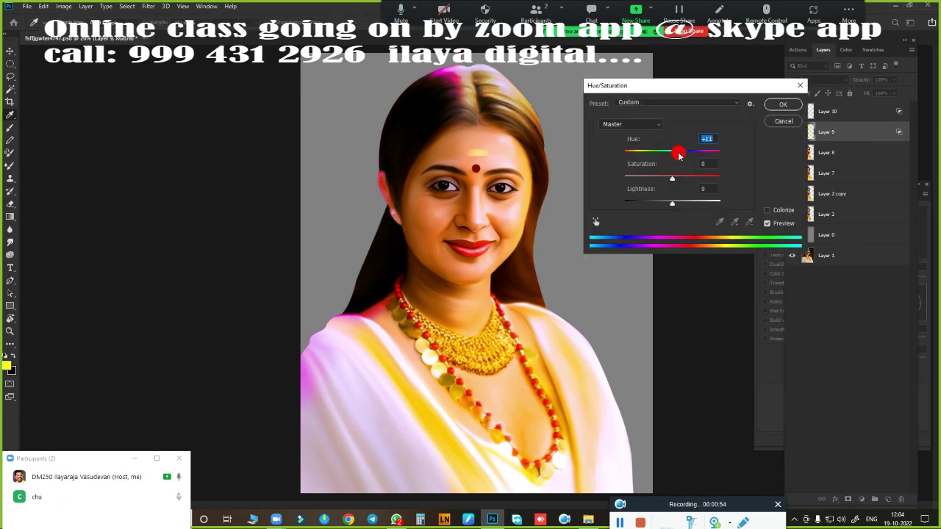
left_click_drag(678, 153, 712, 157)
left_click(782, 102)
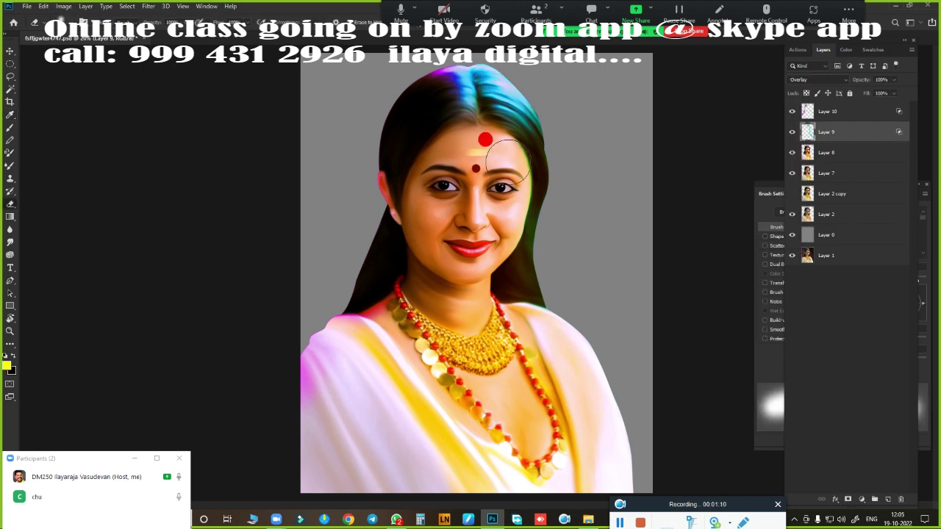
left_click(827, 111)
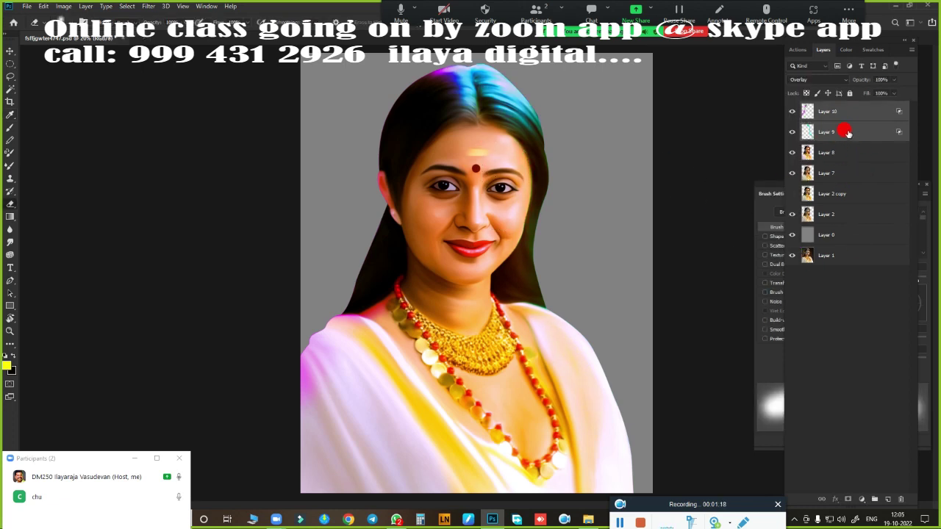
left_click(835, 173, "shift")
- Group the tint layers into Group 1 and add a new empty layer above it
left_click(837, 193, "shift")
key("ctrl+g")
left_click(887, 499)
scroll(476, 213, "up", 5)
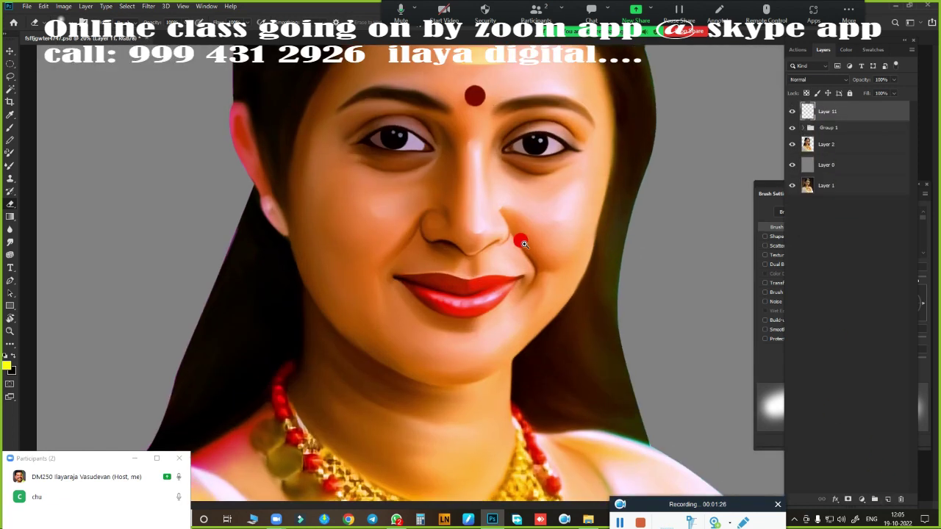
scroll(489, 309, "down", 2)
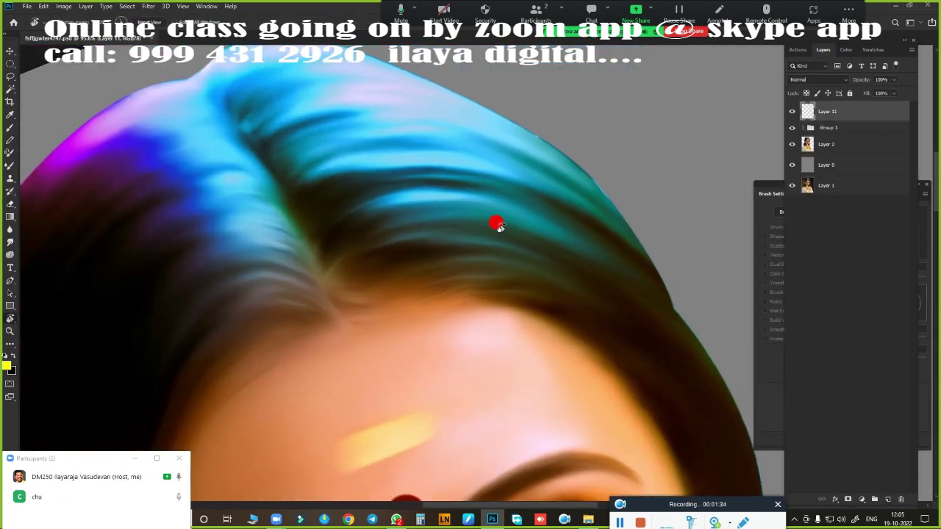
- Set the foreground colour to a light cyan
left_click(7, 366)
left_click(464, 203)
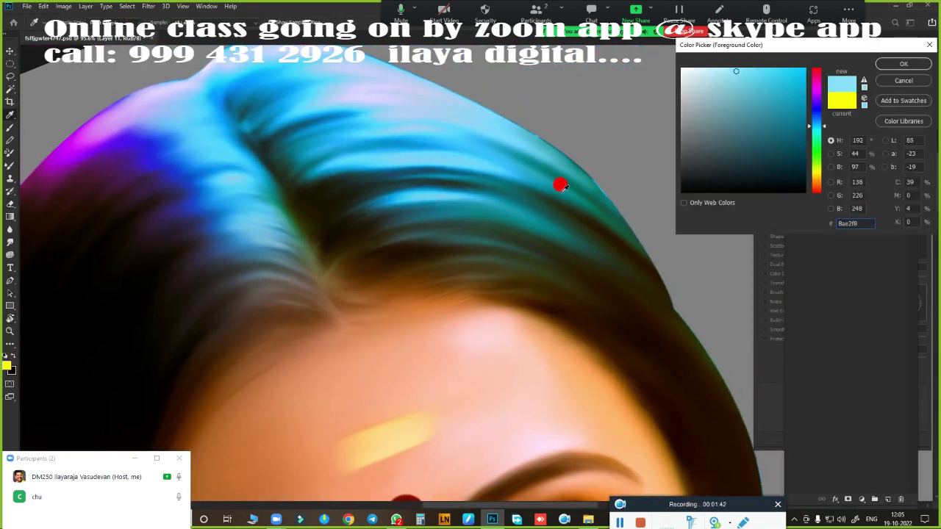
left_click(66, 140)
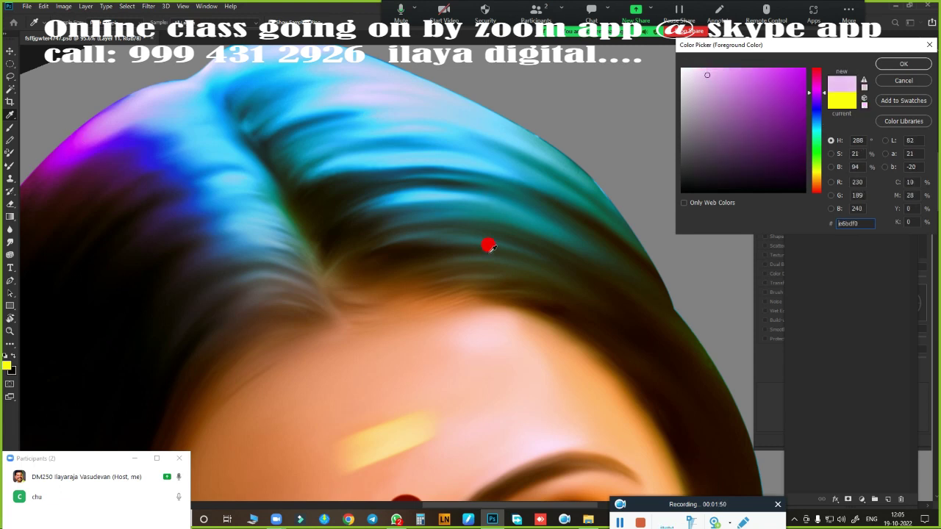
left_click(458, 202)
left_click(720, 75)
left_click(903, 64)
- With a firmer brush, paint a soft light highlight along the top edge of the crown hair
right_click(464, 292)
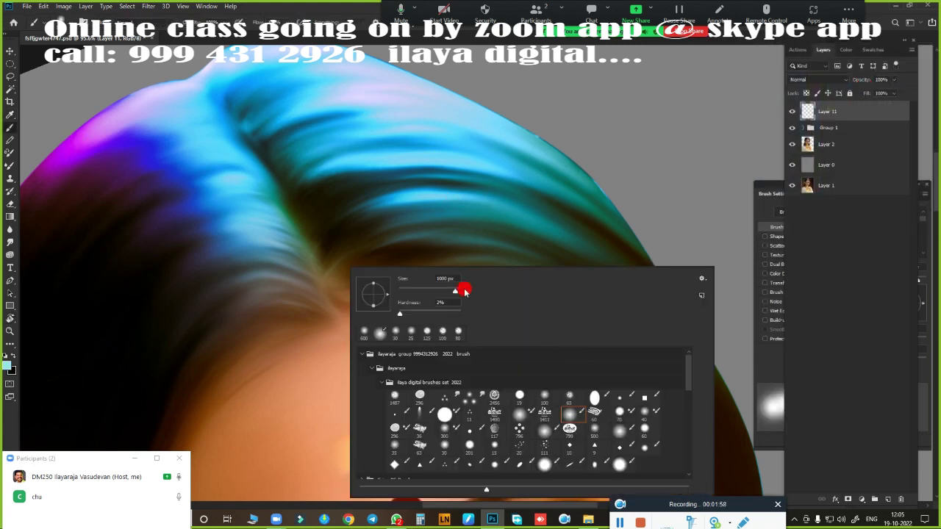
left_click(631, 463)
left_click(464, 41)
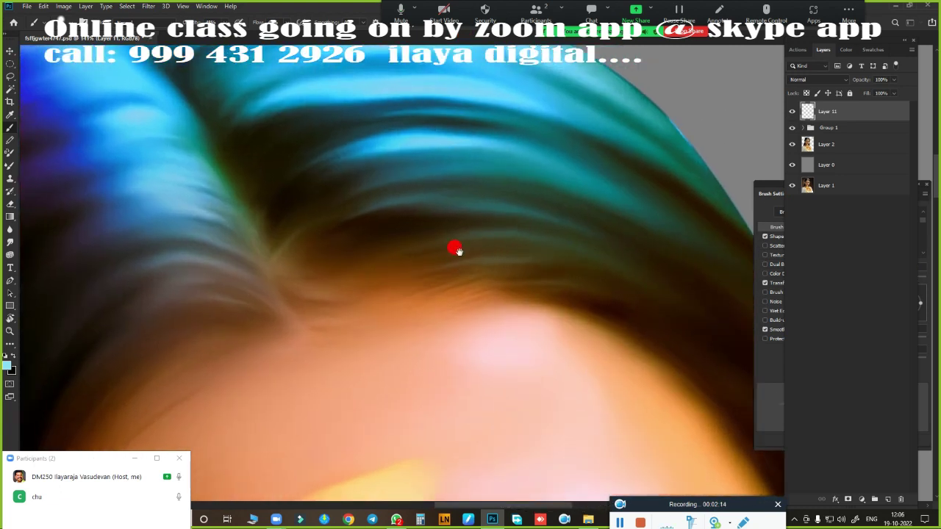
scroll(445, 306, "up", 3)
scroll(445, 305, "down", 5)
scroll(521, 286, "up", 2)
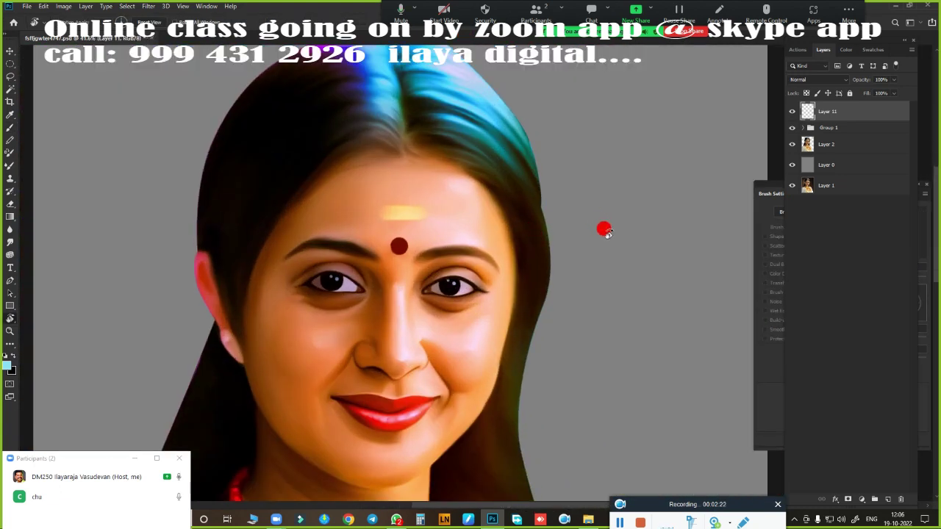
scroll(447, 166, "up", 6)
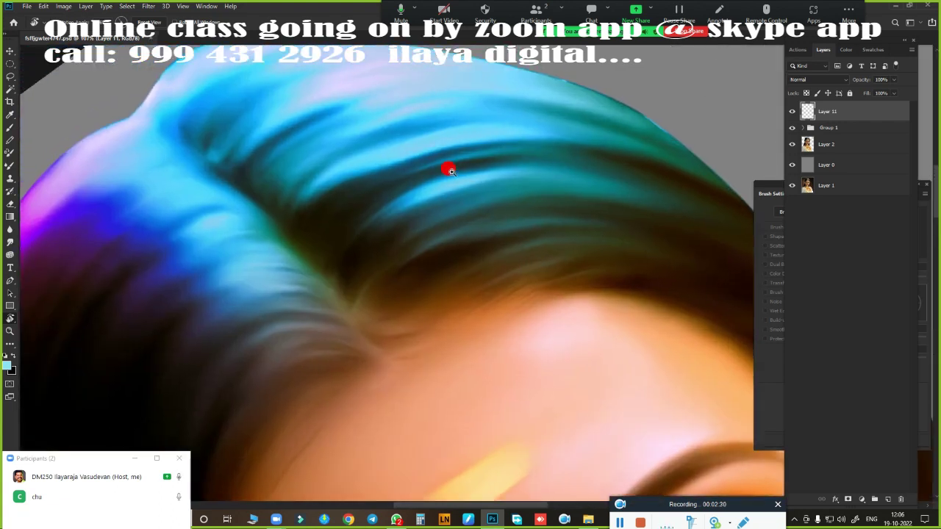
scroll(438, 266, "down", 3)
scroll(491, 193, "down", 2)
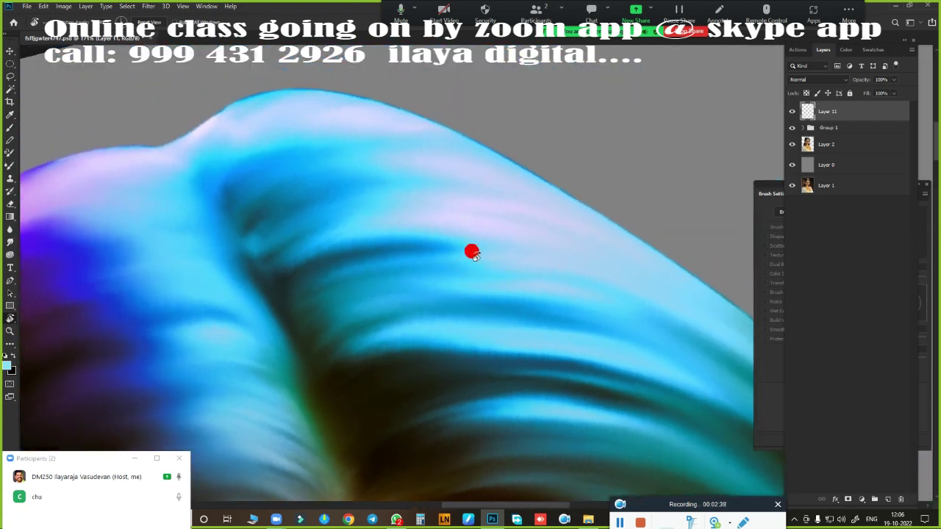
key("b")
mouse_move(485, 163)
left_mouse_down()
mouse_move(245, 187)
mouse_move(198, 160)
mouse_move(172, 172)
mouse_move(177, 137)
left_mouse_up()
right_click(620, 476)
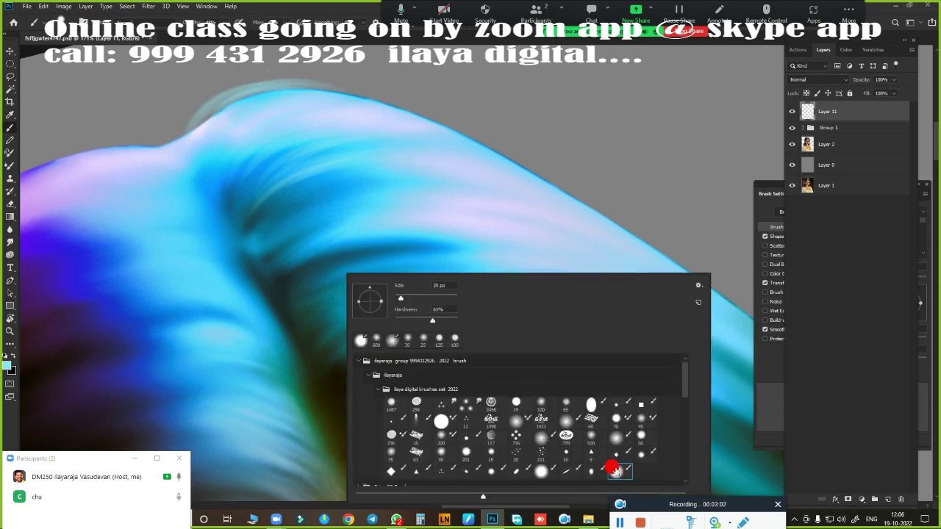
- Confirm the brush tip and enable Shape Dynamics in Brush Settings
key("Escape")
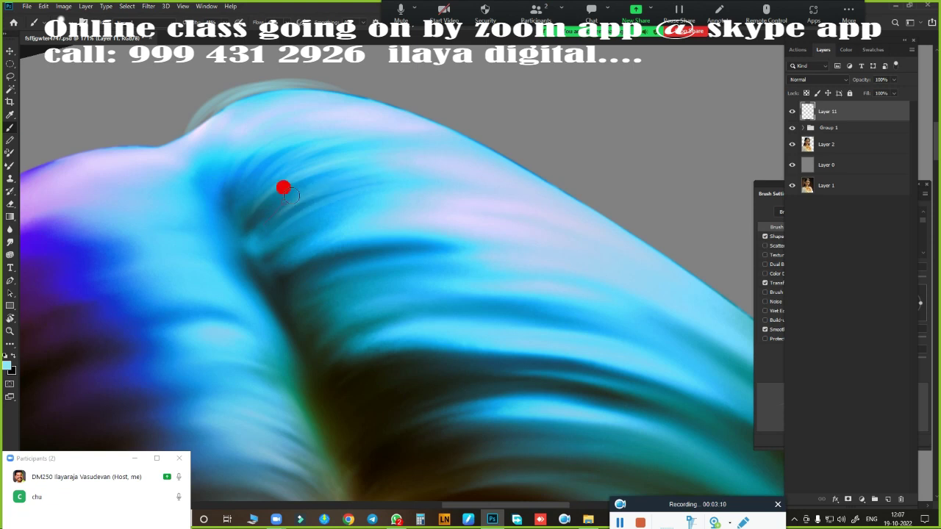
scroll(390, 158, "up", 2)
scroll(338, 199, "up", 1)
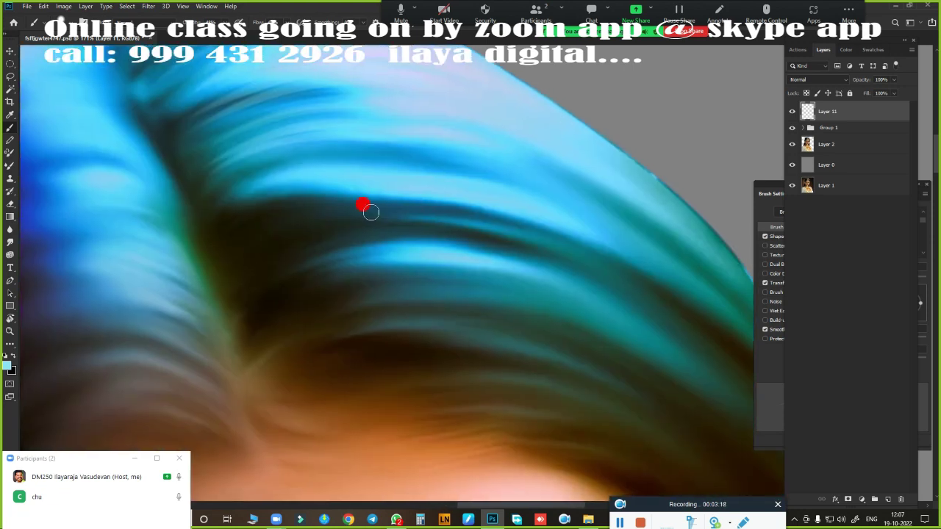
left_click(768, 250)
left_click(783, 235)
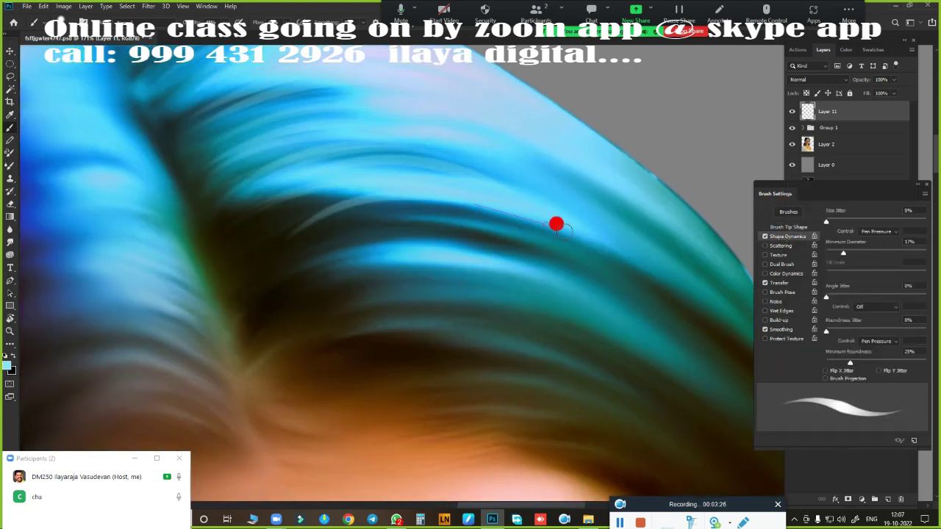
scroll(455, 304, "down", 1)
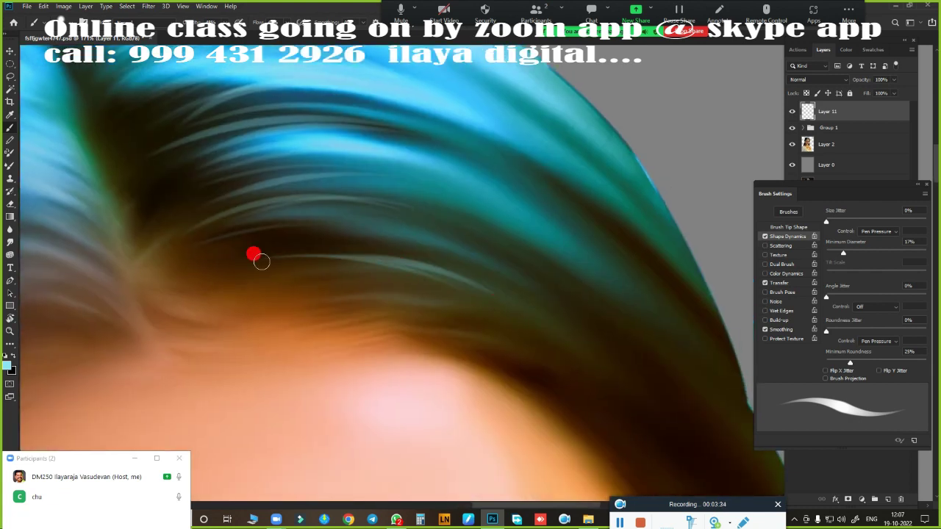
- Paint light lavender strands along the hairline and across the upper hair
left_click_drag(356, 309, 417, 314)
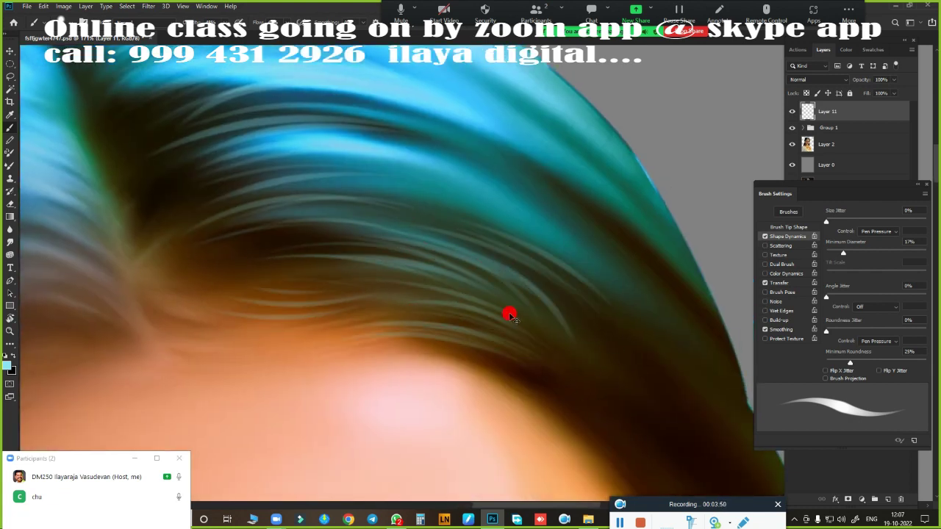
scroll(510, 315, "down", 3)
scroll(493, 341, "up", 2)
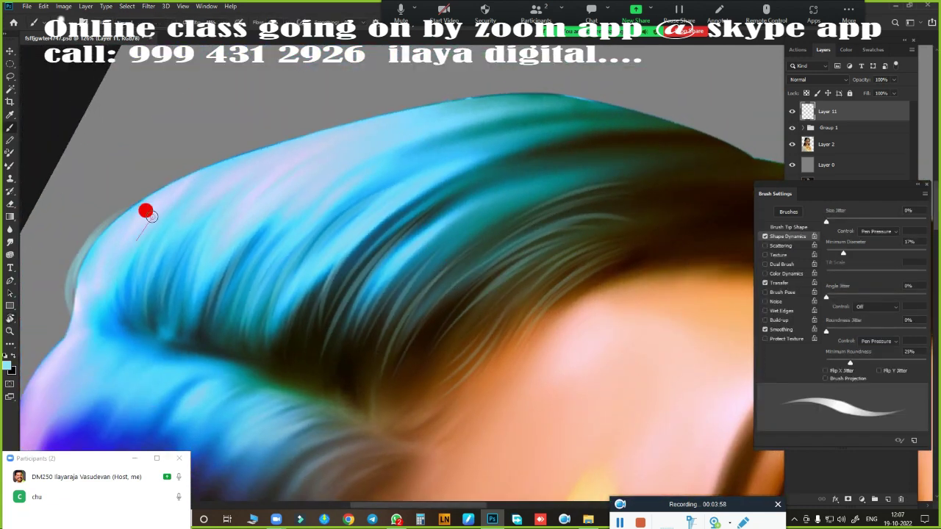
mouse_move(145, 212)
left_mouse_down()
mouse_move(284, 122)
mouse_move(624, 98)
left_mouse_up()
scroll(624, 98, "right", 5)
mouse_move(412, 177)
left_mouse_down()
mouse_move(596, 188)
mouse_move(411, 115)
mouse_move(351, 182)
left_mouse_up()
left_click_drag(346, 213, 196, 330)
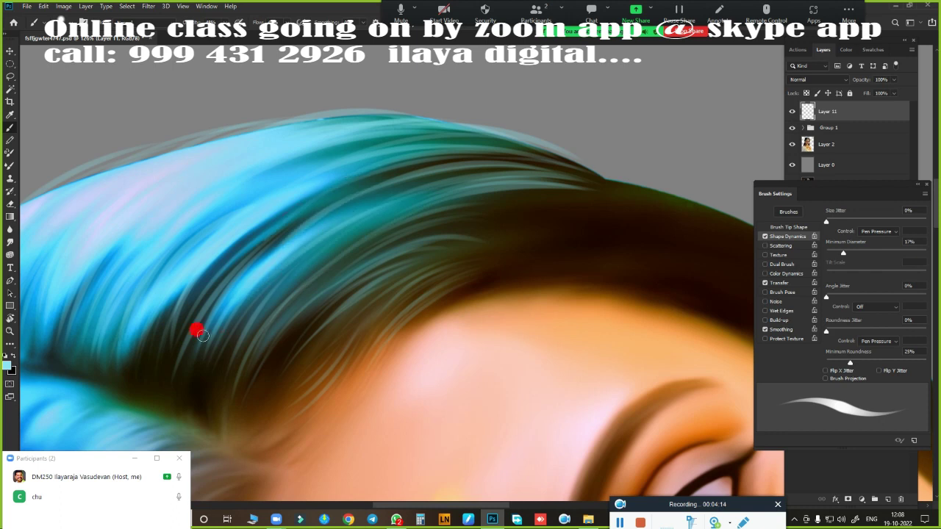
left_click_drag(375, 140, 264, 184)
left_click_drag(412, 202, 273, 346)
left_click_drag(551, 235, 345, 274)
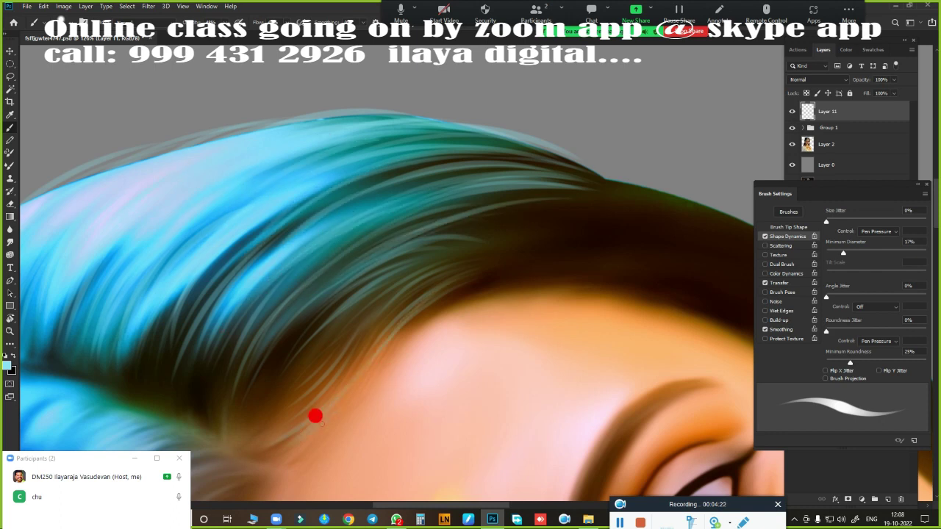
left_click_drag(346, 371, 598, 172)
- Add light curved strands along the hair's right edge
scroll(495, 350, "down", 5)
scroll(485, 326, "up", 5)
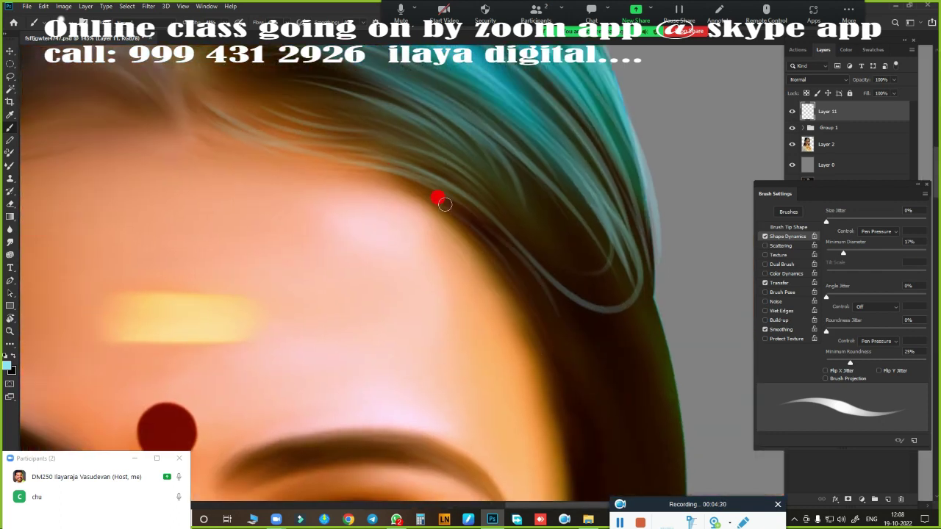
scroll(471, 172, "down", 2)
scroll(515, 261, "down", 2)
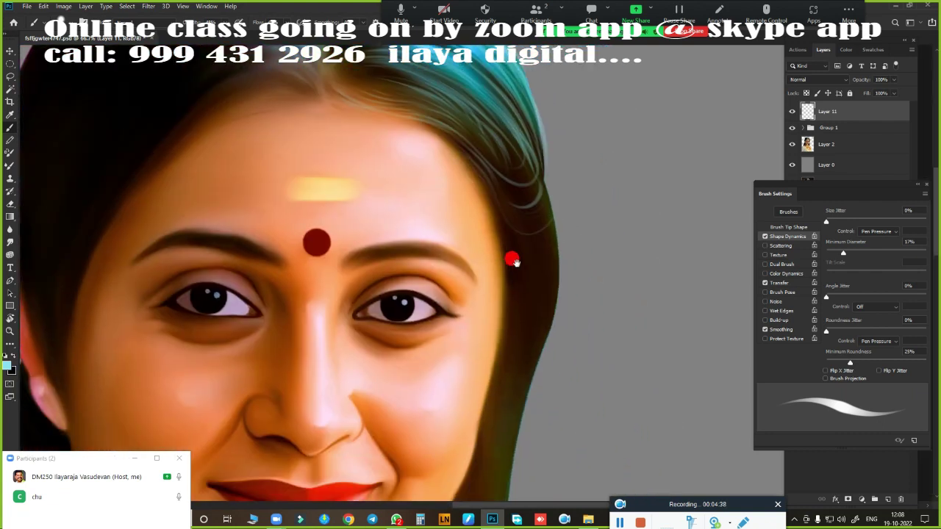
mouse_move(566, 265)
left_mouse_down()
mouse_move(516, 219)
mouse_move(550, 371)
left_mouse_up()
scroll(504, 236, "down", 2)
scroll(493, 223, "up", 2)
scroll(550, 371, "up", 3)
- Paint several light strands across the dark hair and upper hair
left_click_drag(397, 335, 314, 294)
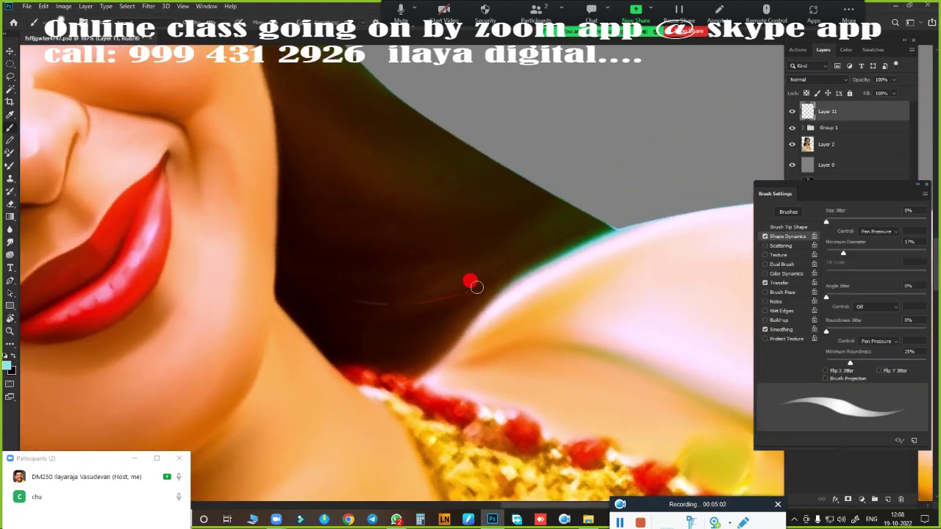
left_click_drag(338, 299, 477, 279)
left_click_drag(416, 283, 483, 266)
left_click_drag(342, 327, 459, 318)
left_click_drag(390, 318, 470, 299)
left_click_drag(301, 235, 441, 215)
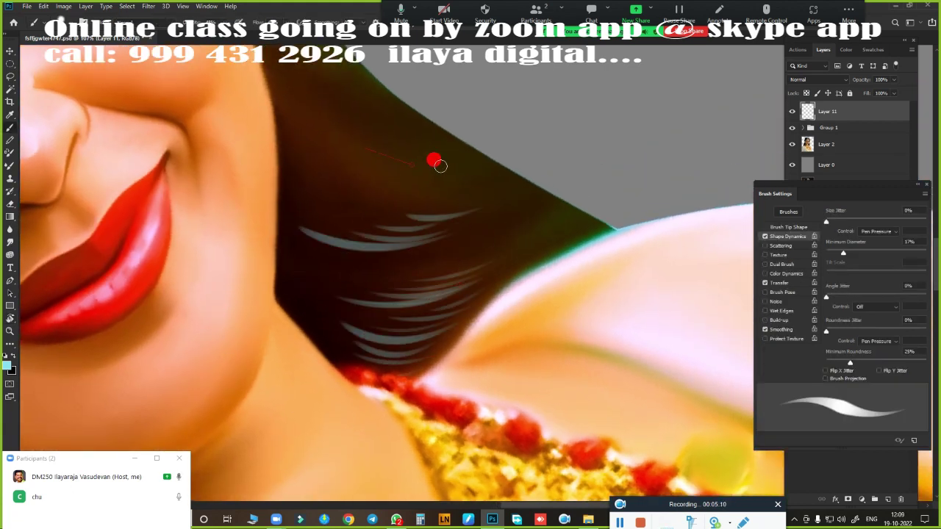
left_click_drag(338, 136, 463, 158)
left_click_drag(345, 200, 474, 183)
left_click_drag(452, 247, 525, 213)
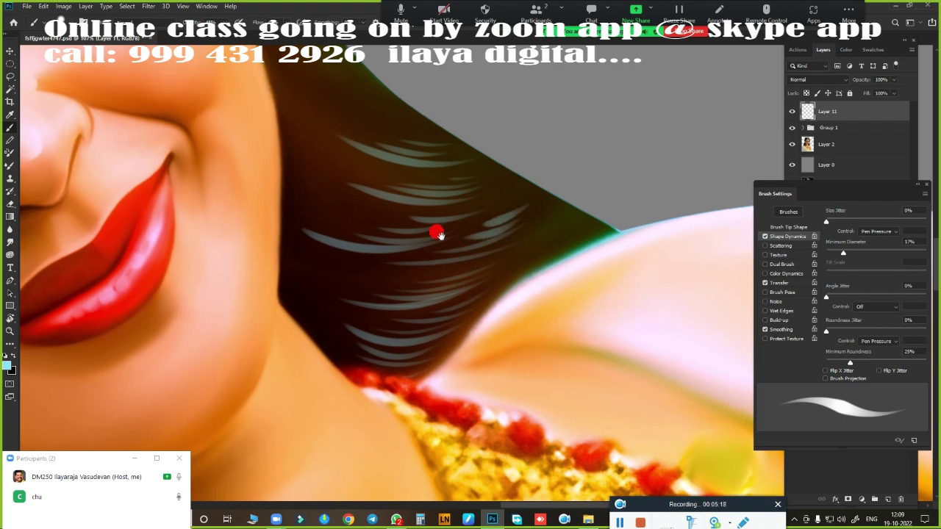
- Rotate the view along the hair edge and add light strands there
key("Escape")
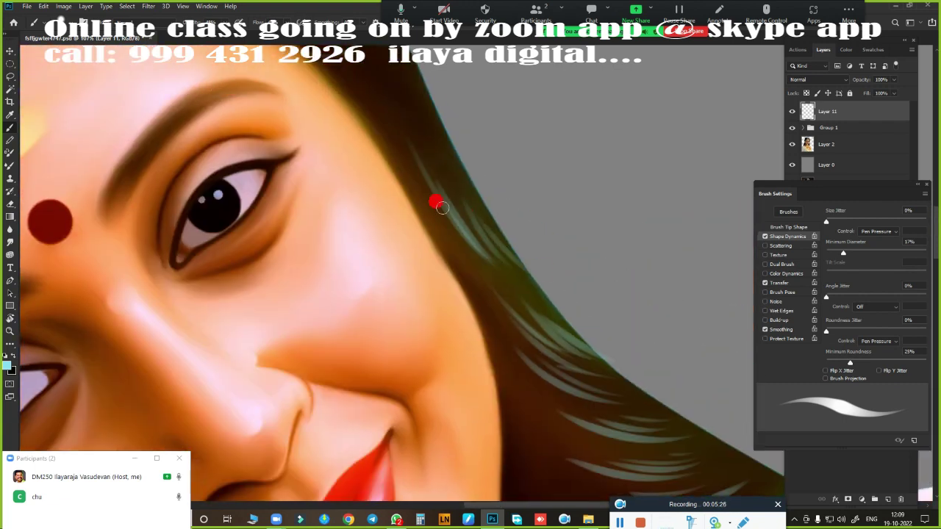
mouse_move(435, 199)
left_mouse_down()
mouse_move(513, 340)
mouse_move(465, 191)
mouse_move(486, 140)
left_mouse_up()
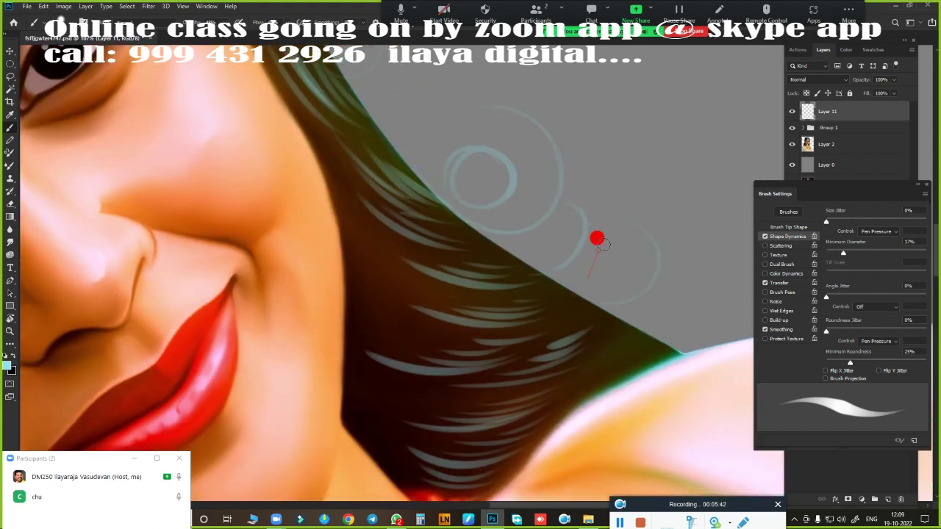
left_click_drag(596, 239, 565, 254)
left_click_drag(371, 323, 463, 275)
left_click_drag(279, 229, 353, 190)
left_click_drag(358, 269, 408, 240)
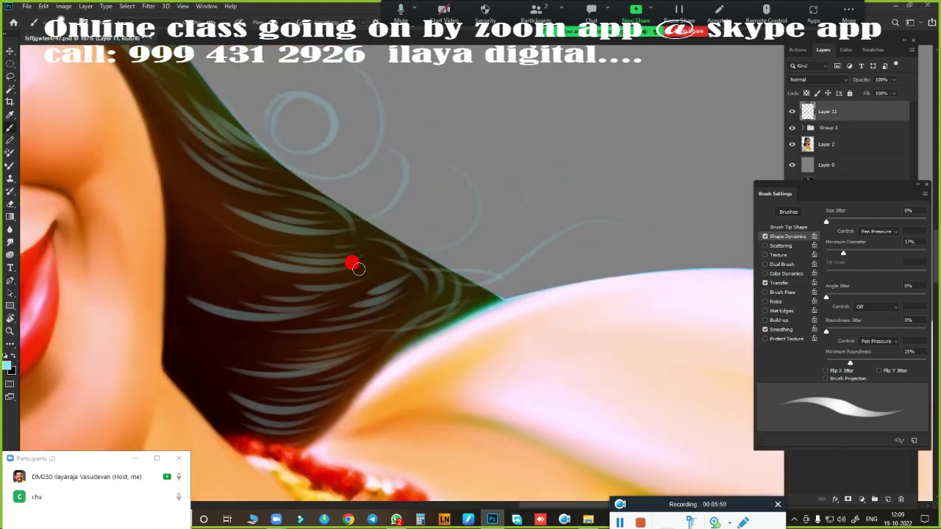
- Switch the foreground colour to pink and paint strands along the top of the hair
key("ctrl+0")
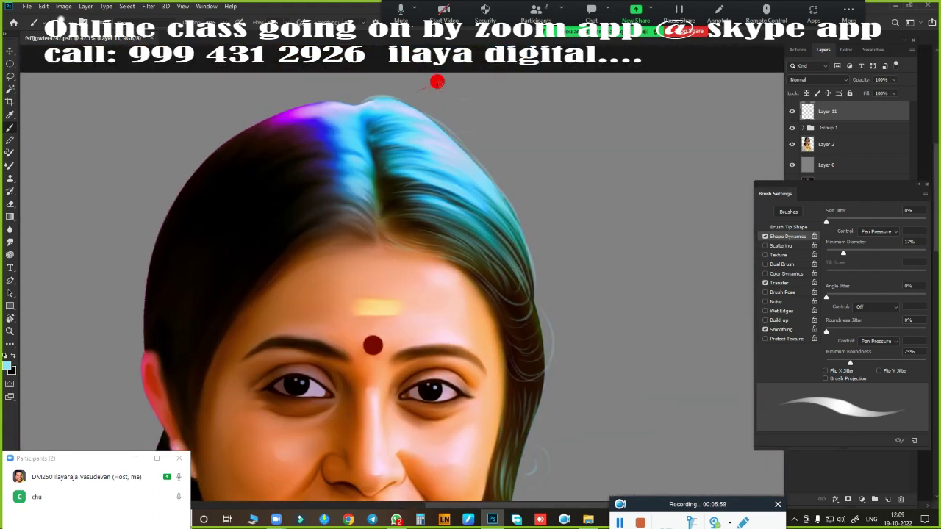
scroll(326, 240, "up", 5)
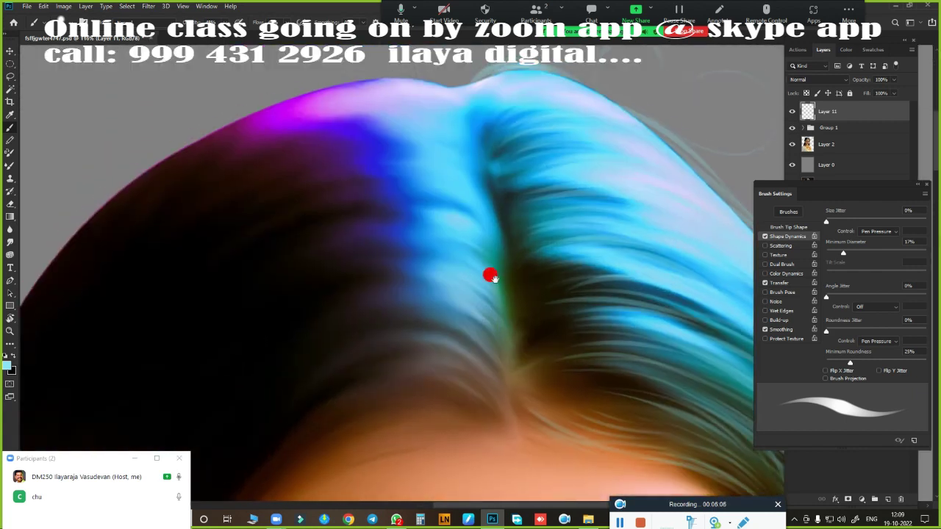
left_click(9, 364)
left_click(722, 72)
key("Return")
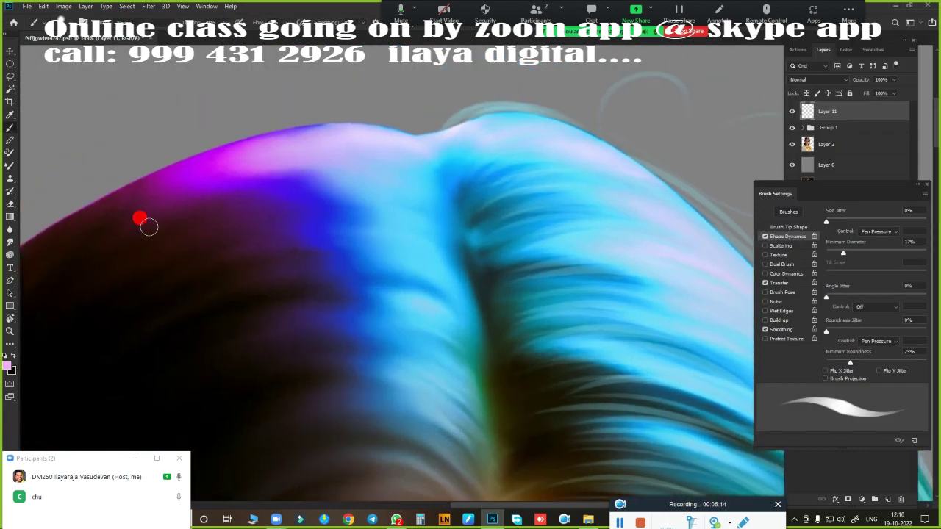
mouse_move(142, 216)
left_mouse_down()
mouse_move(143, 183)
mouse_move(414, 143)
left_mouse_up()
- Add more light and pink strands across the upper hair and hairline
scroll(414, 143, "up", 2)
left_click_drag(456, 200, 458, 257)
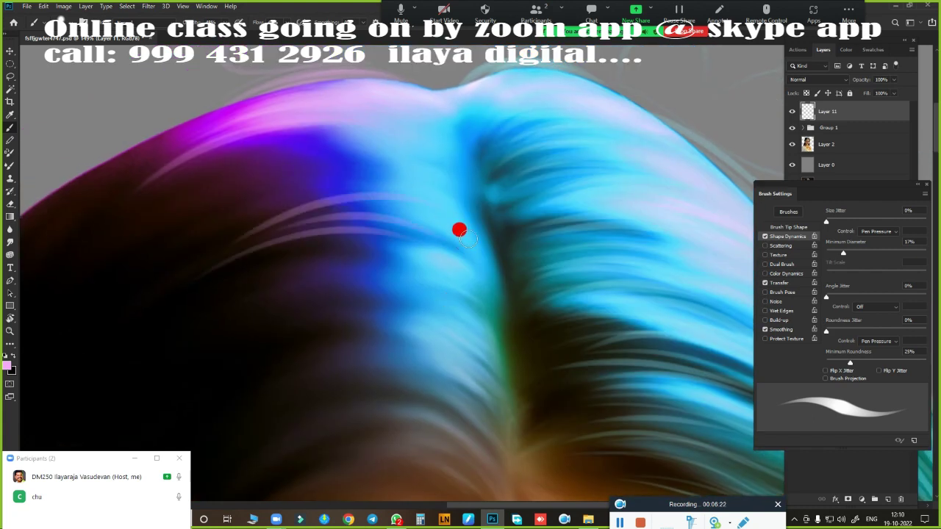
mouse_move(403, 220)
left_mouse_down()
mouse_move(203, 185)
mouse_move(204, 110)
left_mouse_up()
left_click_drag(287, 169, 414, 125)
scroll(273, 183, "down", 3)
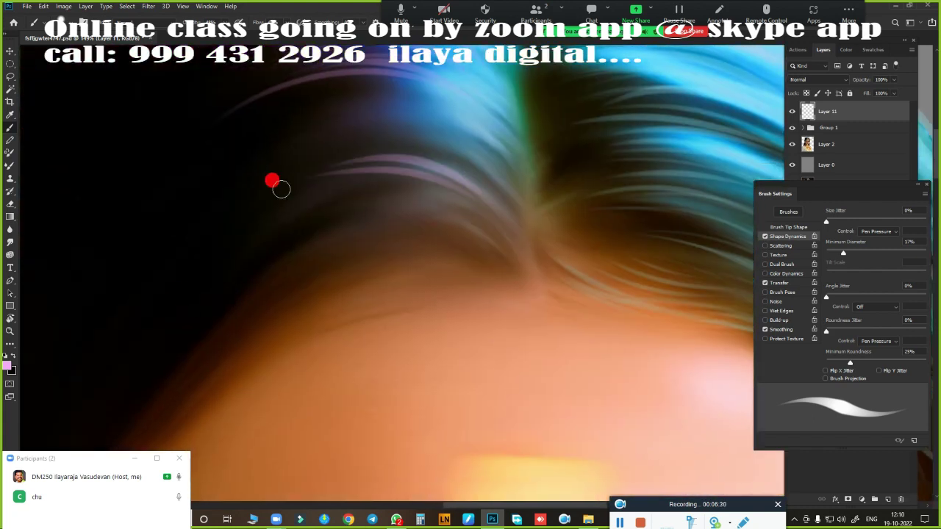
left_click_drag(272, 183, 451, 110)
scroll(451, 110, "down", 2)
left_click_drag(389, 147, 227, 228)
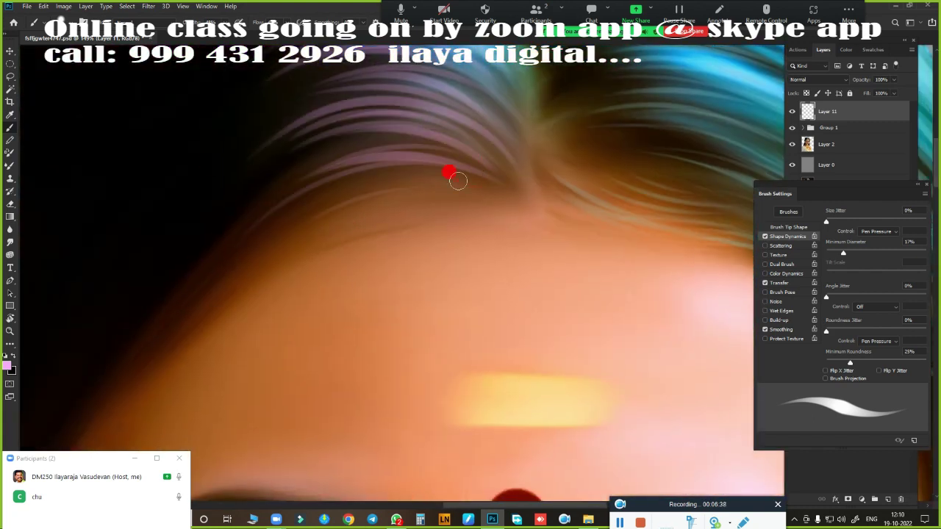
mouse_move(384, 321)
left_mouse_down()
mouse_move(470, 193)
mouse_move(351, 321)
left_mouse_up()
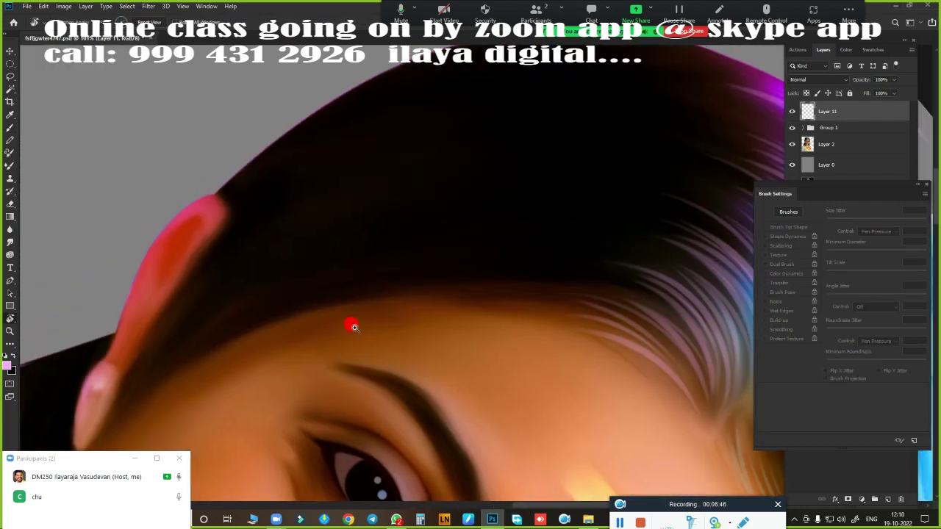
- Switch to dark purple and paint fine strands along the hairline by the ear, undoing one
left_click(9, 365)
left_click(903, 63)
mouse_move(266, 312)
left_mouse_down()
mouse_move(422, 111)
mouse_move(529, 68)
left_mouse_up()
mouse_move(359, 252)
left_mouse_down()
mouse_move(236, 275)
mouse_move(640, 111)
left_mouse_up()
left_click_drag(433, 276, 506, 140)
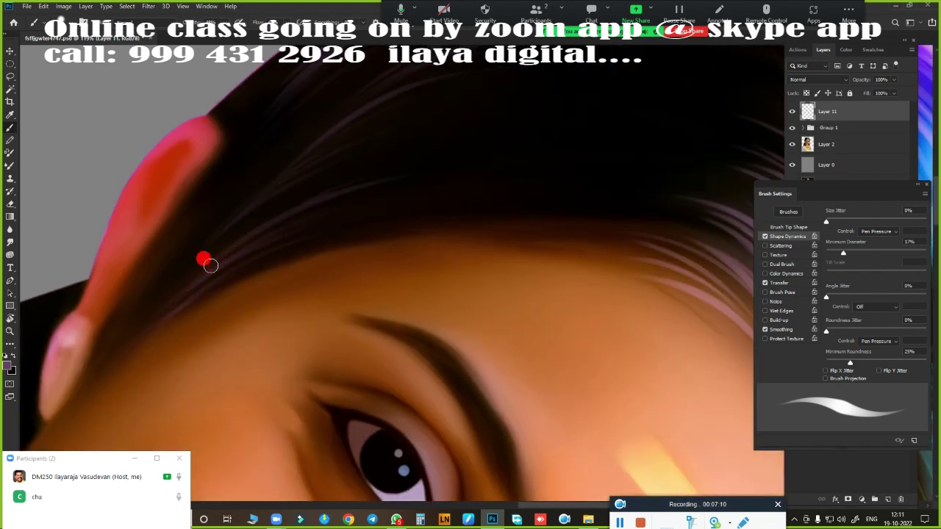
left_click_drag(204, 258, 489, 155)
key("ctrl+z")
scroll(355, 247, "up", 2)
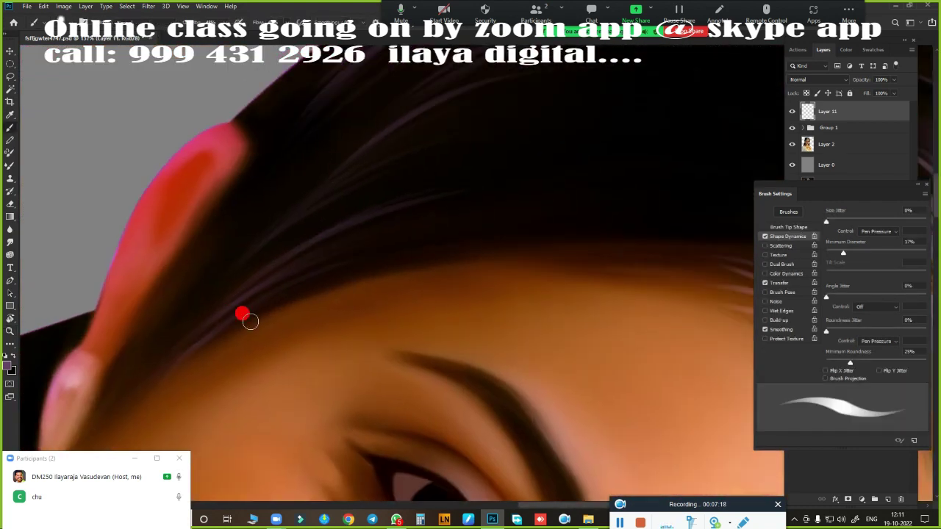
scroll(198, 355, "up", 3)
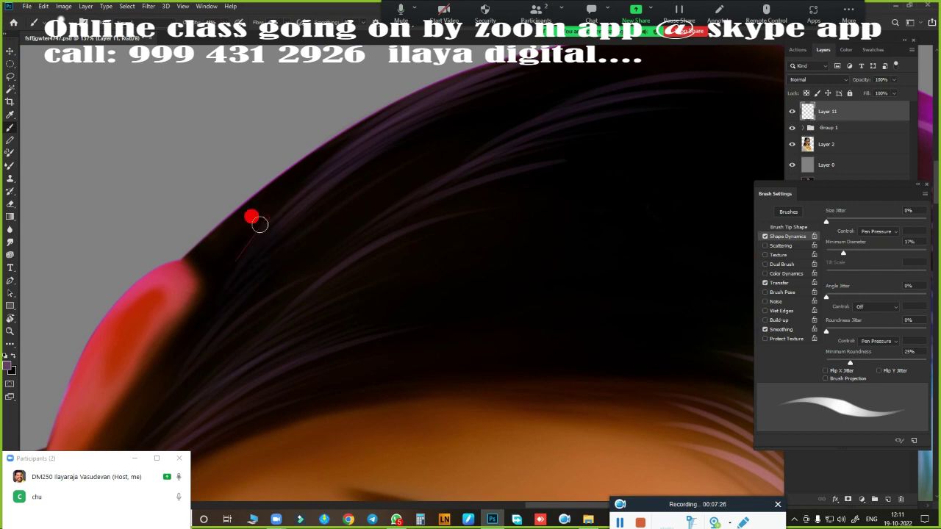
scroll(448, 129, "down", 3)
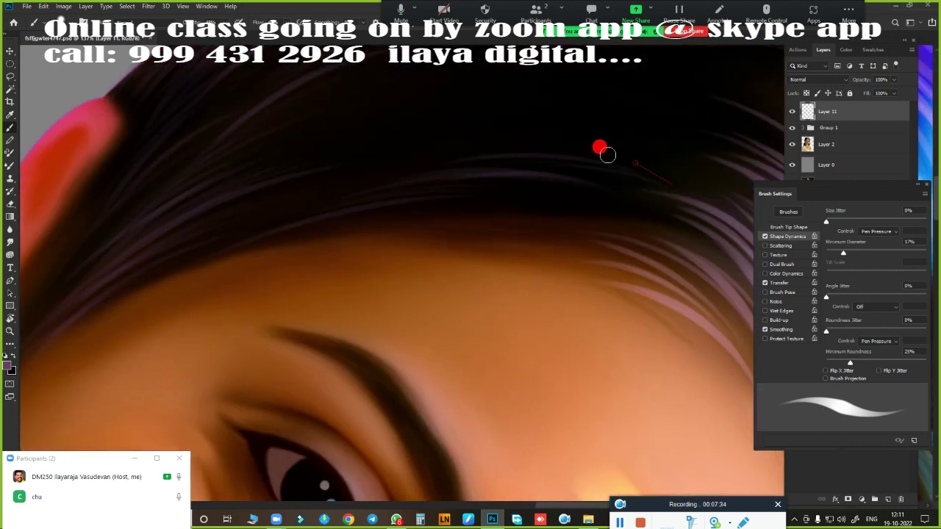
scroll(406, 280, "up", 2)
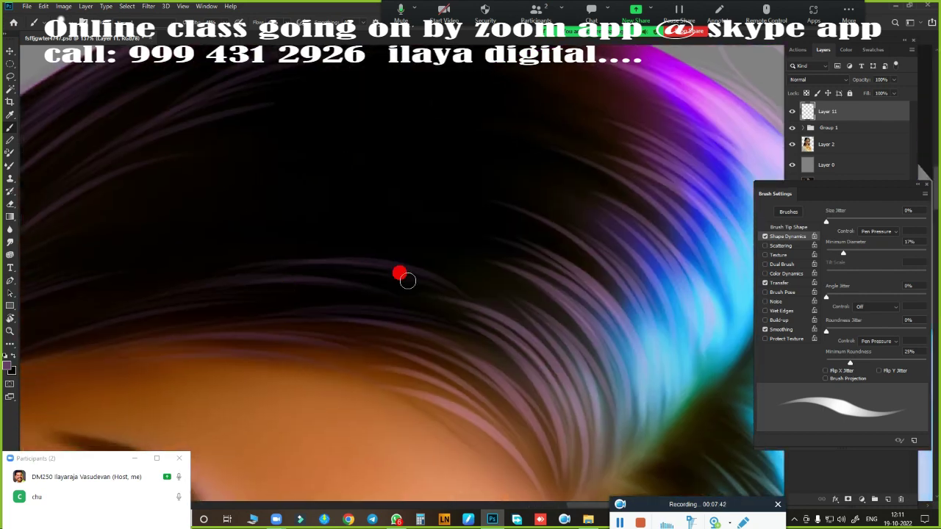
scroll(506, 222, "up", 3)
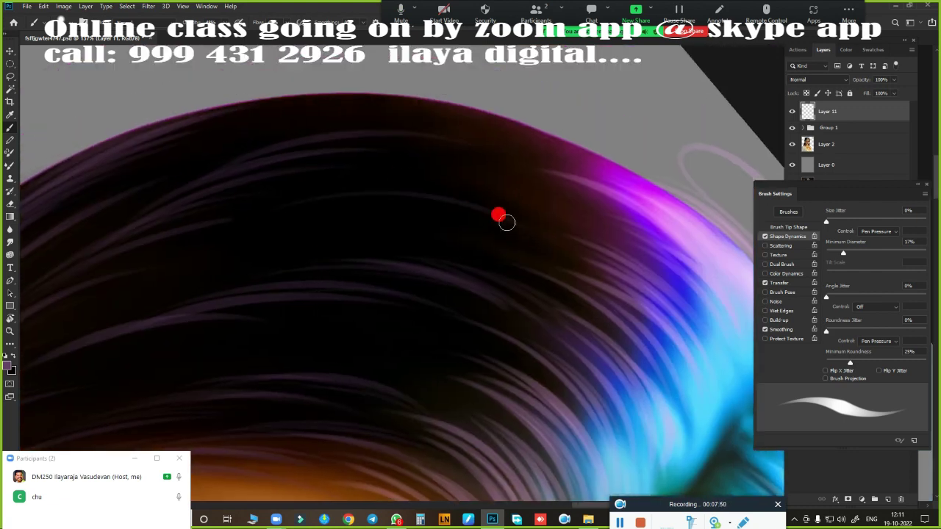
- Add purple strands along the hair's top edge, then reframe to the whole face
left_click_drag(586, 183, 430, 213)
left_click_drag(364, 202, 141, 269)
left_click_drag(507, 118, 367, 147)
left_click_drag(441, 92, 248, 121)
left_click_drag(551, 125, 493, 144)
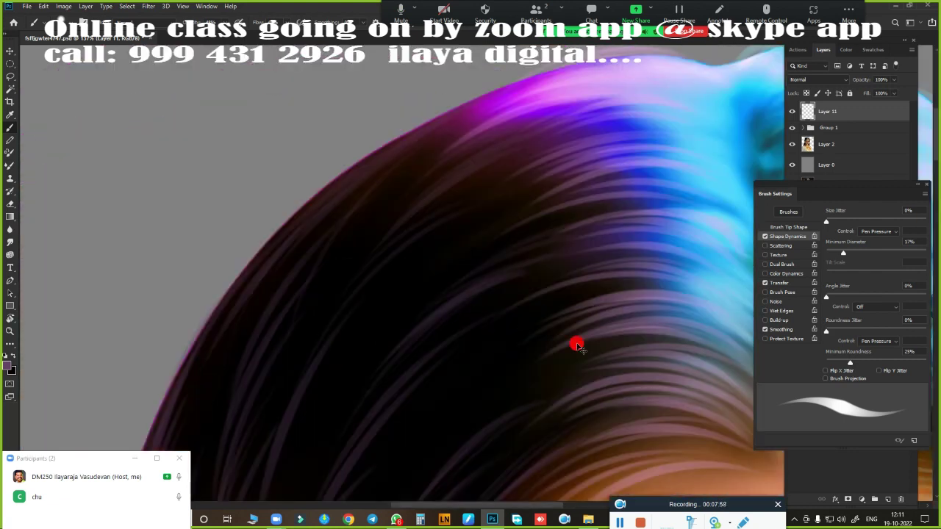
left_click_drag(577, 345, 286, 354)
scroll(510, 83, "up", 3)
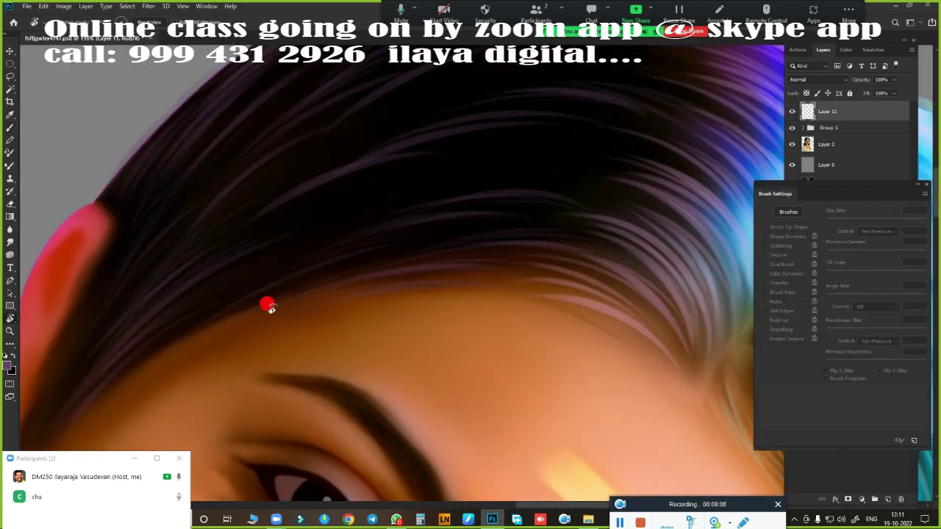
scroll(266, 304, "up", 2)
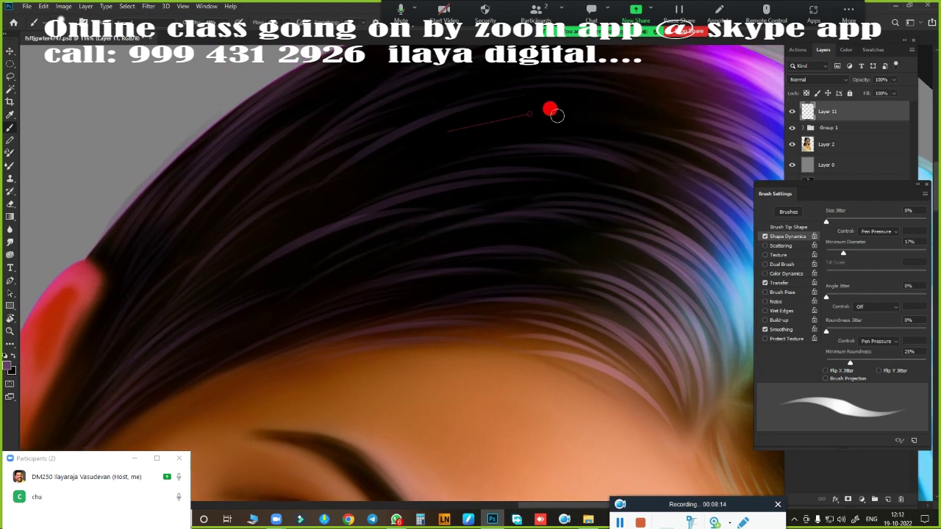
- Paint a light strand over the upper hair and thin purple strands behind the neck
left_click_drag(559, 107, 397, 151)
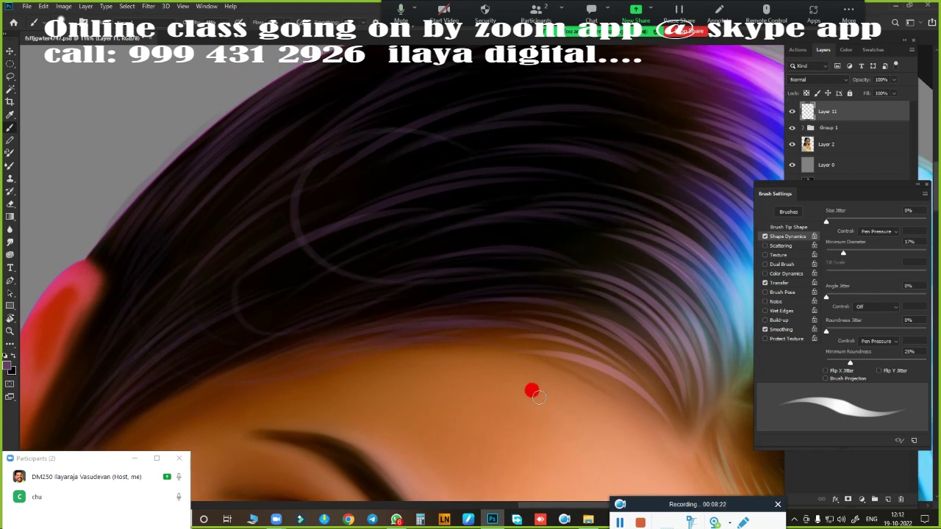
scroll(531, 388, "down", 3)
scroll(542, 186, "up", 2)
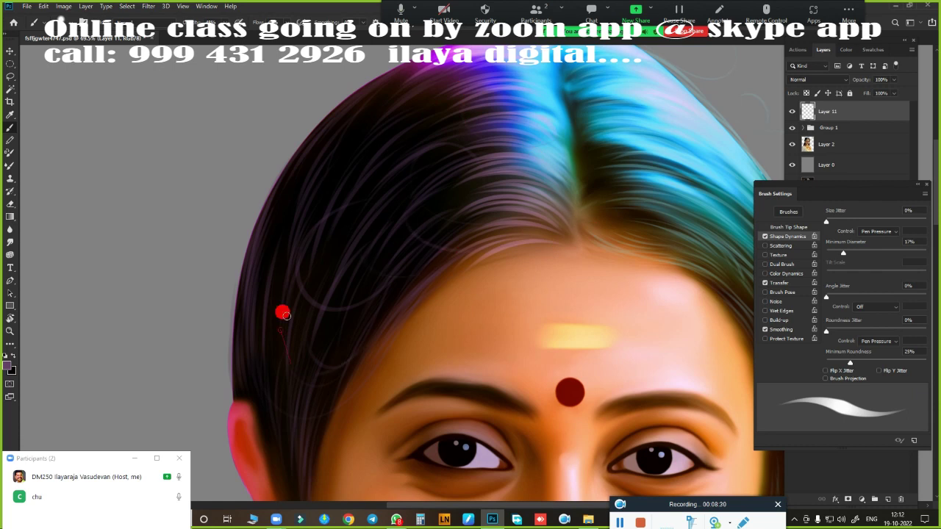
scroll(382, 250, "down", 3)
scroll(357, 235, "up", 2)
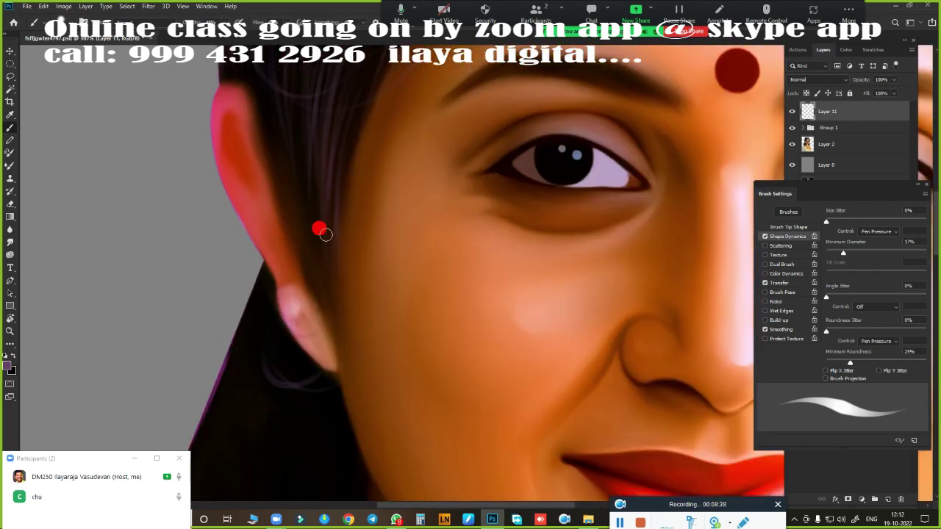
scroll(367, 373, "down", 3)
scroll(474, 370, "up", 3)
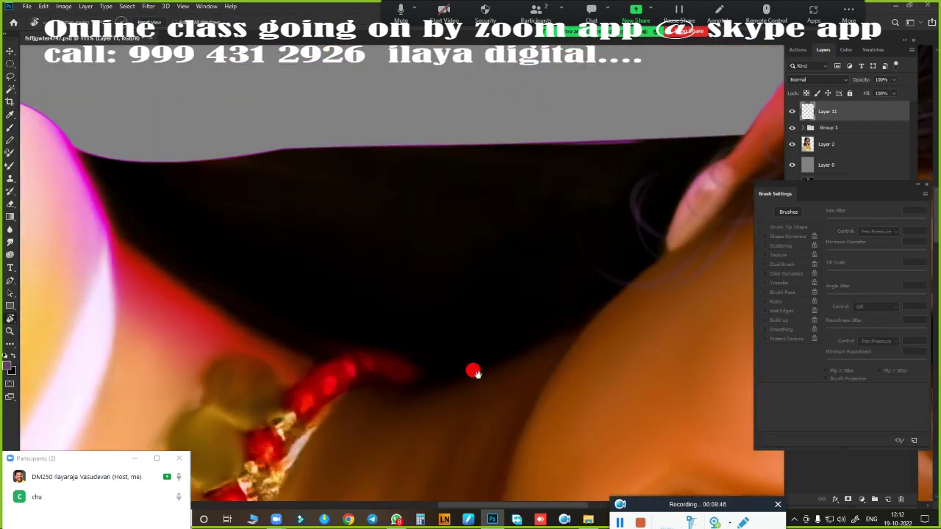
left_click_drag(221, 244, 586, 181)
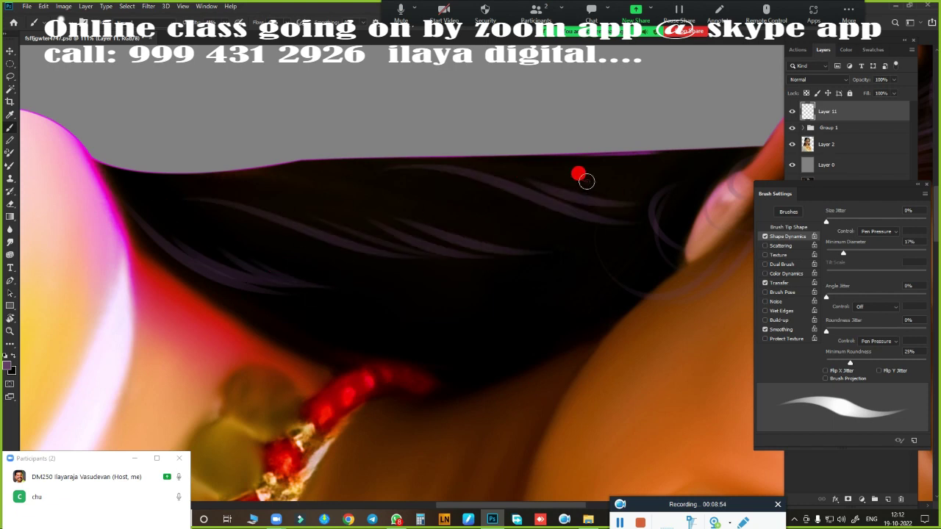
left_click_drag(345, 342, 512, 313)
left_click_drag(434, 320, 554, 290)
scroll(414, 269, "up", 3)
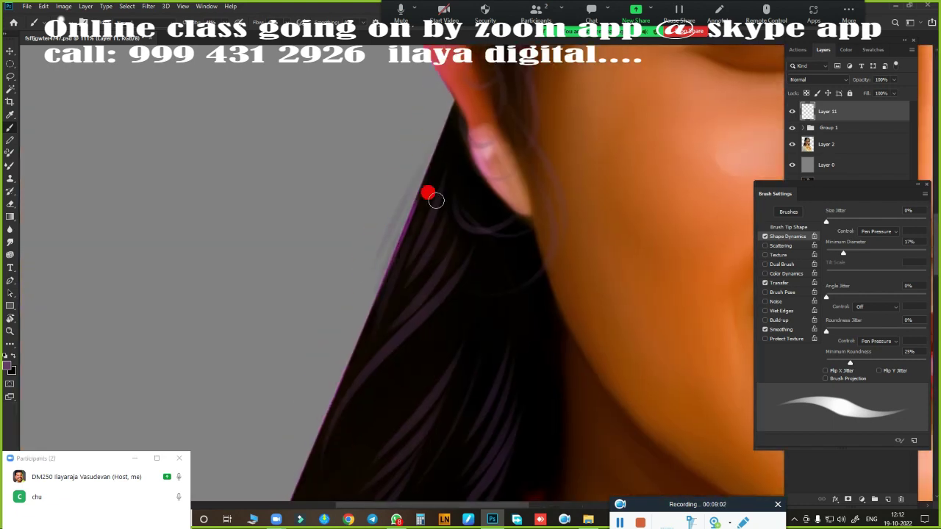
scroll(286, 235, "down", 3)
- Trace faint purple strands along the hair's outer edge below the ear
mouse_move(416, 243)
left_mouse_down()
mouse_move(370, 292)
mouse_move(493, 153)
left_mouse_up()
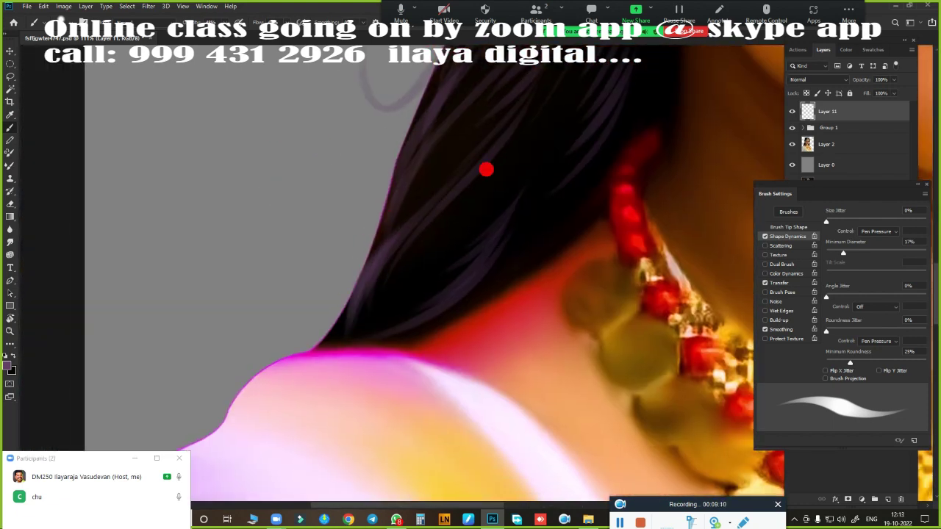
left_click_drag(315, 346, 360, 192)
scroll(430, 487, "up", 3)
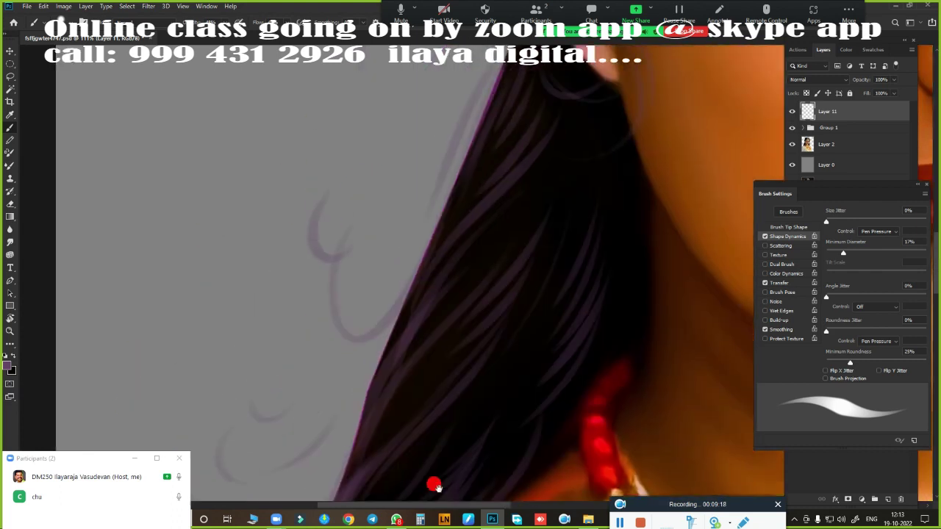
scroll(361, 210, "up", 4)
scroll(377, 338, "down", 3)
scroll(407, 140, "up", 3)
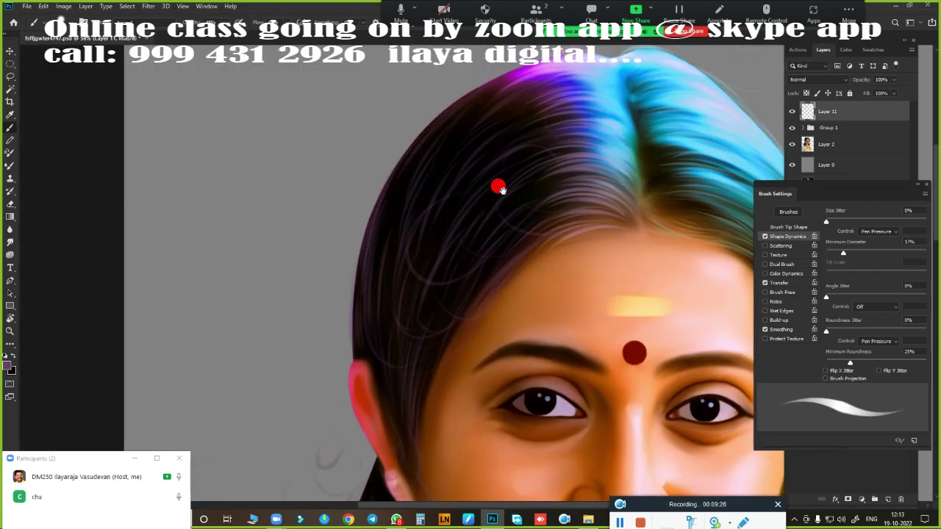
scroll(497, 184, "up", 2)
scroll(296, 378, "down", 3)
scroll(395, 315, "down", 1)
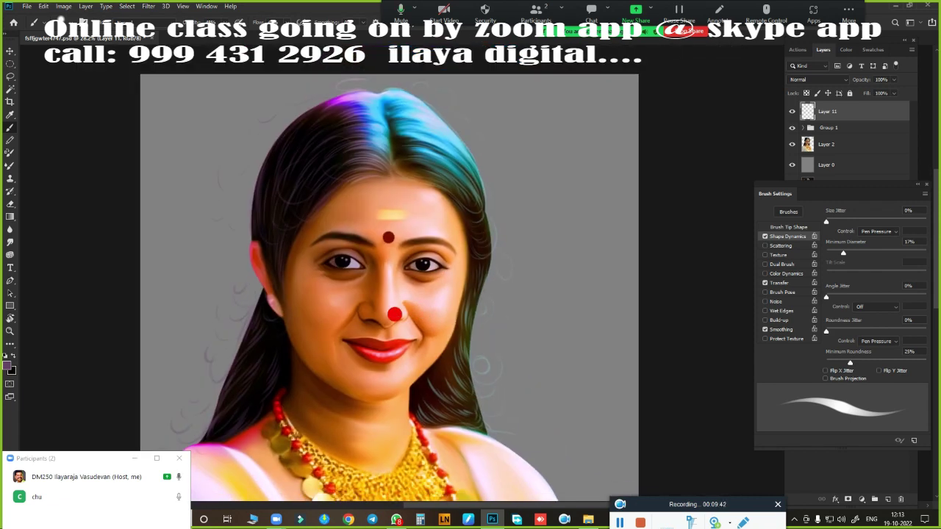
left_click(889, 500, "ctrl")
- Create Layer 12 below Layer 11 and frame the lower face and neck
left_click(791, 111)
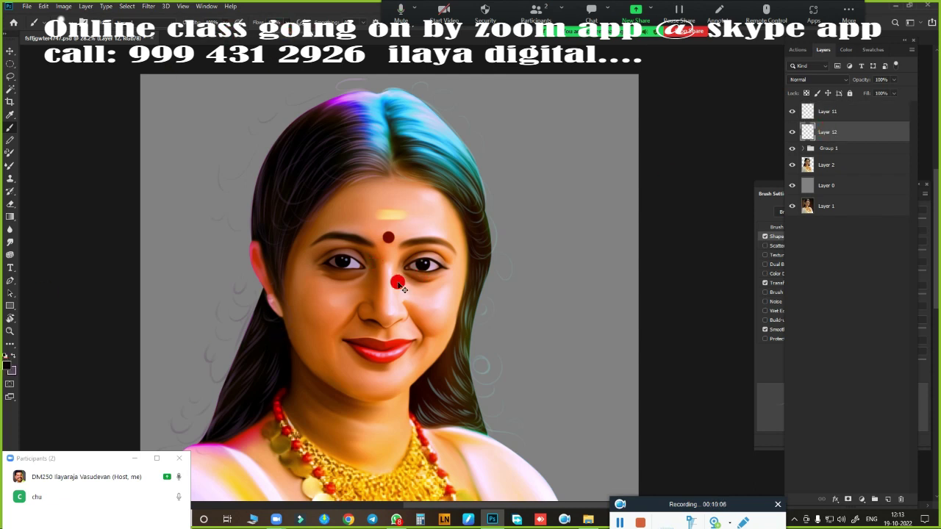
scroll(397, 284, "up", 3)
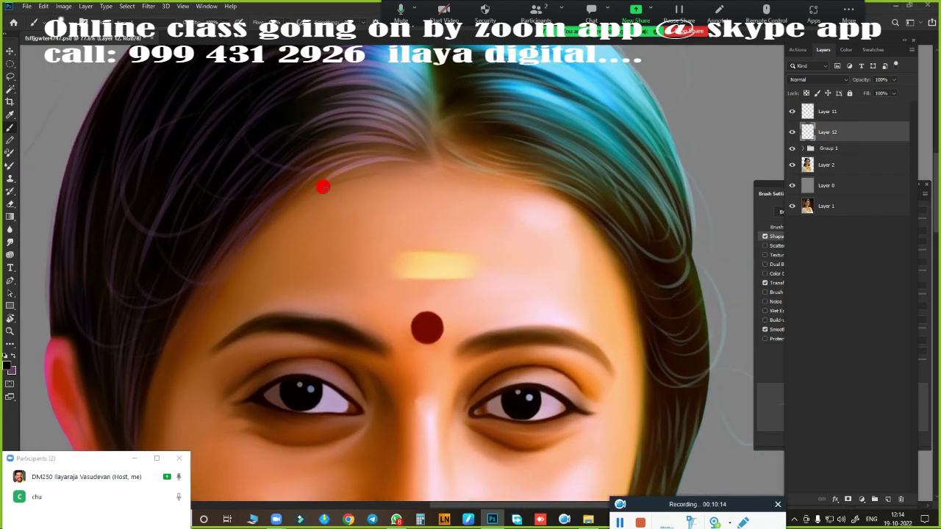
mouse_move(792, 131)
left_mouse_down()
mouse_move(791, 149)
mouse_move(792, 132)
left_mouse_up()
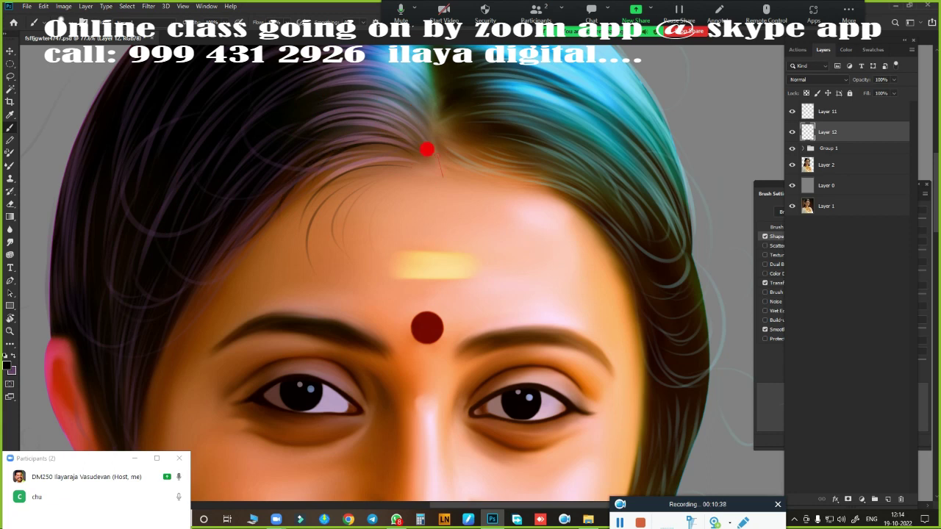
mouse_move(417, 319)
left_mouse_down()
mouse_move(344, 157)
mouse_move(285, 299)
left_mouse_up()
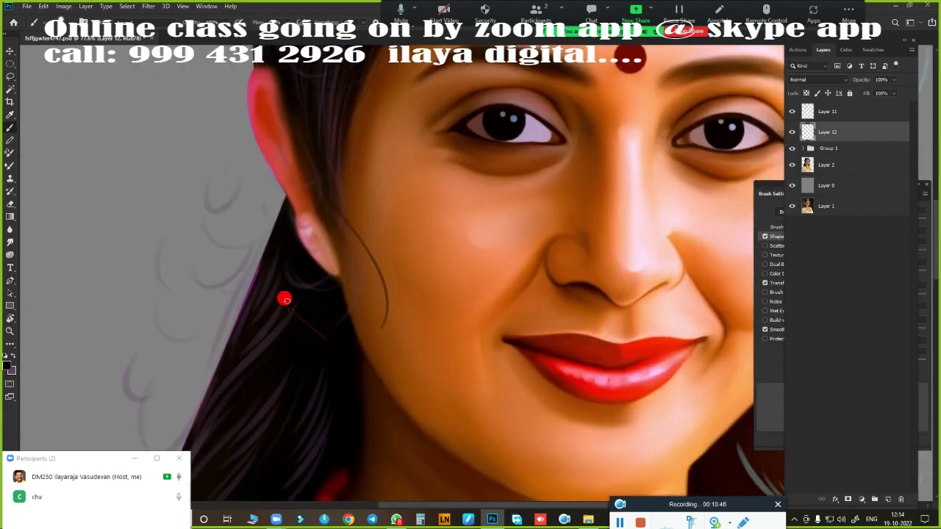
left_click_drag(240, 155, 261, 317)
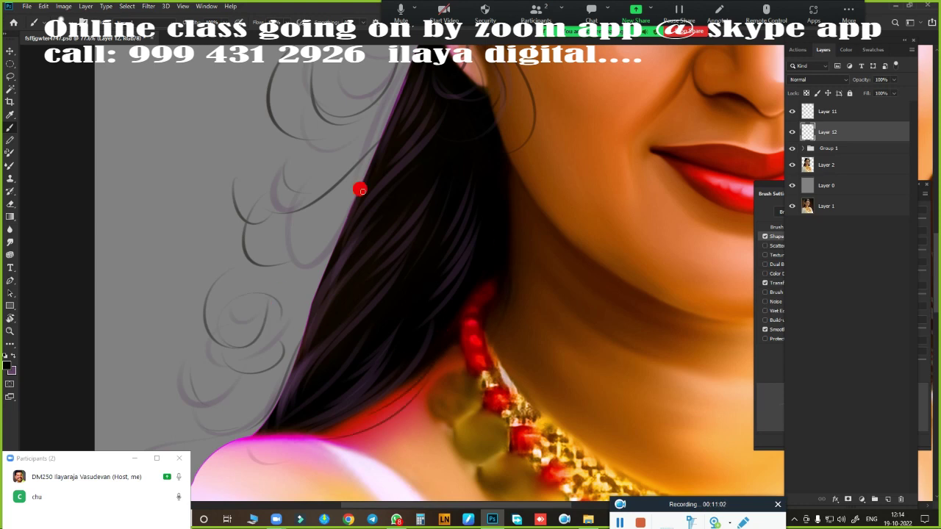
scroll(323, 412, "up", 5)
scroll(280, 294, "up", 5)
scroll(265, 294, "up", 5)
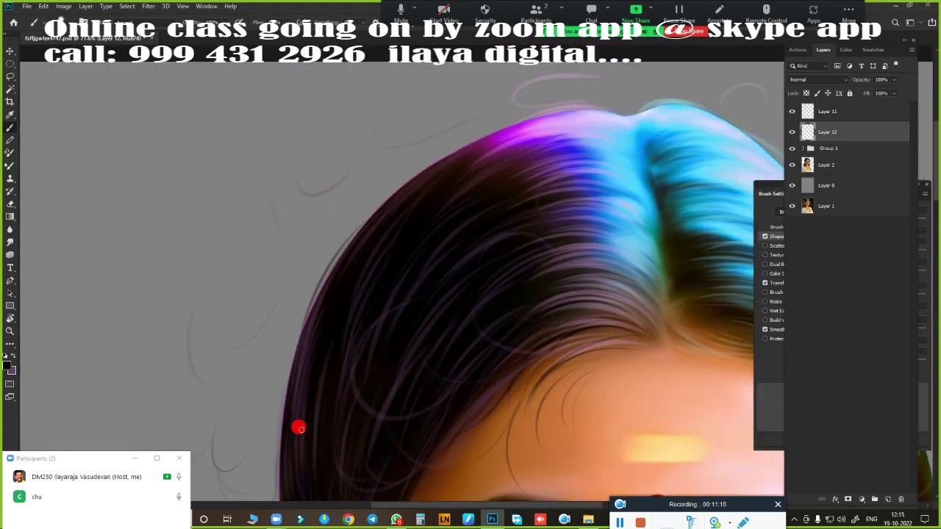
- Paint a thin dark strand curving up from the hairline
left_click_drag(294, 360, 609, 111)
scroll(270, 212, "down", 5)
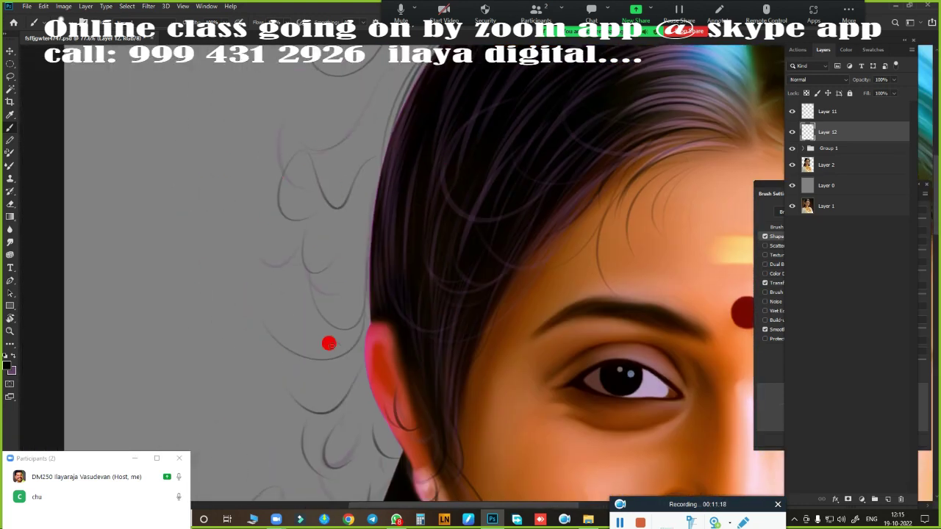
scroll(324, 331, "up", 5)
scroll(323, 330, "right", 5)
scroll(513, 276, "down", 5)
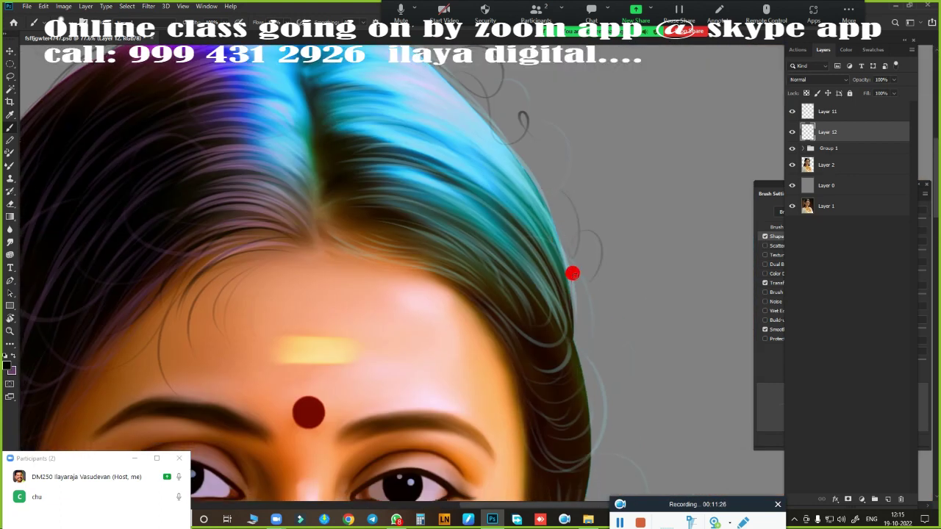
scroll(571, 271, "down", 5)
scroll(557, 286, "down", 5)
scroll(592, 220, "down", 2)
scroll(592, 296, "down", 3)
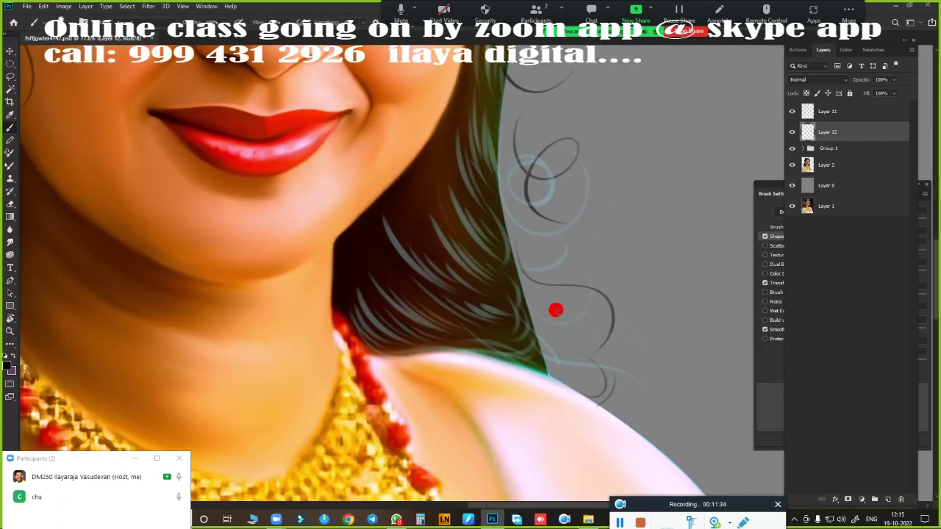
scroll(659, 345, "up", 5)
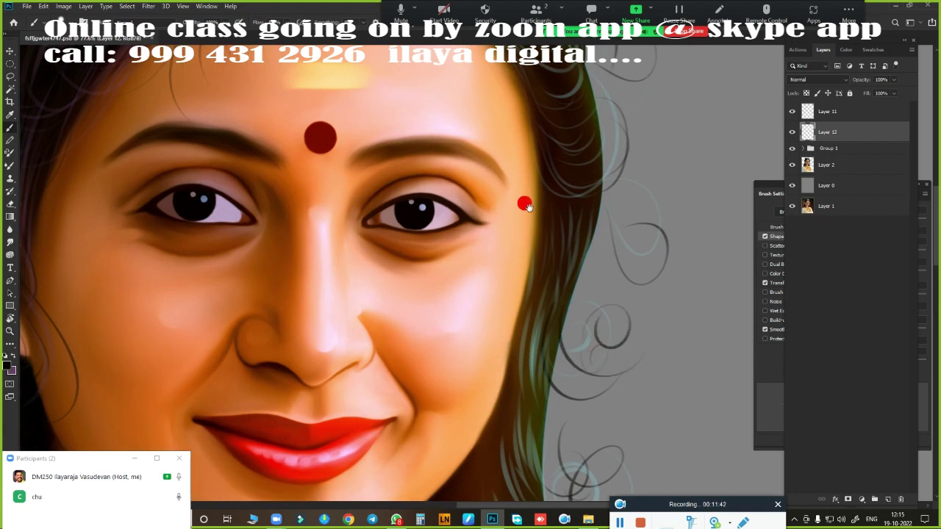
scroll(522, 201, "up", 5)
scroll(246, 185, "up", 3)
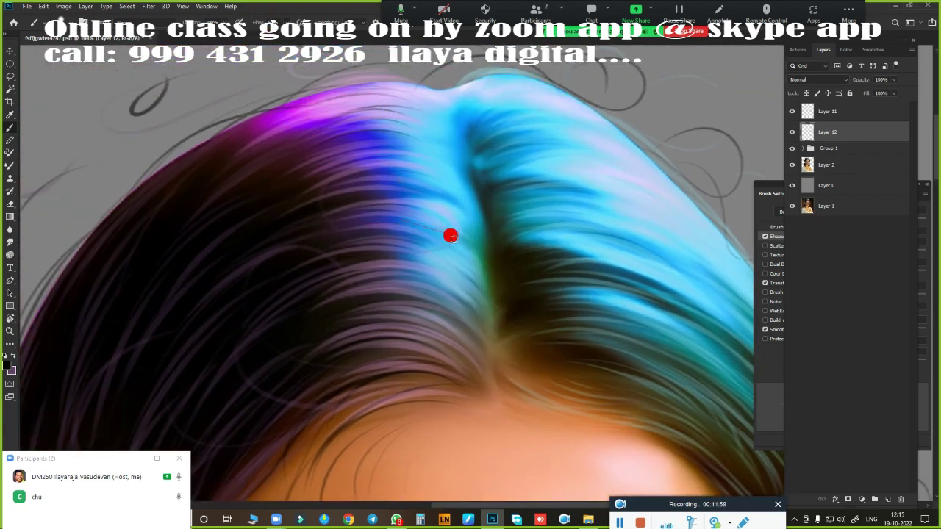
scroll(331, 355, "right", 3)
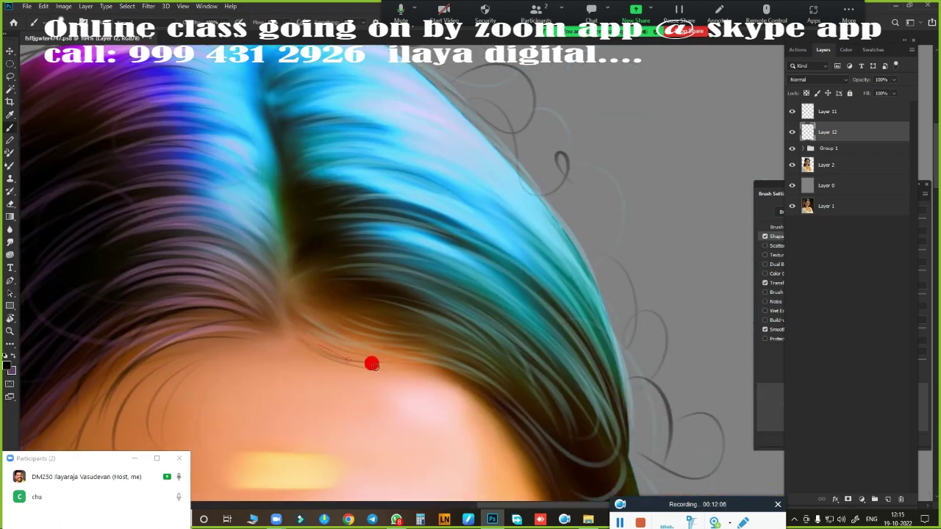
scroll(470, 382, "down", 3)
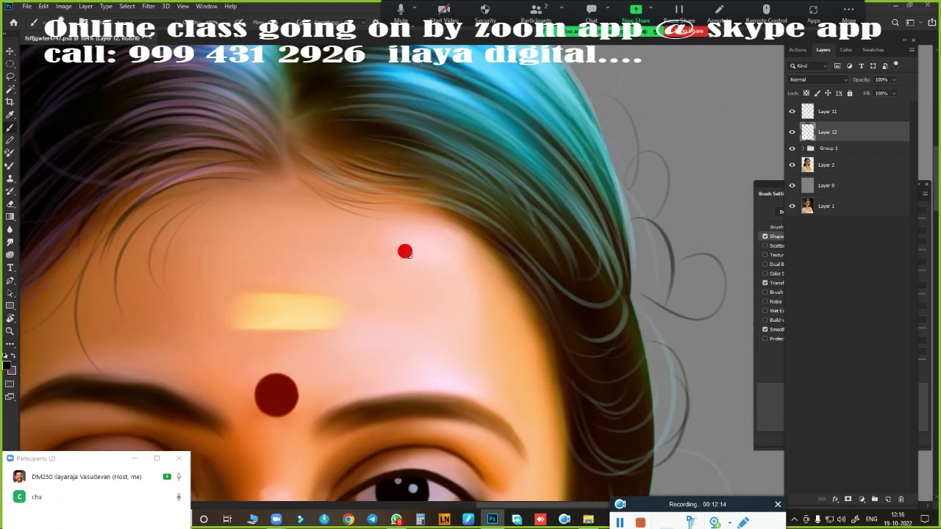
- Paint dark curved strands in the upper hair, undoing a bad stroke
left_click_drag(448, 110, 411, 162)
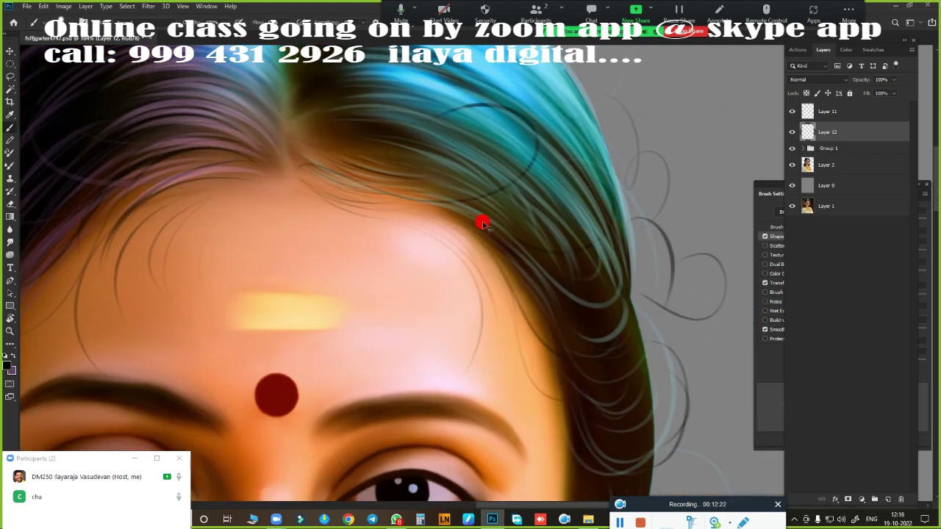
key("ctrl+z")
scroll(601, 439, "down", 7)
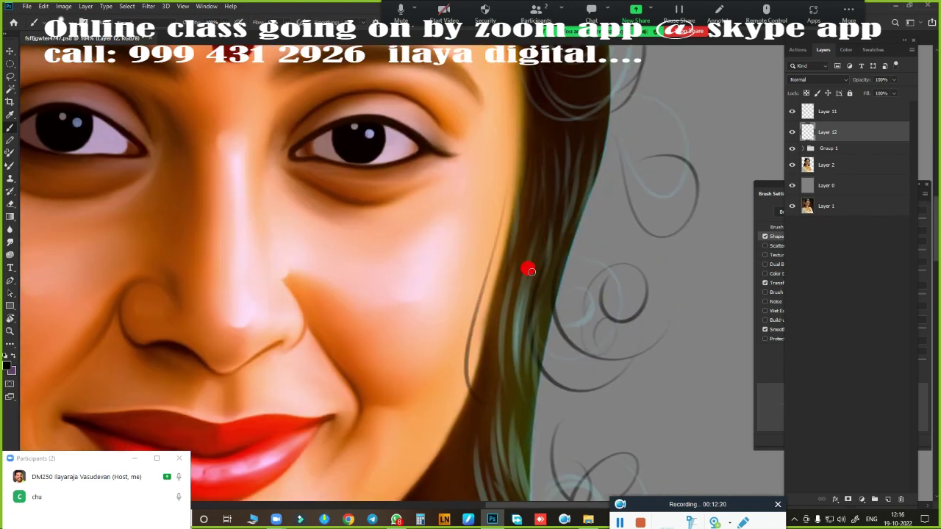
scroll(520, 377, "down", 3)
scroll(441, 273, "up", 3)
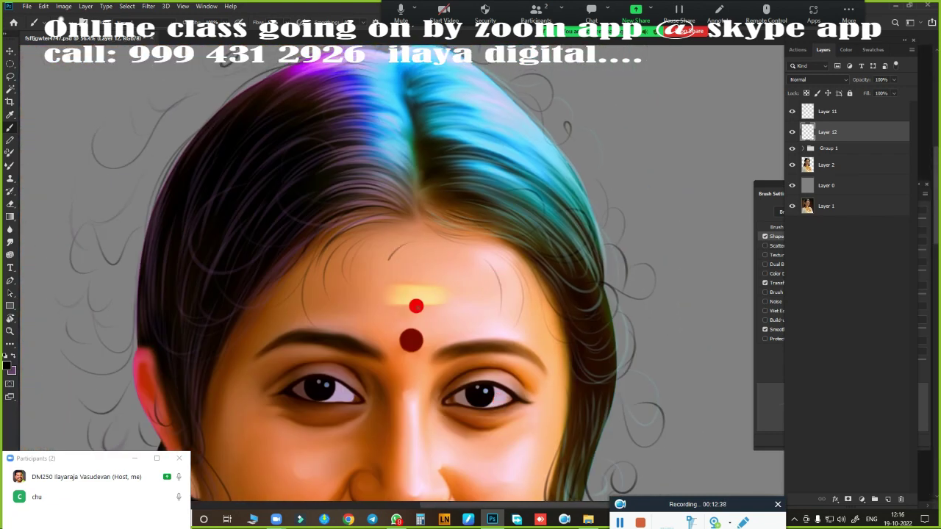
scroll(414, 334, "up", 3)
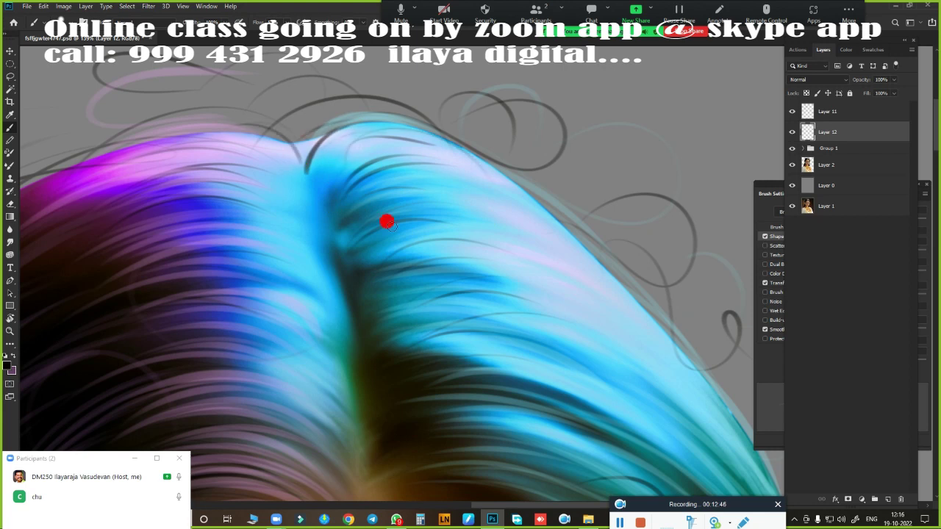
scroll(387, 219, "down", 3)
scroll(373, 204, "up", 2)
scroll(373, 204, "down", 2)
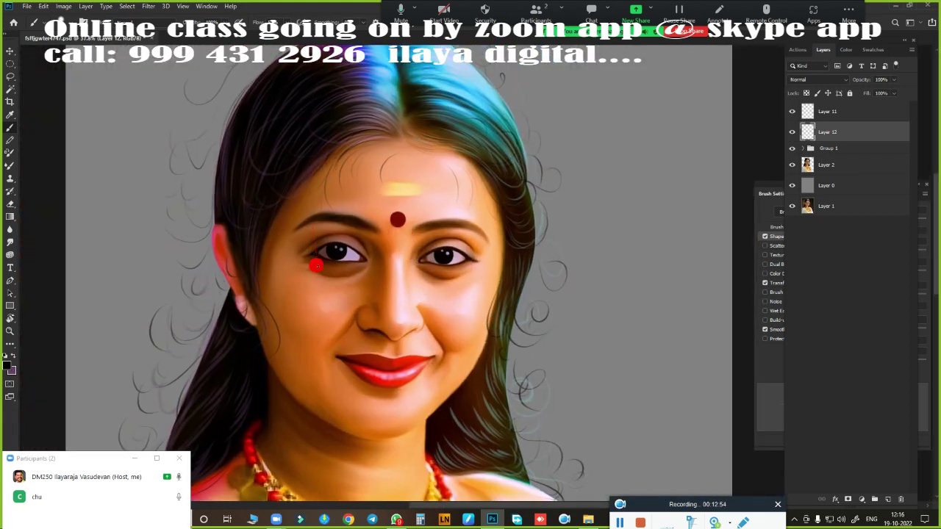
scroll(494, 294, "up", 3)
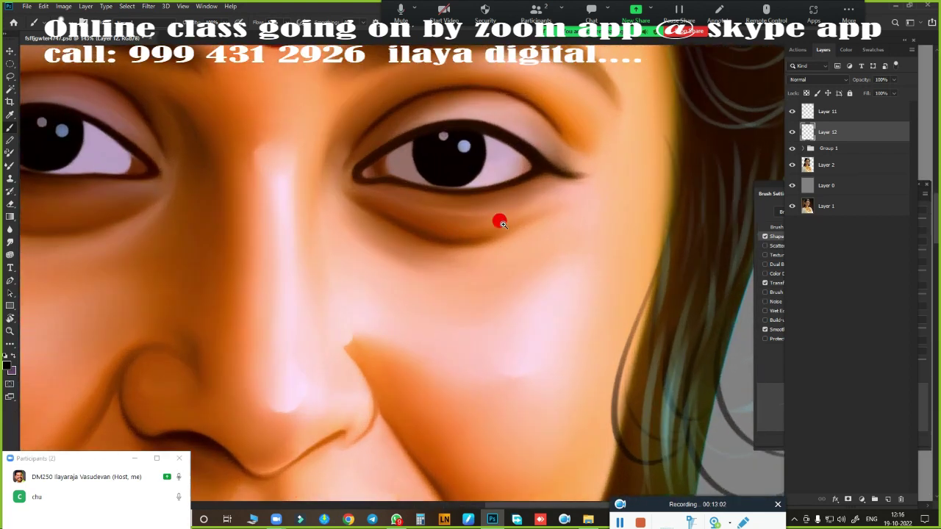
scroll(412, 235, "up", 2)
scroll(382, 192, "up", 1)
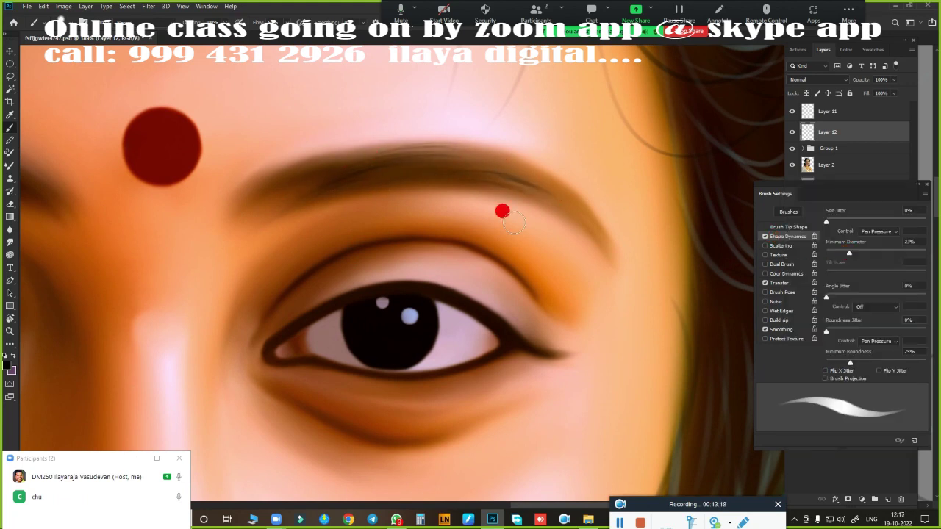
- Paint one stroke on Layer 12 extending the right eyebrow's tail down toward the eye
left_click_drag(586, 214, 616, 273)
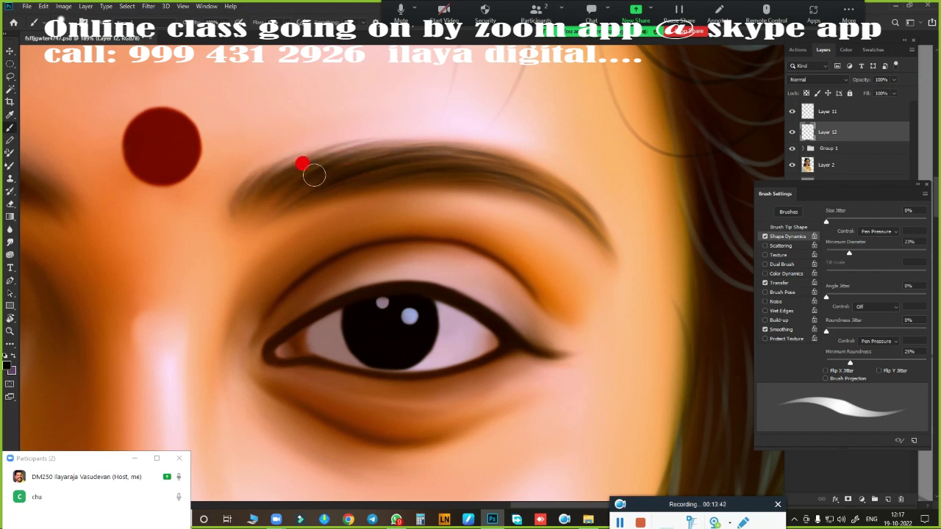
scroll(441, 272, "left", 2)
scroll(221, 220, "left", 5)
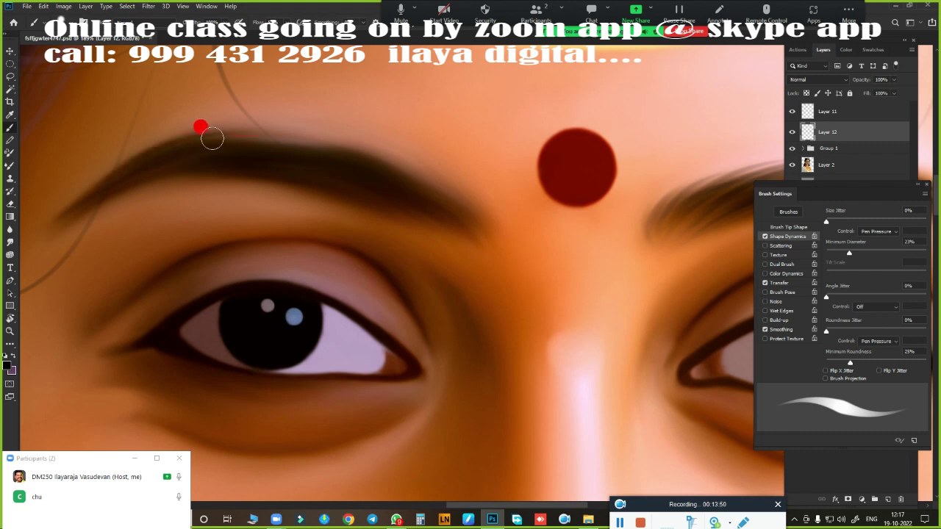
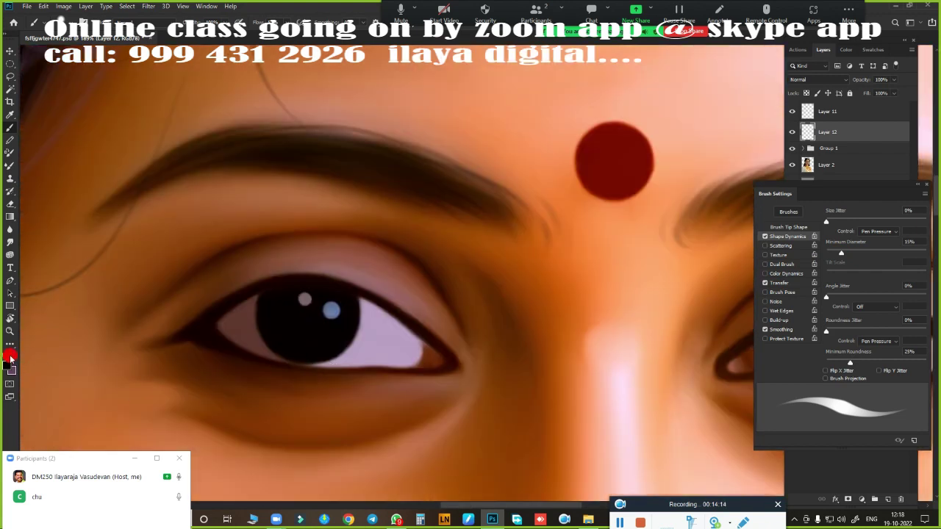
- Set the paint colour to black and zoom in on the eye
left_click(8, 363)
left_click(818, 125)
key("Return")
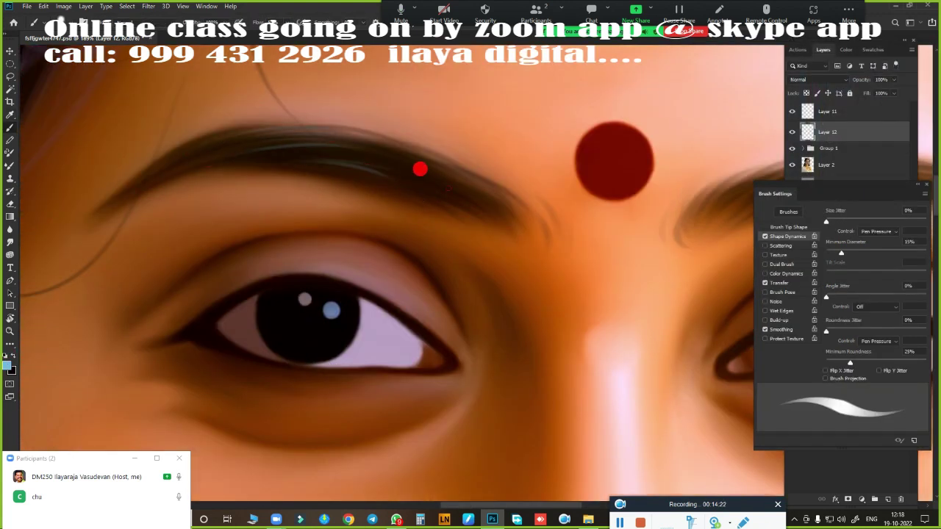
scroll(420, 169, "right", 2)
scroll(343, 289, "right", 3)
scroll(520, 213, "up", 1)
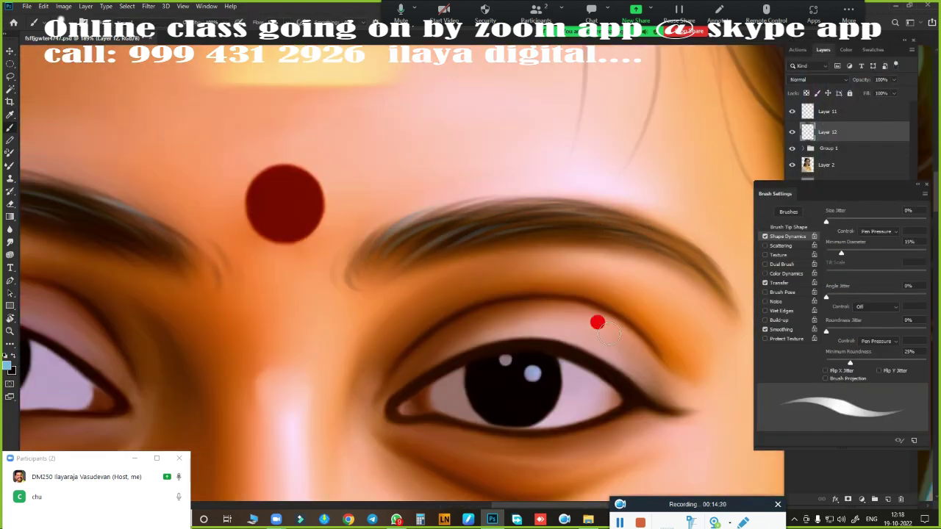
scroll(598, 323, "down", 3)
scroll(504, 242, "up", 3)
scroll(419, 377, "up", 2)
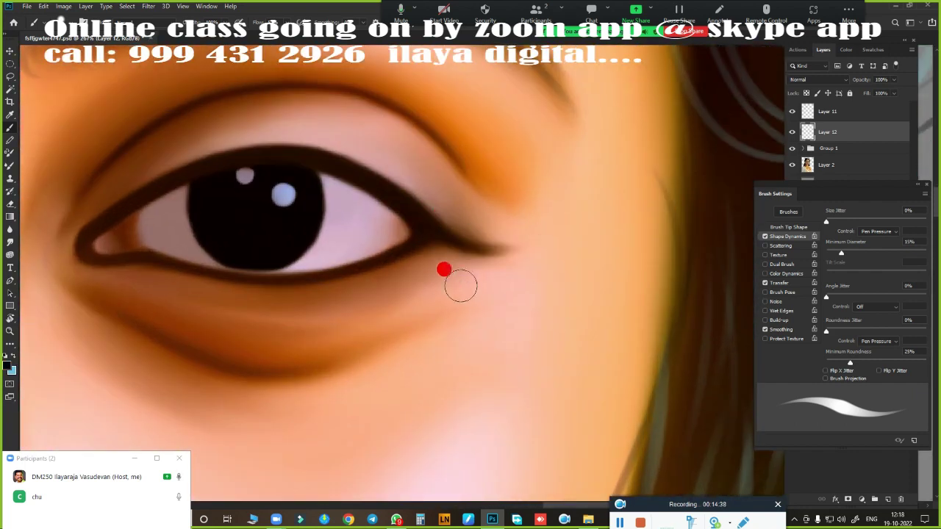
- Paint a curved eyeliner wing and fine lashes at the outer eye corner, then zoom out
mouse_move(430, 233)
left_mouse_down()
mouse_move(563, 238)
mouse_move(430, 214)
mouse_move(512, 196)
left_mouse_up()
key("ctrl+z")
left_click_drag(402, 186, 454, 167)
left_click_drag(369, 166, 409, 141)
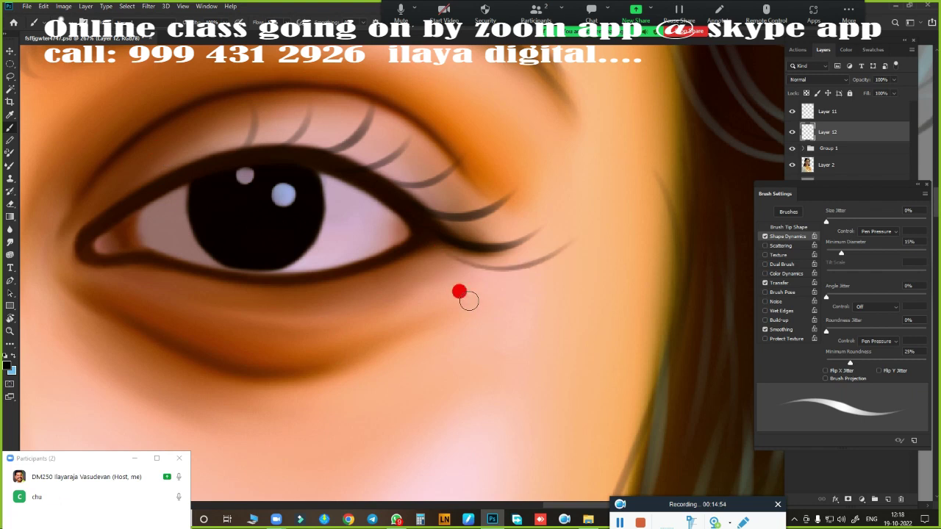
key("ctrl+0")
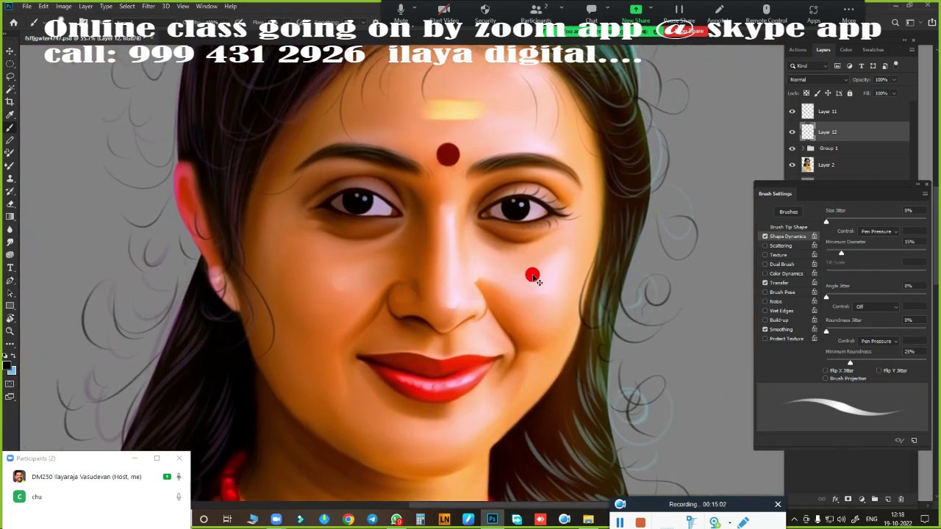
scroll(532, 276, "up", 5)
scroll(536, 262, "left", 5)
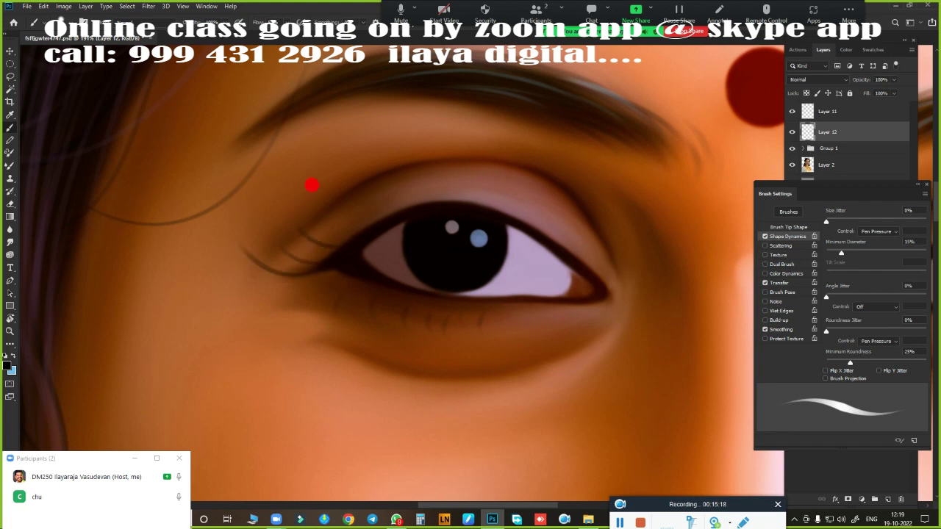
key("ctrl+minus")
key("ctrl+minus")
key("ctrl+minus")
key("ctrl+minus")
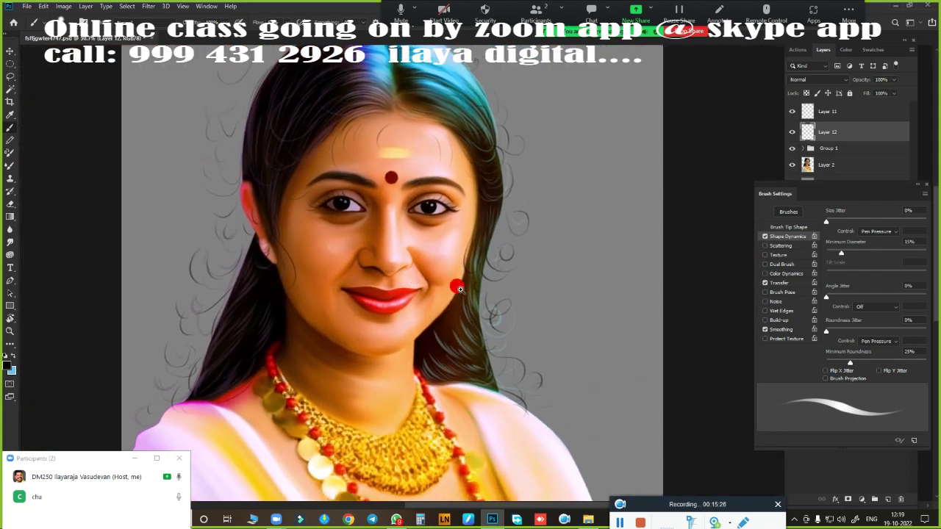
- Add a new empty layer and bring the face into view
key("ctrl+bracketright")
left_click(14, 357)
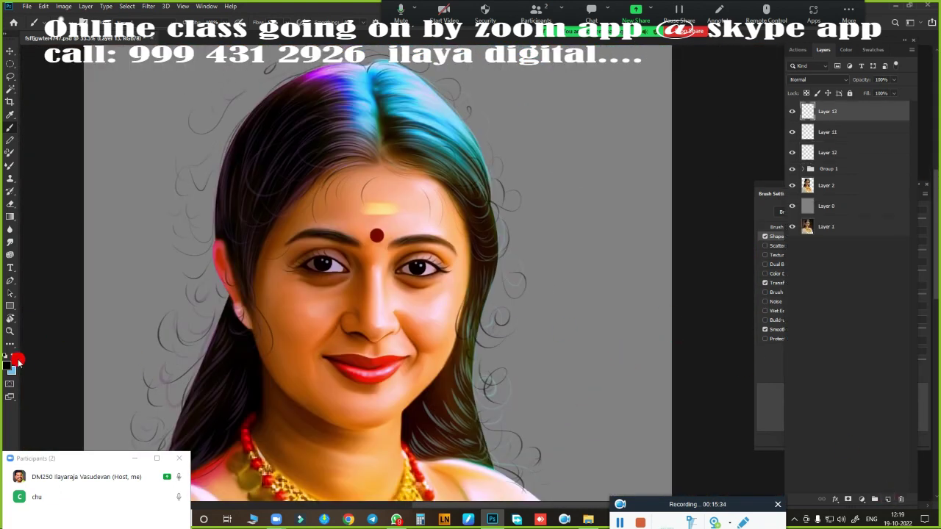
key("Escape")
scroll(510, 289, "up", 3)
scroll(325, 159, "up", 3)
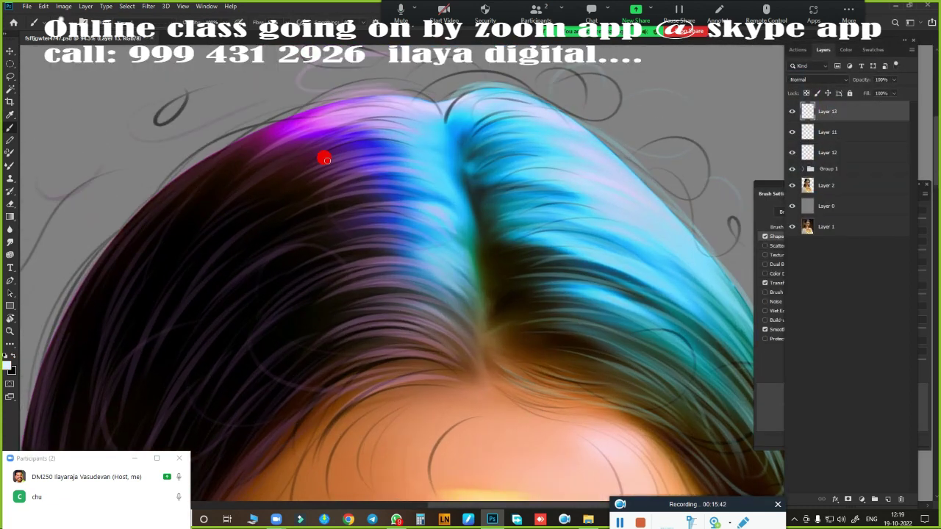
scroll(333, 375, "down", 5)
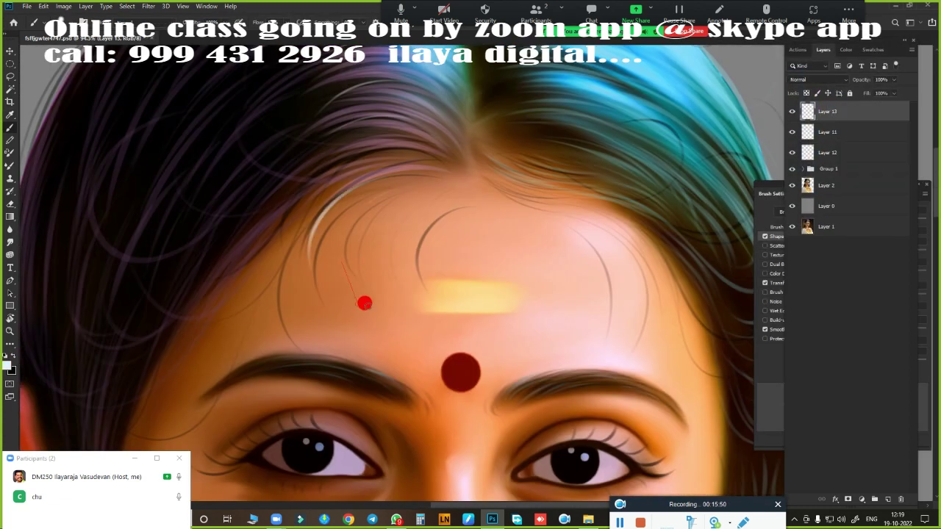
scroll(399, 266, "down", 3)
left_click_drag(375, 235, 420, 95)
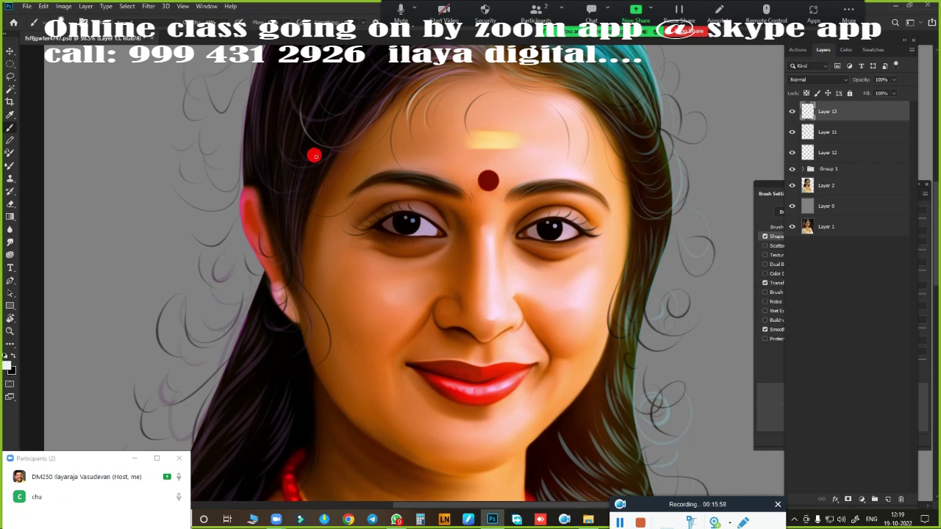
scroll(174, 323, "up", 4)
scroll(304, 404, "up", 1)
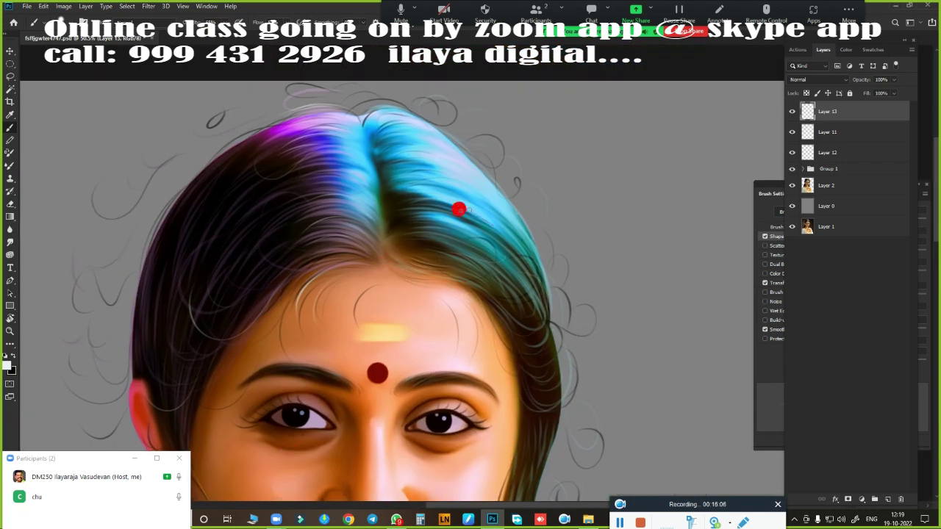
- Pick bright yellow as the paint colour and pan to the ear and left hair
left_click(9, 370)
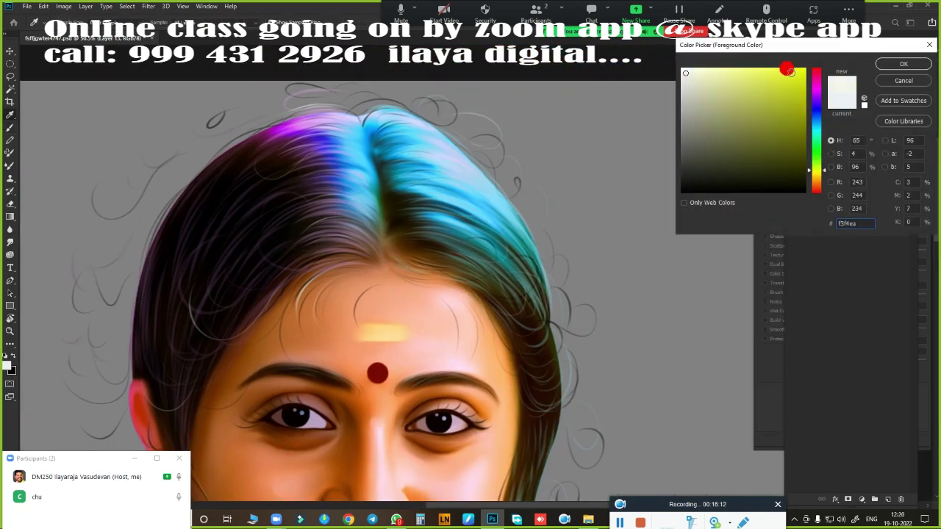
left_click(893, 65)
scroll(441, 279, "up", 2)
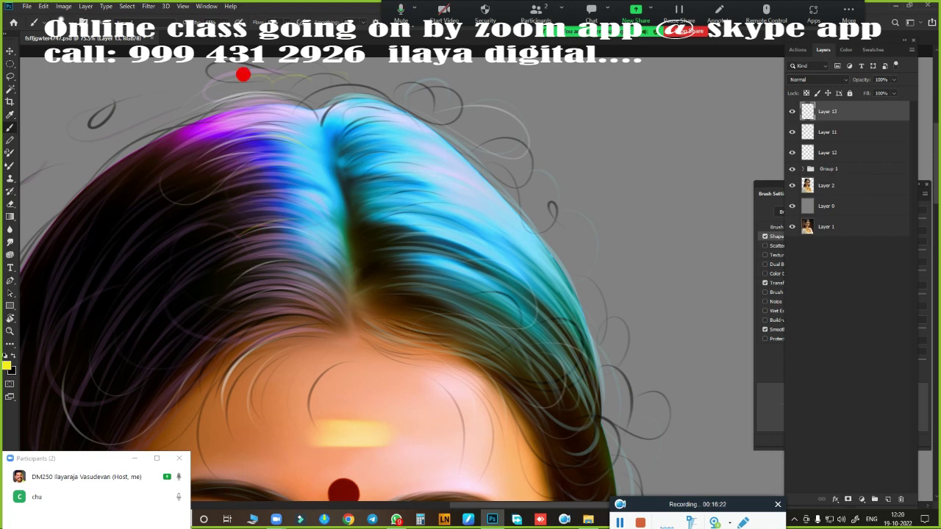
scroll(539, 392, "down", 3)
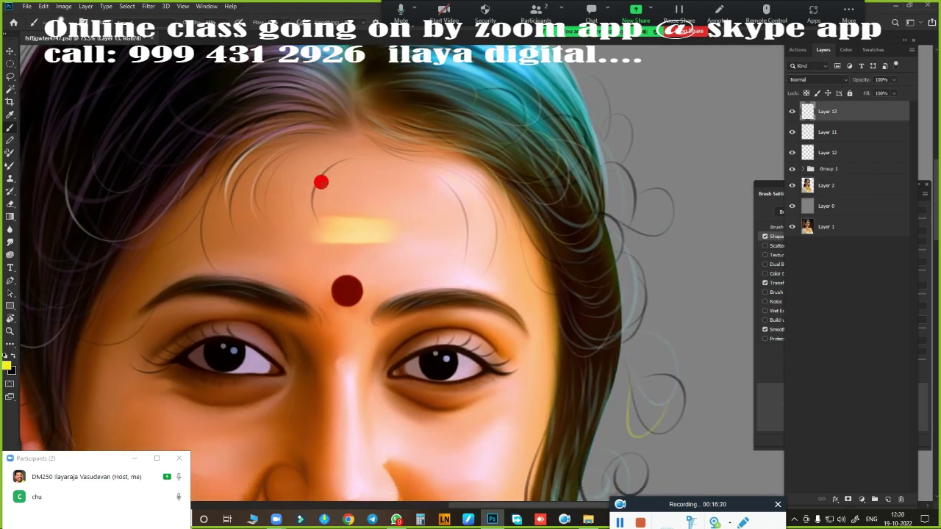
left_click_drag(132, 207, 445, 137)
scroll(416, 359, "down", 2)
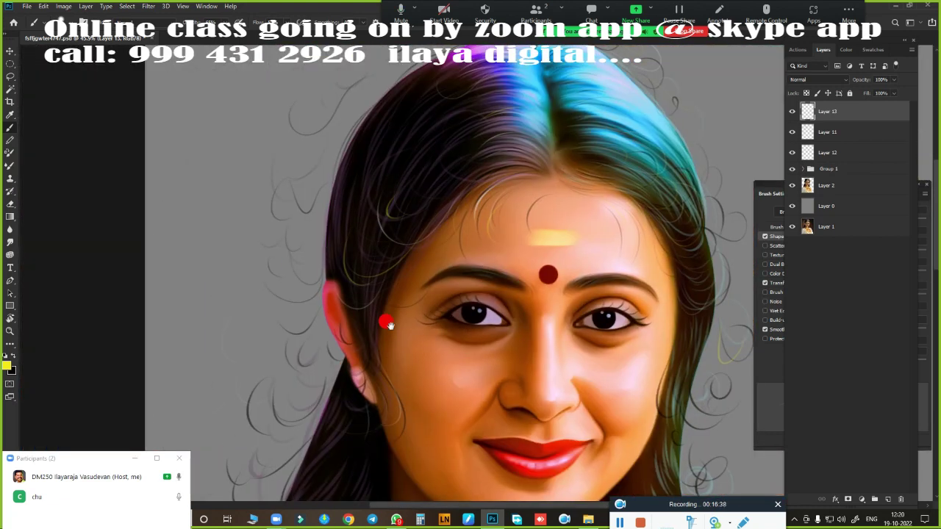
scroll(258, 224, "down", 2)
scroll(623, 267, "down", 2)
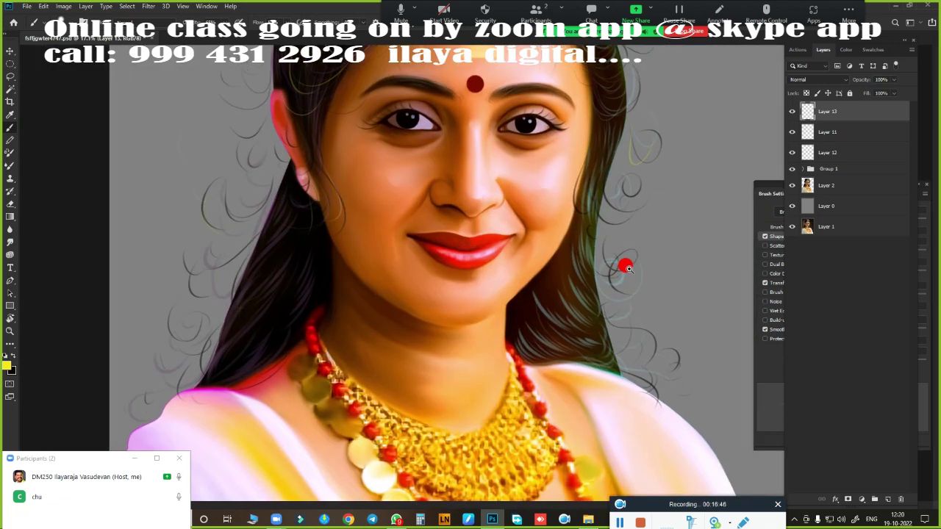
scroll(566, 237, "down", 1)
scroll(580, 250, "down", 1)
scroll(663, 214, "down", 1)
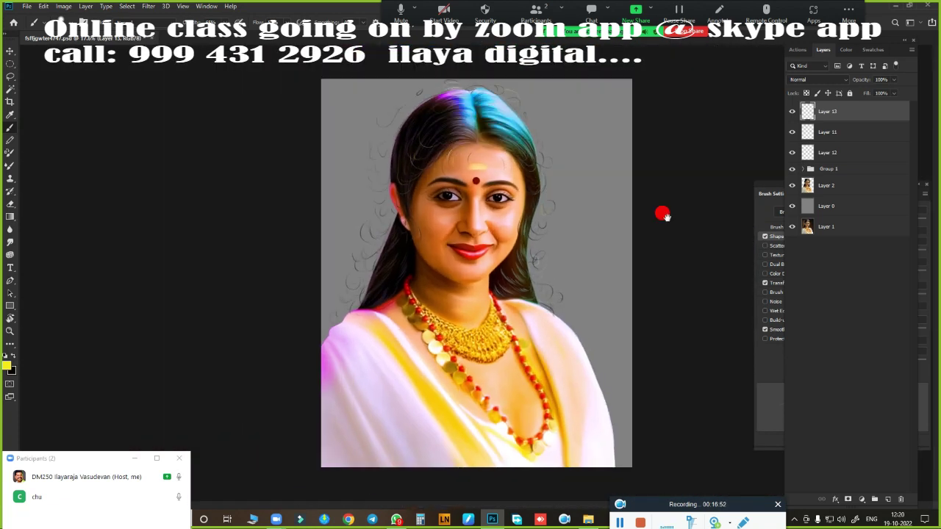
- Paint a soft yellow glow on a new Overlay layer, erasing it off the face
left_click(887, 500)
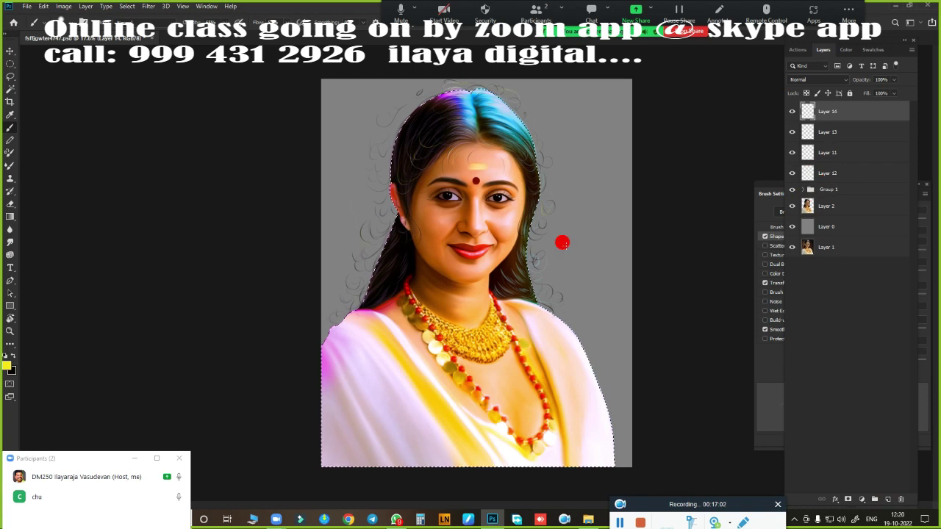
right_click(409, 279)
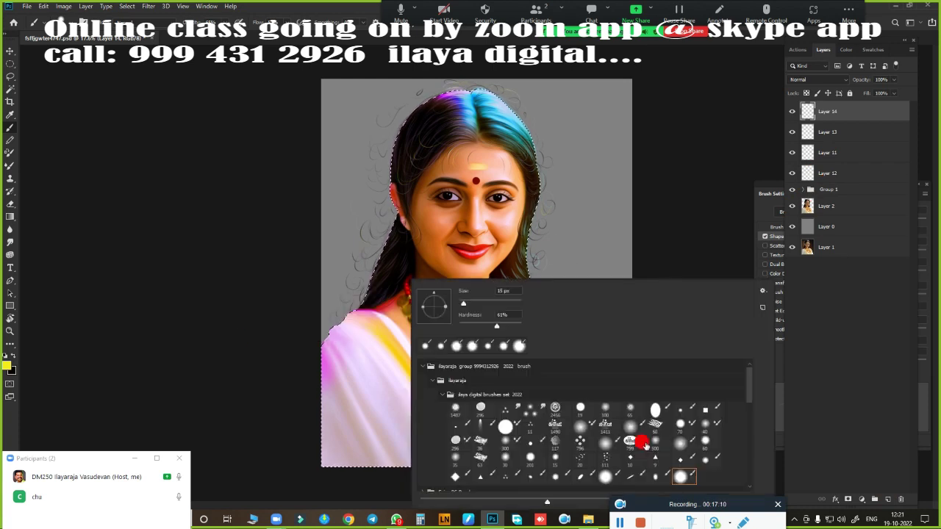
double_click(675, 442)
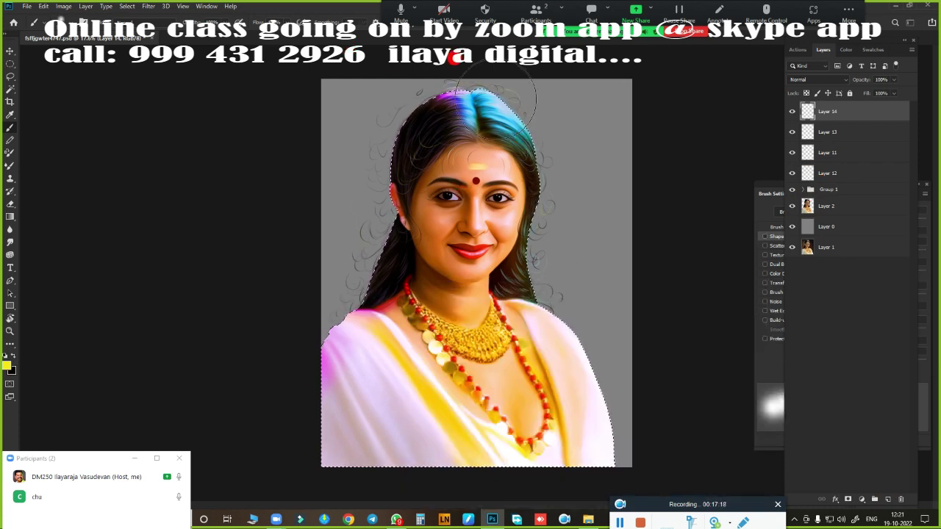
left_click_drag(454, 59, 459, 279)
left_click(817, 79)
left_click(801, 192)
scroll(557, 212, "up", 1)
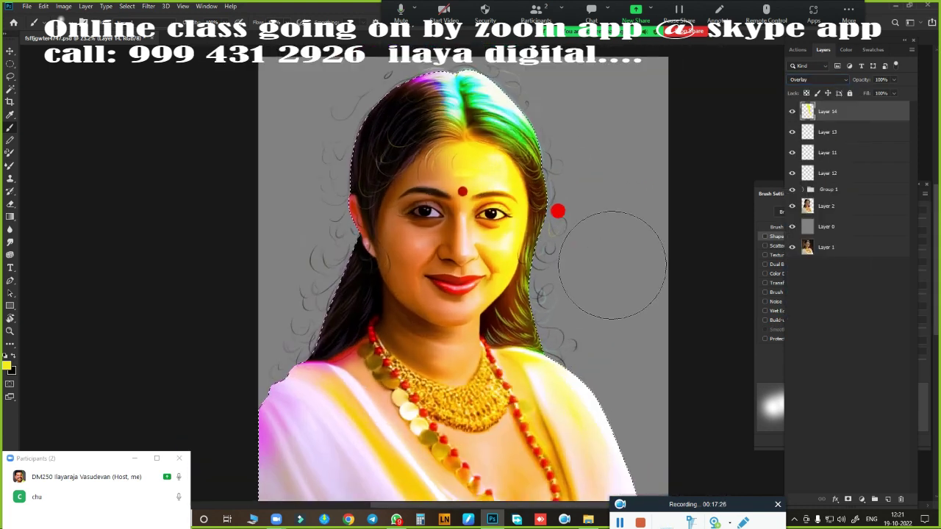
key("e")
left_click_drag(452, 277, 456, 207)
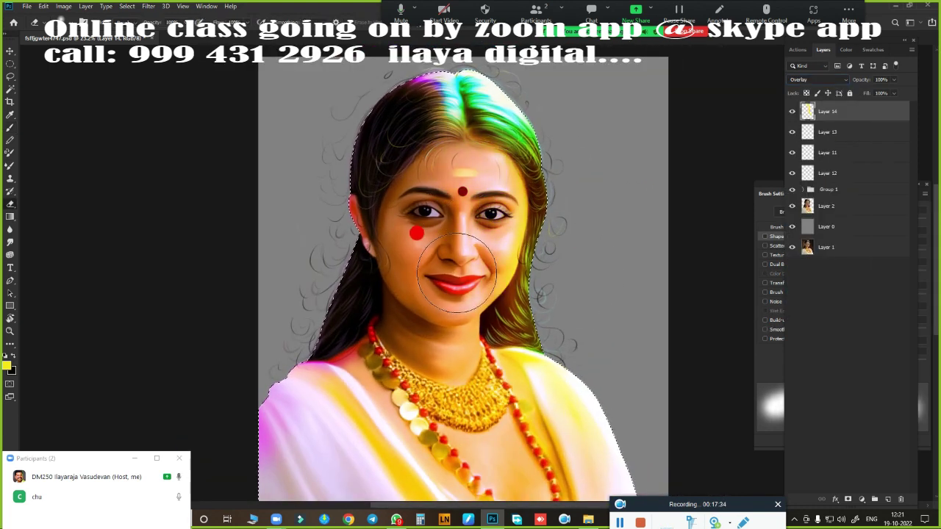
- Shift the glow's hue with Hue/Saturation toward green and magenta, then adjust the hue again
key("ctrl+u")
mouse_move(672, 151)
left_mouse_down()
mouse_move(644, 152)
mouse_move(714, 148)
left_mouse_up()
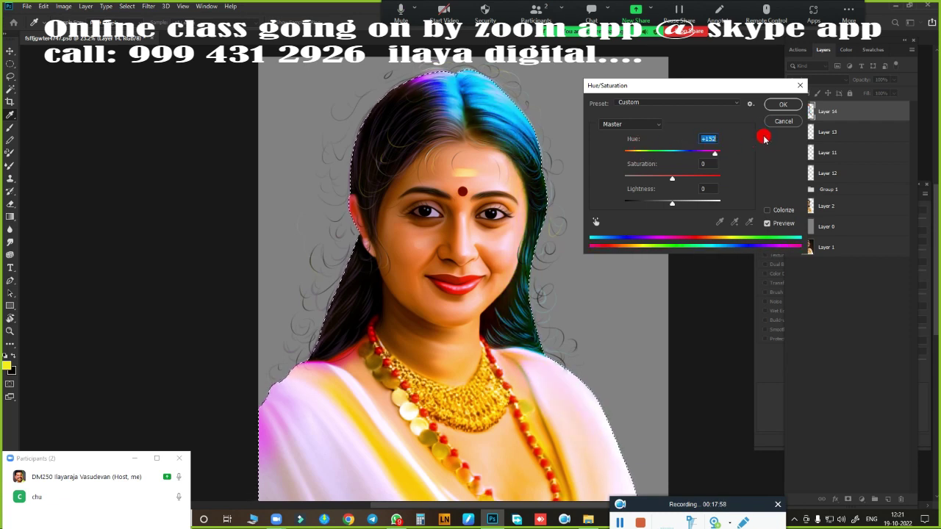
left_click(783, 104)
key("ctrl+u")
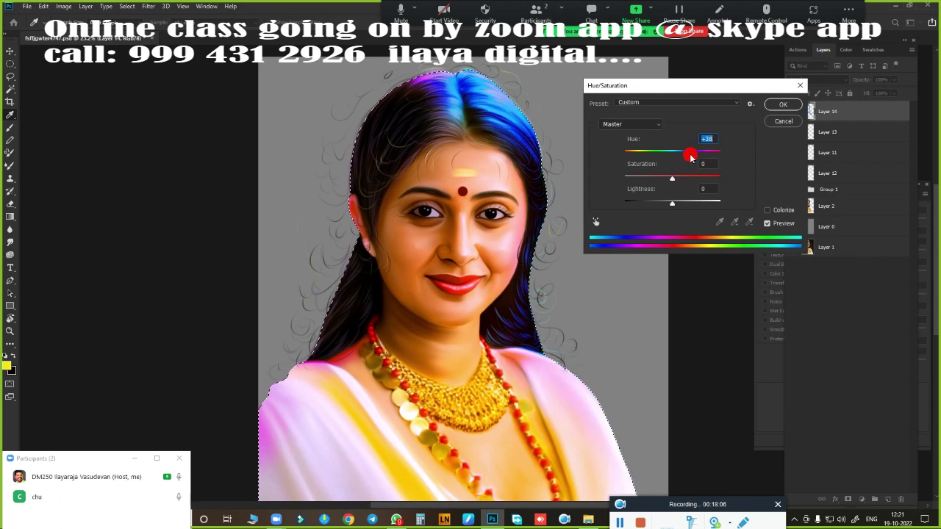
left_click_drag(689, 153, 627, 168)
- Apply the hue shift and paint a yellow glow on another new Overlay layer
left_click(783, 105)
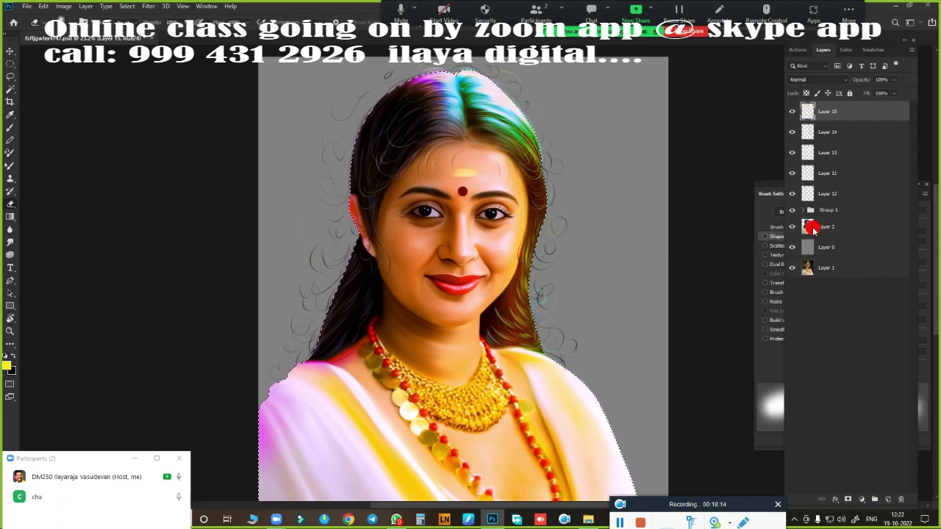
key("ctrl+shift+alt+n")
left_click(815, 79)
left_click(809, 161)
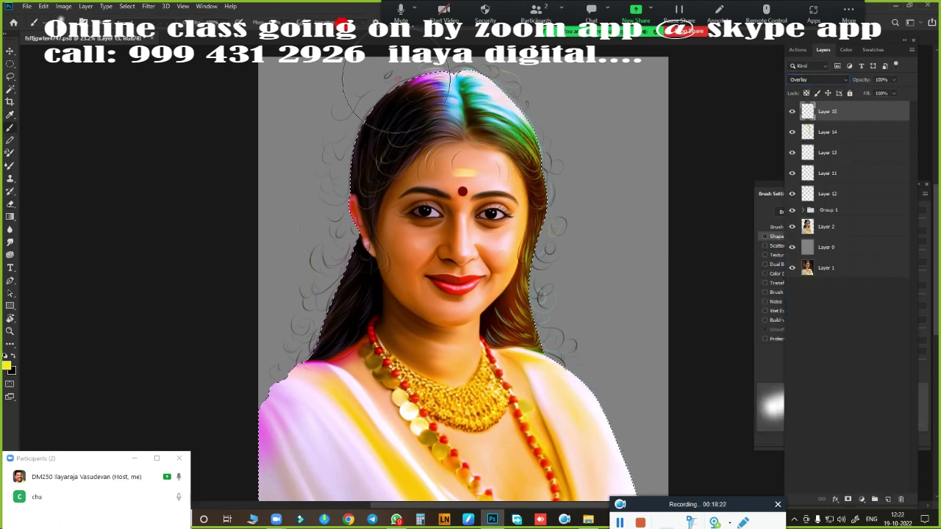
left_click_drag(448, 175, 352, 386)
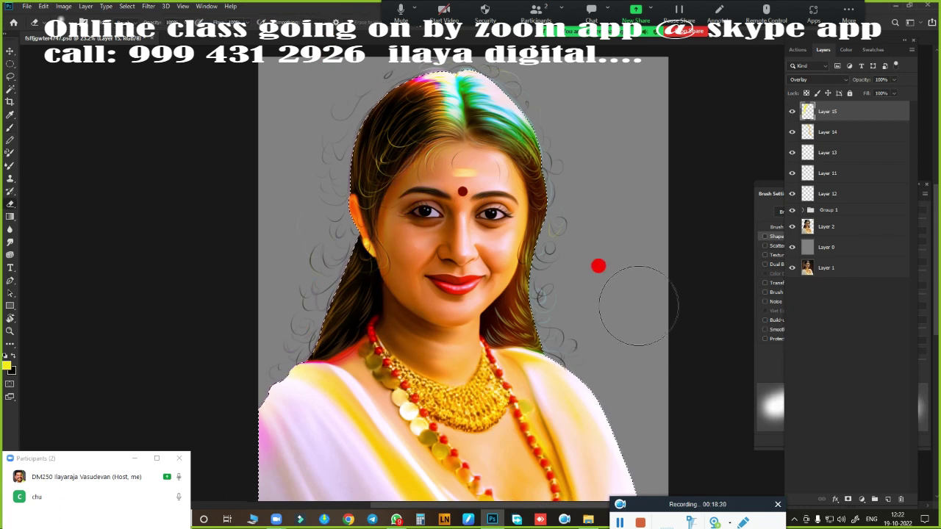
- Hue-shift the new glow and brush colour over the left shoulder area
key("ctrl+u")
left_click_drag(674, 151, 636, 164)
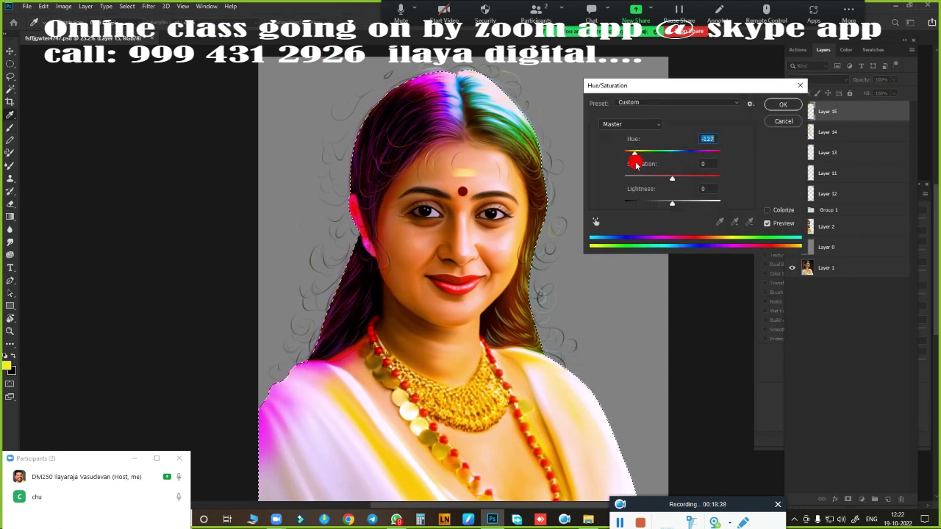
key("Return")
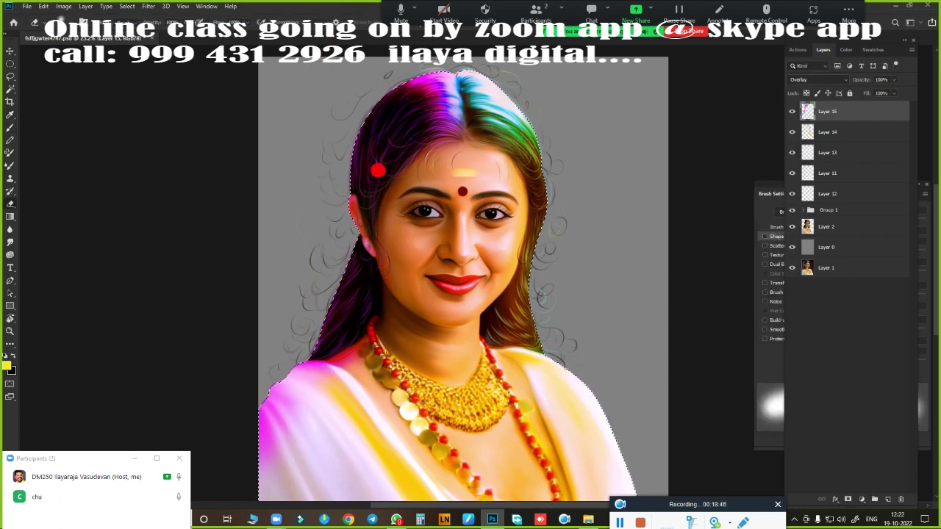
left_click_drag(377, 170, 316, 350)
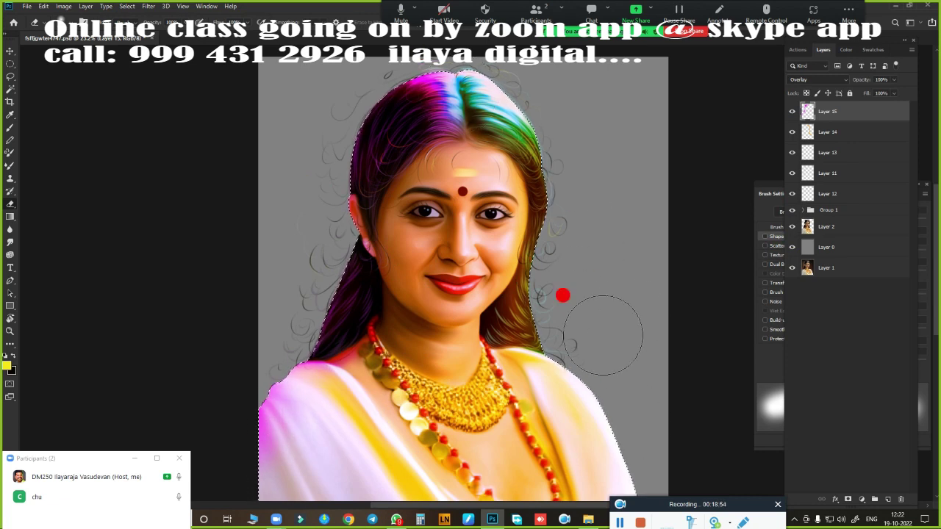
scroll(524, 150, "down", 2)
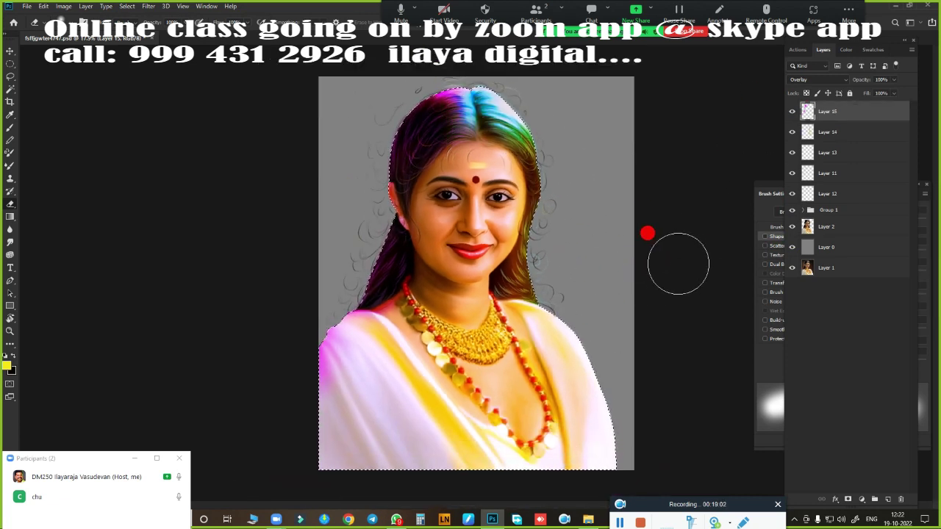
- Make cyan #0fc6f4 the painting colour and select Layer 12
left_click(7, 365)
left_click_drag(816, 158, 815, 127)
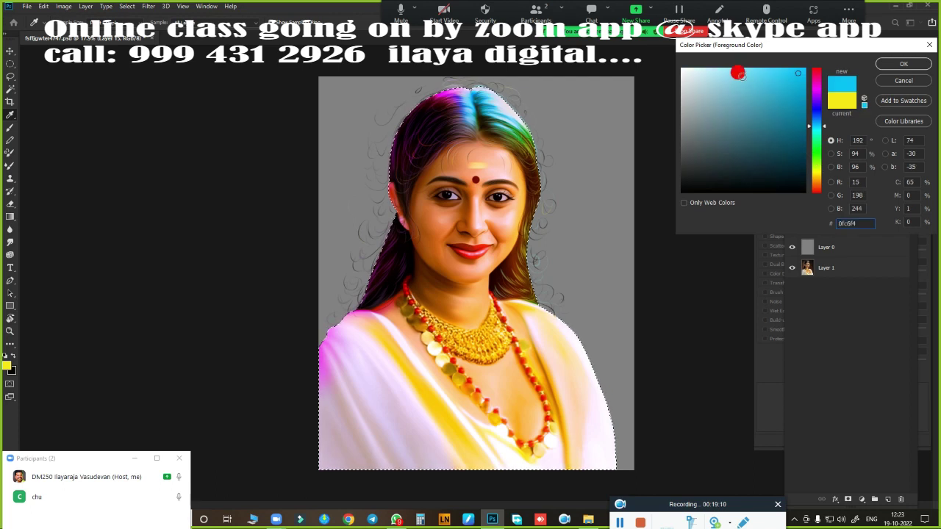
key("Return")
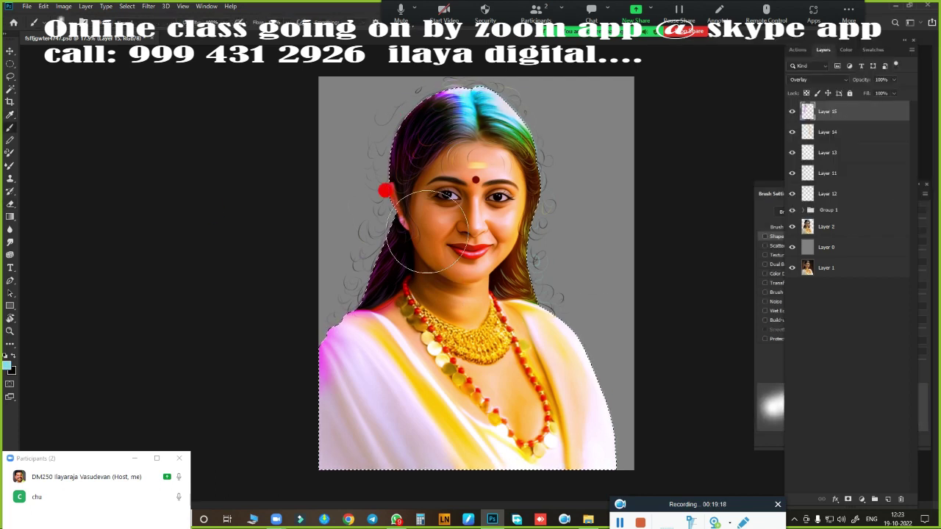
scroll(477, 272, "up", 2)
scroll(392, 321, "down", 3)
scroll(440, 265, "up", 2)
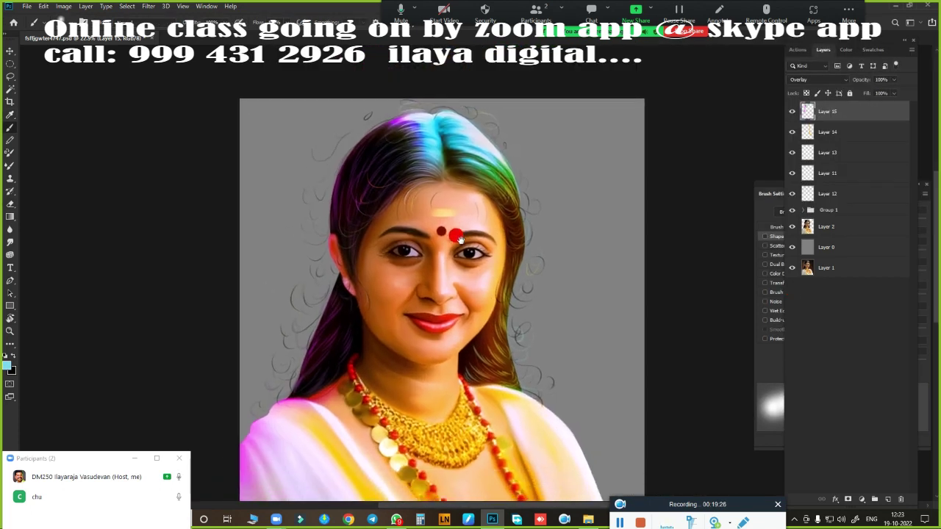
left_click(800, 193)
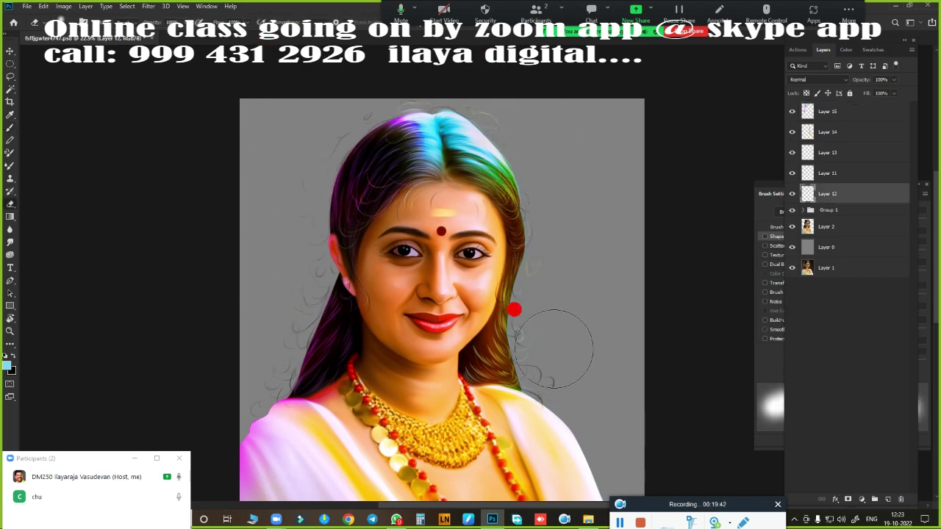
scroll(552, 295, "down", 1)
- Group Layers 15–12 into Group 2 and temporarily hide it
left_click(837, 130)
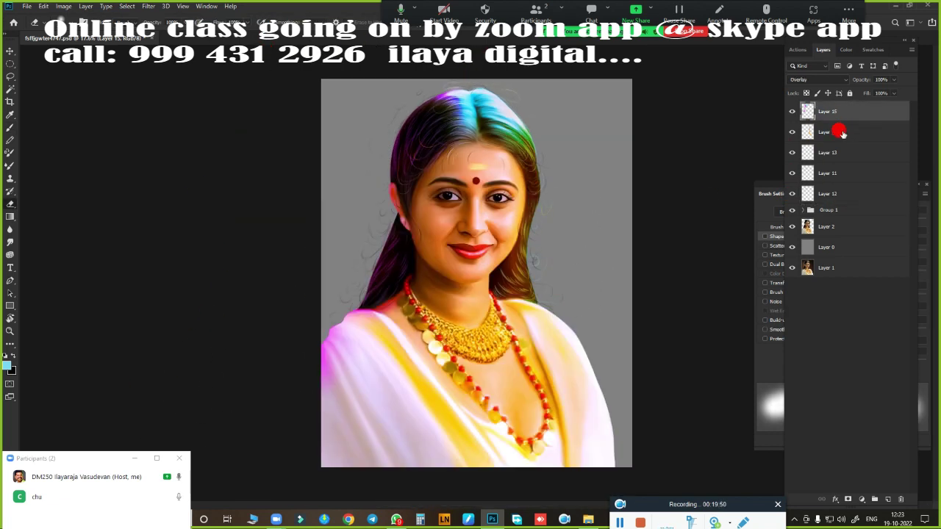
left_click(837, 193, "shift")
key("ctrl+g")
left_click(792, 107)
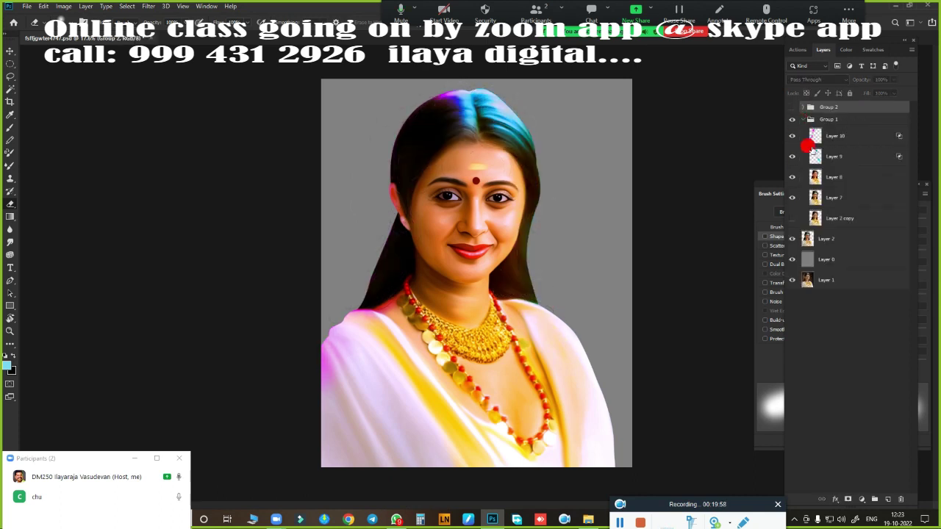
- Create a flattened merged copy of Group 1 and show Group 2 again
left_click(802, 120)
left_click(829, 120)
key("ctrl+j")
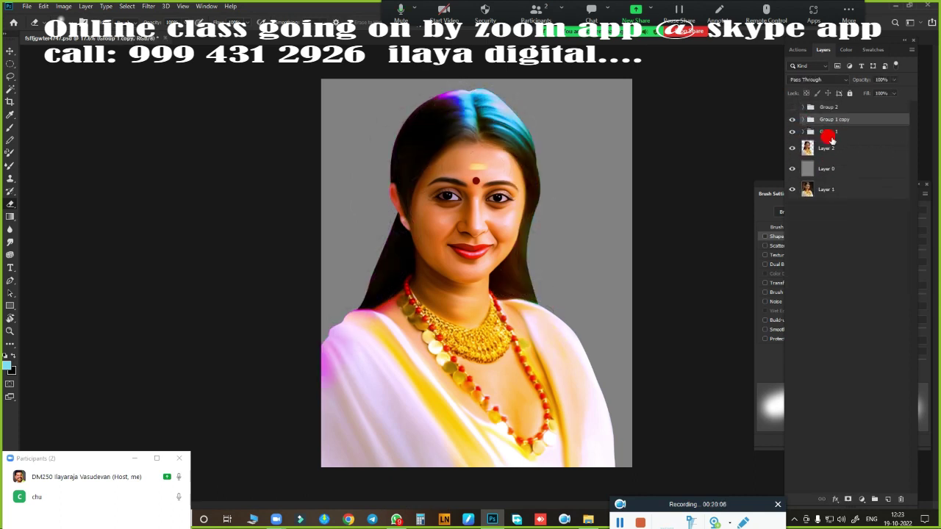
key("ctrl+e")
left_click(791, 108)
scroll(615, 199, "up", 1)
- Apply Curves to the merged copy, raising the black point and editing the Blue channel
key("ctrl+m")
left_click_drag(648, 218, 655, 218)
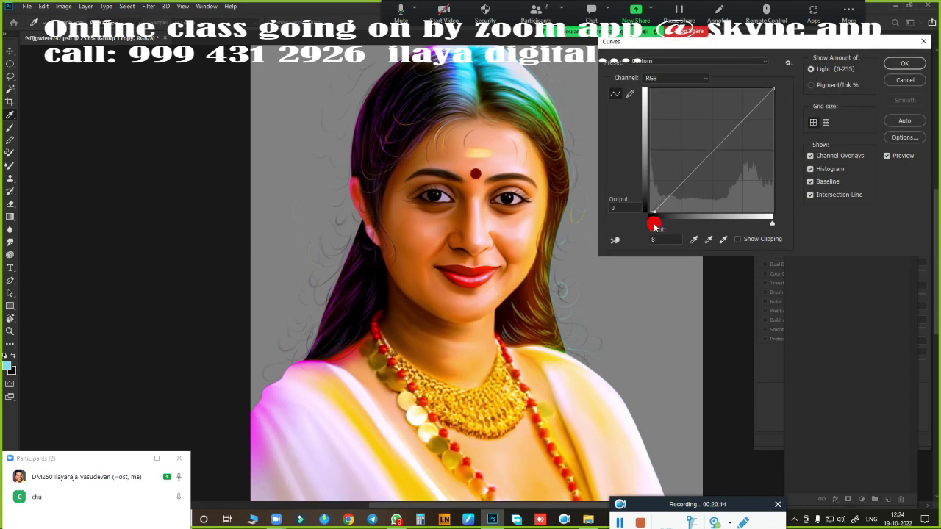
left_click(680, 79)
left_click(675, 111)
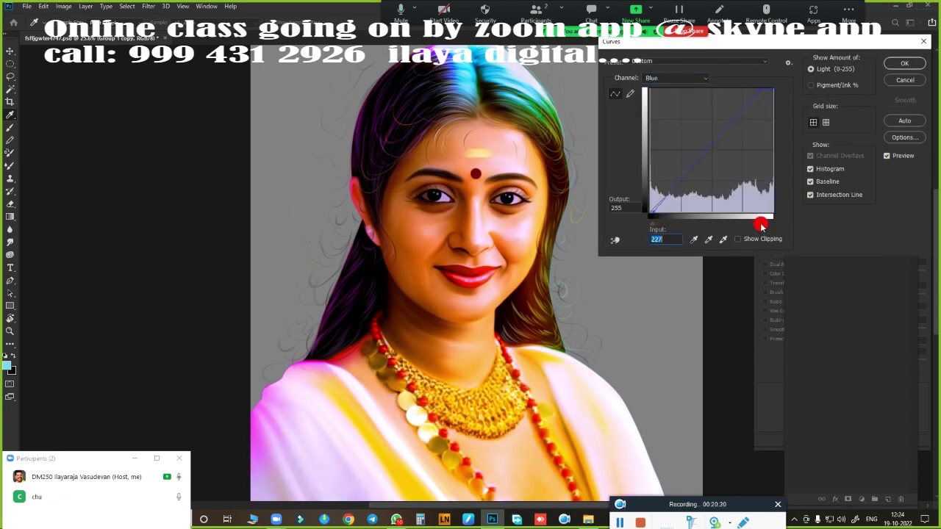
key("Return")
key("ctrl+minus")
key("ctrl+minus")
key("ctrl+o")
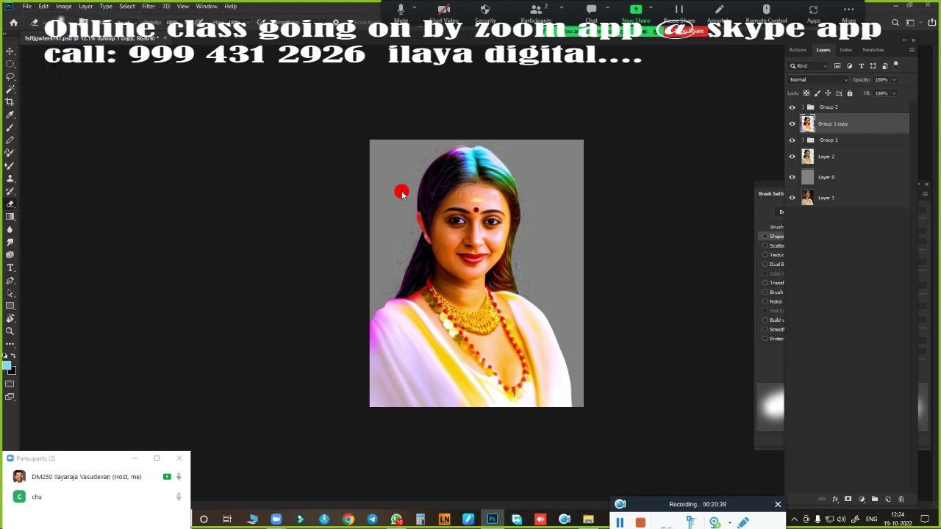
- Import the WhatsApp background image, scale it to fill the canvas, and place it behind the woman
left_click(48, 213)
double_click(232, 215)
key("v")
mouse_move(508, 210)
left_mouse_down()
mouse_move(407, 213)
mouse_move(441, 242)
left_mouse_up()
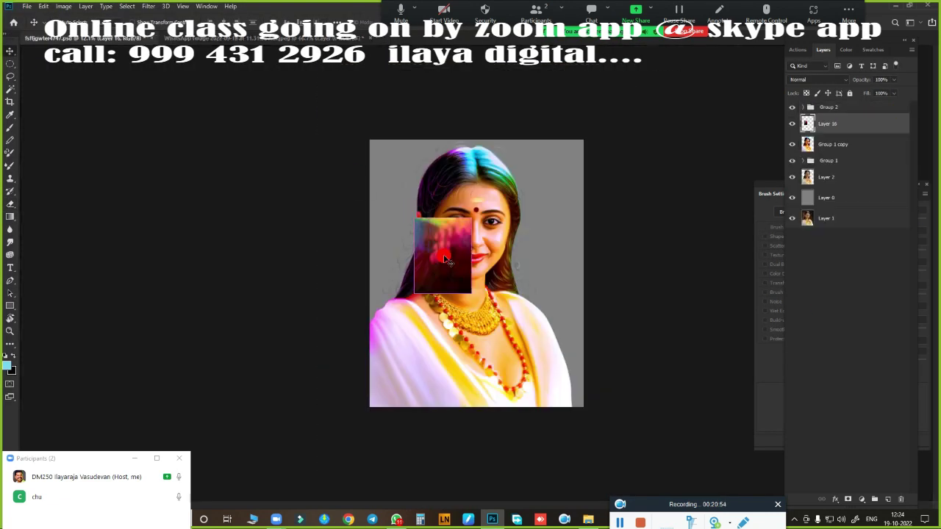
key("ctrl+t")
mouse_move(431, 210)
left_mouse_down()
mouse_move(485, 328)
mouse_move(577, 399)
left_mouse_up()
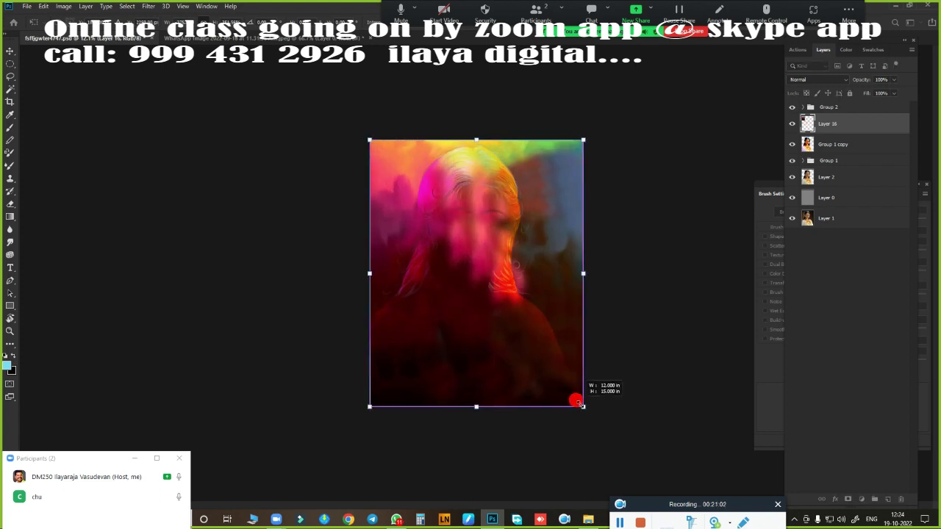
key("Return")
key("ctrl+[")
key("ctrl+[")
key("ctrl+[")
- Stroke the whole canvas with a 150 px white inside border on a new layer
left_click(887, 499)
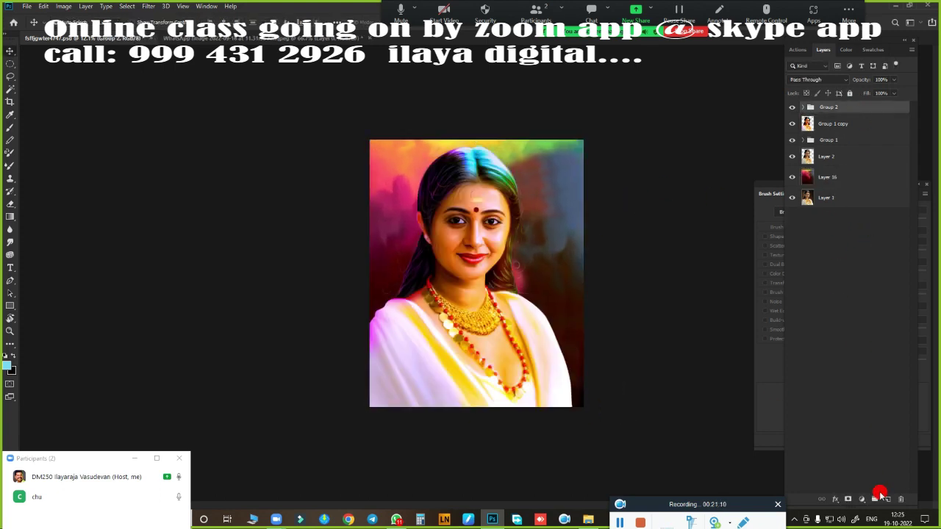
left_click(10, 63)
left_click_drag(583, 140, 325, 403)
right_click(504, 279)
left_click(526, 406)
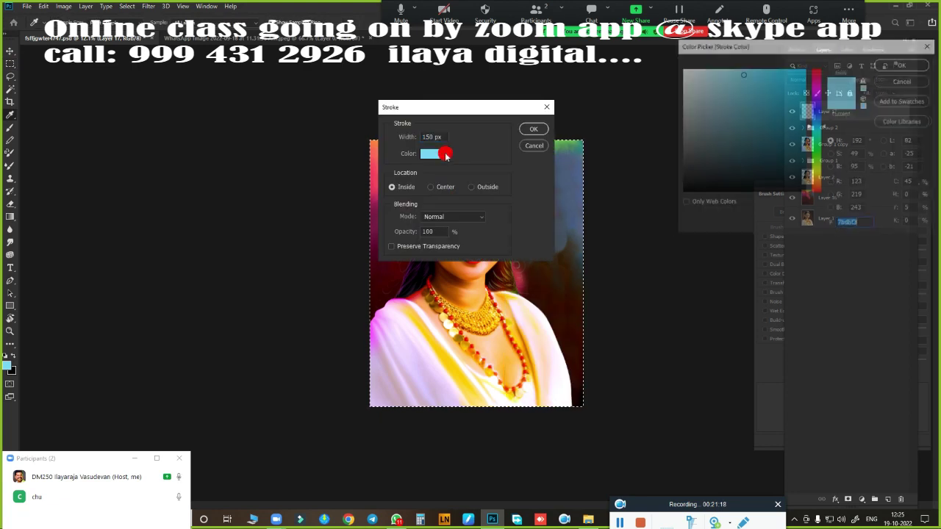
left_click(536, 131)
- Select Group 2 down to Layer 1, commit a transform, and check the image size
left_click(828, 127)
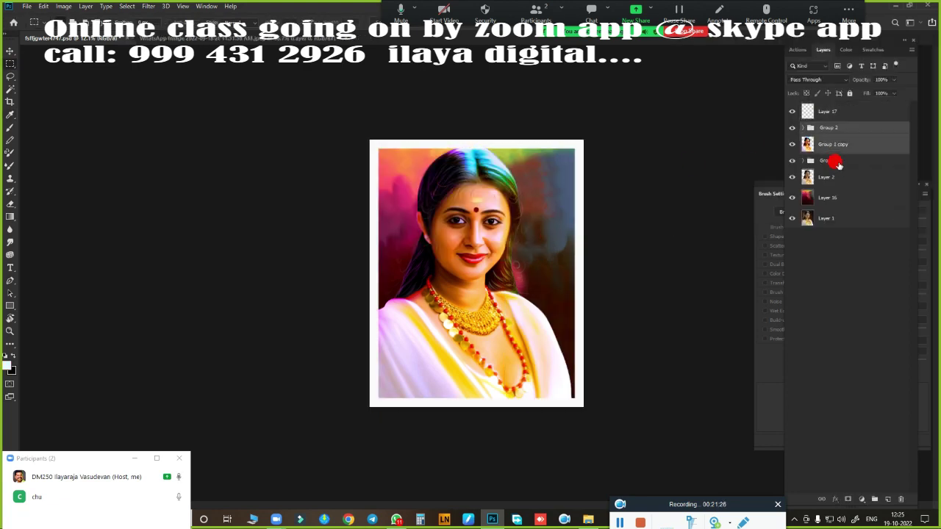
left_click(826, 217, "shift")
key("ctrl+t")
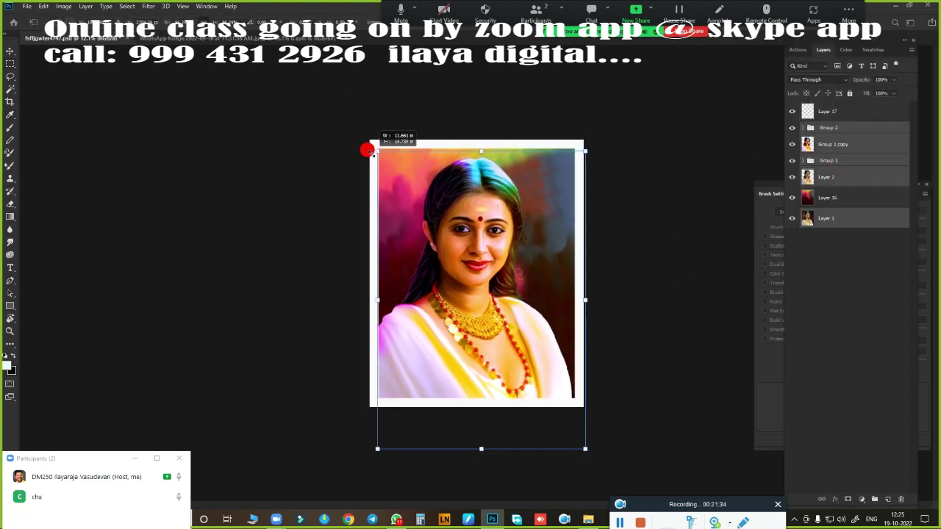
key("Return")
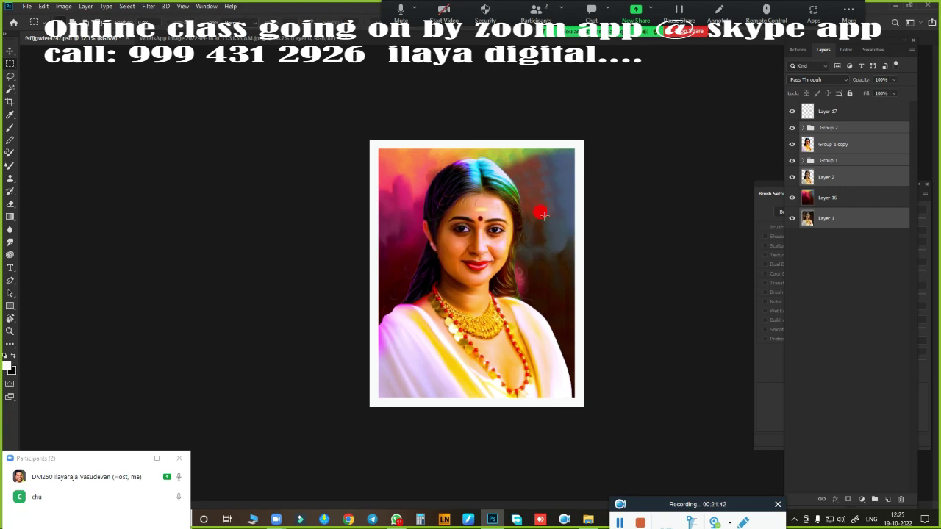
key("ctrl+alt+i")
key("Return")
key("ctrl+0")
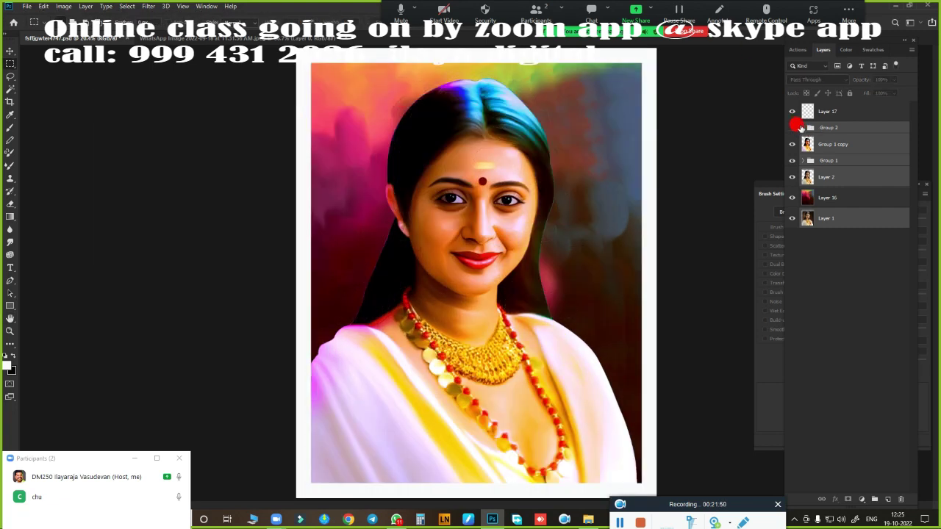
- Group the layers into Group 3, make a flattened merged copy, and compare before and after
left_click(803, 130)
left_click(830, 162, "shift")
key("ctrl+g")
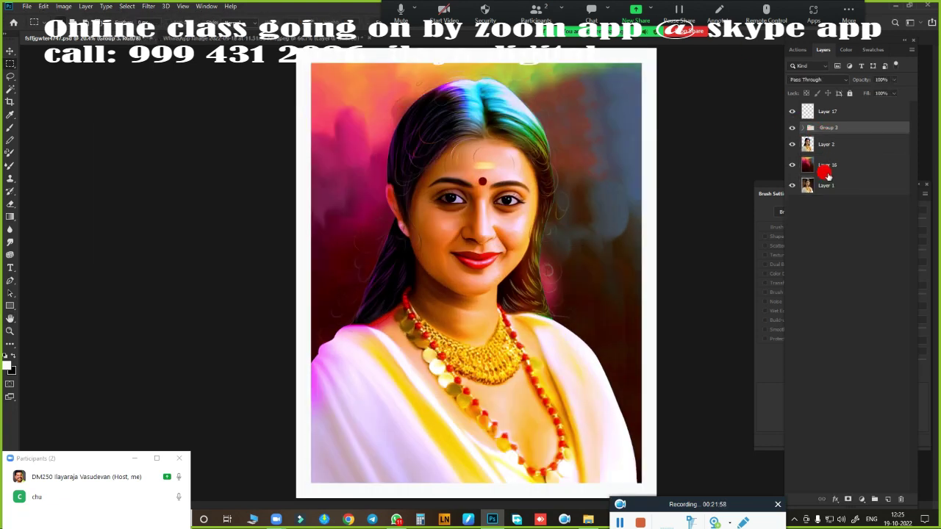
key("ctrl+j")
key("ctrl+e")
left_click(791, 131)
left_click(791, 132)
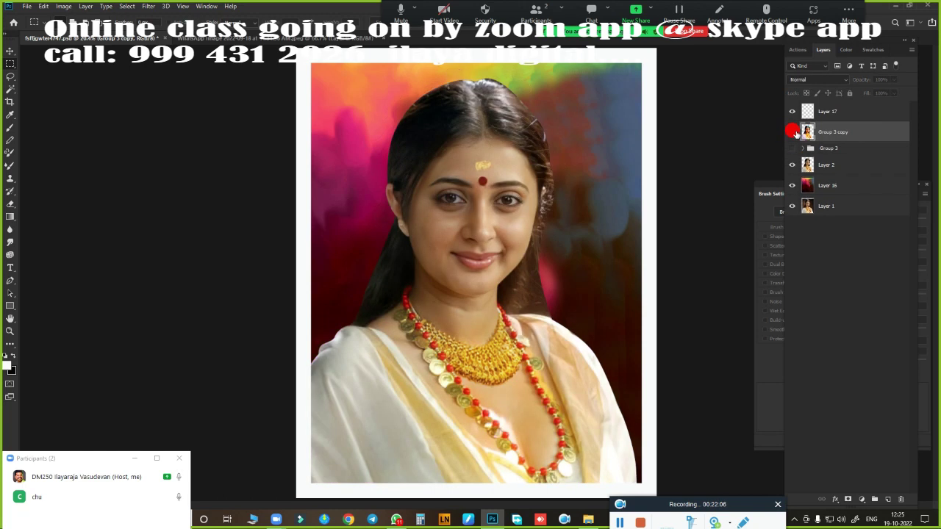
left_click(791, 132)
left_click(791, 132)
left_click(791, 131)
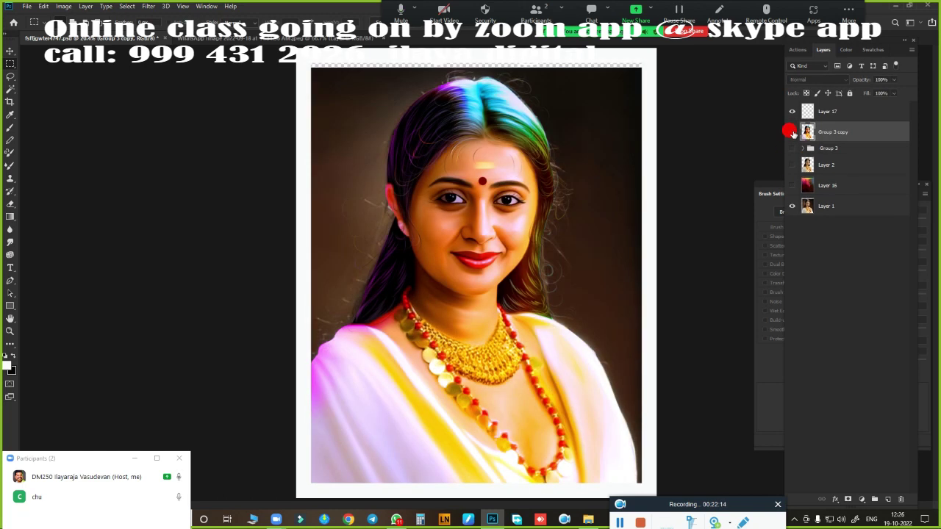
left_click(791, 131)
left_click(792, 132)
- Open the file save window and cancel it without saving
left_click(27, 6)
left_click(44, 101)
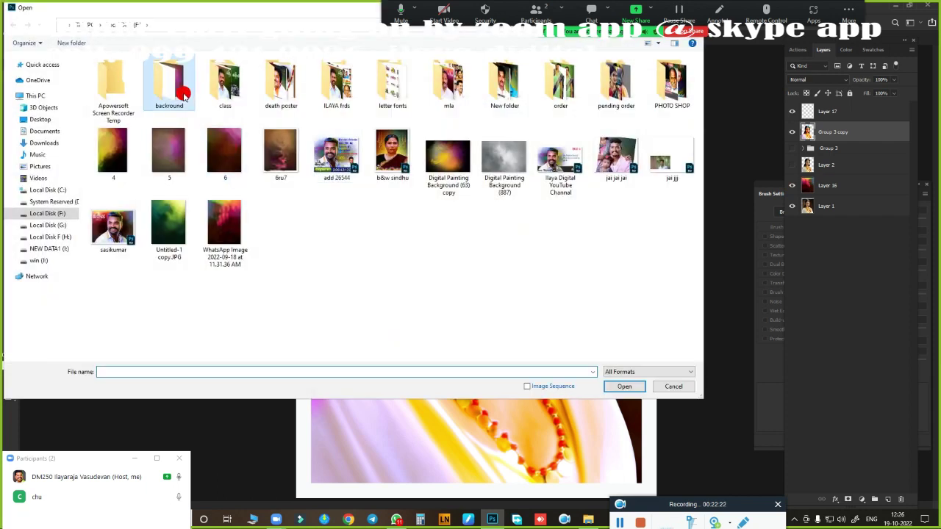
key("Escape")
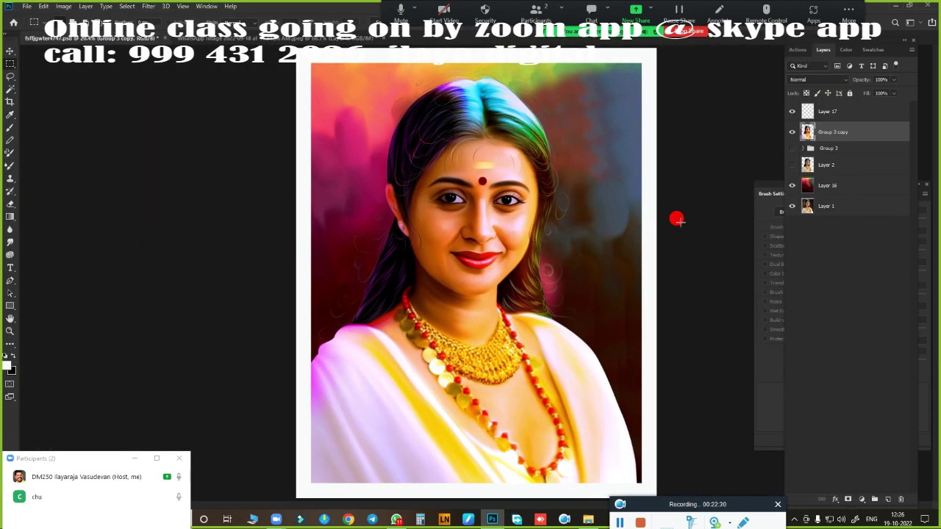
- Recolour background Layer 16 with Hue -10, Saturation -32 and Lightness 8
left_click(830, 186)
key("ctrl+u")
left_click_drag(671, 152, 625, 152)
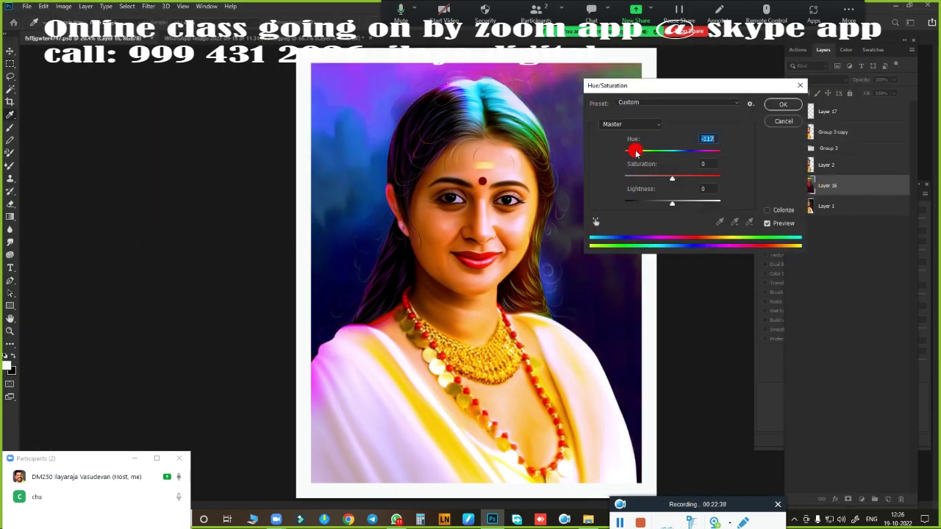
left_click_drag(654, 88, 774, 68)
mouse_move(744, 132)
left_mouse_down()
mouse_move(788, 131)
mouse_move(777, 156)
mouse_move(777, 181)
mouse_move(786, 183)
left_mouse_up()
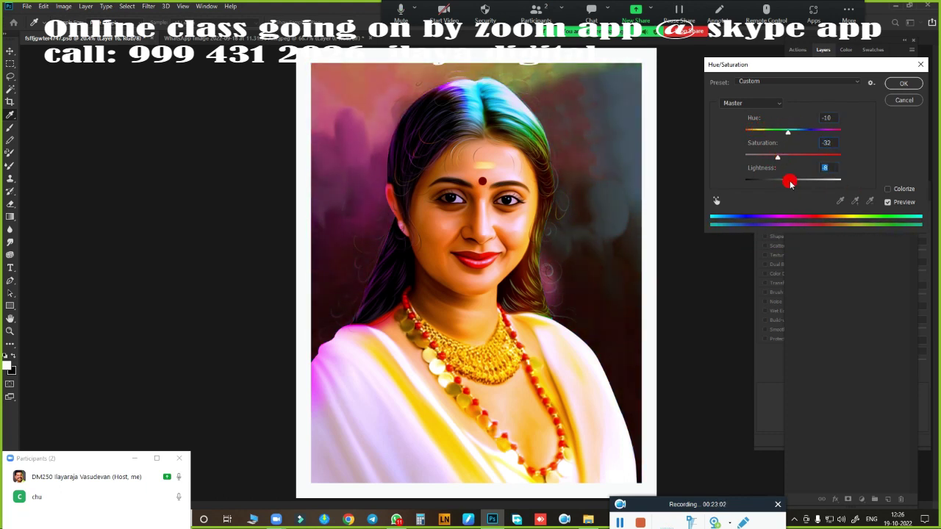
key("Return")
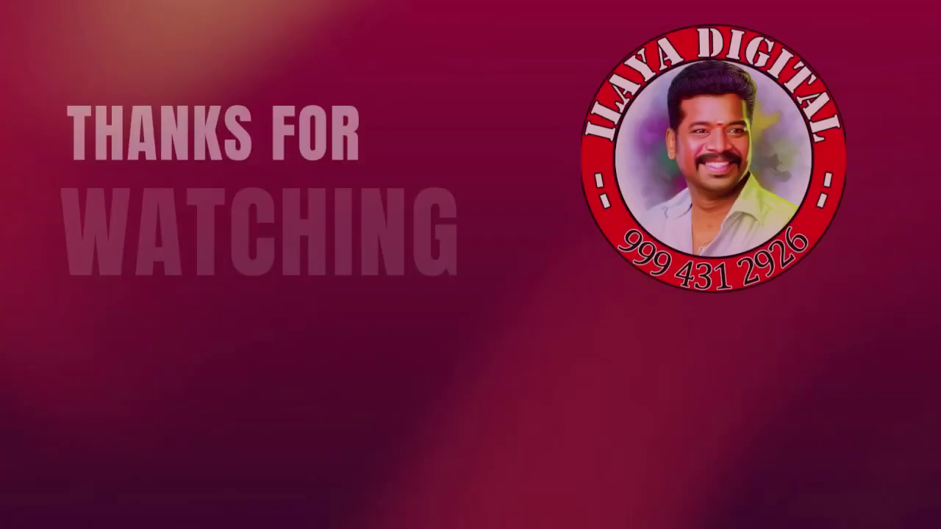